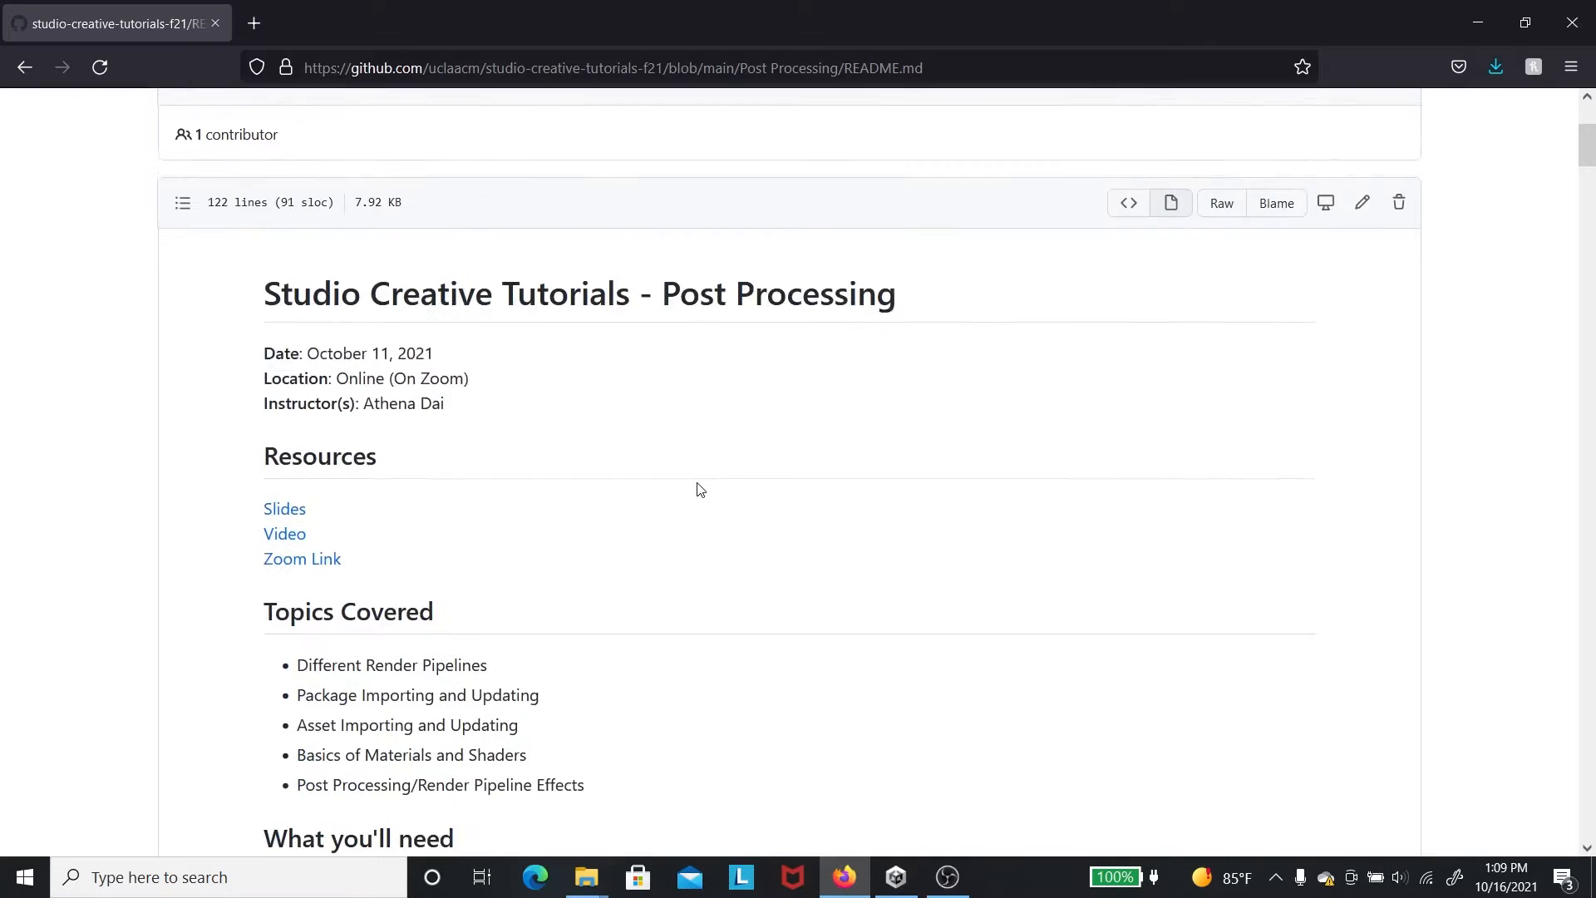
- Review the topics and requirements in the Post Processing README, including the download page of the linked PostProcessTPKG.unitypackage
{"action": "scroll", "coordinate": [694, 494], "scroll_direction": "down", "scroll_amount": 1}
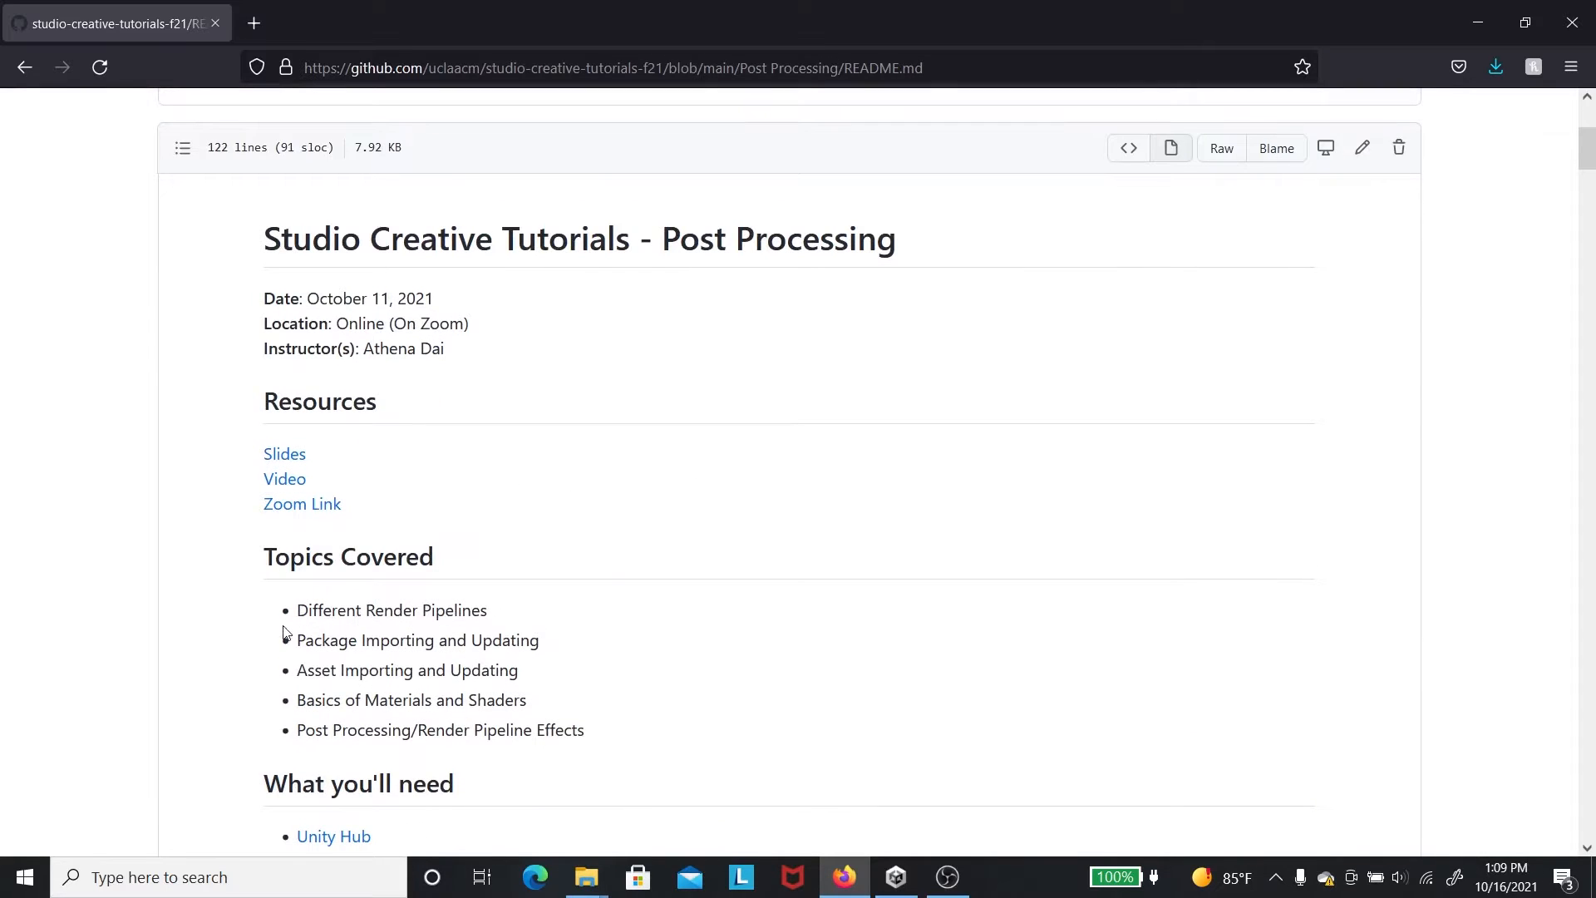
{"action": "scroll", "coordinate": [289, 622], "scroll_direction": "down", "scroll_amount": 2}
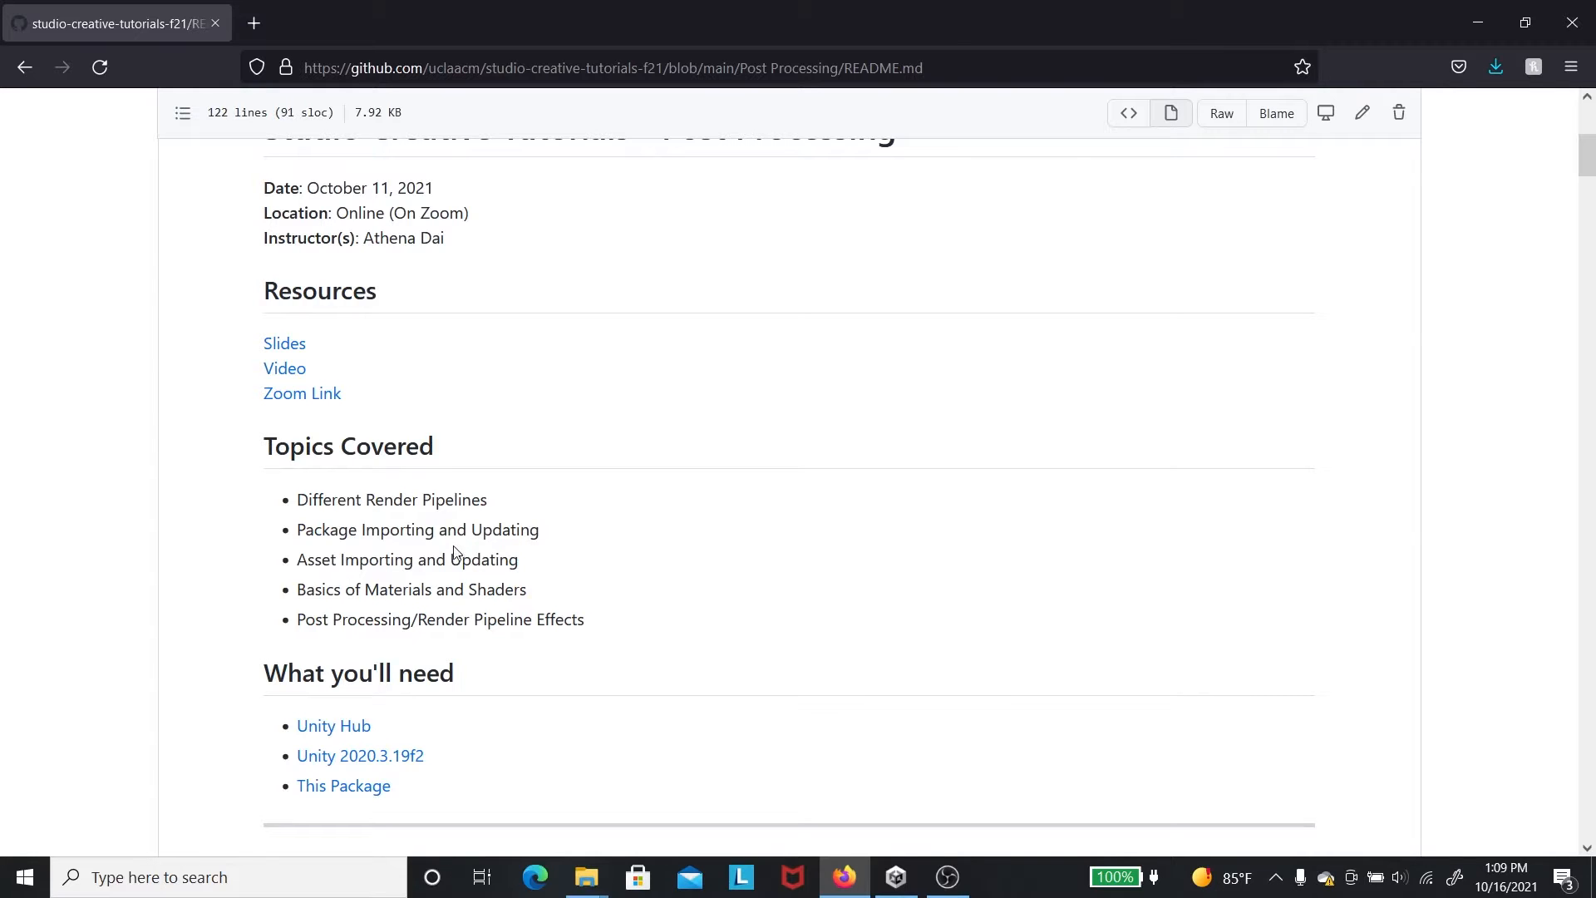
{"action": "scroll", "coordinate": [452, 545], "scroll_direction": "down", "scroll_amount": 3}
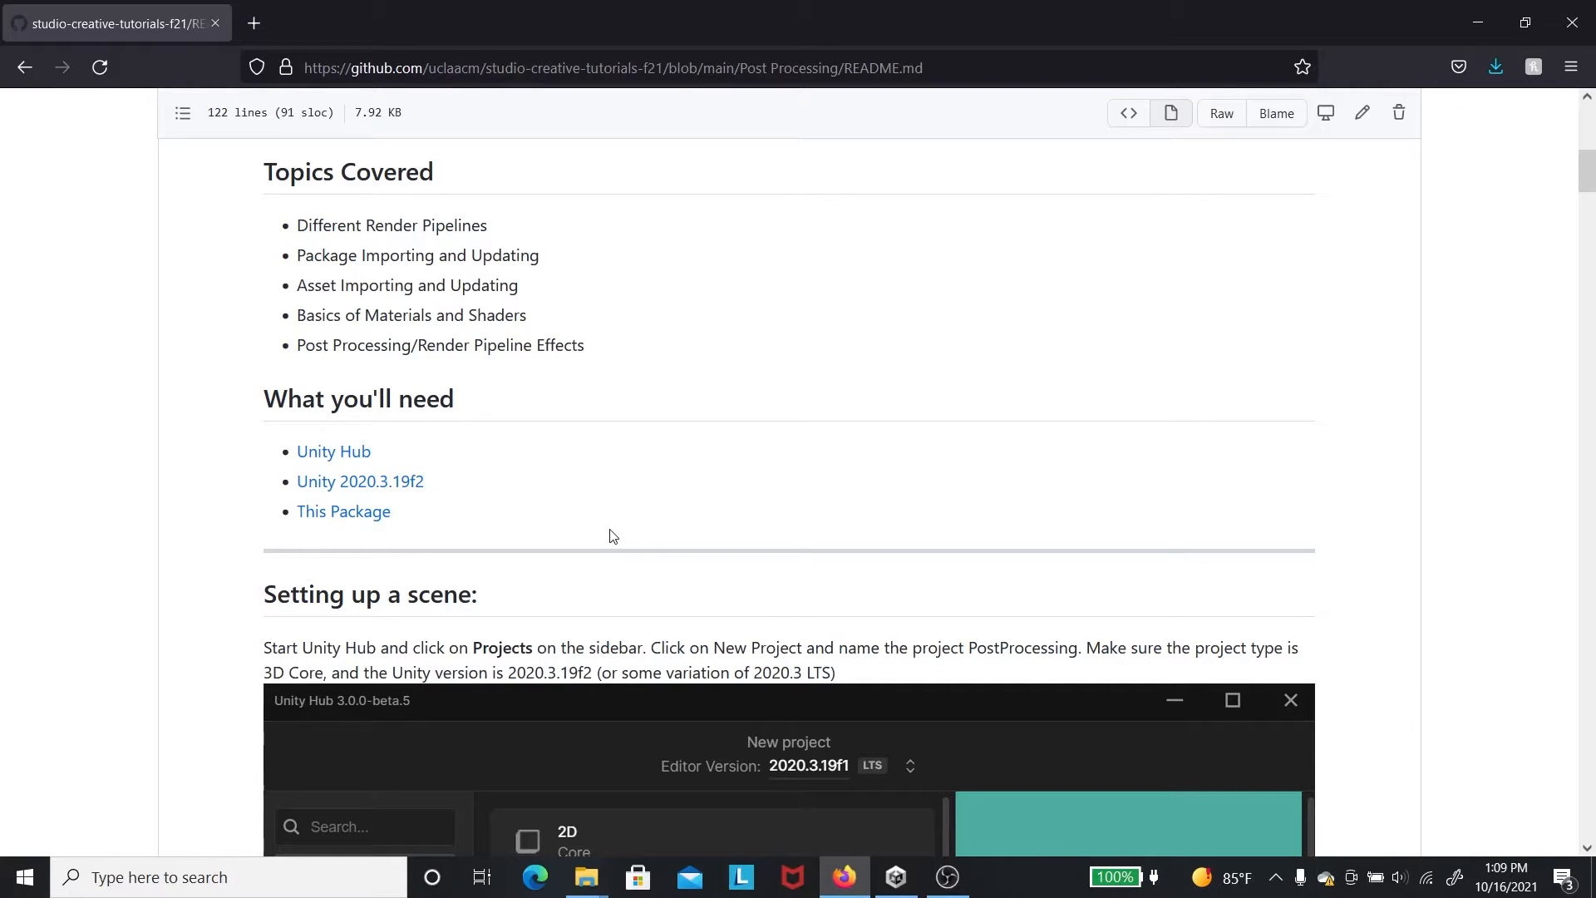
{"action": "right_click", "coordinate": [363, 516]}
{"action": "left_click", "coordinate": [391, 522]}
{"action": "left_click", "coordinate": [365, 11]}
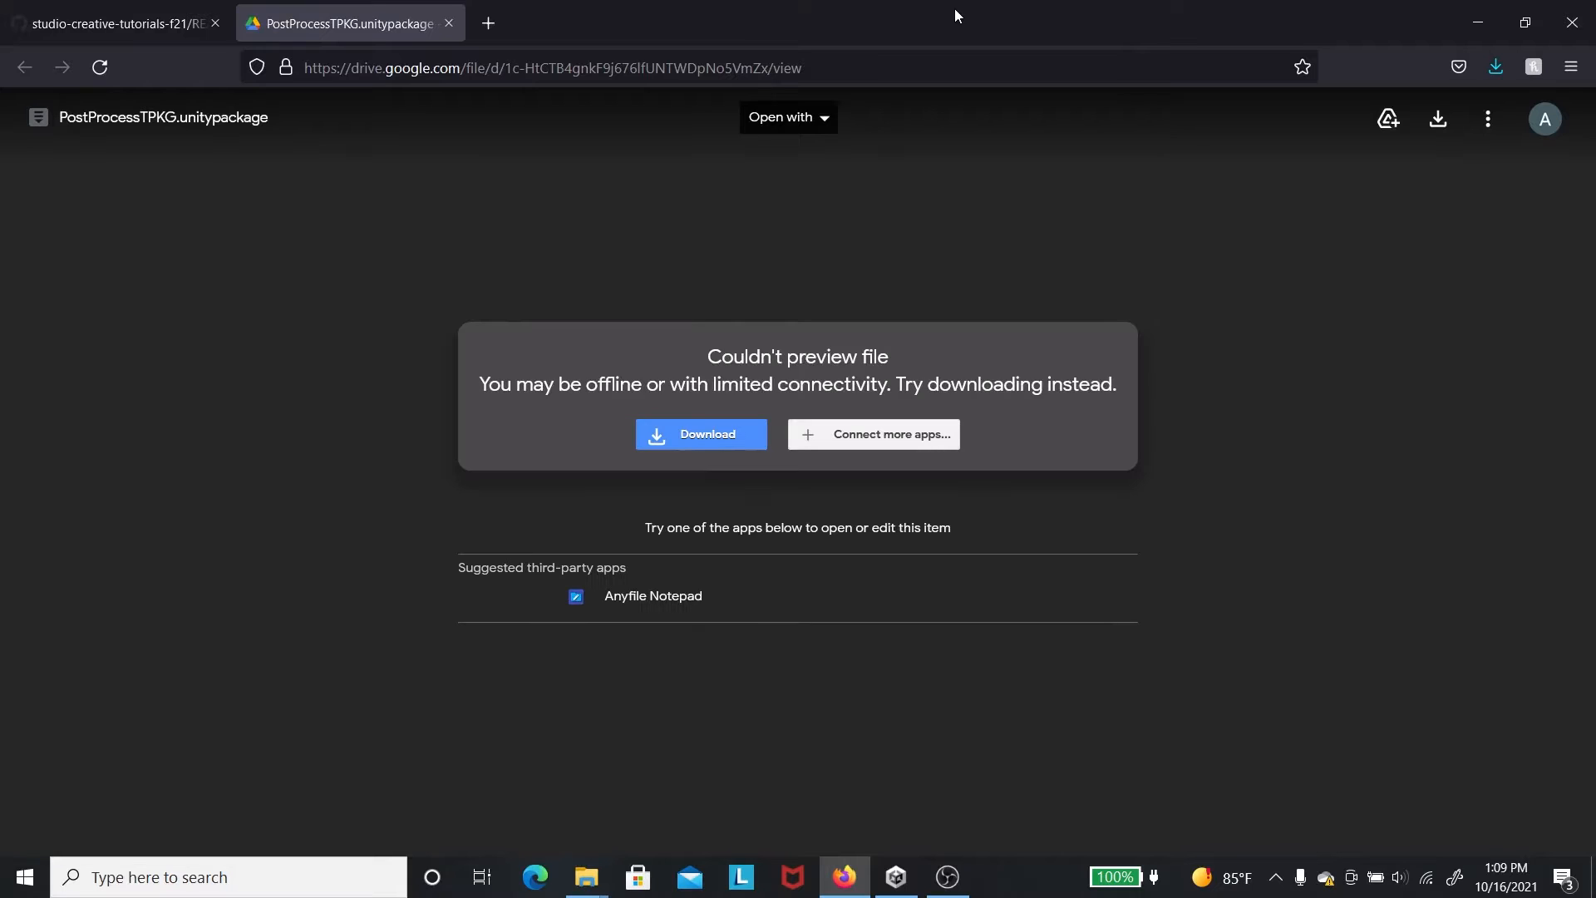
{"action": "left_click", "coordinate": [448, 24]}
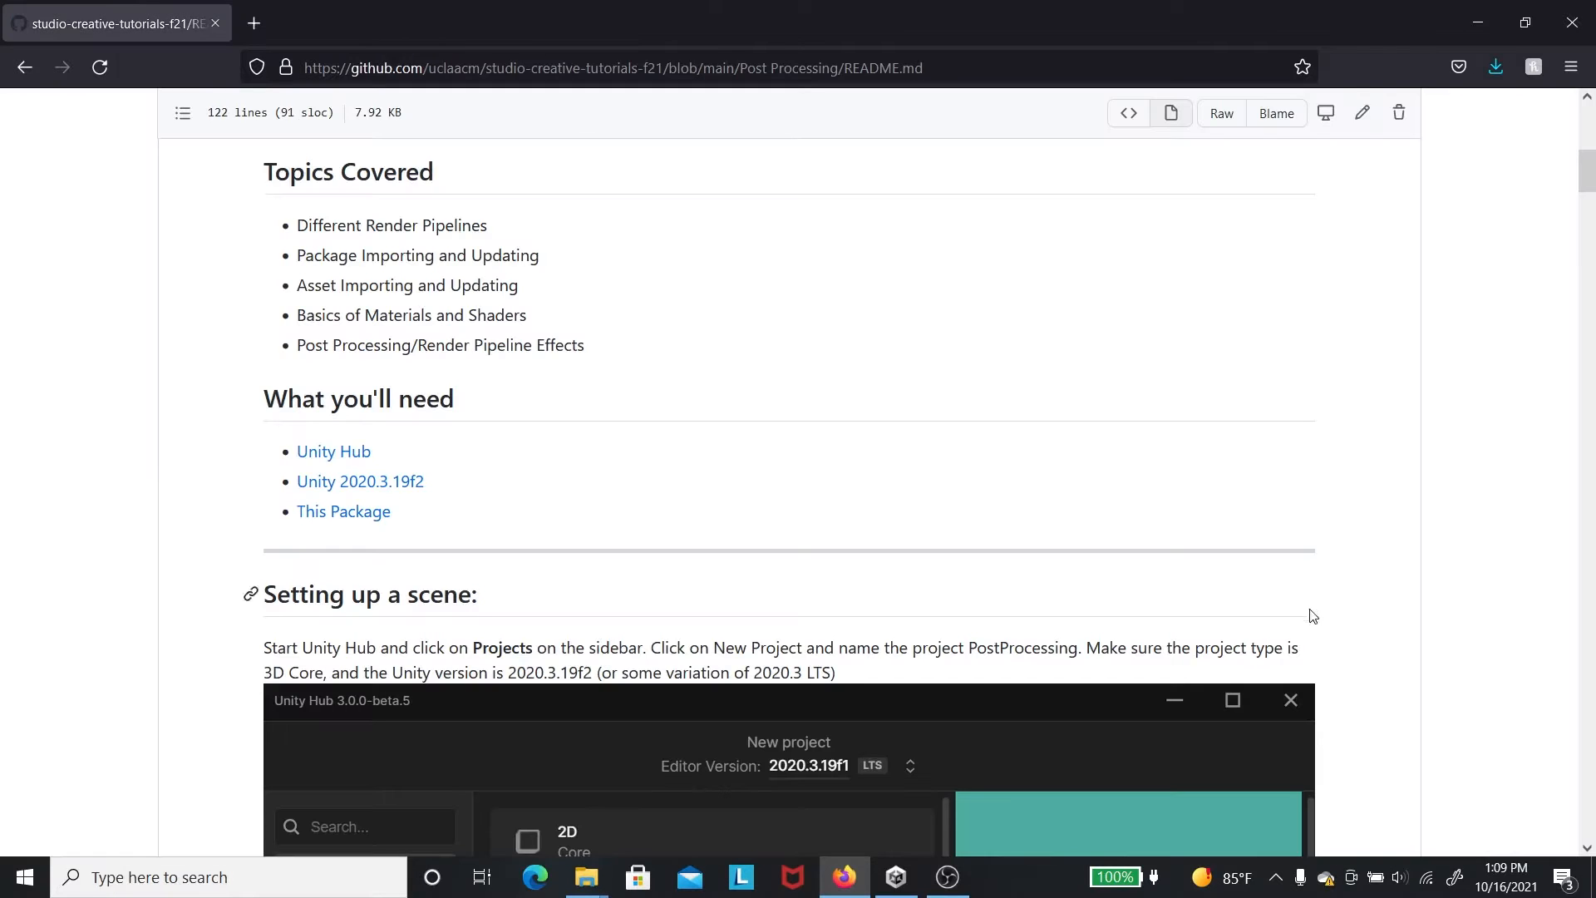
{"action": "scroll", "coordinate": [837, 623], "scroll_direction": "up", "scroll_amount": 2}
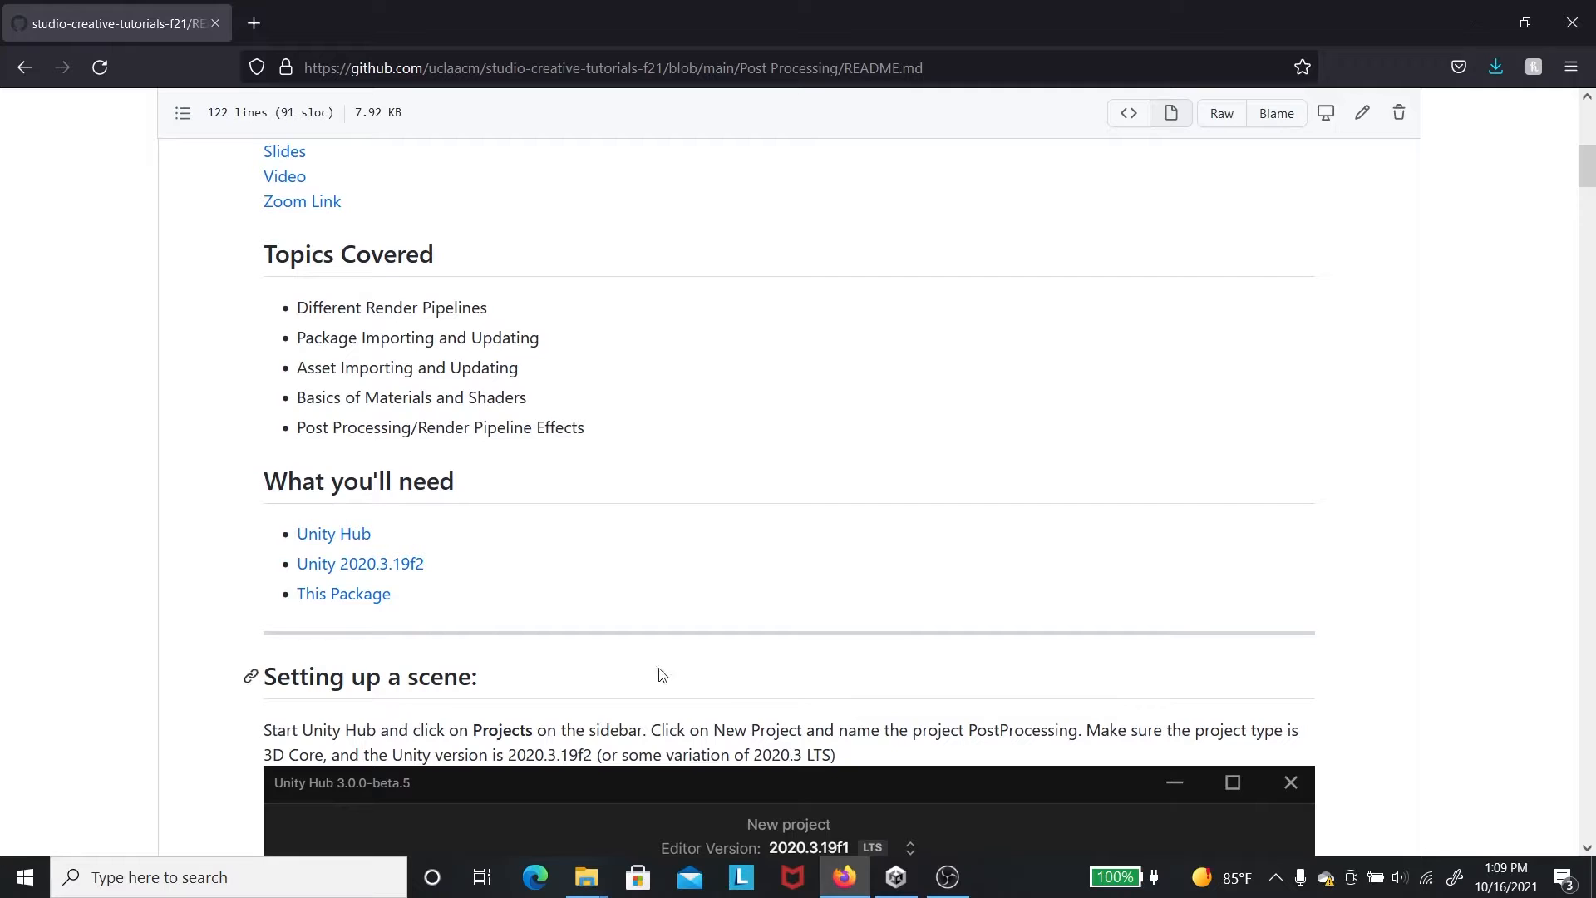
- Switch to Unity Hub and create a 3D Core project named PostProcessTutorial with editor version 2020.3.19f1
{"action": "left_click", "coordinate": [896, 877]}
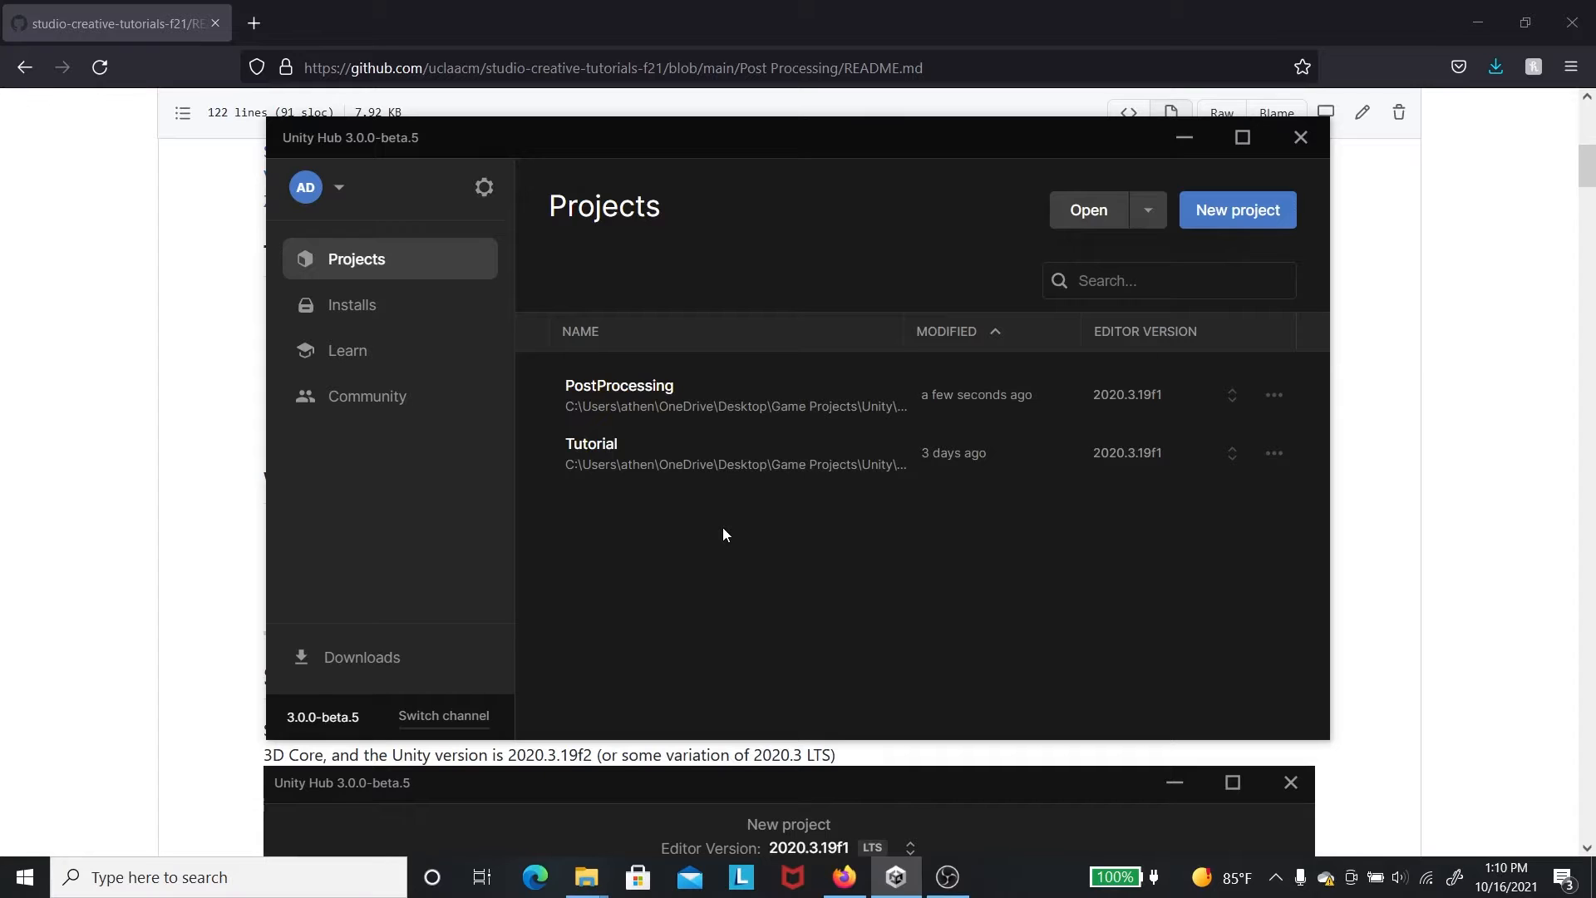
{"action": "left_click", "coordinate": [1237, 211]}
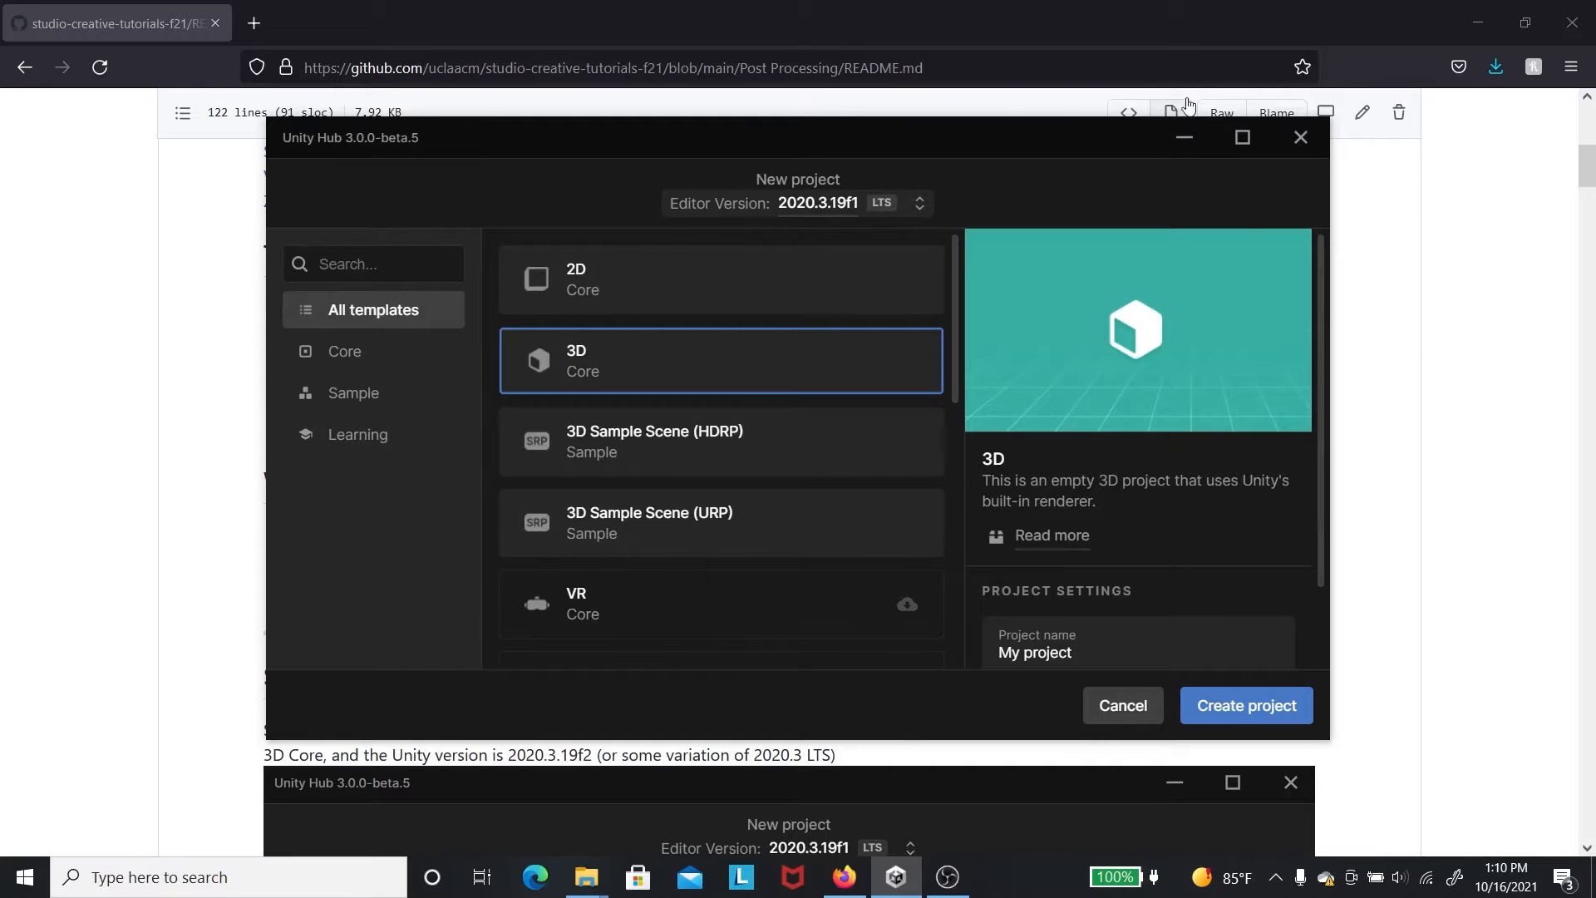
{"action": "left_click", "coordinate": [1242, 137]}
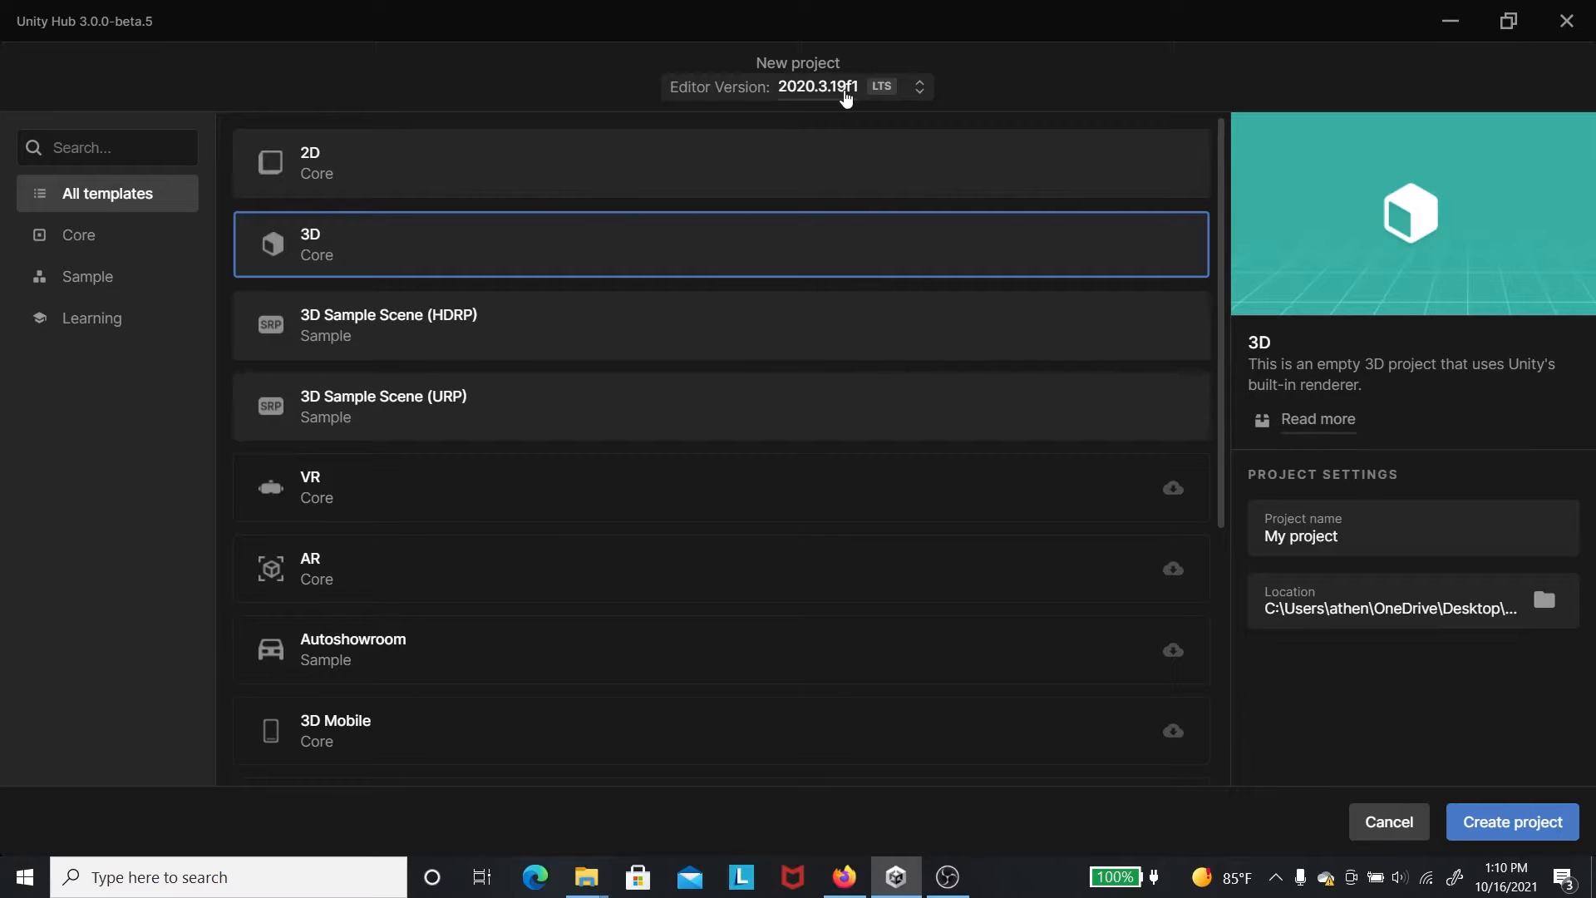
{"action": "left_click", "coordinate": [846, 98]}
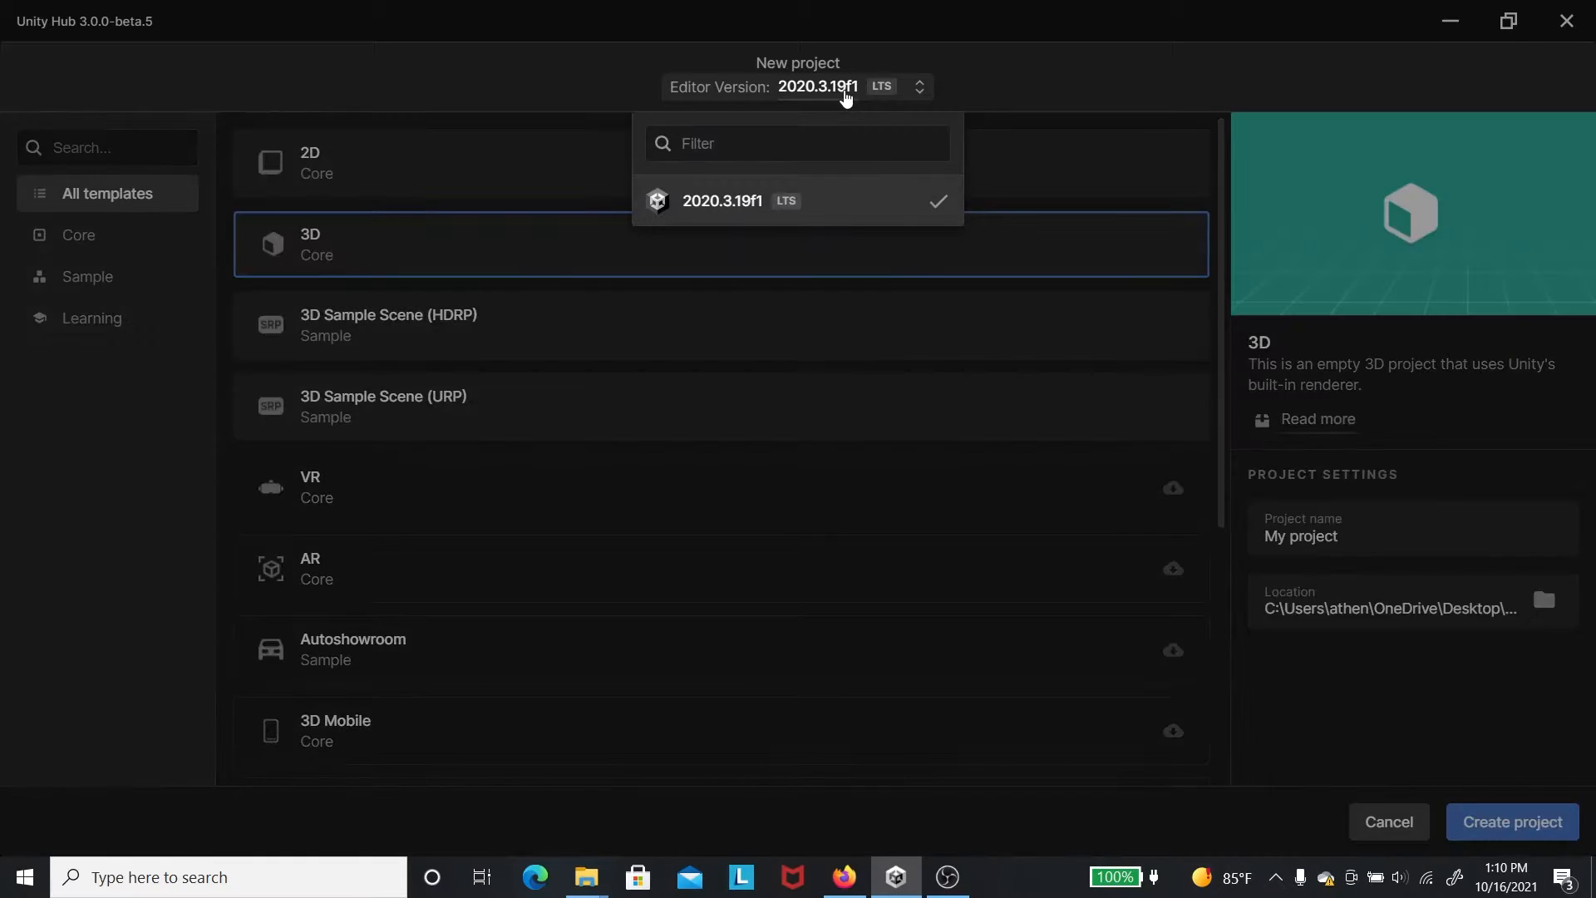
{"action": "left_click", "coordinate": [915, 87]}
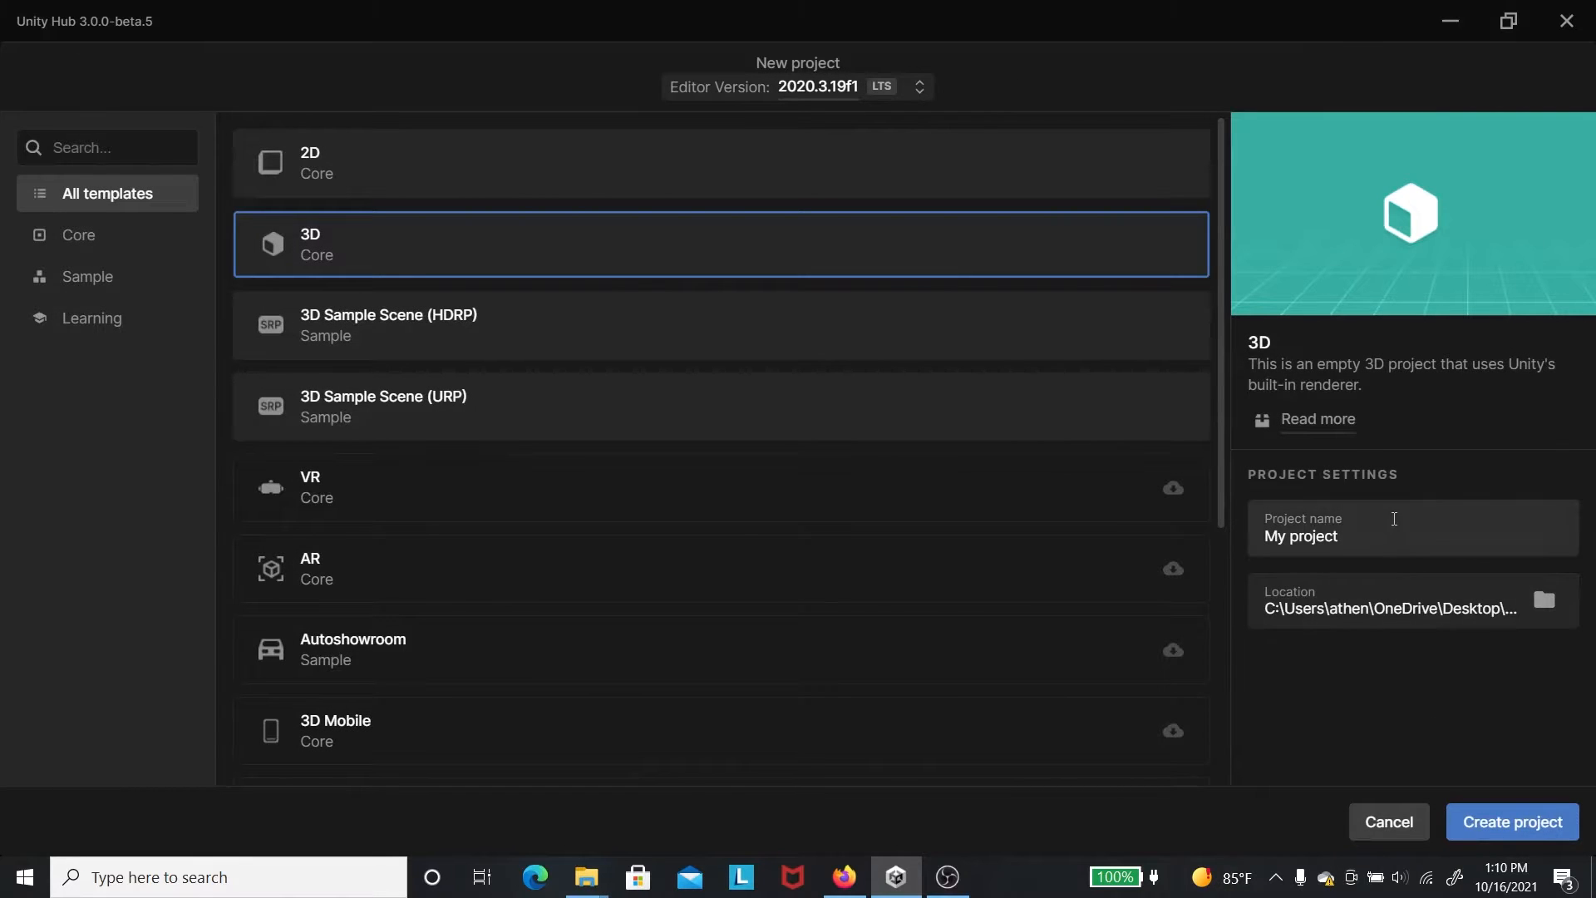
{"action": "left_click", "coordinate": [1391, 516]}
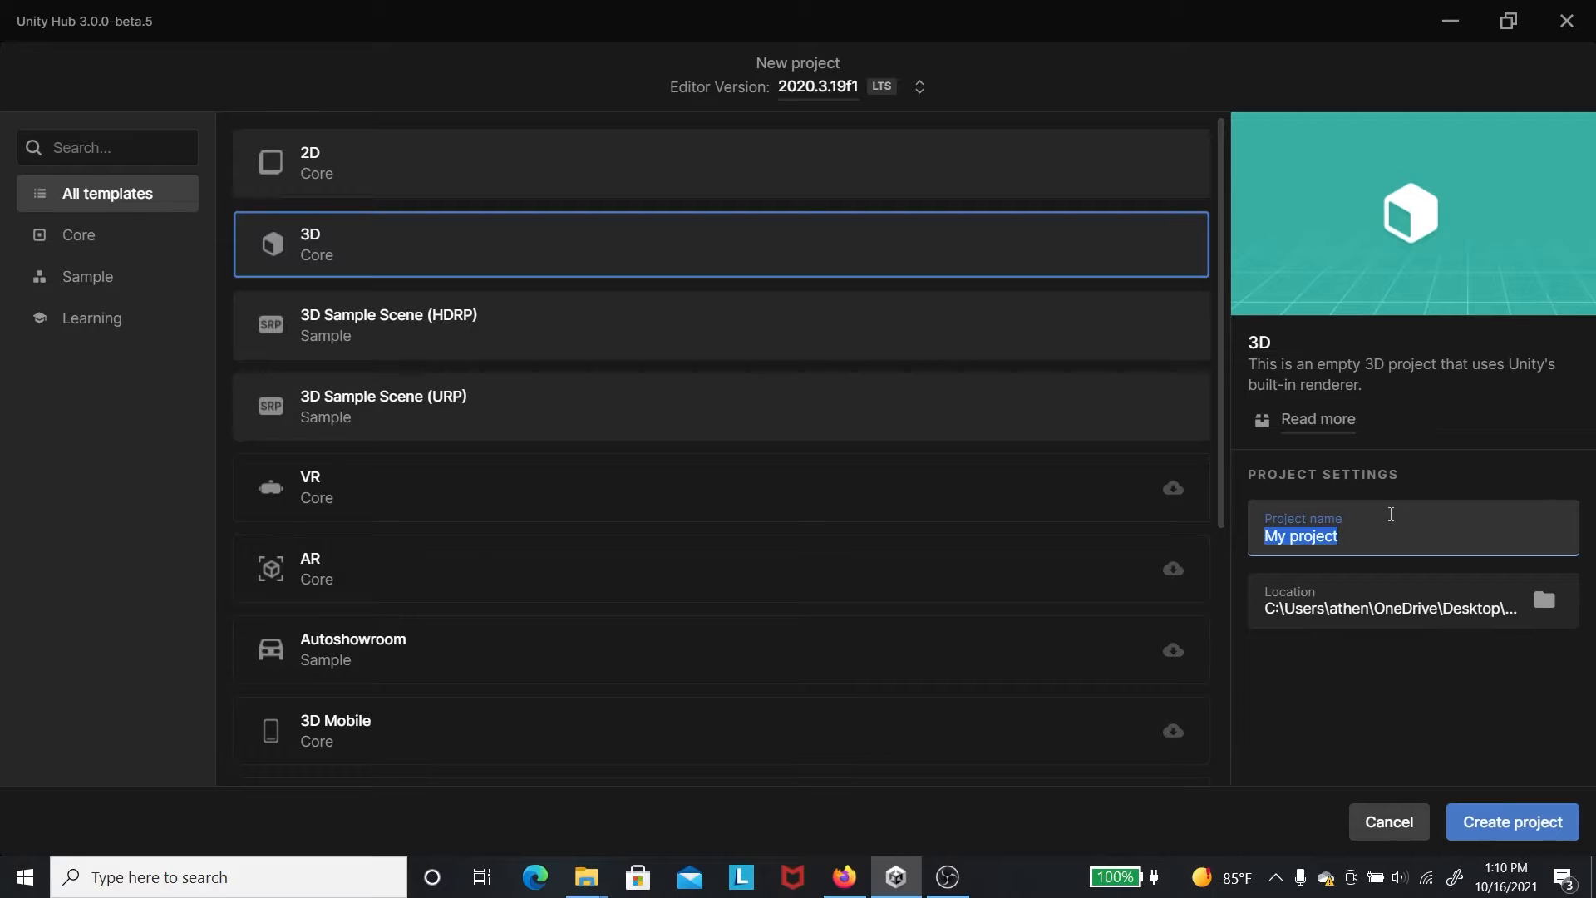
{"action": "type", "text": "PostProcessT"}
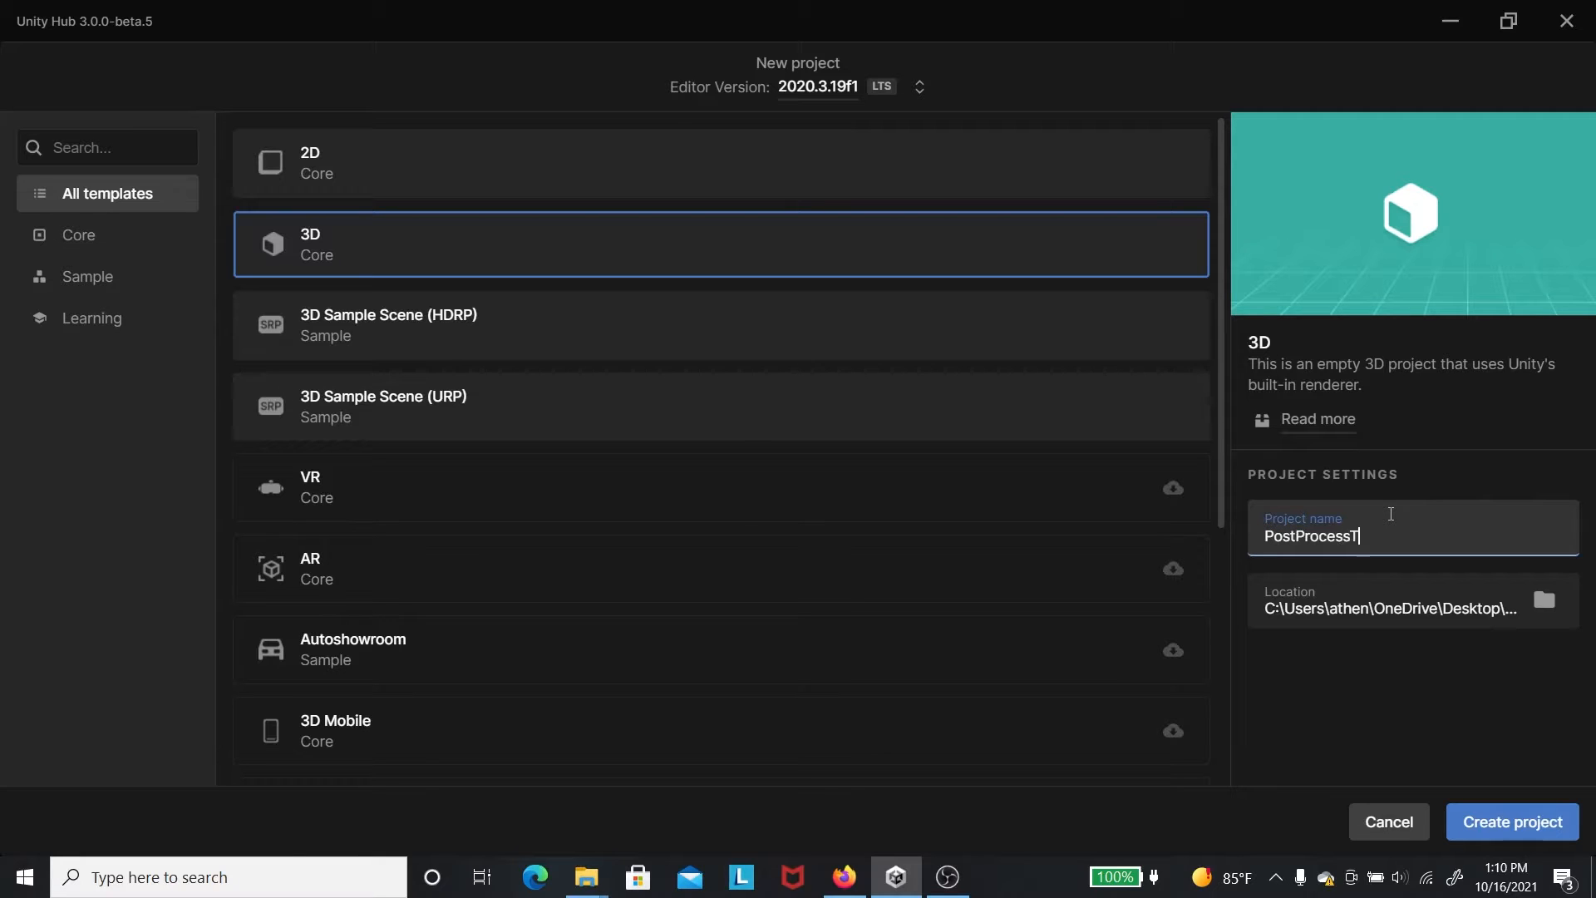
{"action": "type", "text": "utorial"}
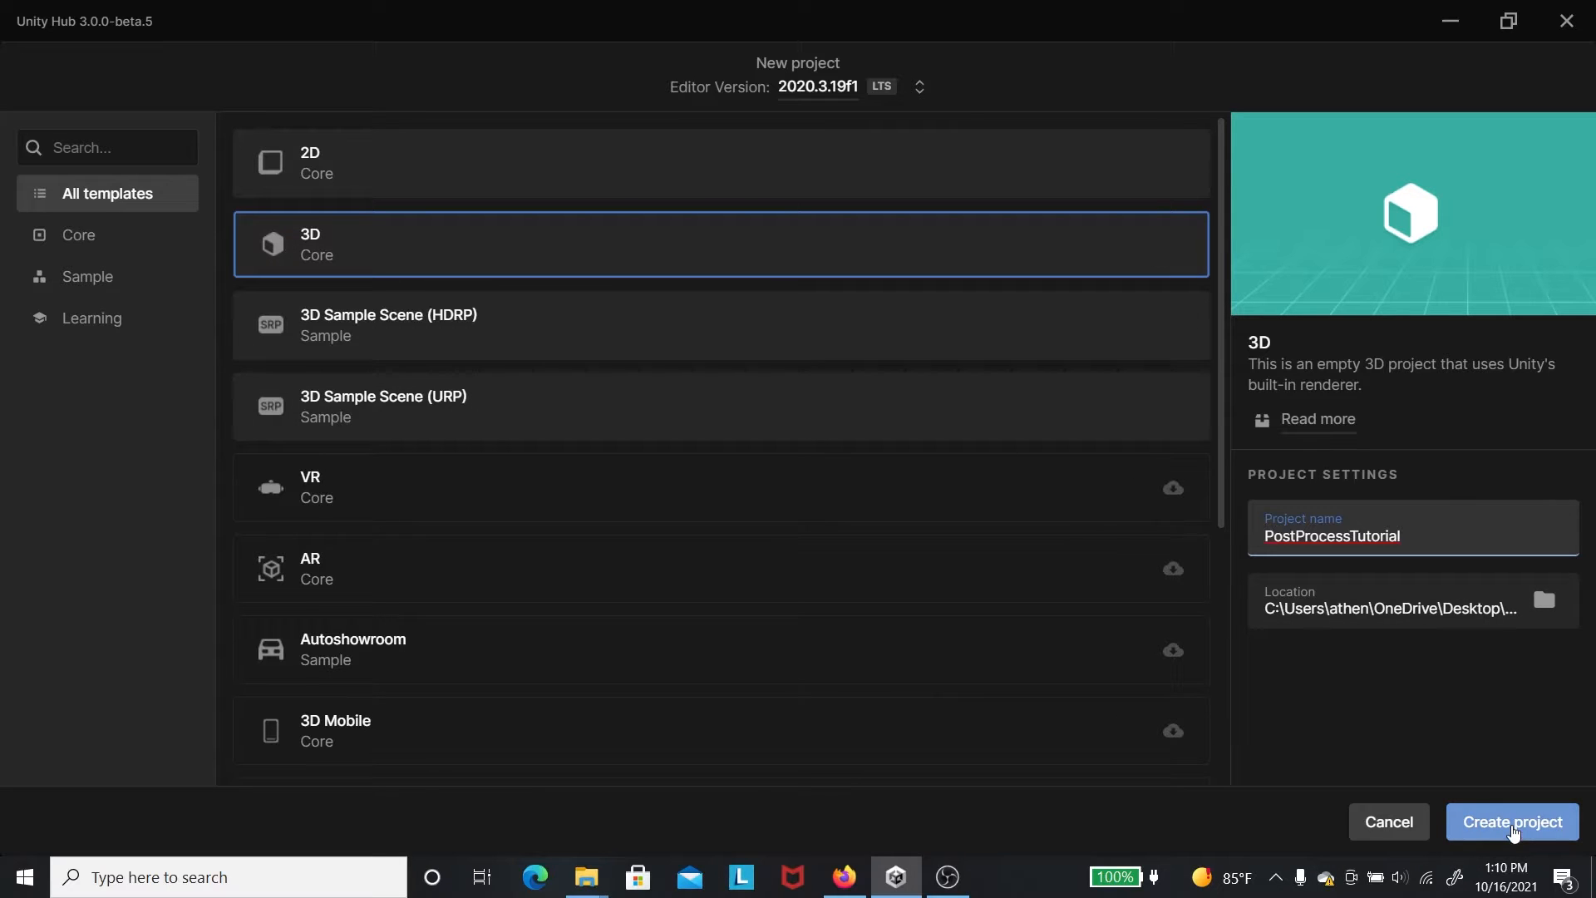
{"action": "left_click", "coordinate": [1512, 823]}
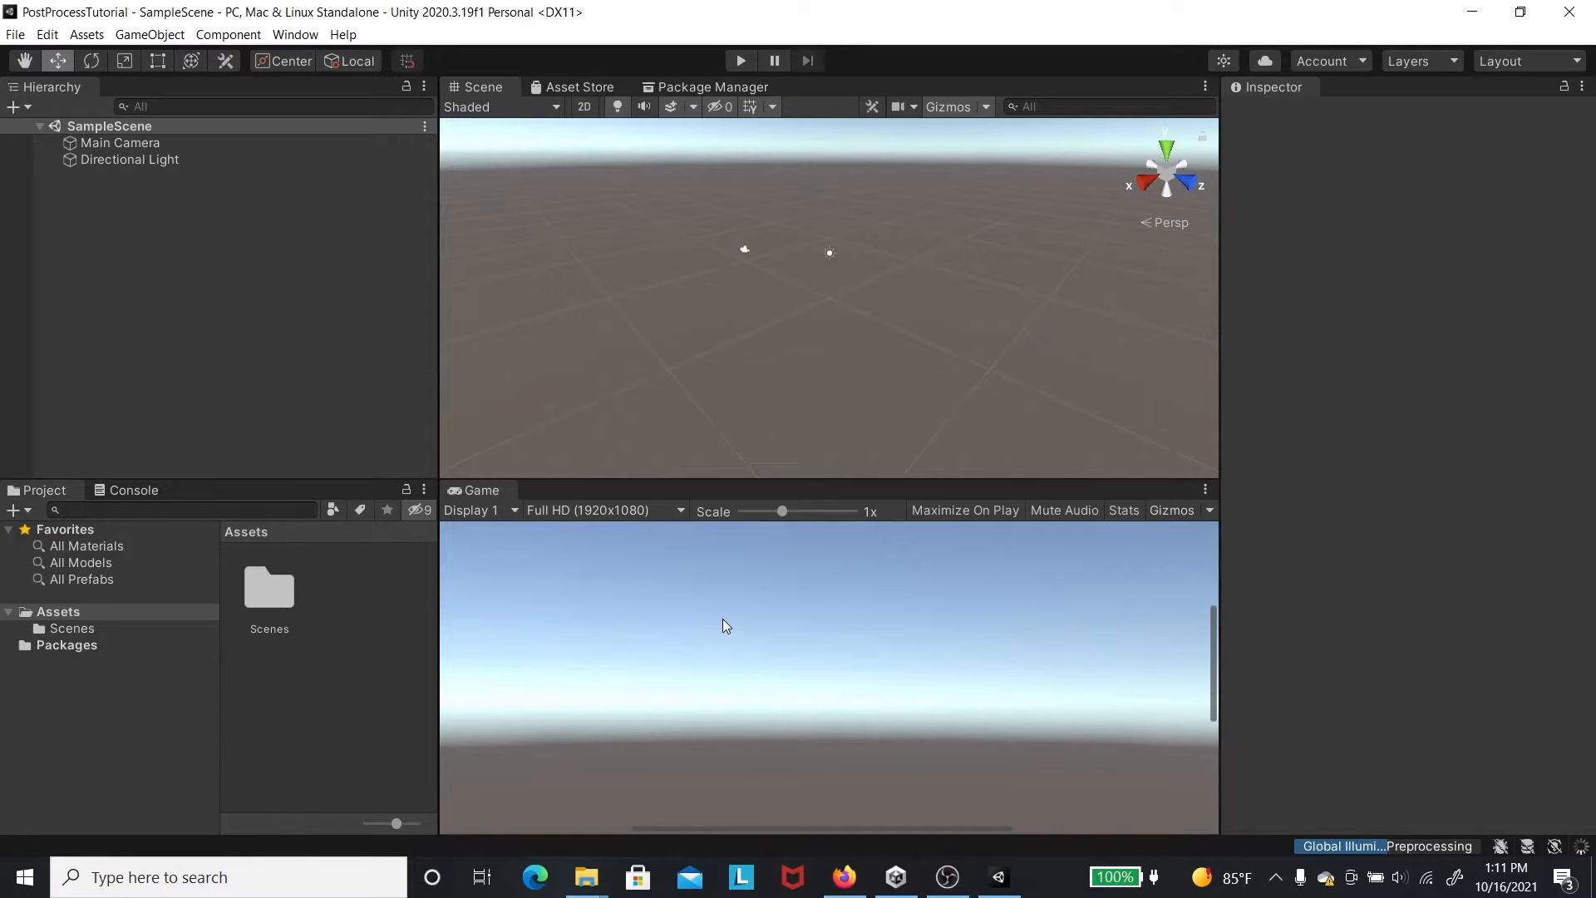
- Narrow the Hierarchy, Project and Inspector panels to give the Scene and Game views more room
{"action": "left_click_drag", "start_coordinate": [437, 352], "coordinate": [209, 320]}
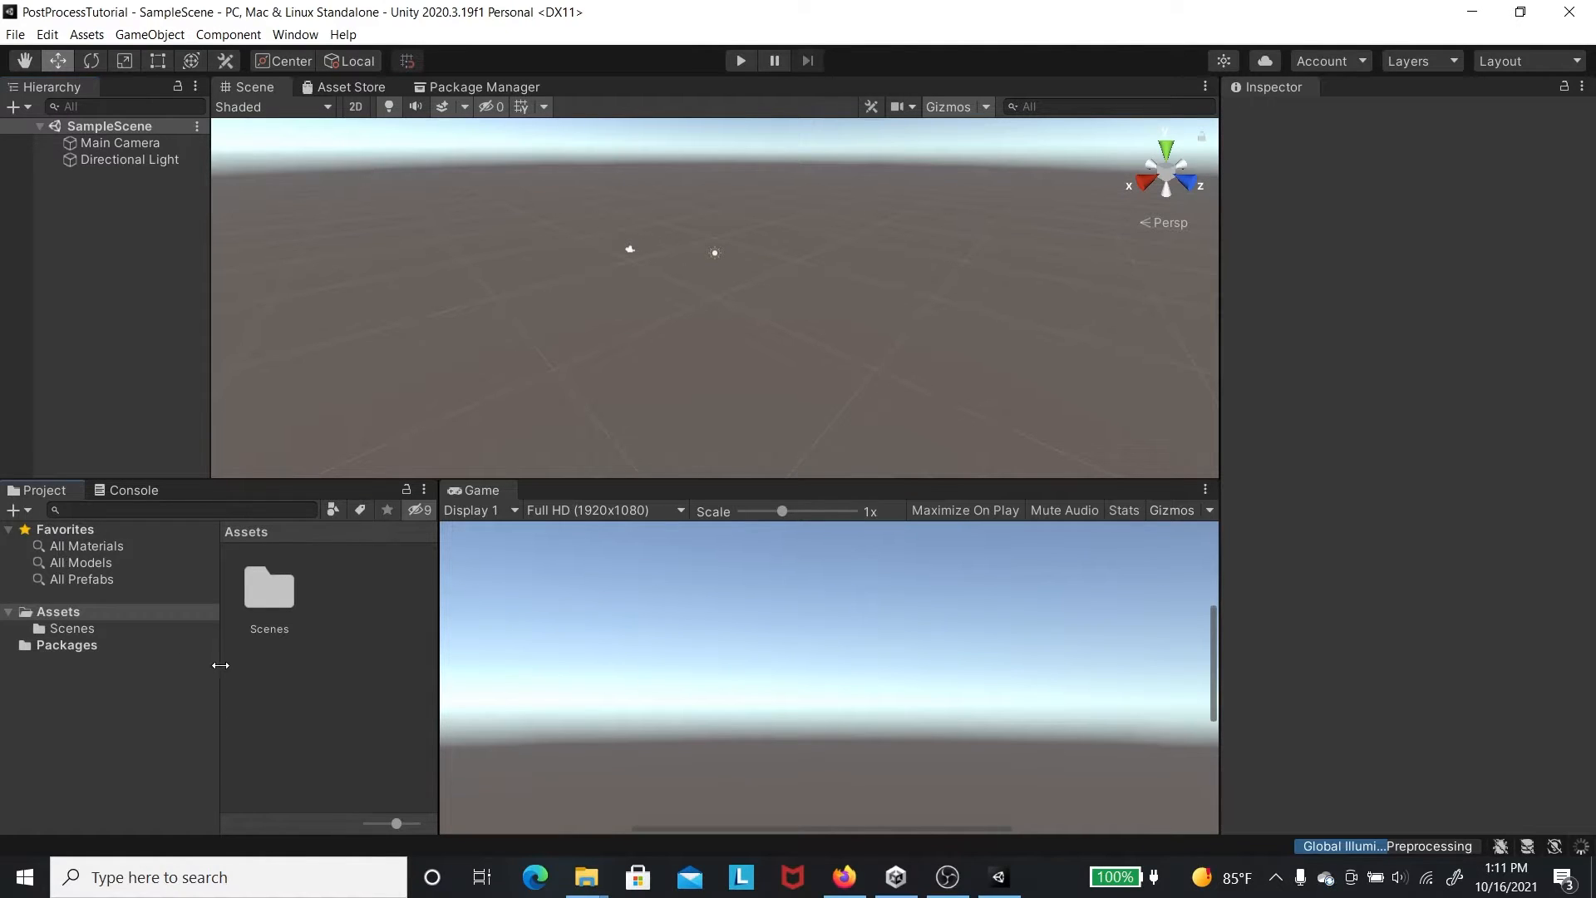
{"action": "left_click_drag", "start_coordinate": [219, 665], "coordinate": [152, 656]}
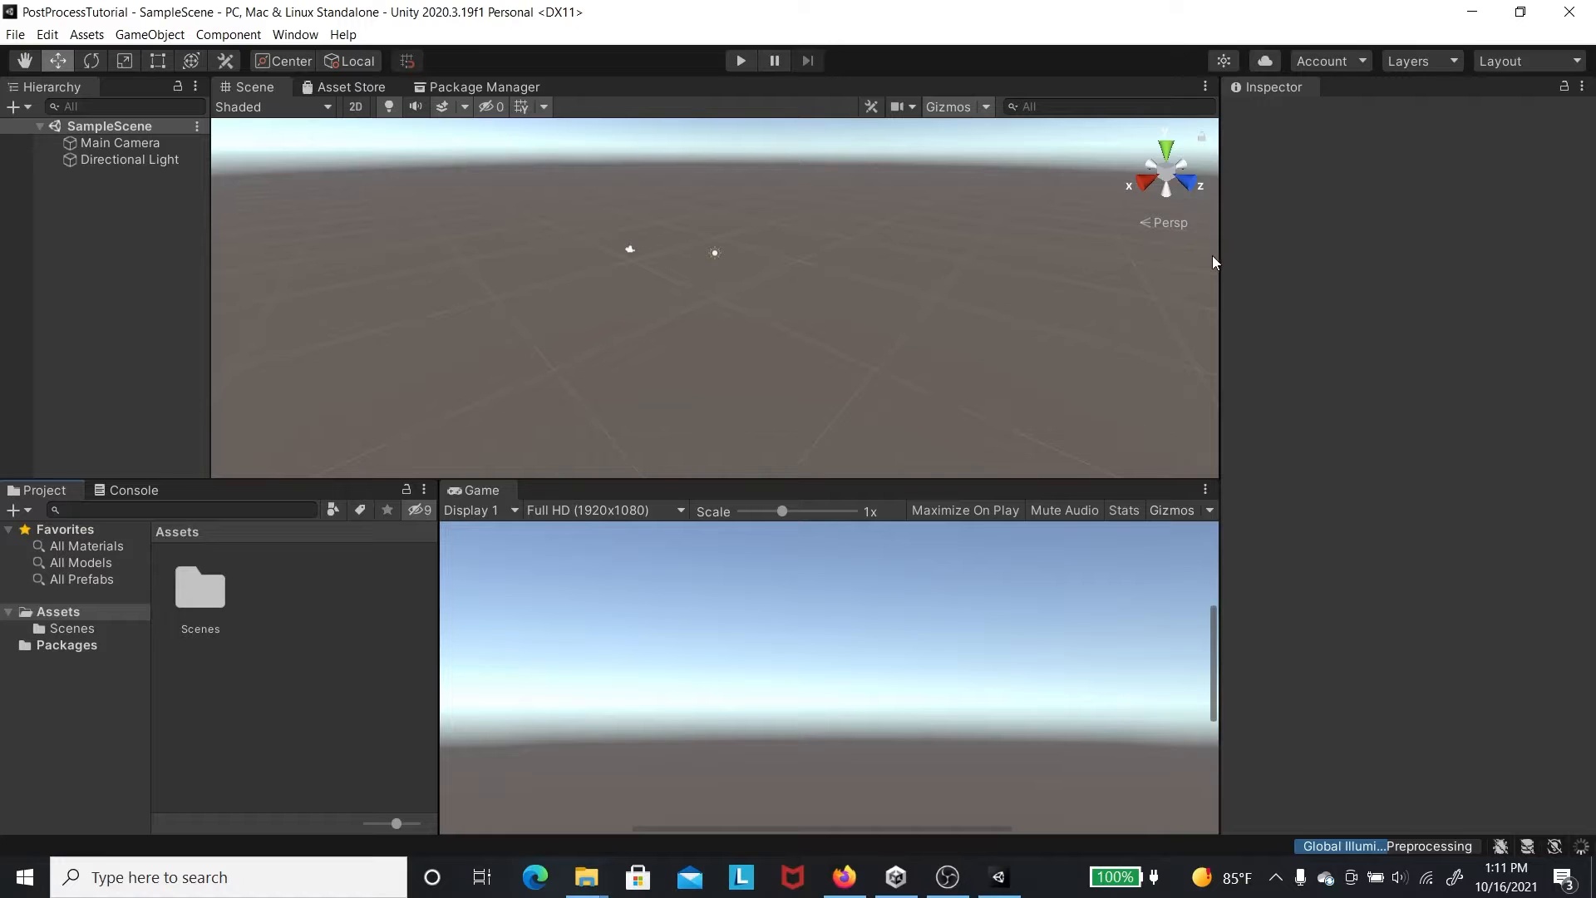
{"action": "left_click_drag", "start_coordinate": [1219, 253], "coordinate": [1236, 251]}
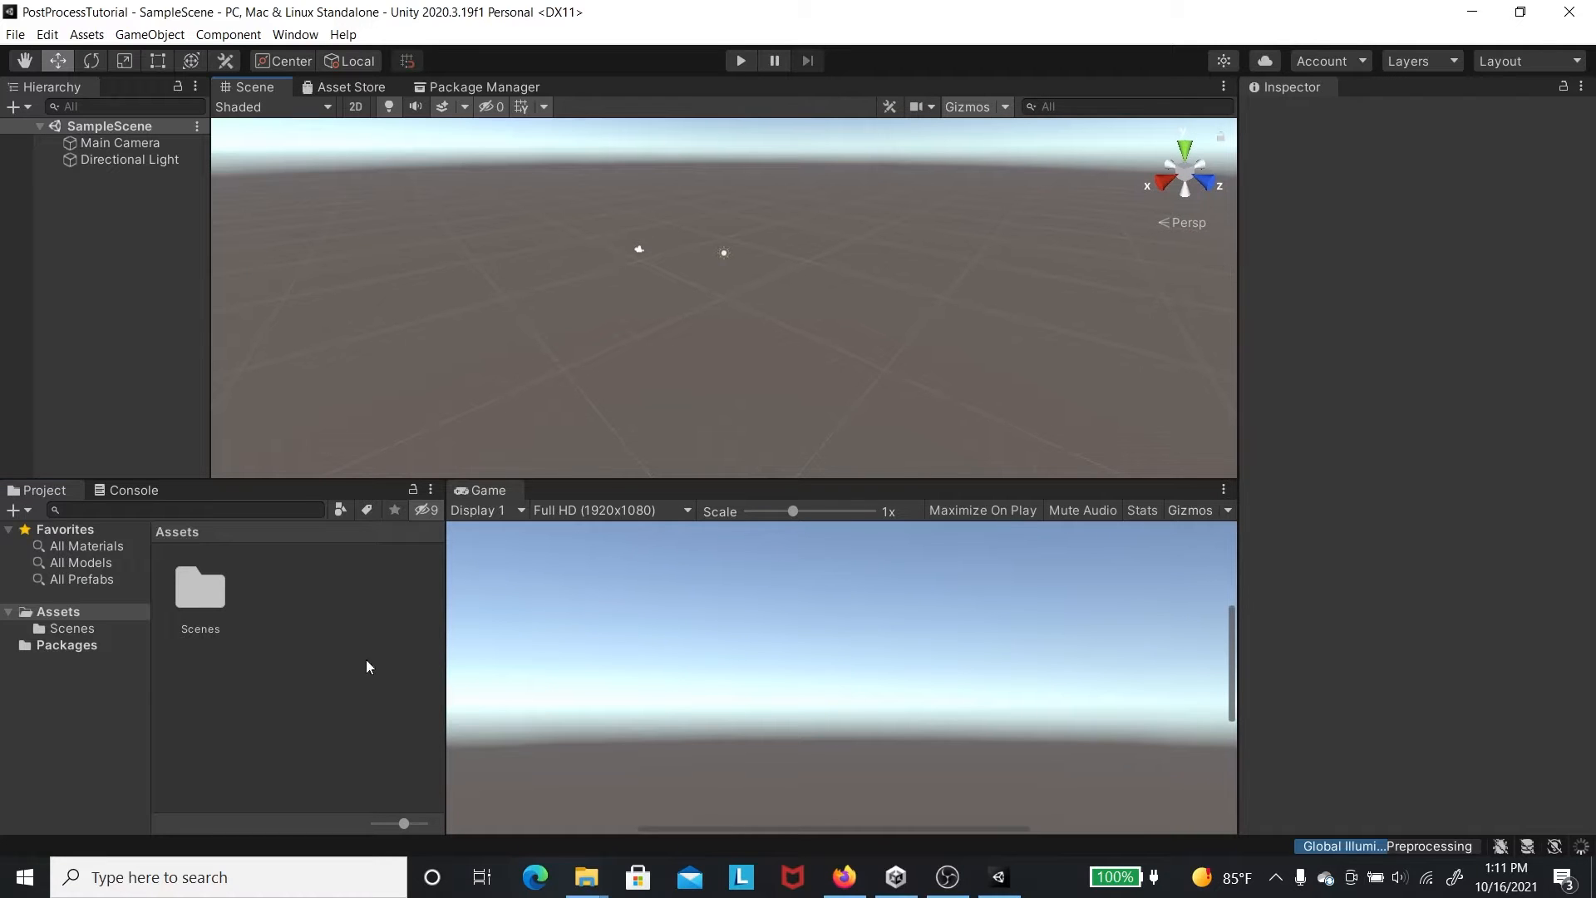
{"action": "left_click", "coordinate": [449, 650]}
{"action": "left_click_drag", "start_coordinate": [448, 648], "coordinate": [337, 642]}
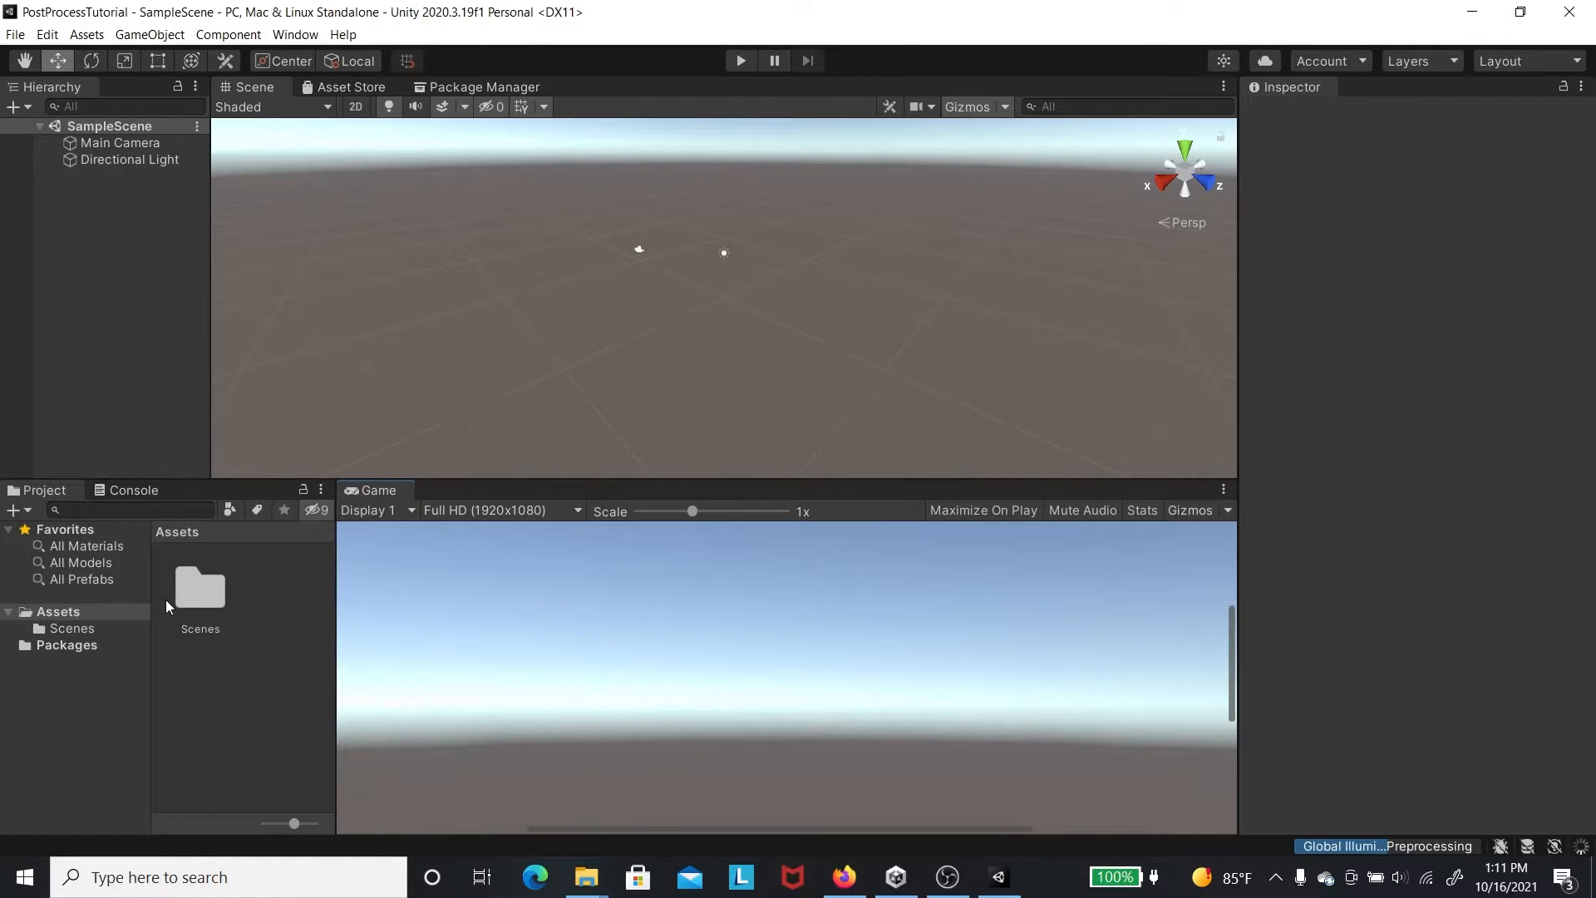
- Check the Scriptable Render Pipeline asset assignment in the project's Graphics settings
{"action": "left_click", "coordinate": [43, 34]}
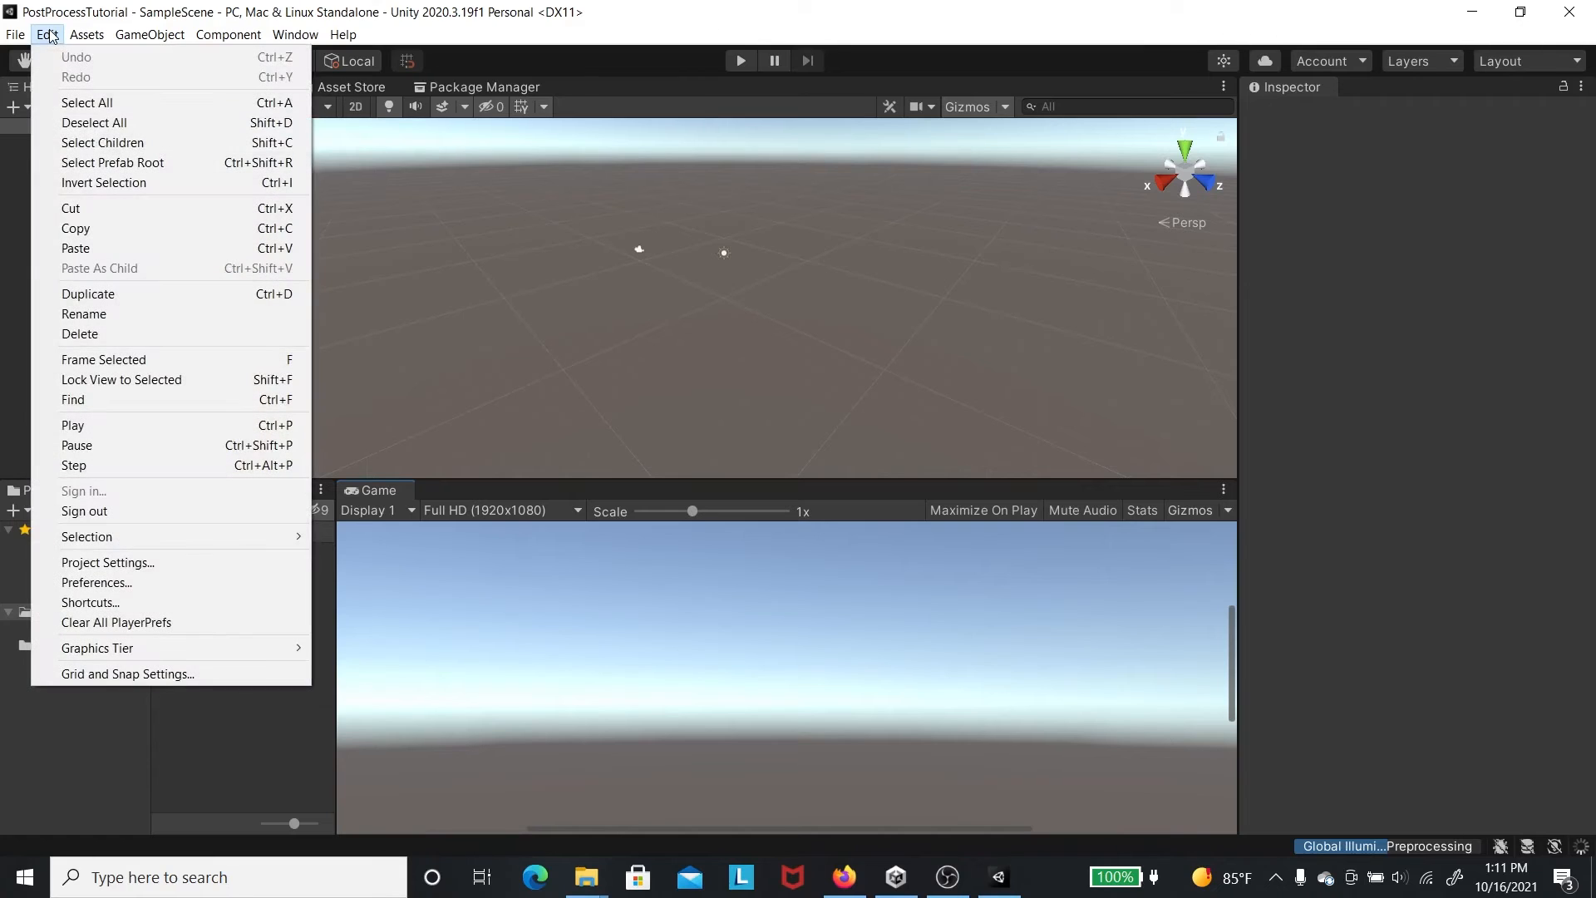
{"action": "left_click", "coordinate": [174, 564]}
{"action": "left_click", "coordinate": [67, 108]}
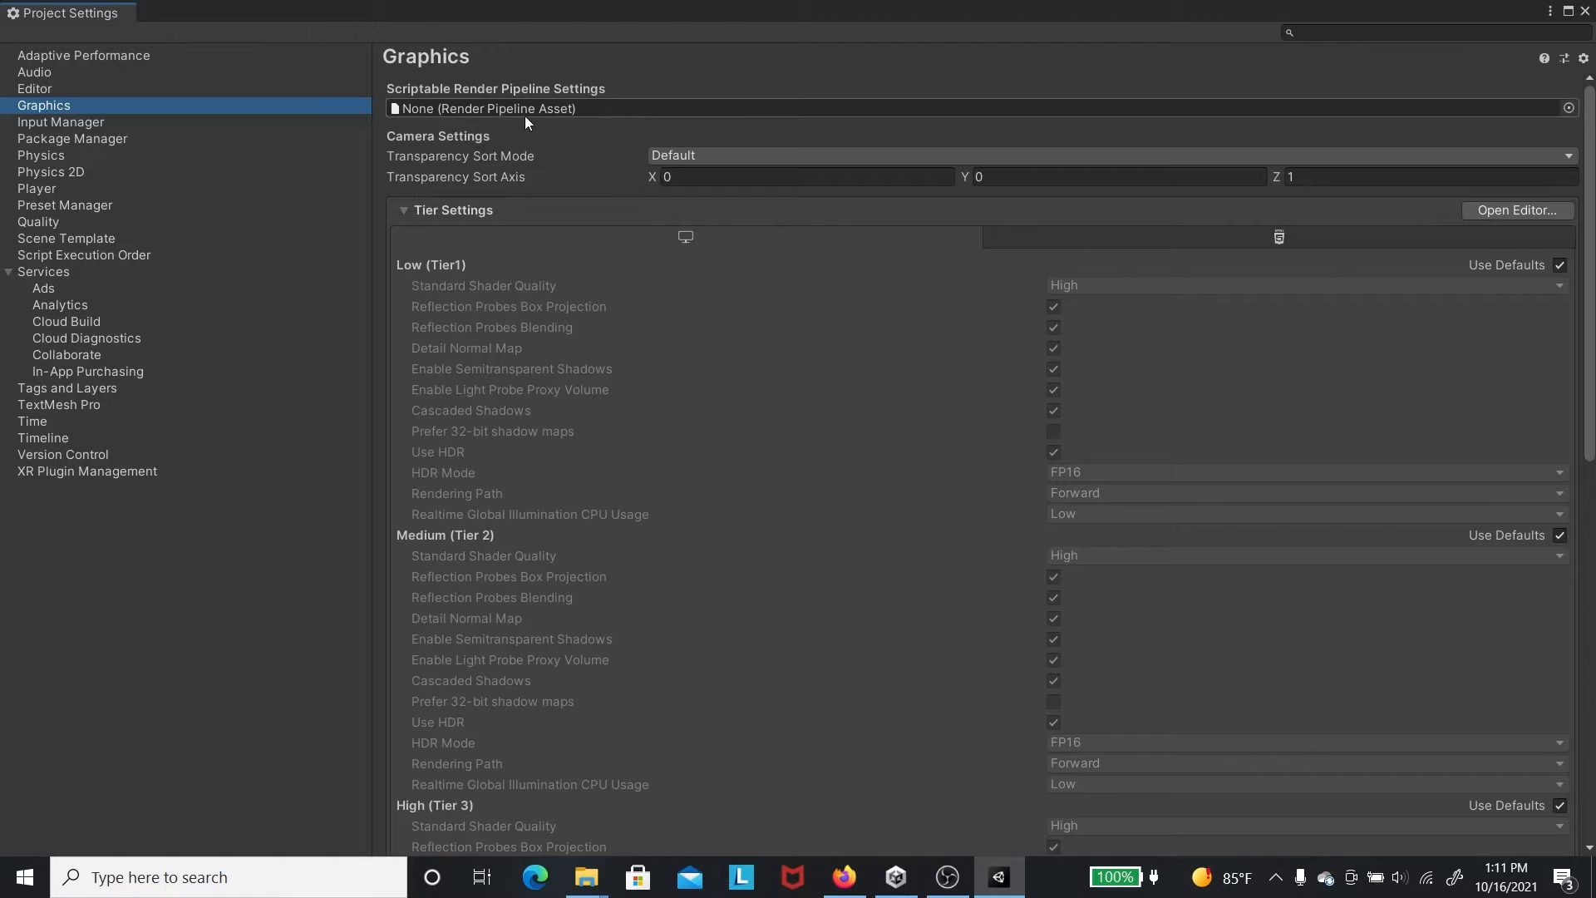
{"action": "left_click", "coordinate": [1585, 11]}
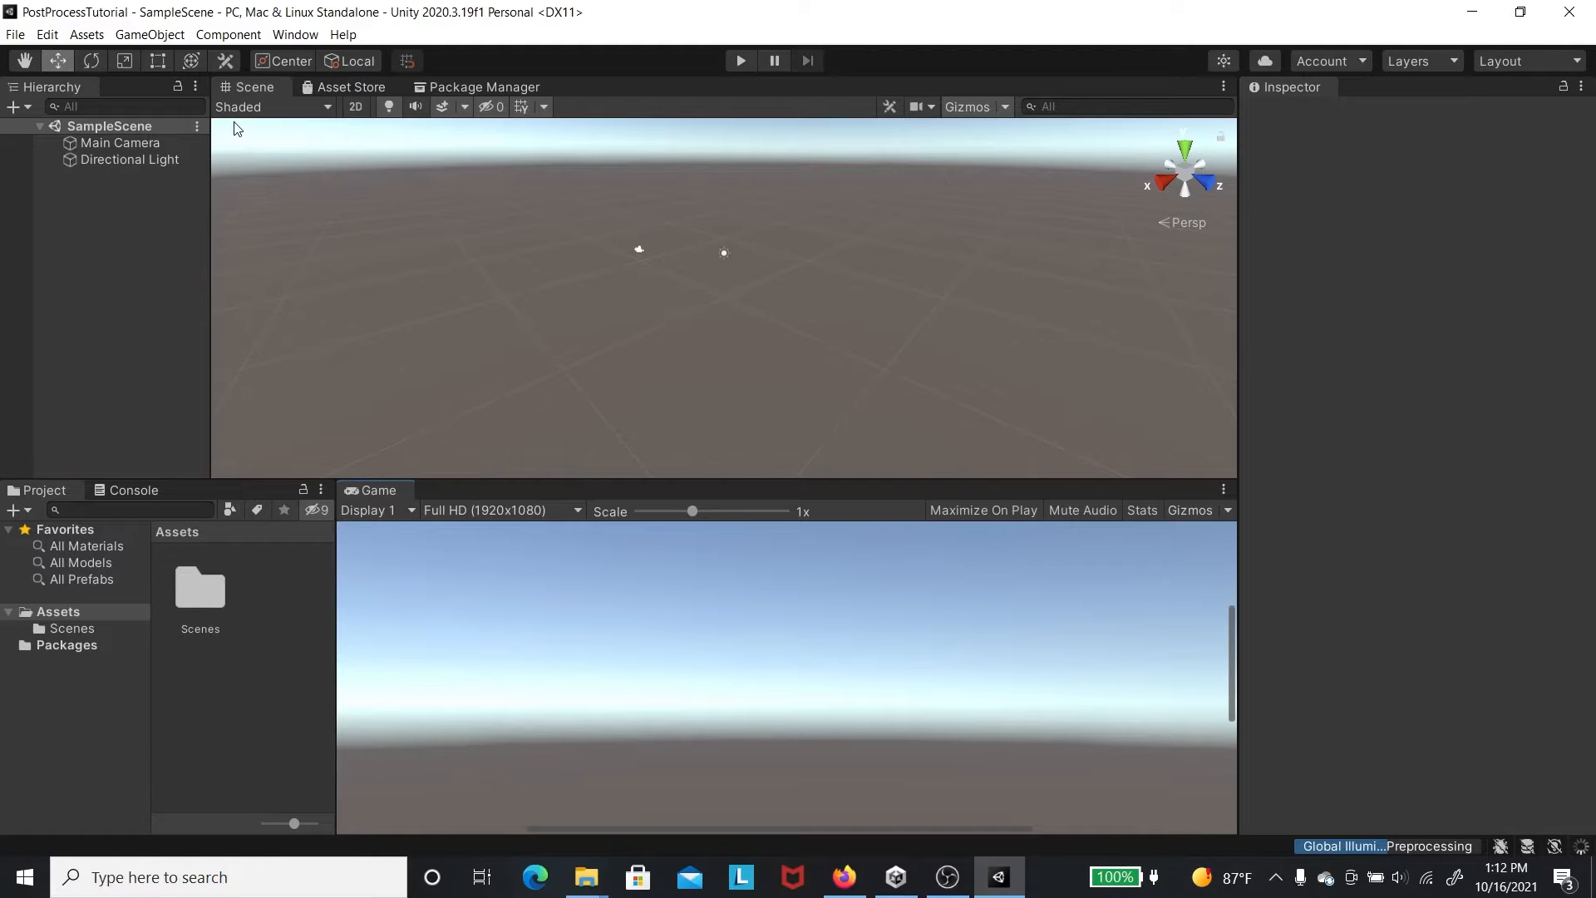
- Find the High Definition RP package in the Unity Registry and install it
{"action": "left_click", "coordinate": [289, 37]}
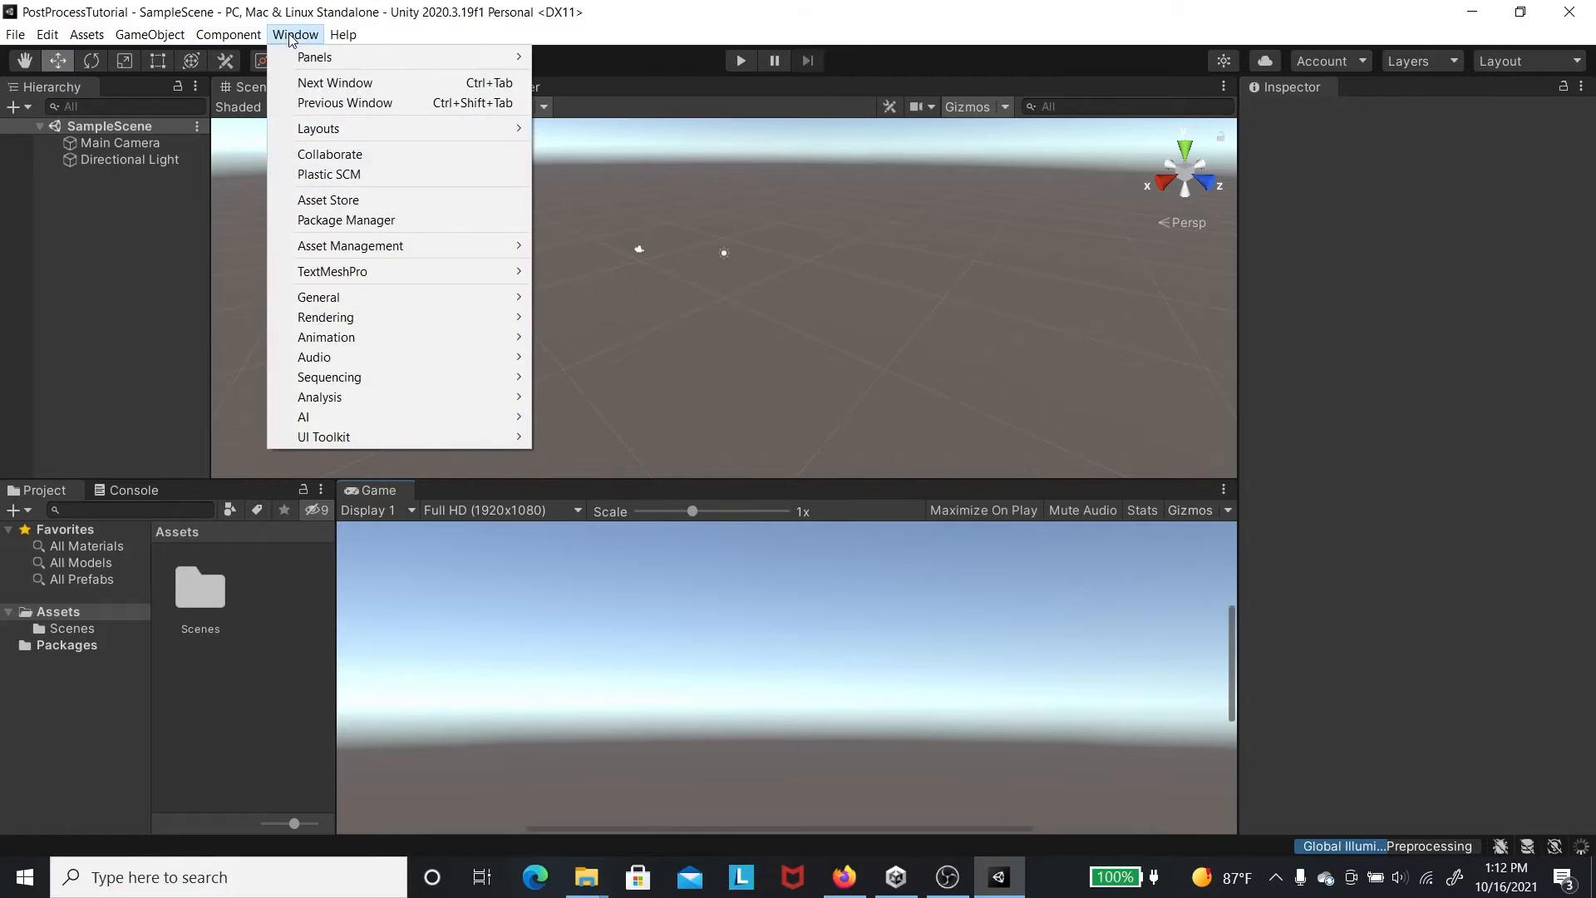
{"action": "left_click", "coordinate": [382, 220]}
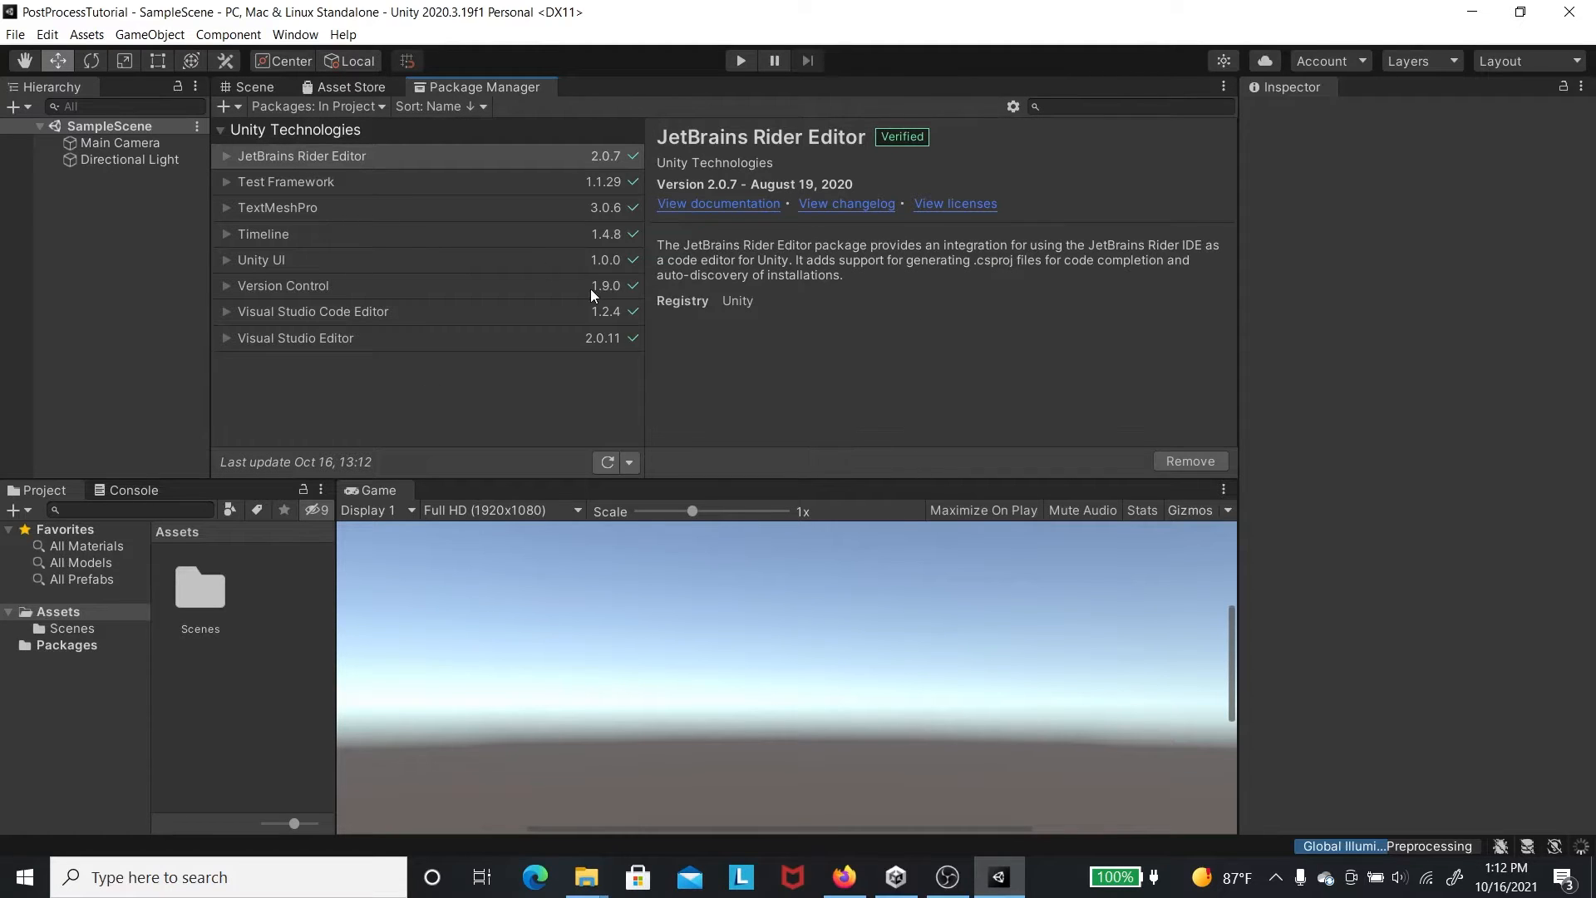
{"action": "left_click", "coordinate": [316, 108]}
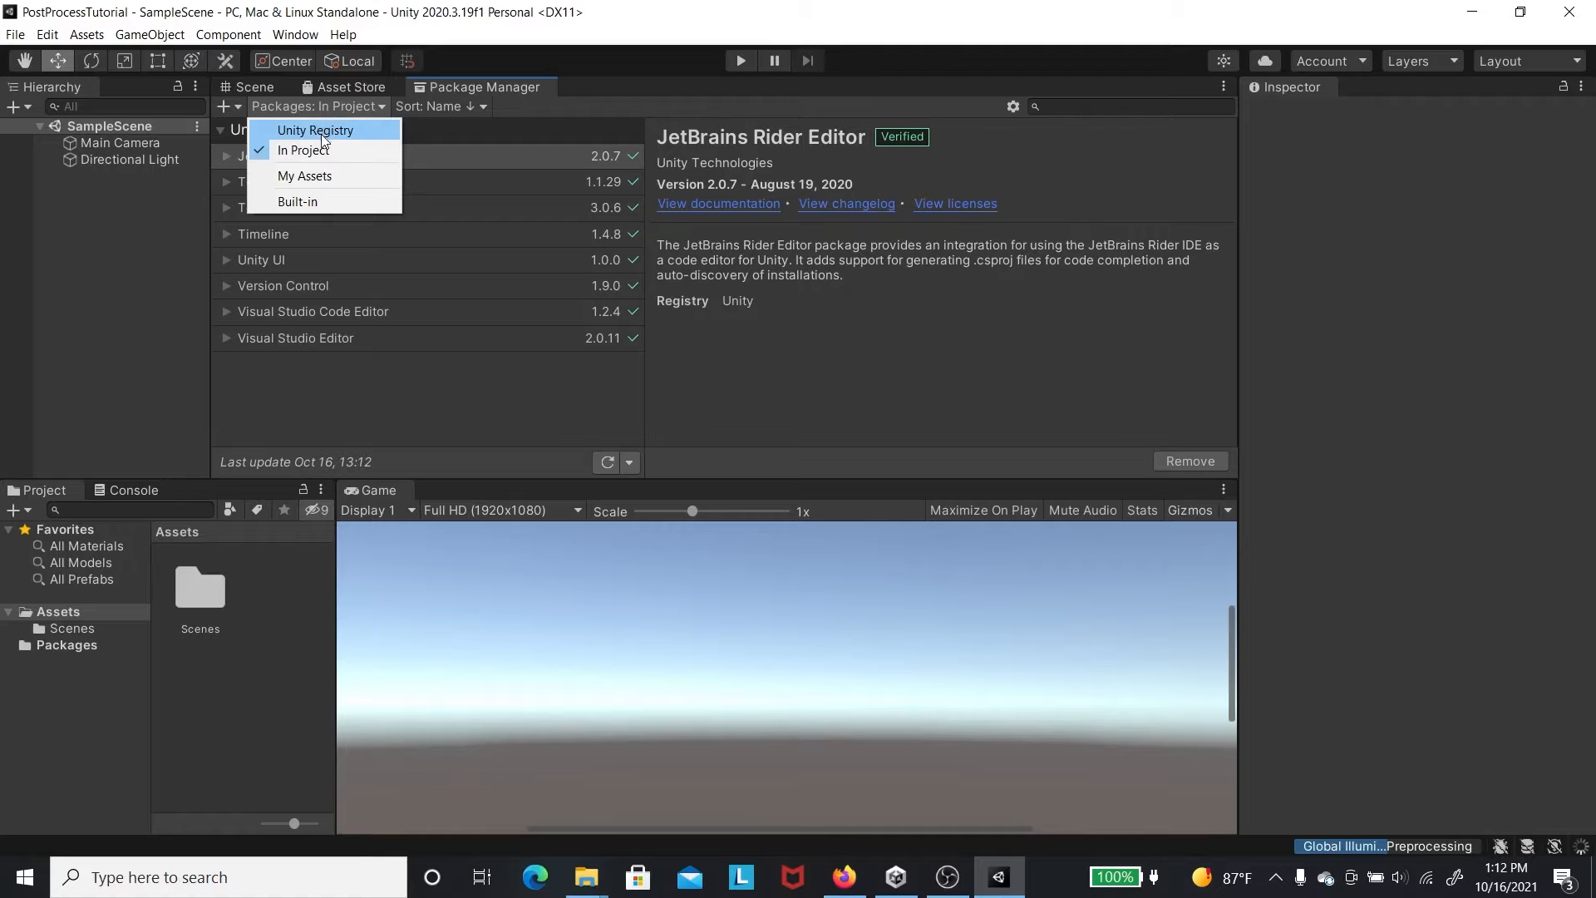
{"action": "left_click", "coordinate": [319, 131]}
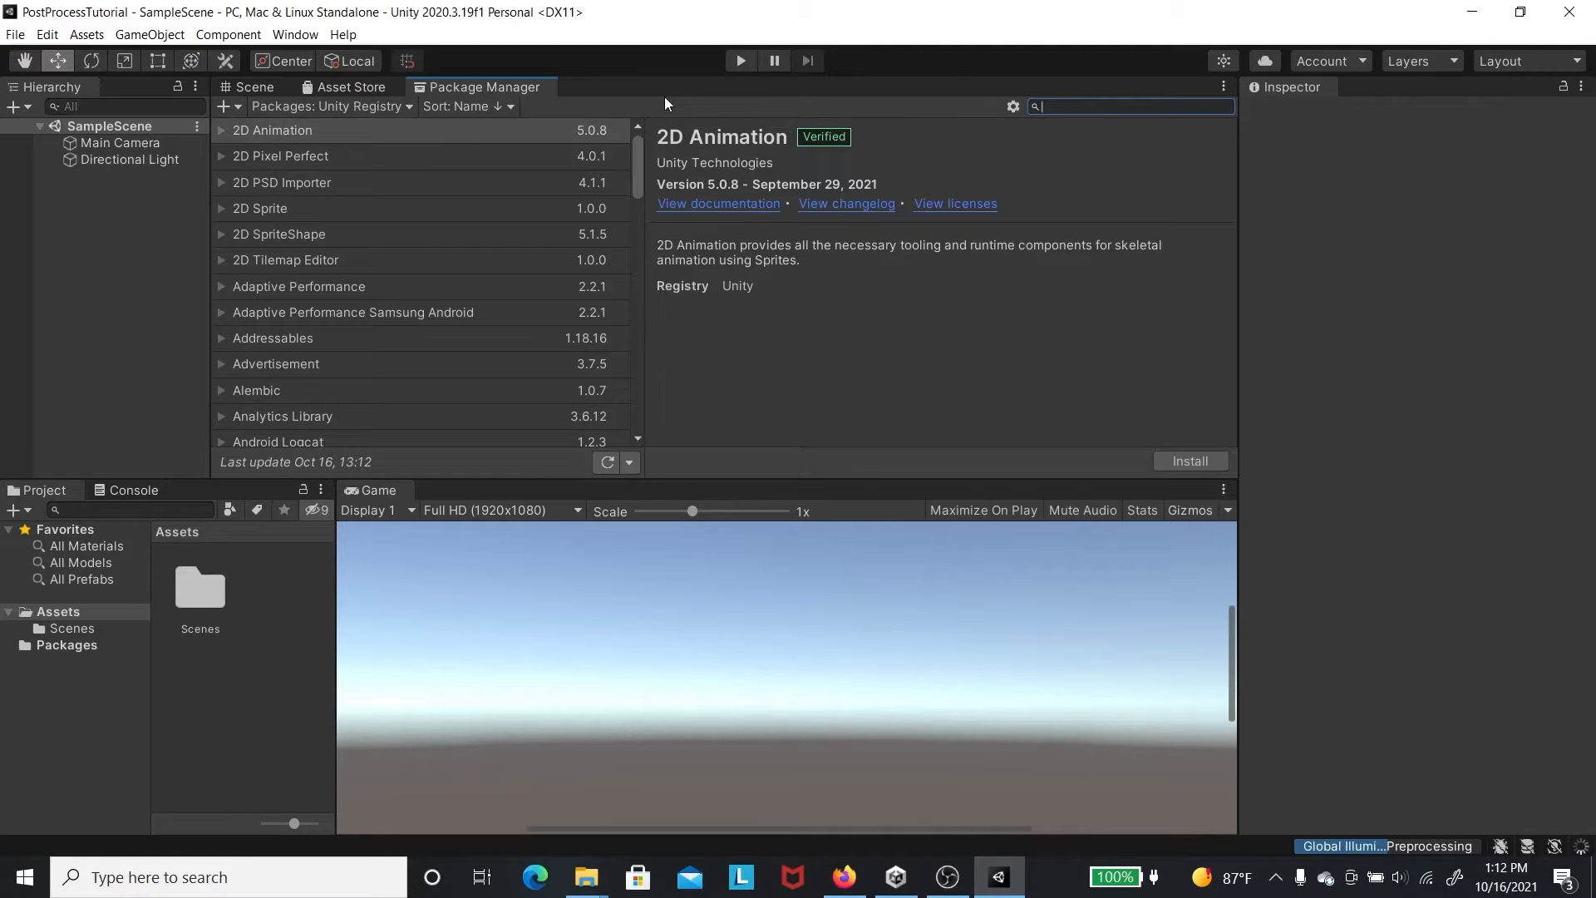
{"action": "type", "text": "High Definition RP"}
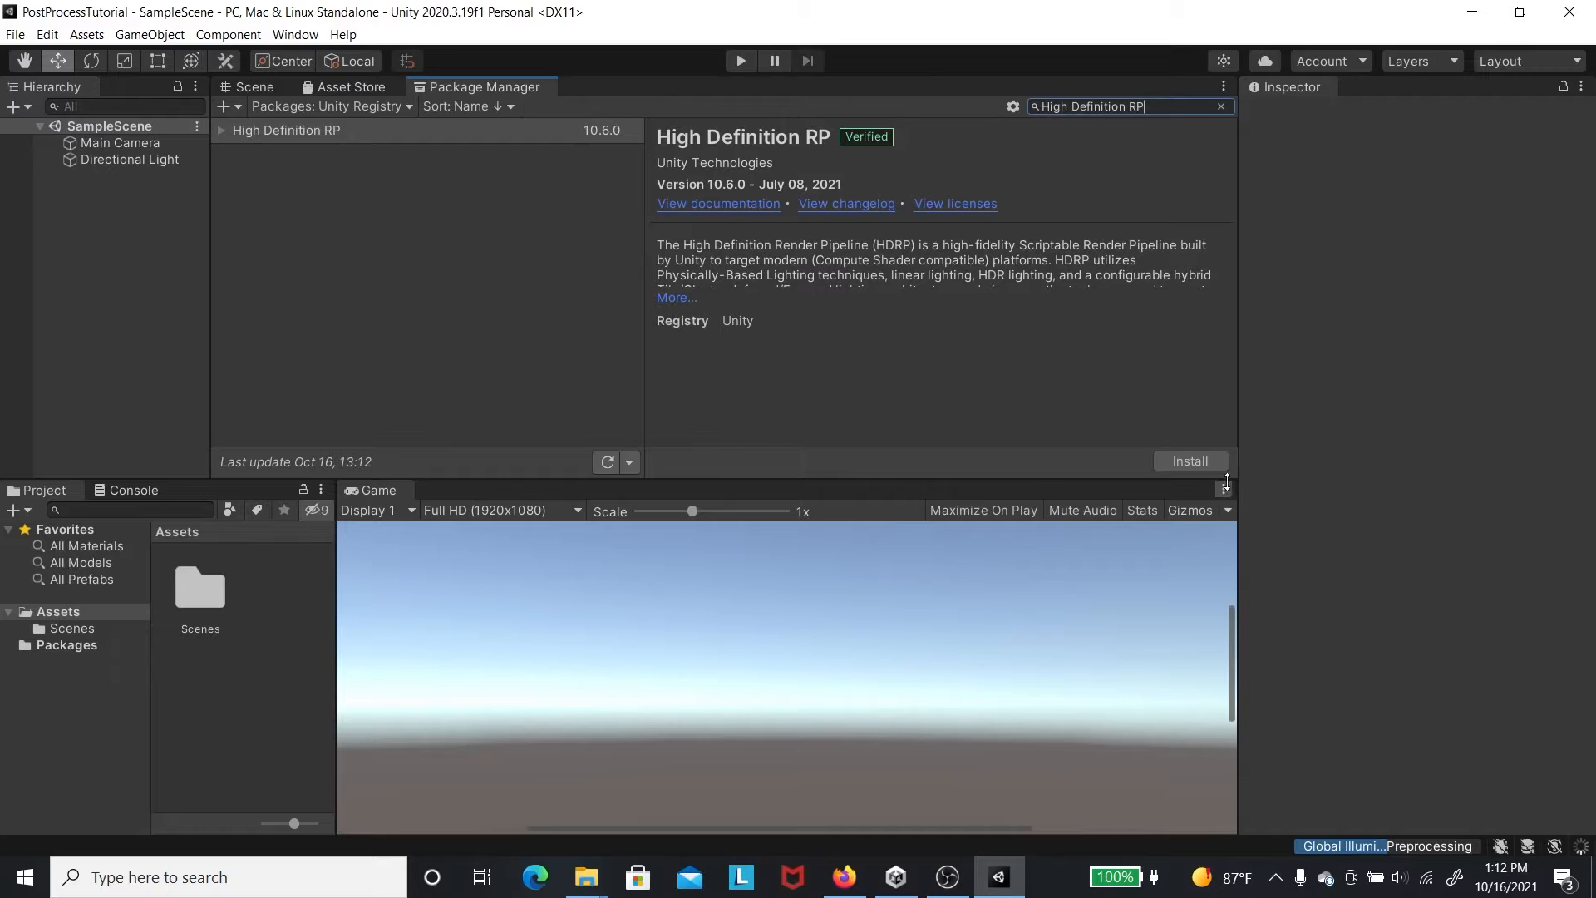
{"action": "left_click", "coordinate": [1188, 462]}
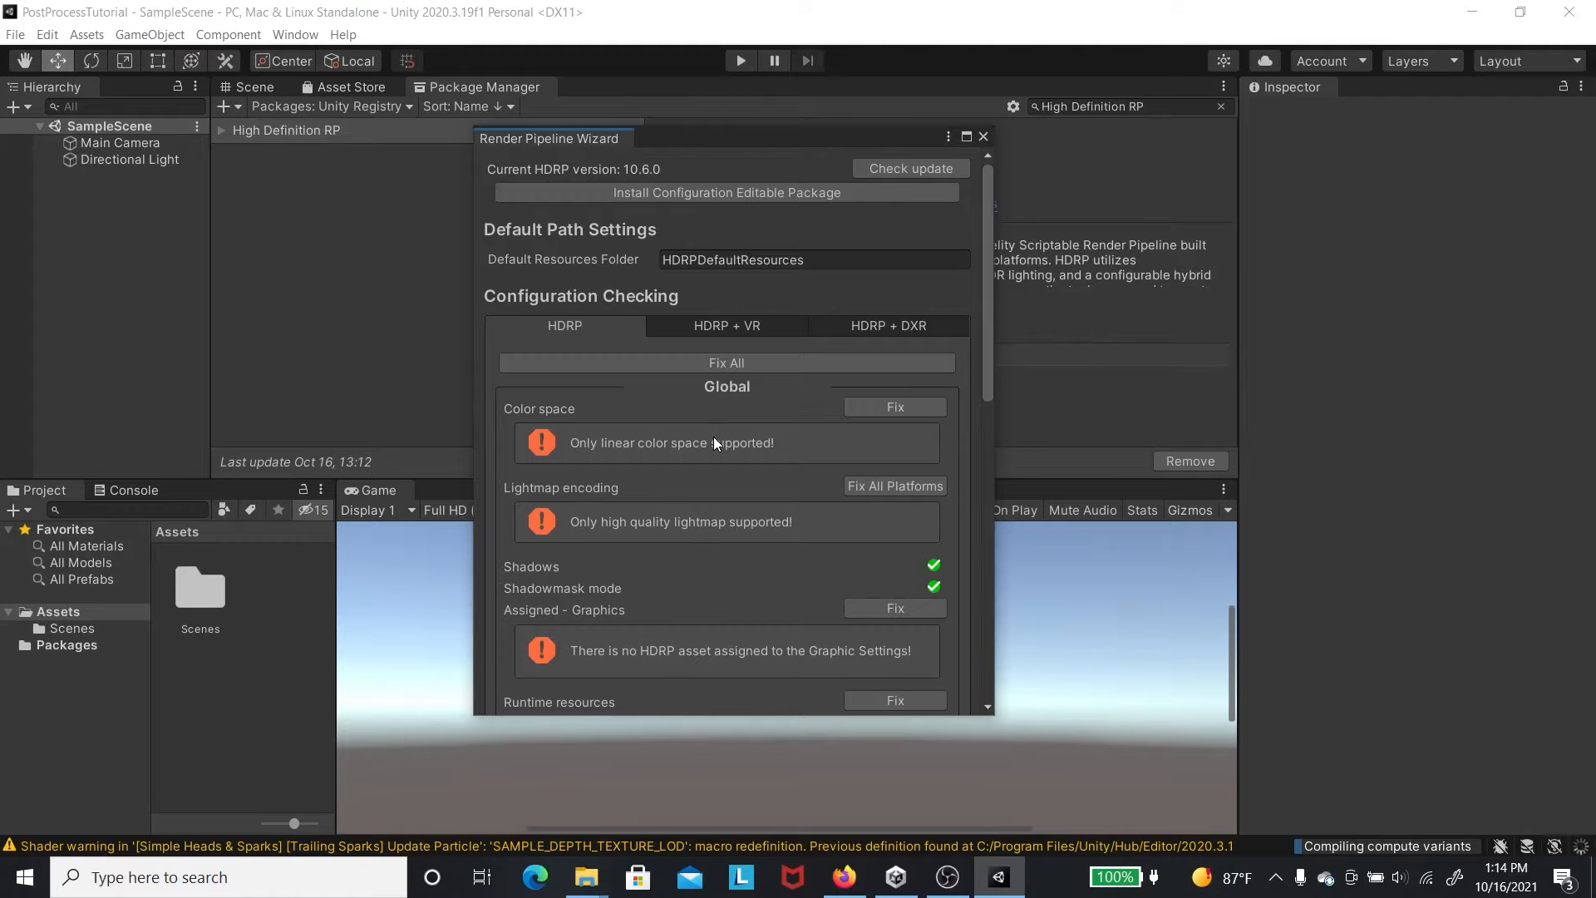
- Fix all HDRP configuration issues in the Render Pipeline Wizard, creating a fresh HDRenderPipelineAsset in the default resource folder
{"action": "scroll", "coordinate": [713, 436], "scroll_direction": "down", "scroll_amount": 5}
{"action": "scroll", "coordinate": [713, 437], "scroll_direction": "down", "scroll_amount": 3}
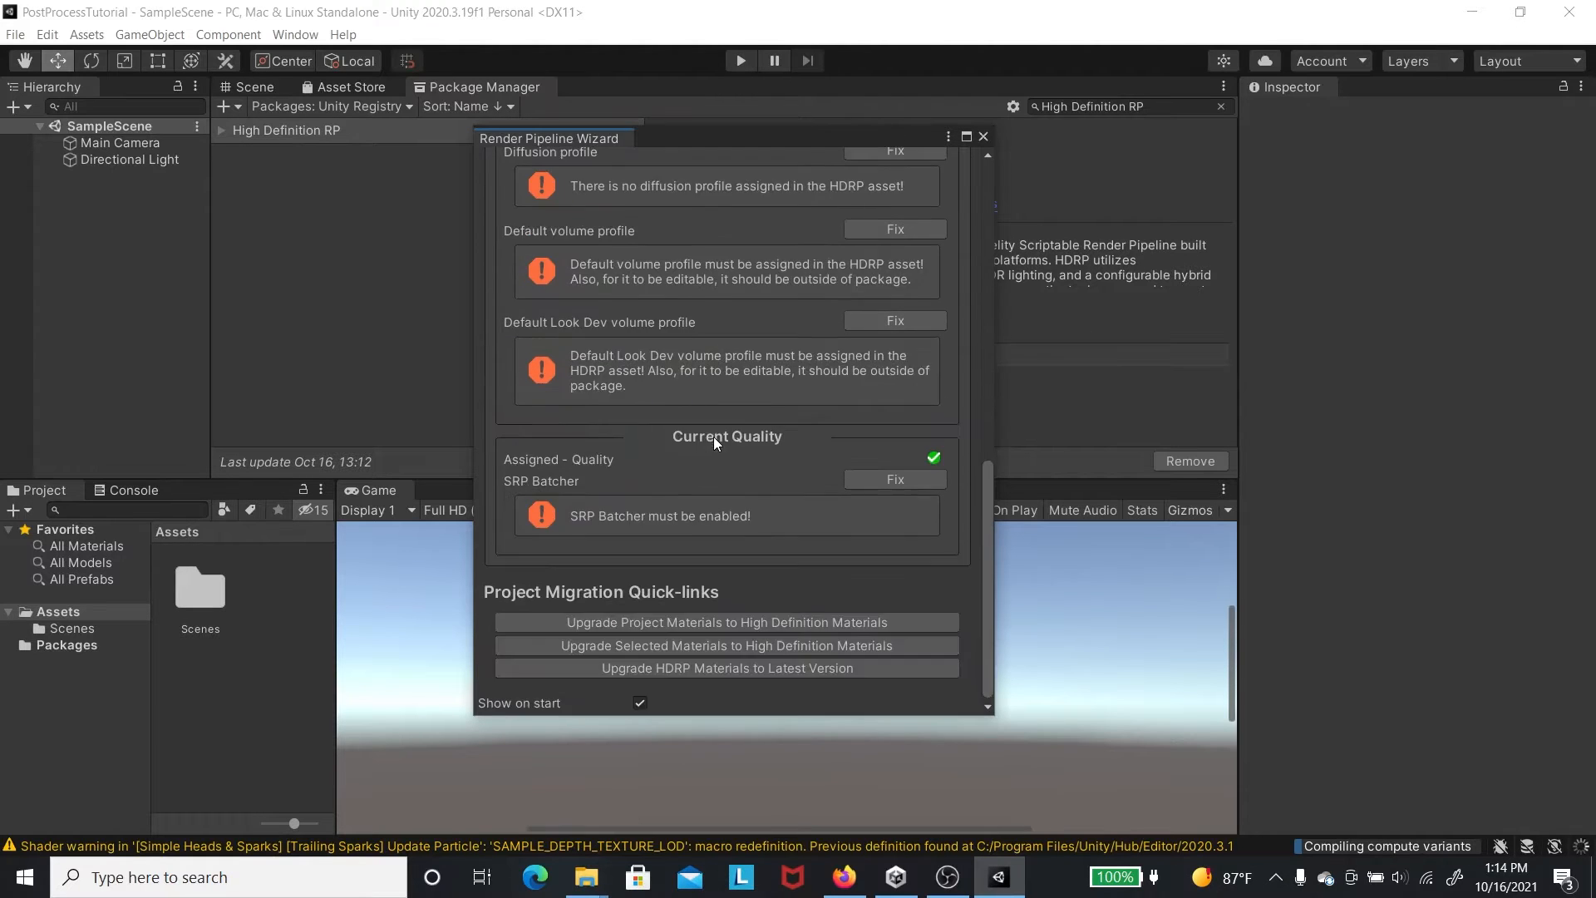
{"action": "scroll", "coordinate": [713, 437], "scroll_direction": "up", "scroll_amount": 10}
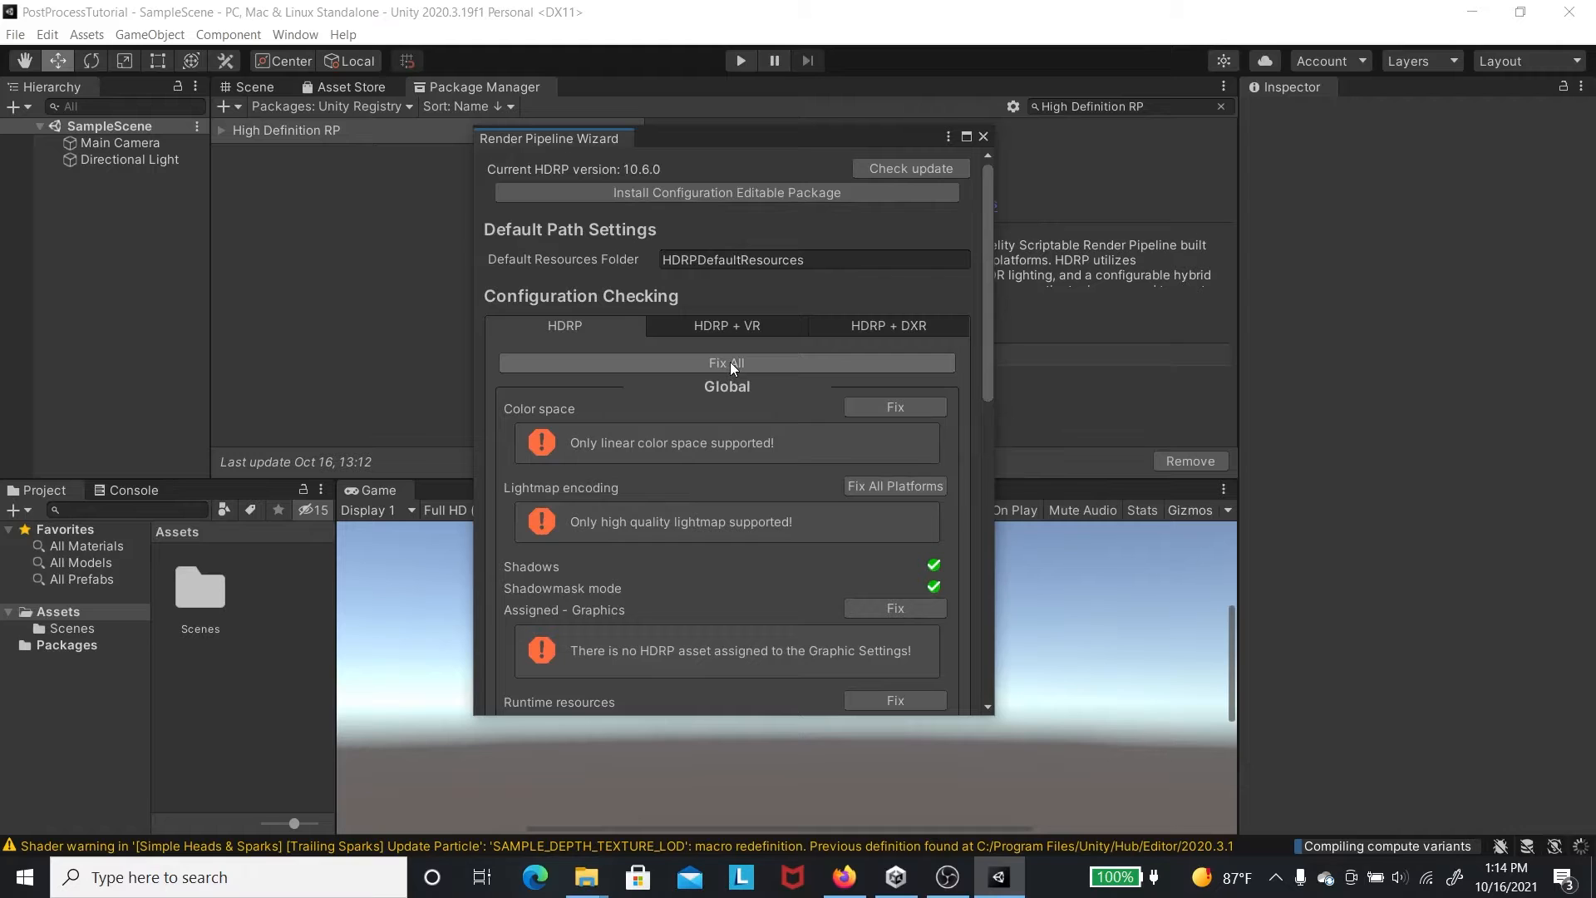
{"action": "left_click", "coordinate": [730, 361]}
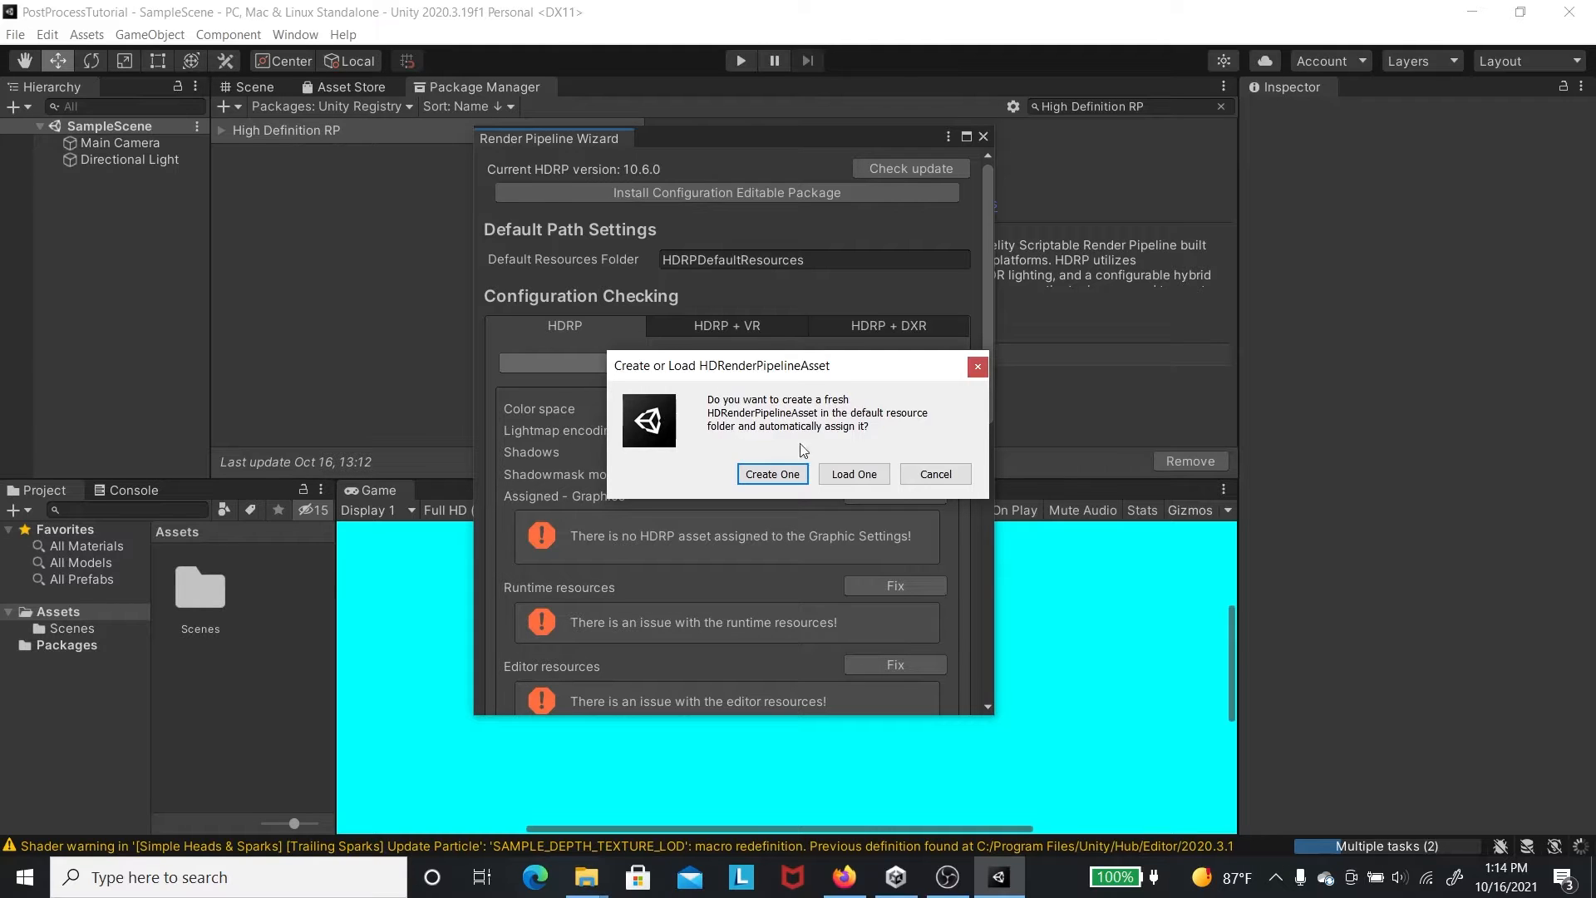
{"action": "left_click", "coordinate": [771, 474]}
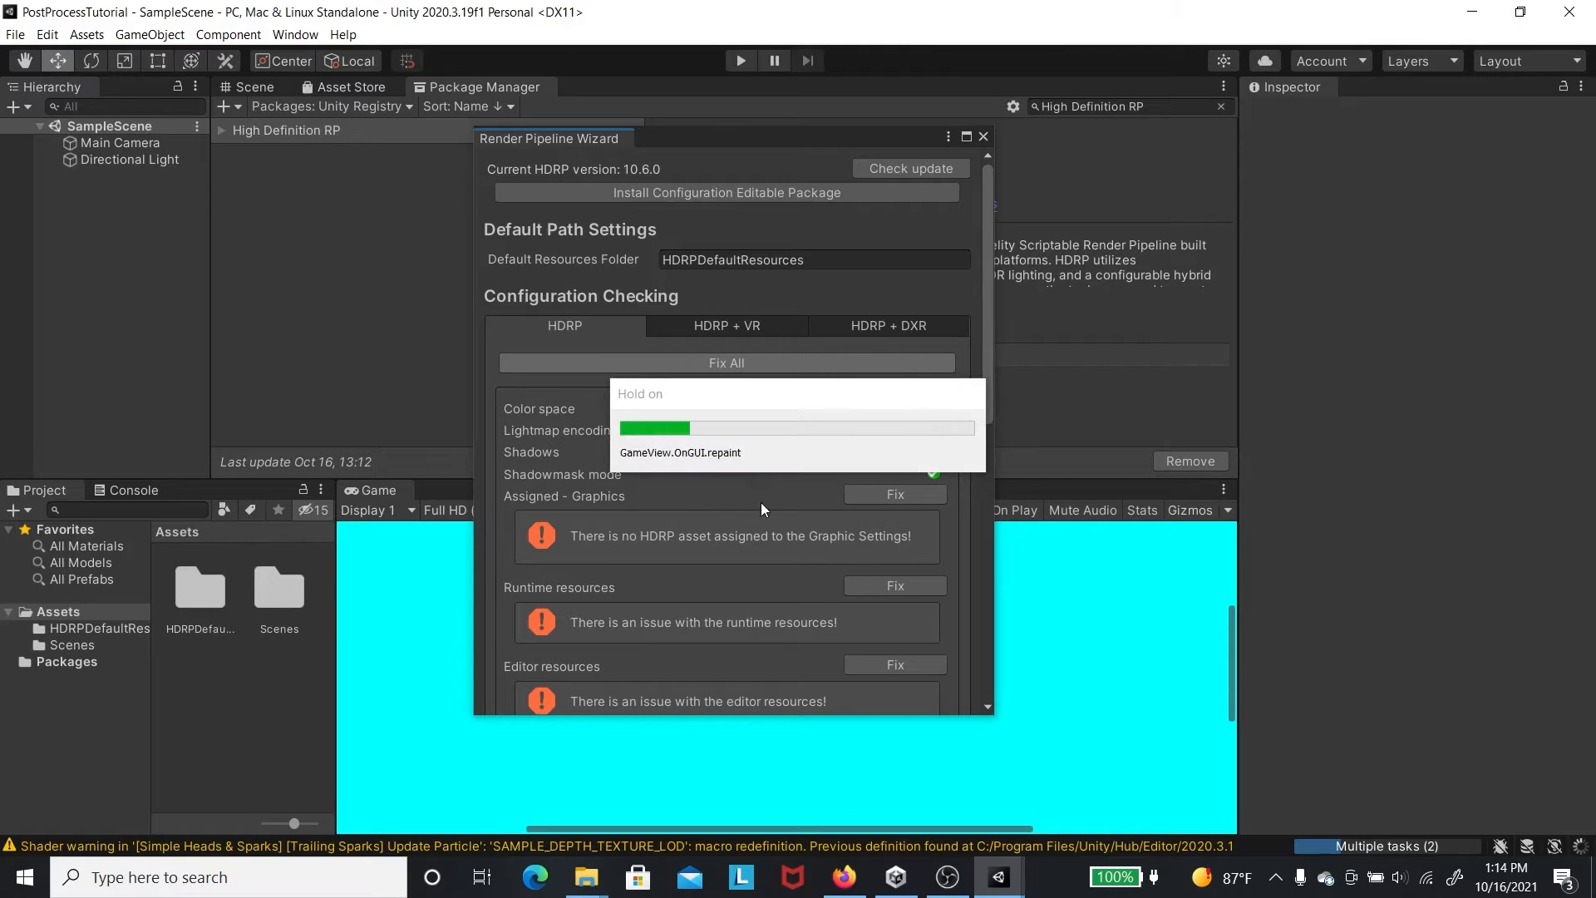
{"action": "scroll", "coordinate": [905, 588], "scroll_direction": "down", "scroll_amount": 3}
{"action": "scroll", "coordinate": [785, 535], "scroll_direction": "up", "scroll_amount": 3}
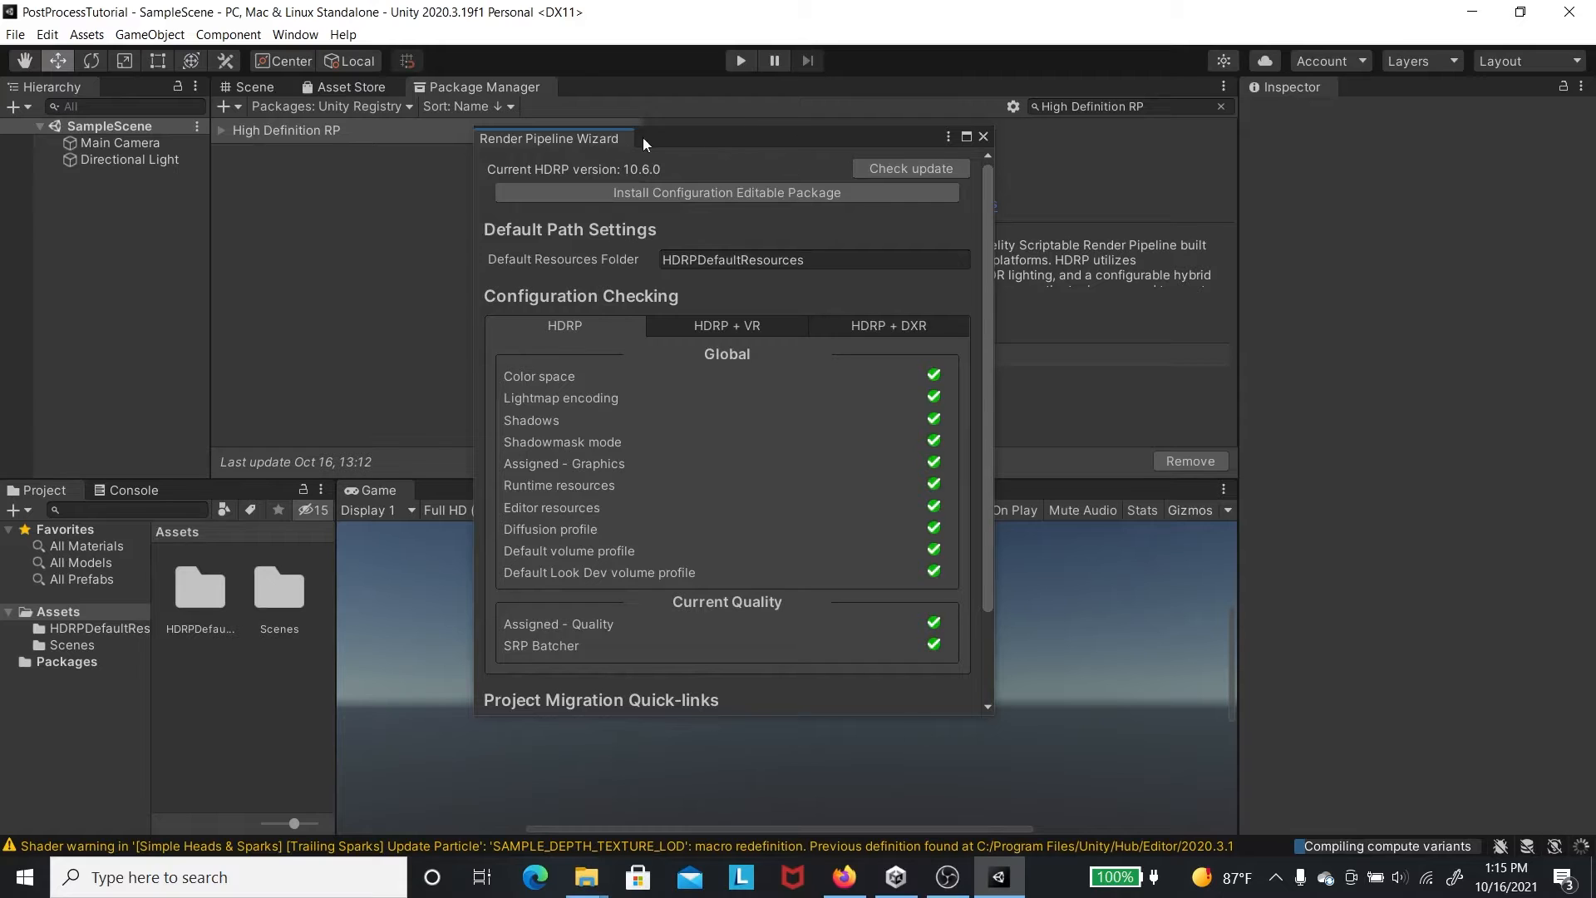
{"action": "left_click_drag", "start_coordinate": [582, 138], "coordinate": [499, 75]}
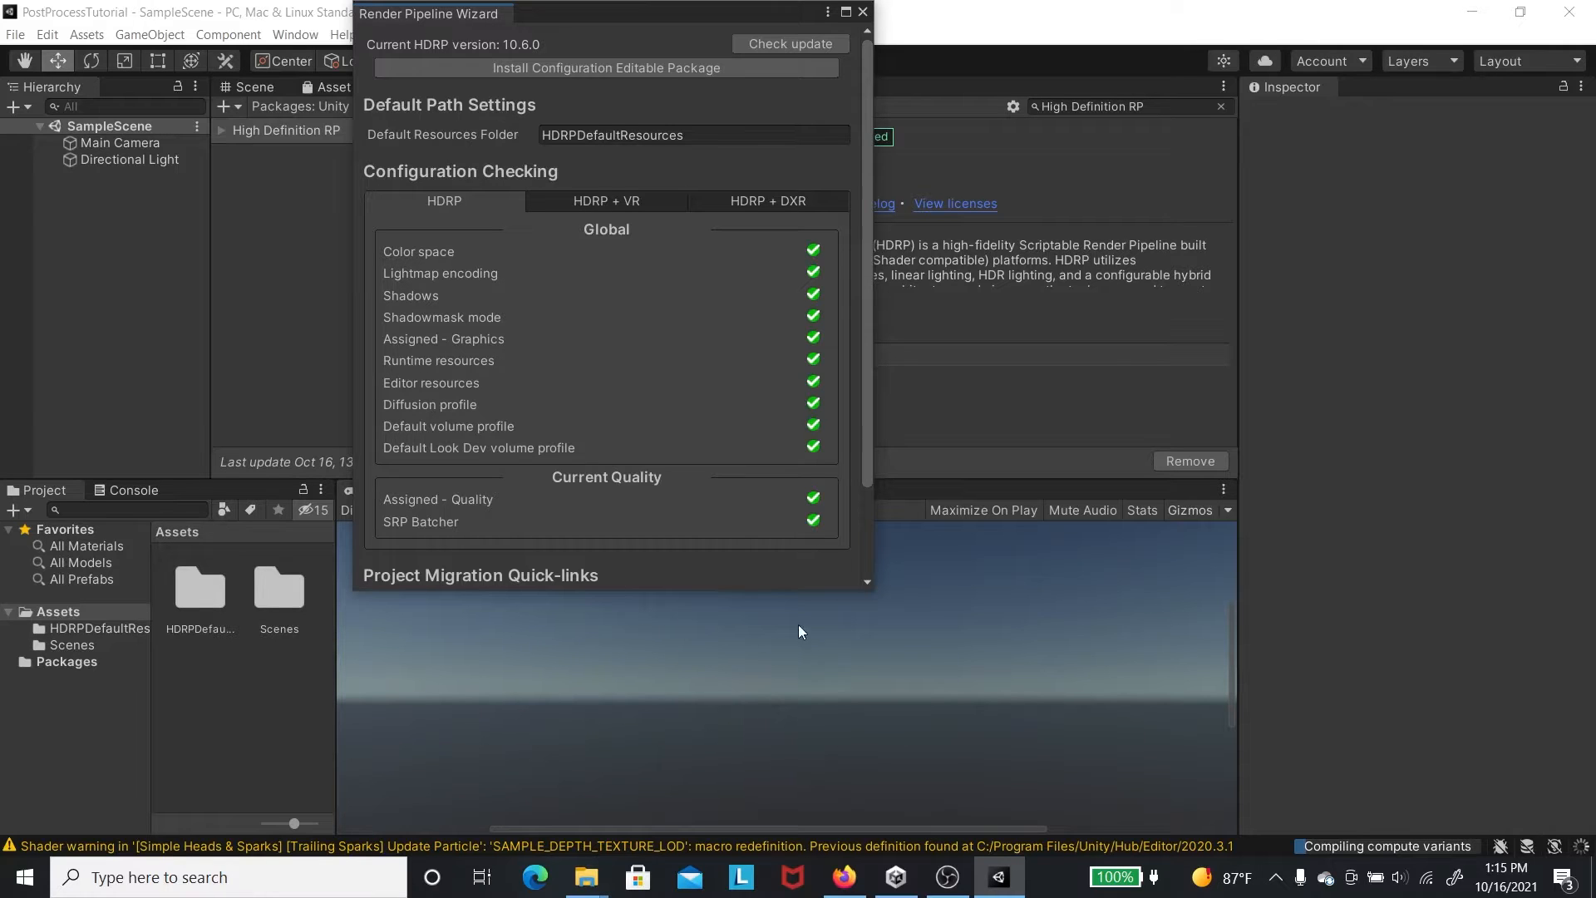
{"action": "left_click", "coordinate": [862, 12]}
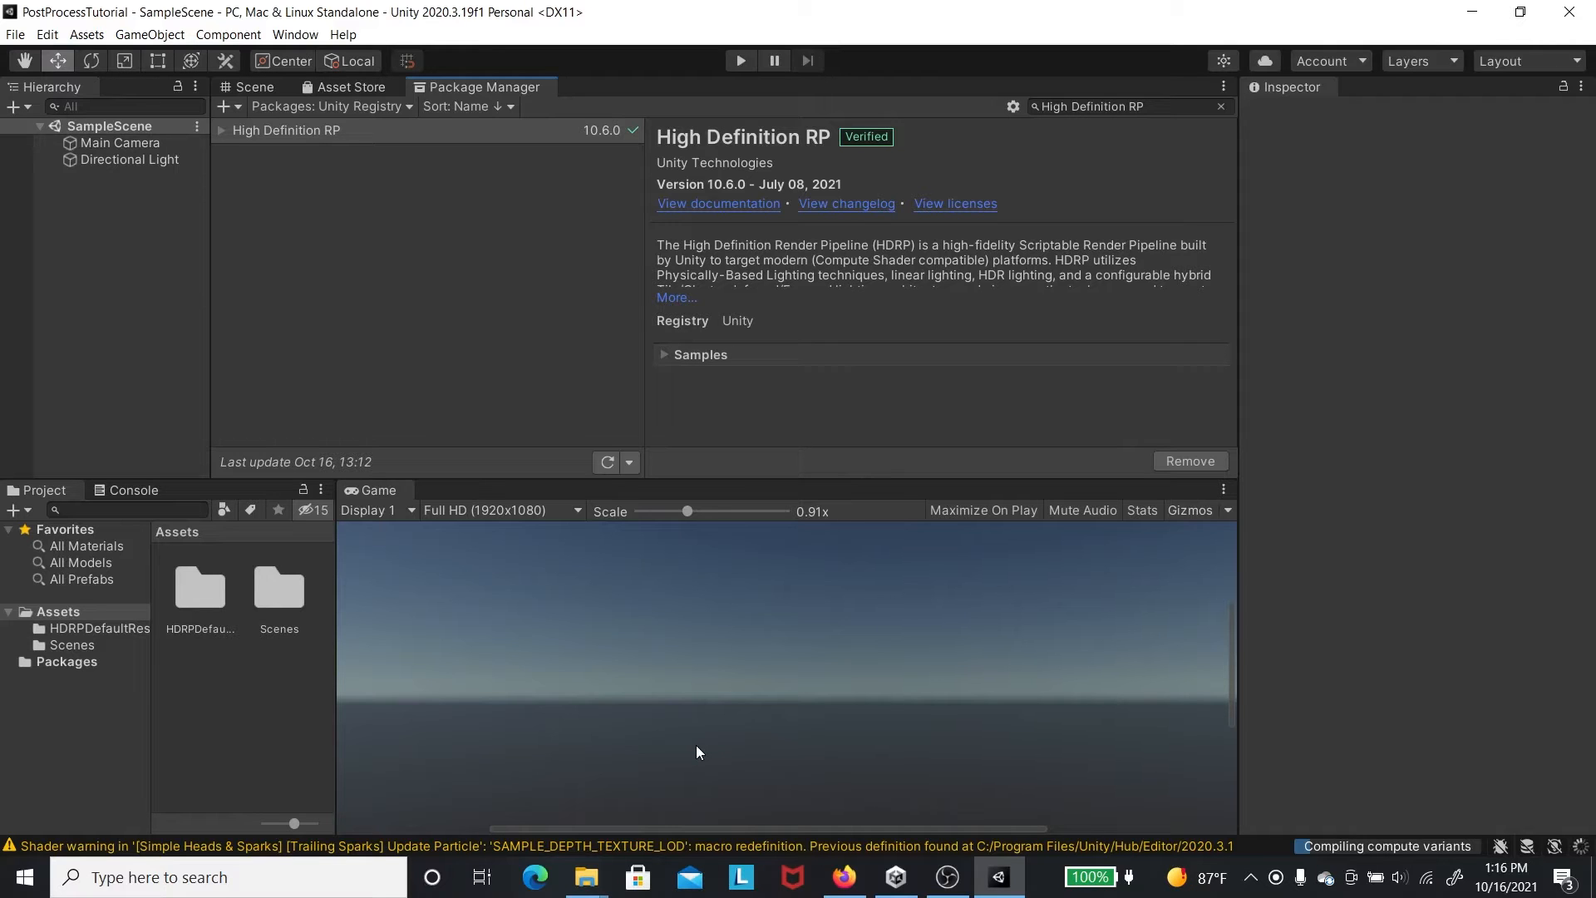
{"action": "left_click_drag", "start_coordinate": [644, 427], "coordinate": [555, 429]}
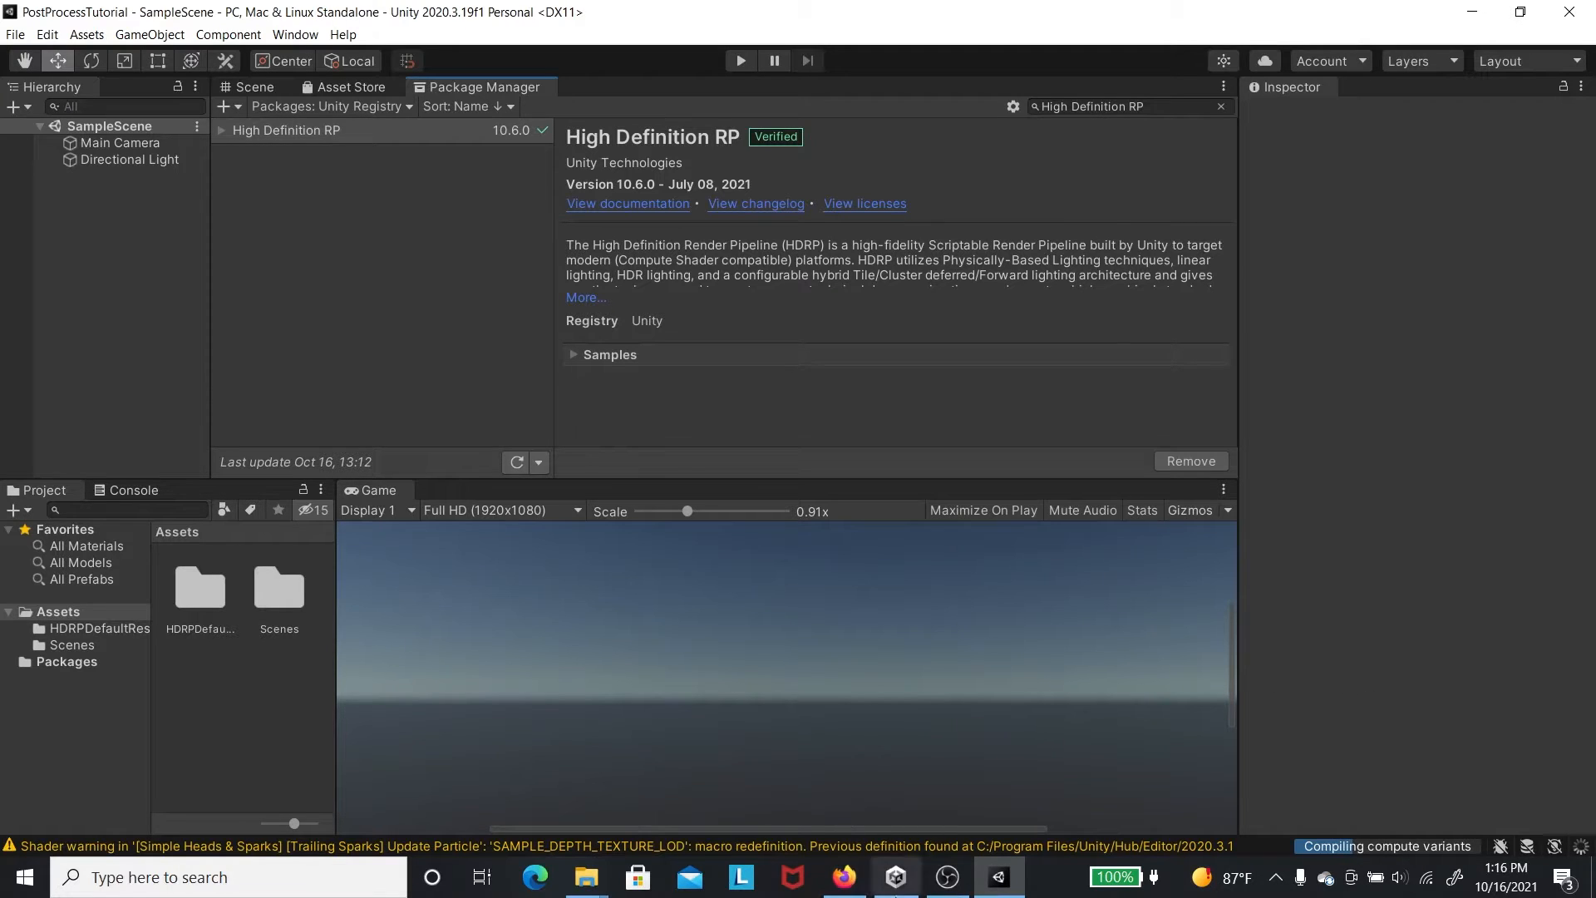
- Switch to the Firefox browser and open the README's "What is a Render Pipeline?" link in a new tab
{"action": "left_click", "coordinate": [844, 877]}
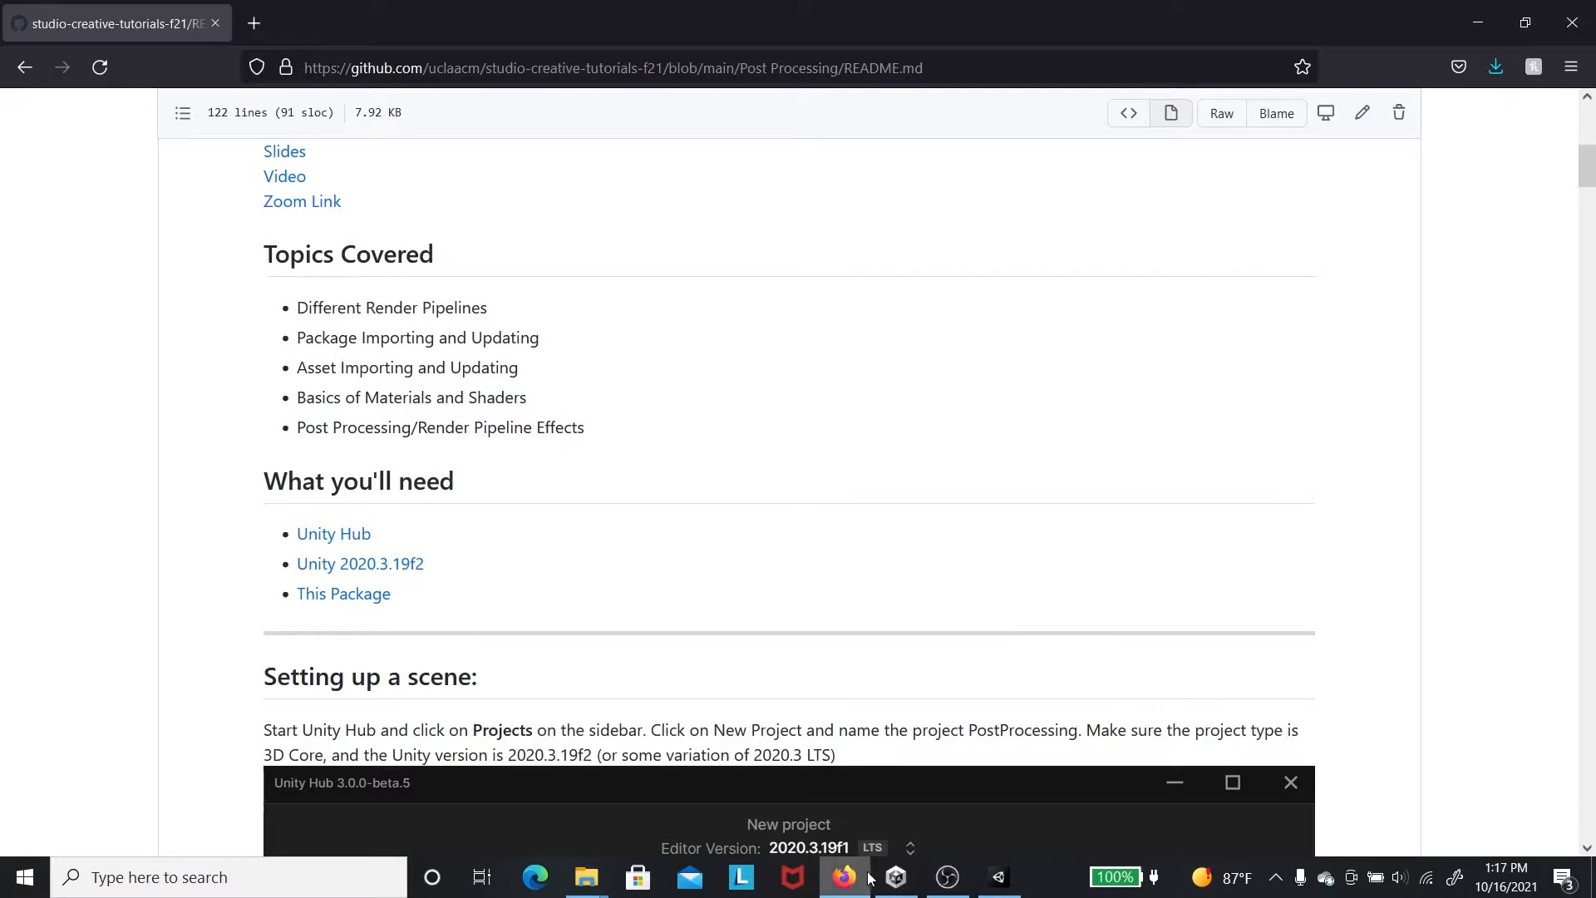
{"action": "scroll", "coordinate": [870, 513], "scroll_direction": "down", "scroll_amount": 1}
{"action": "scroll", "coordinate": [869, 515], "scroll_direction": "up", "scroll_amount": 3}
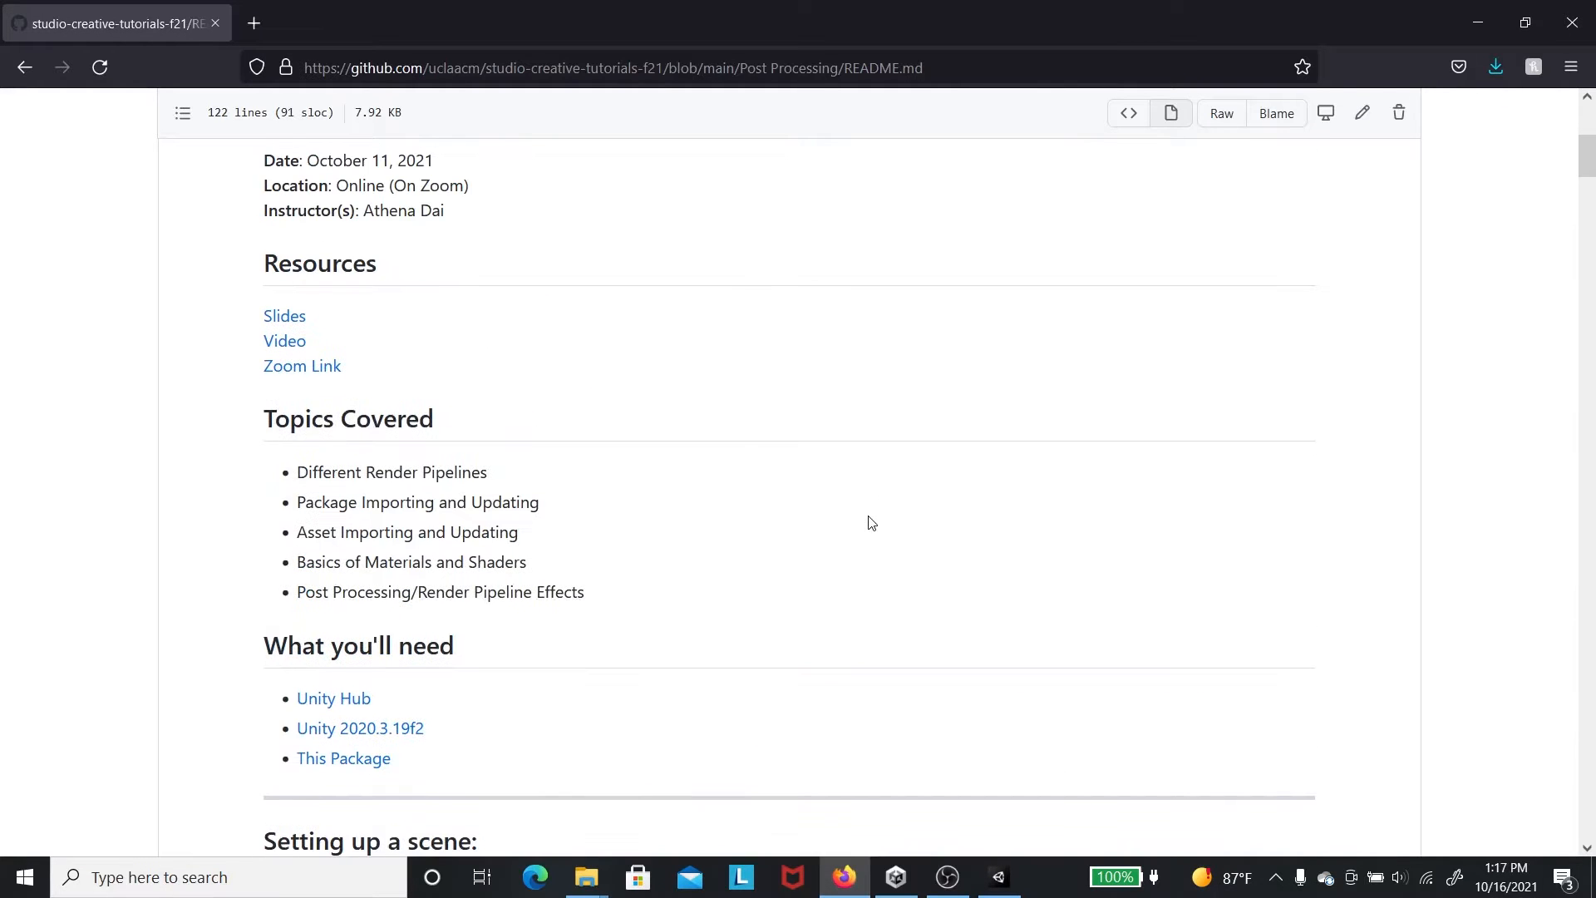
{"action": "scroll", "coordinate": [865, 520], "scroll_direction": "down", "scroll_amount": 10}
{"action": "scroll", "coordinate": [861, 539], "scroll_direction": "down", "scroll_amount": 4}
{"action": "scroll", "coordinate": [861, 539], "scroll_direction": "up", "scroll_amount": 4}
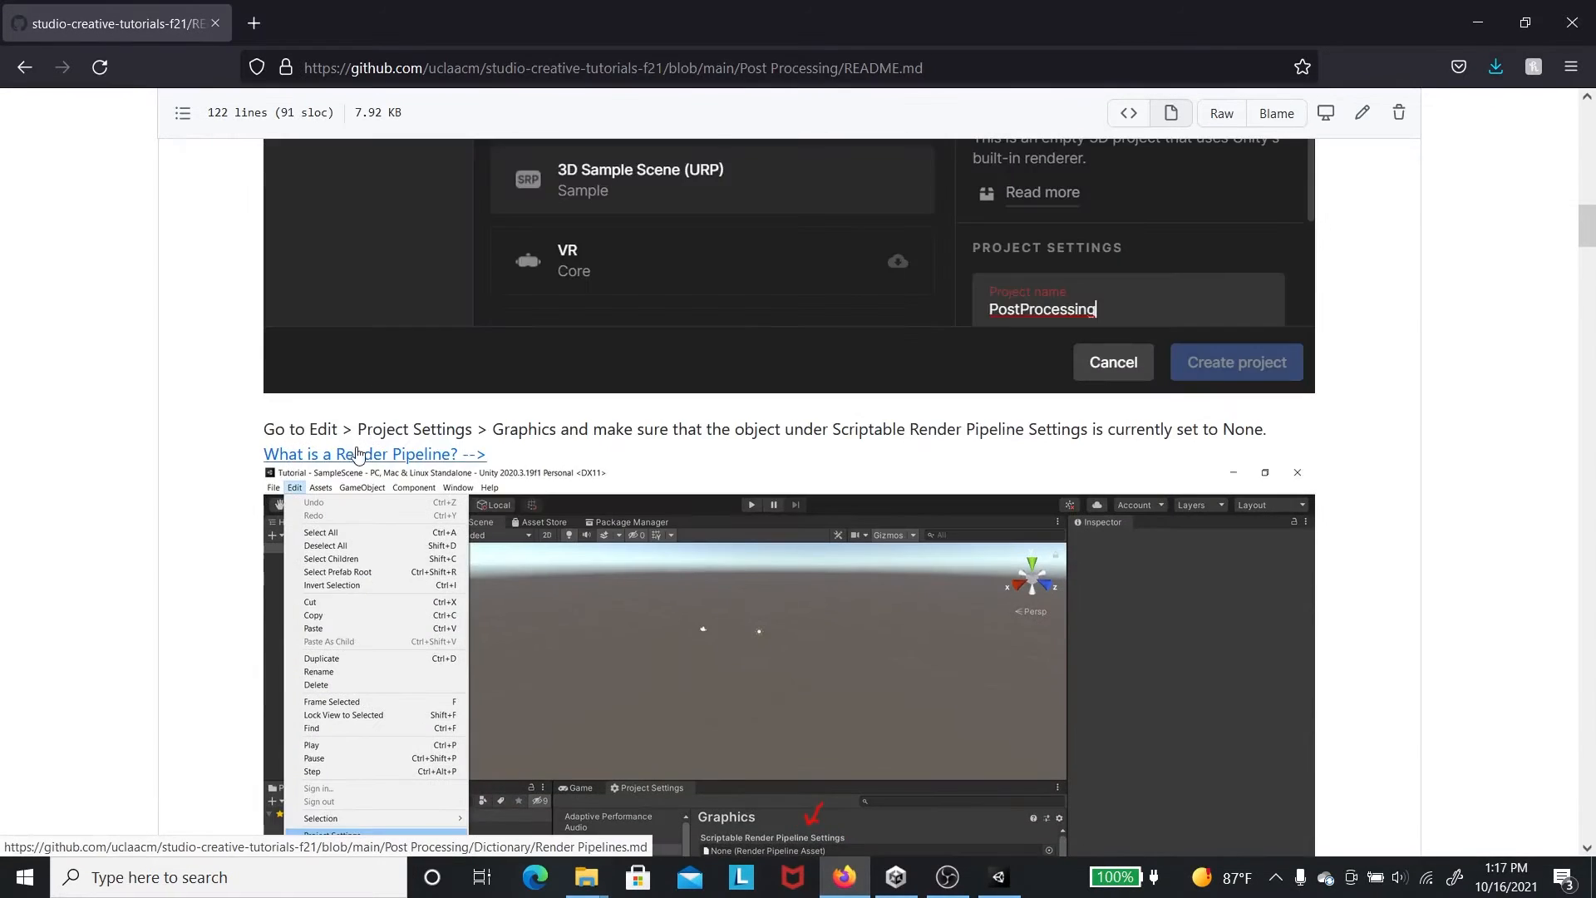
{"action": "right_click", "coordinate": [384, 459]}
{"action": "left_click", "coordinate": [457, 470]}
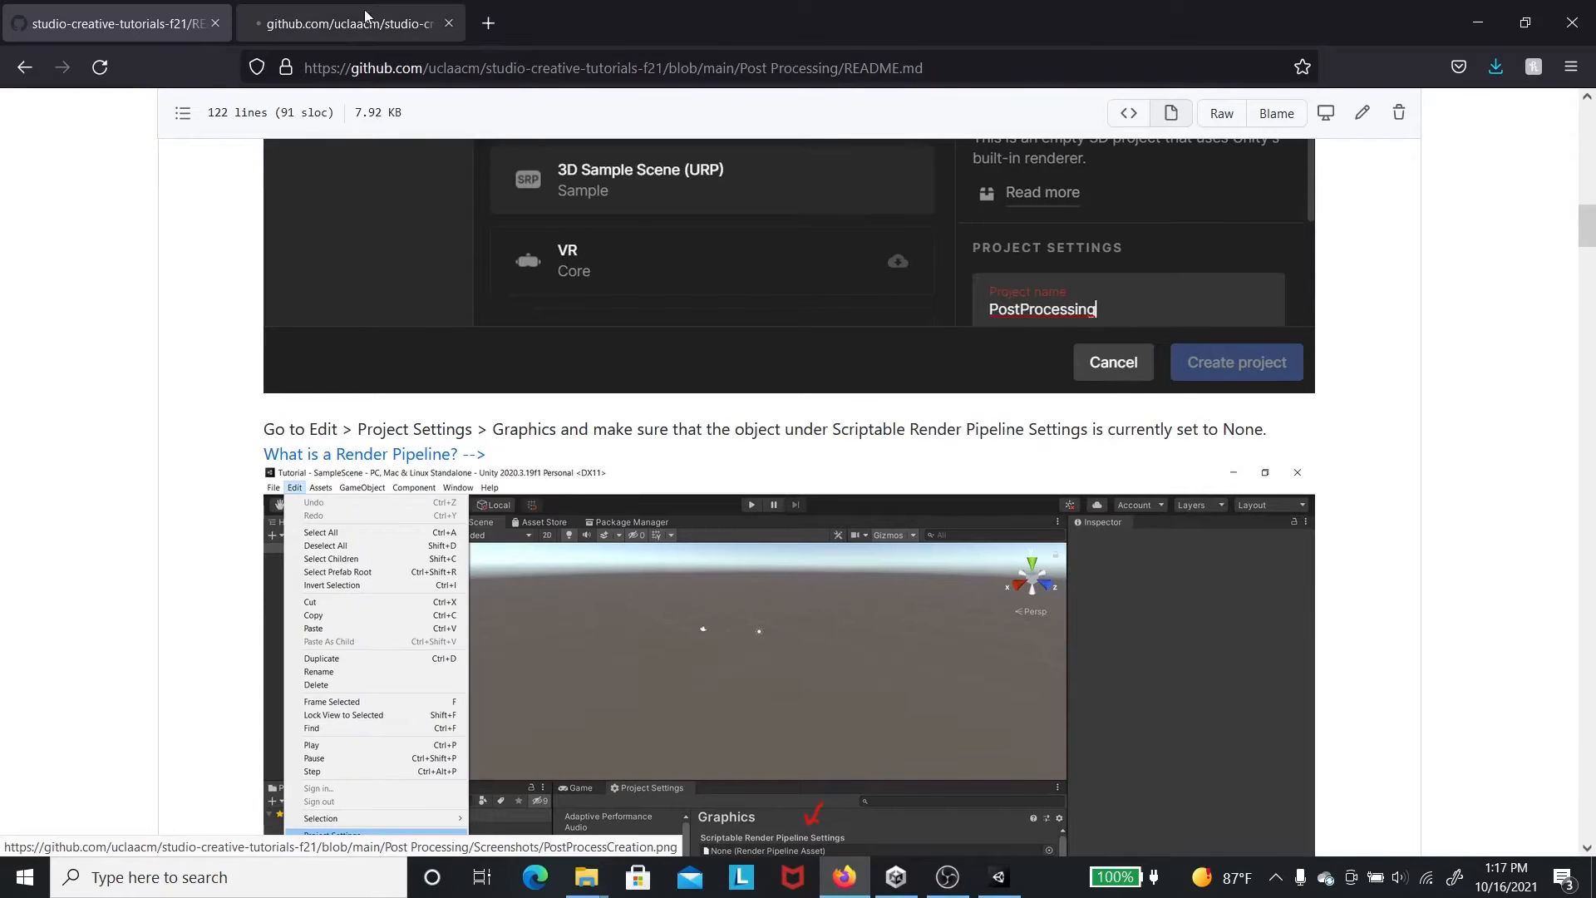
- Read the Render Pipelines.md page down to the section on Unity's different render pipelines
{"action": "left_click", "coordinate": [332, 23]}
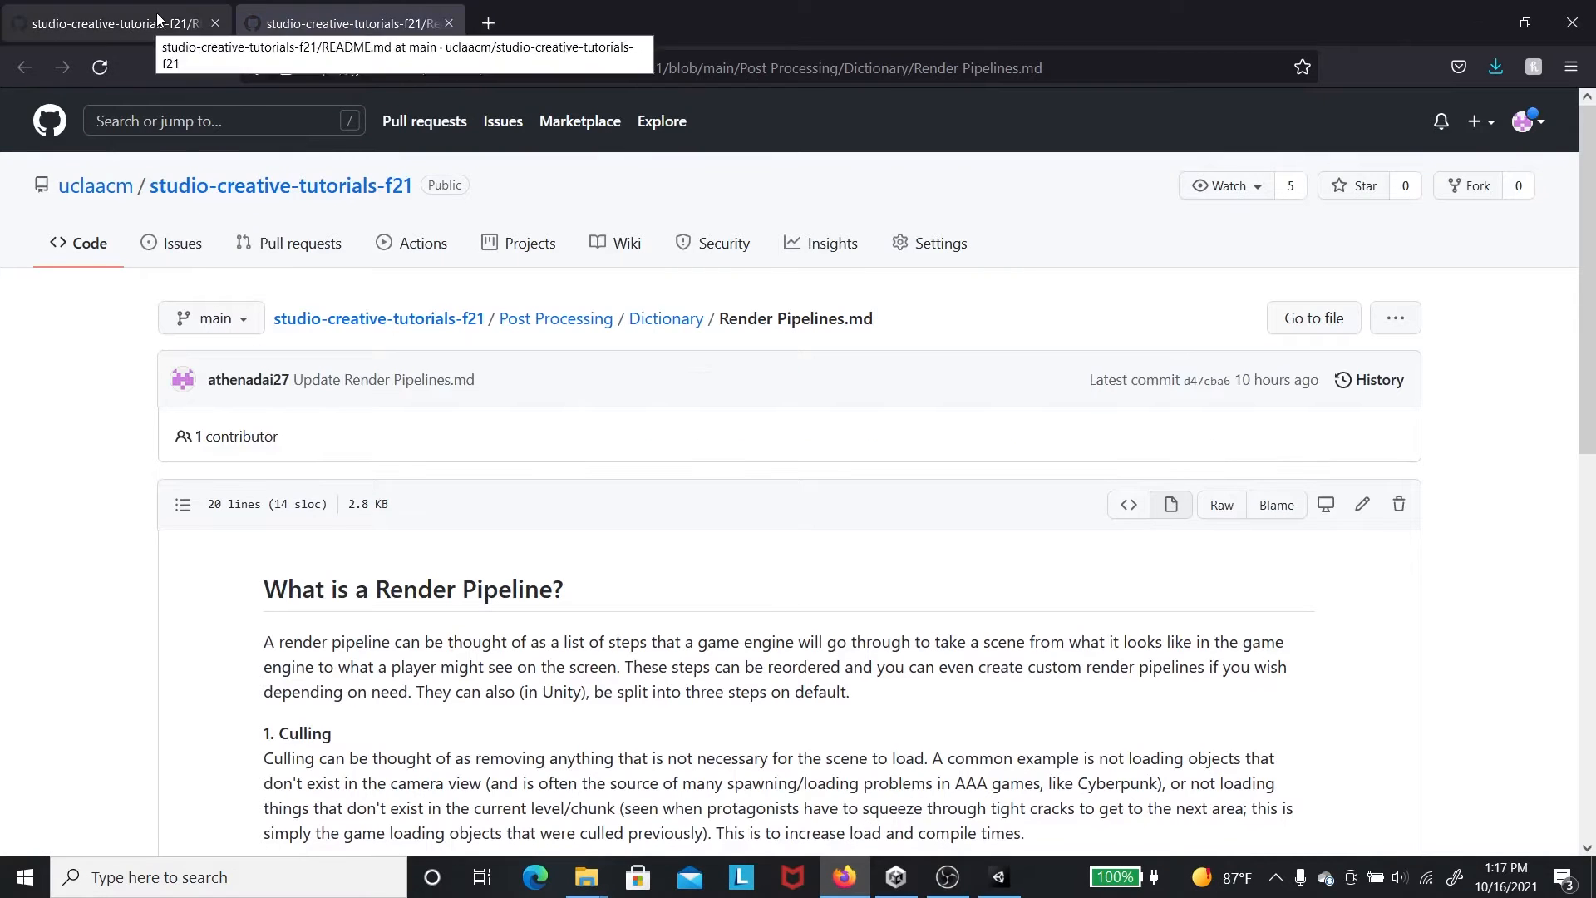
{"action": "left_click", "coordinate": [150, 23]}
{"action": "left_click", "coordinate": [349, 23]}
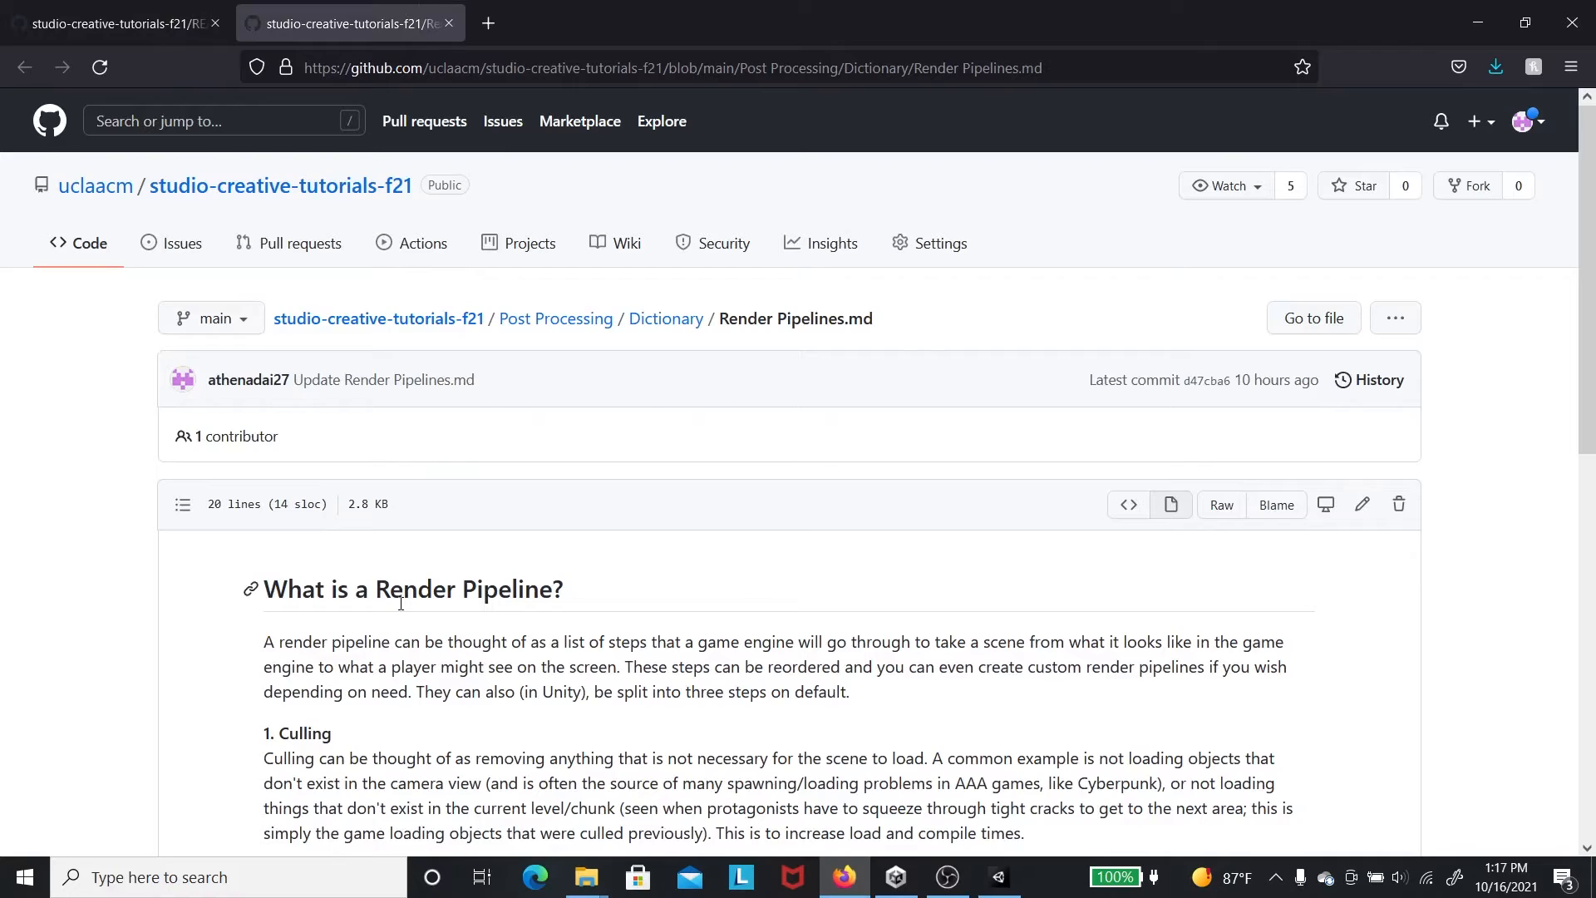
{"action": "scroll", "coordinate": [303, 233], "scroll_direction": "down", "scroll_amount": 5}
{"action": "scroll", "coordinate": [442, 338], "scroll_direction": "down", "scroll_amount": 3}
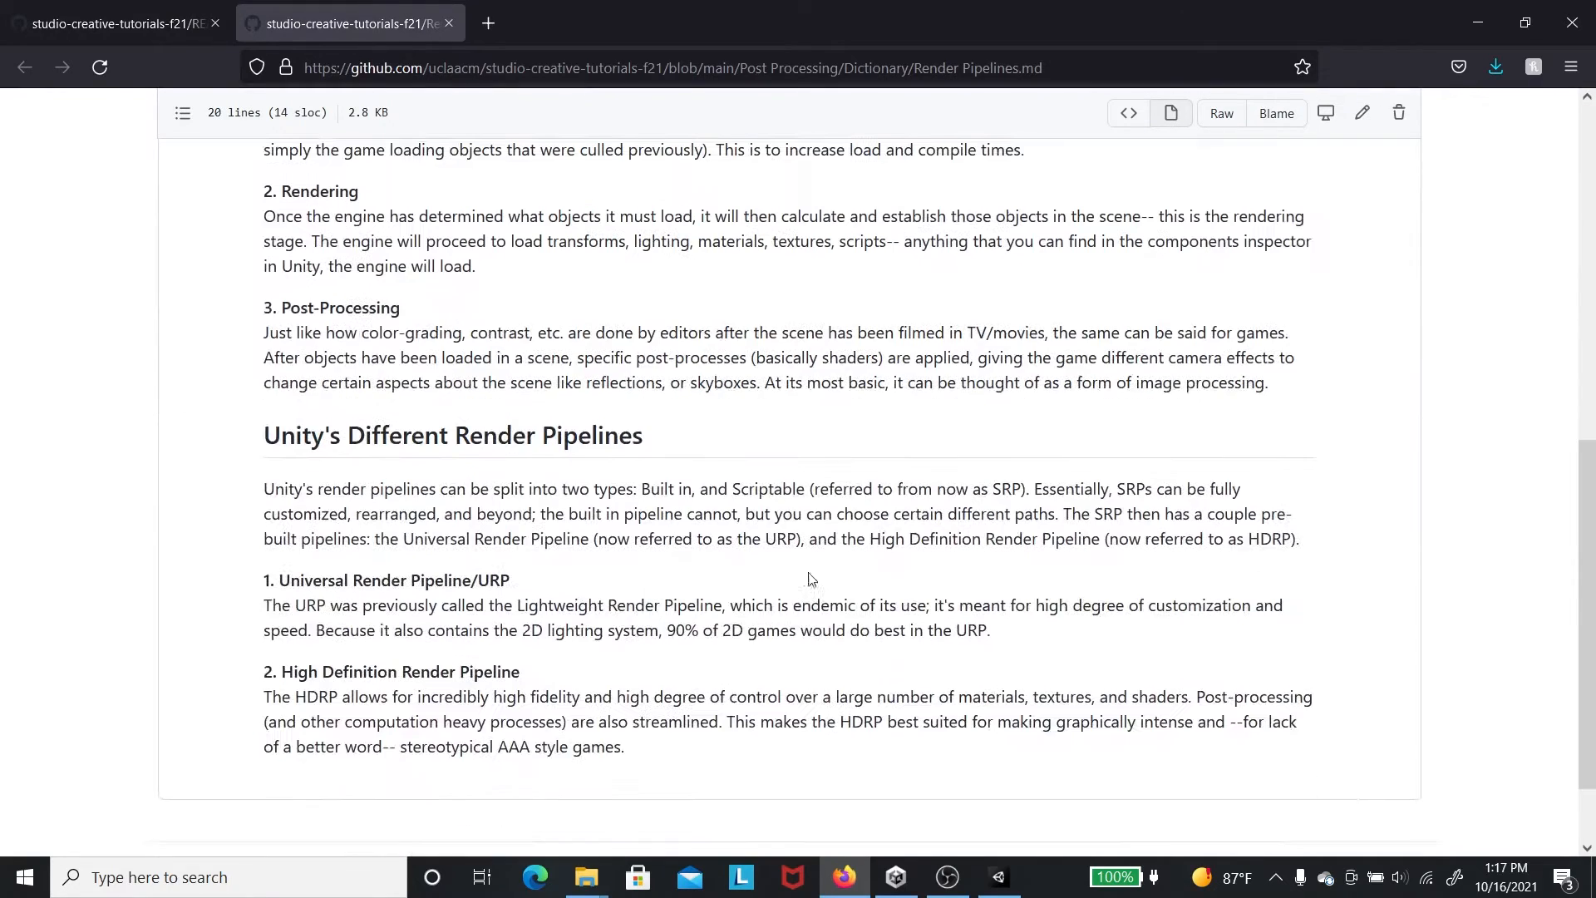
- Switch back to Unity and review the HDRP configuration checks and material upgrade options in the Render Pipeline Wizard
{"action": "left_click", "coordinate": [998, 877]}
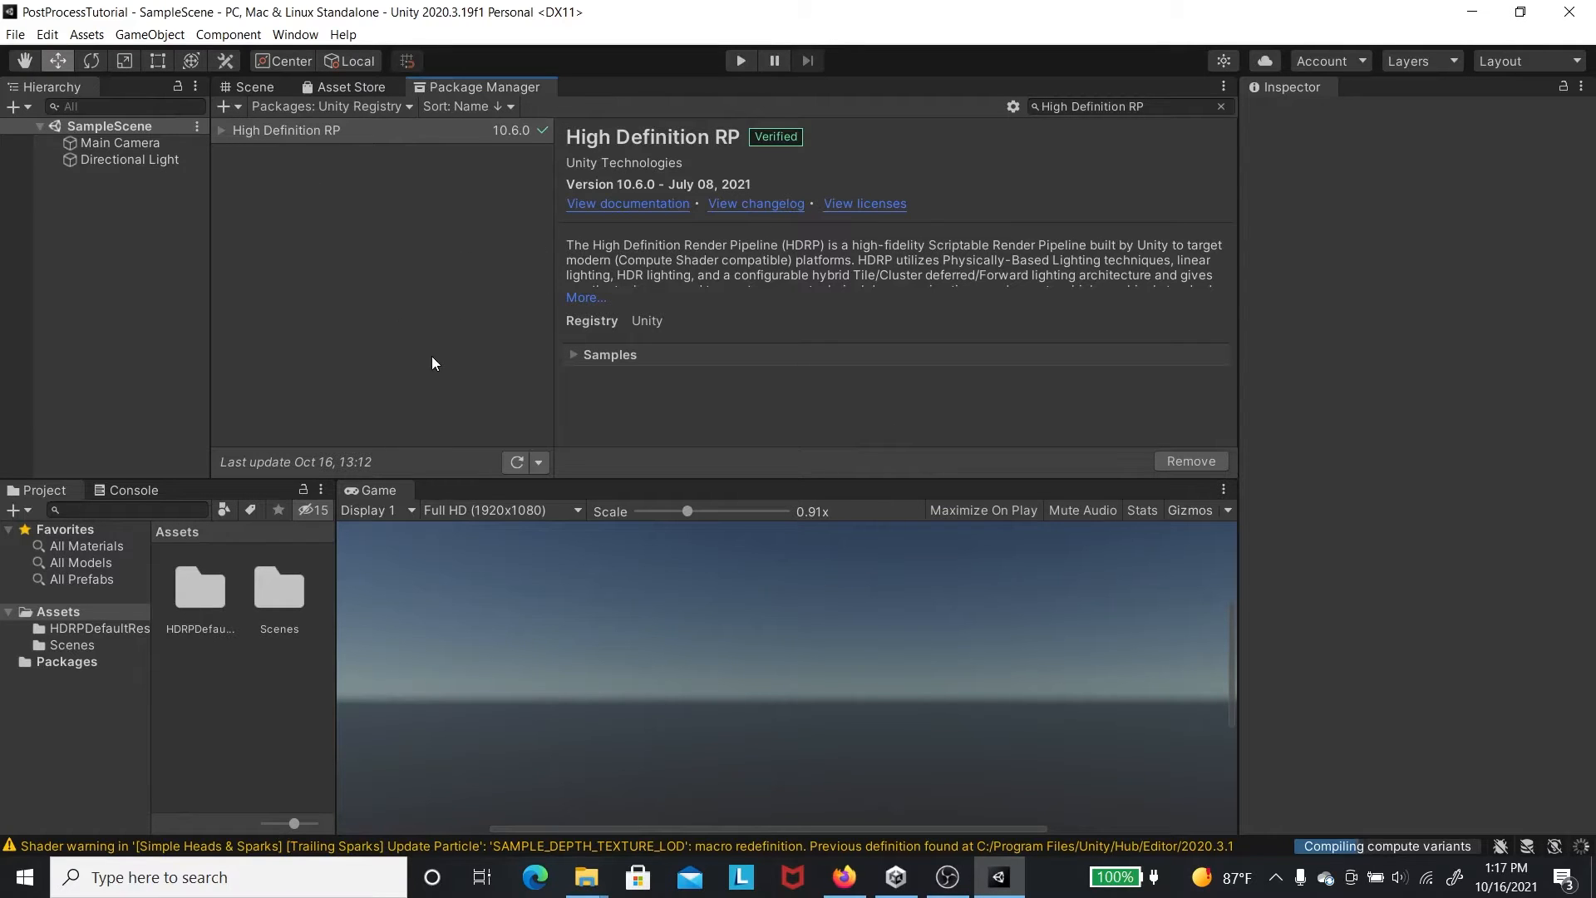
{"action": "left_click", "coordinate": [285, 35]}
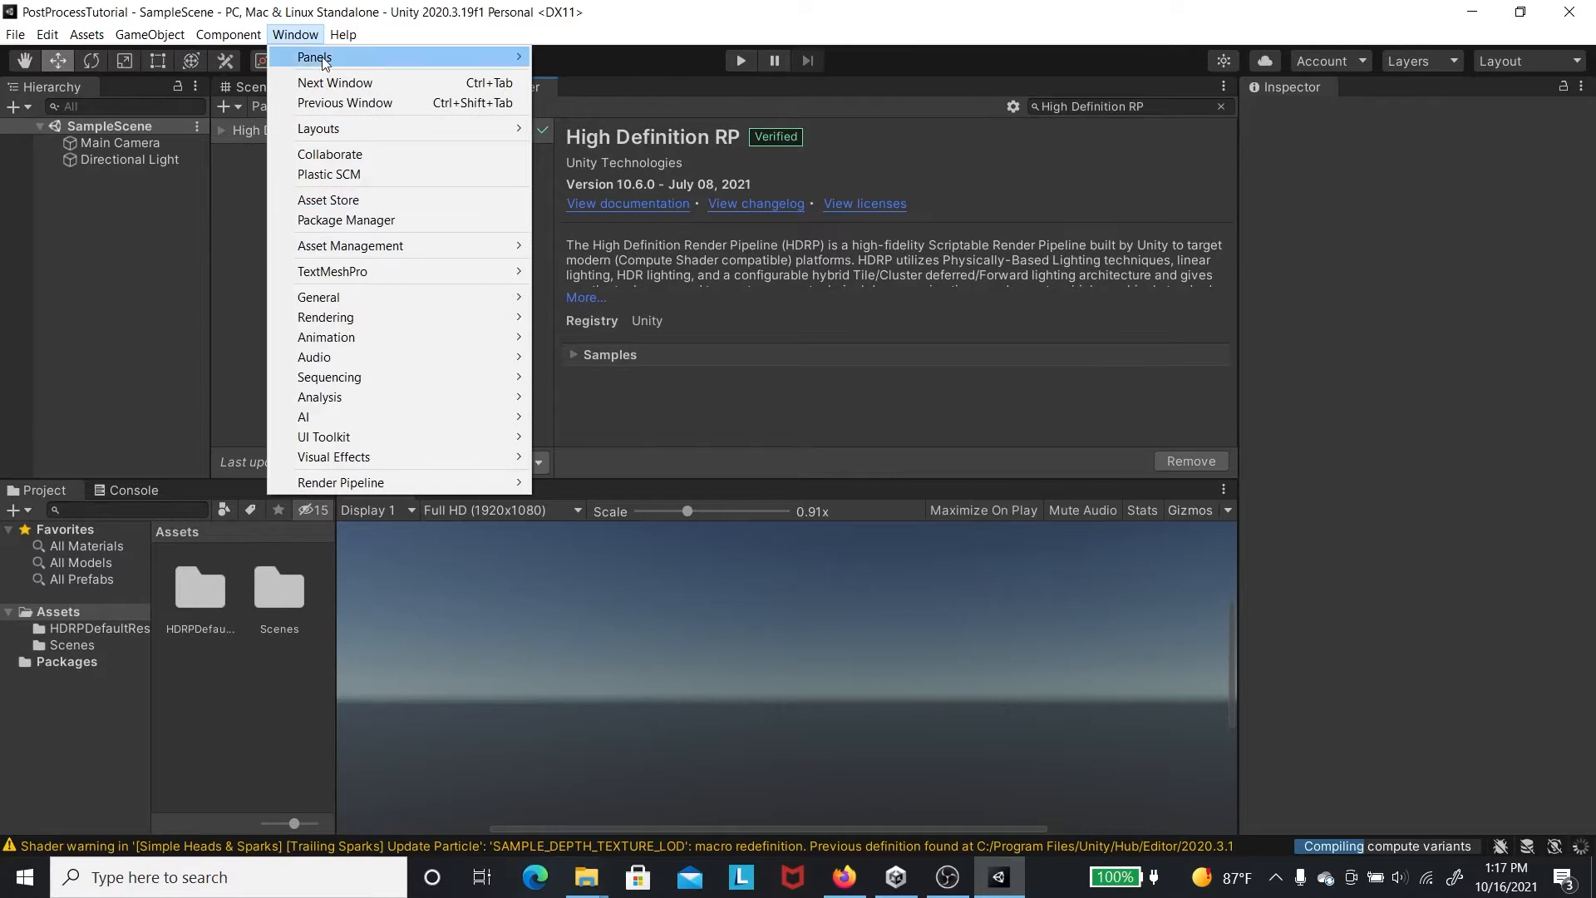
{"action": "mouse_move", "coordinate": [424, 481]}
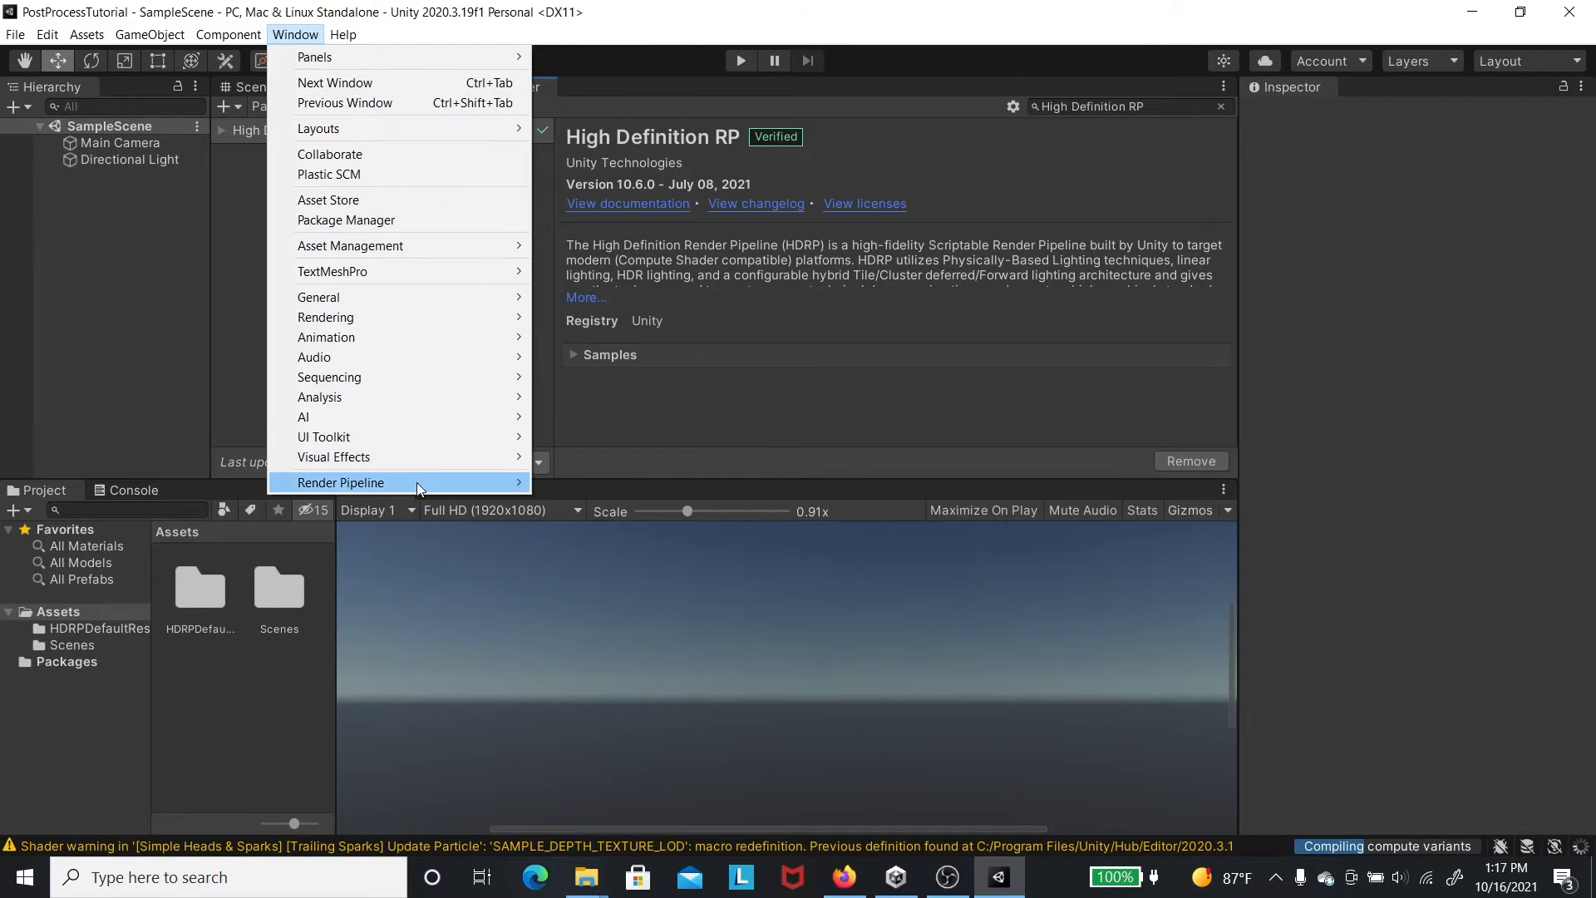
{"action": "left_click", "coordinate": [615, 487]}
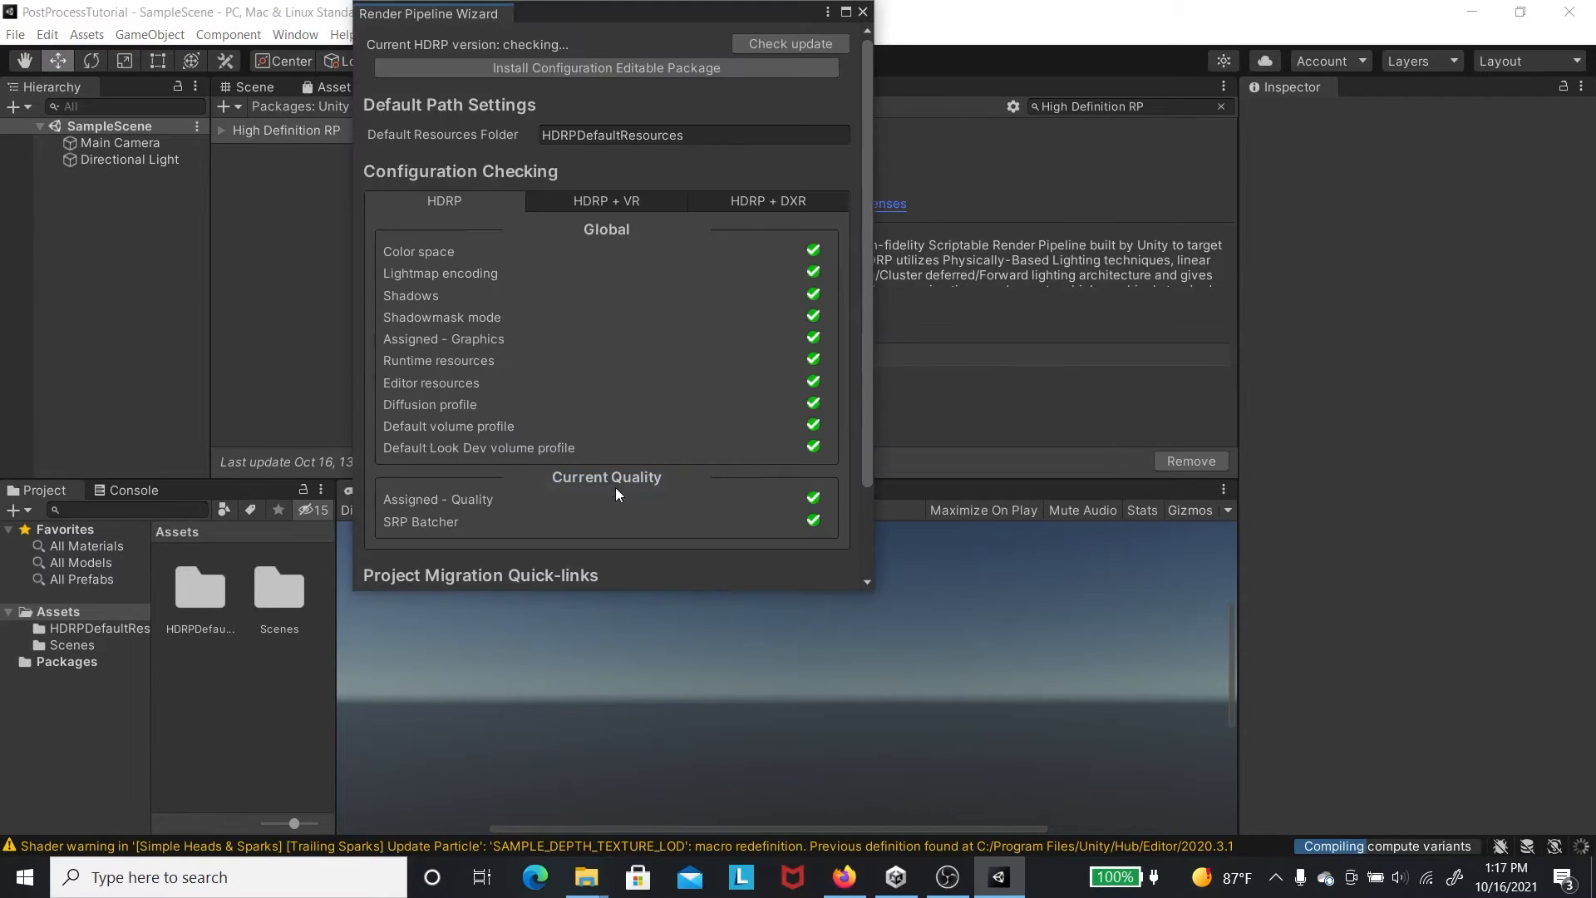
{"action": "scroll", "coordinate": [634, 310], "scroll_direction": "down", "scroll_amount": 3}
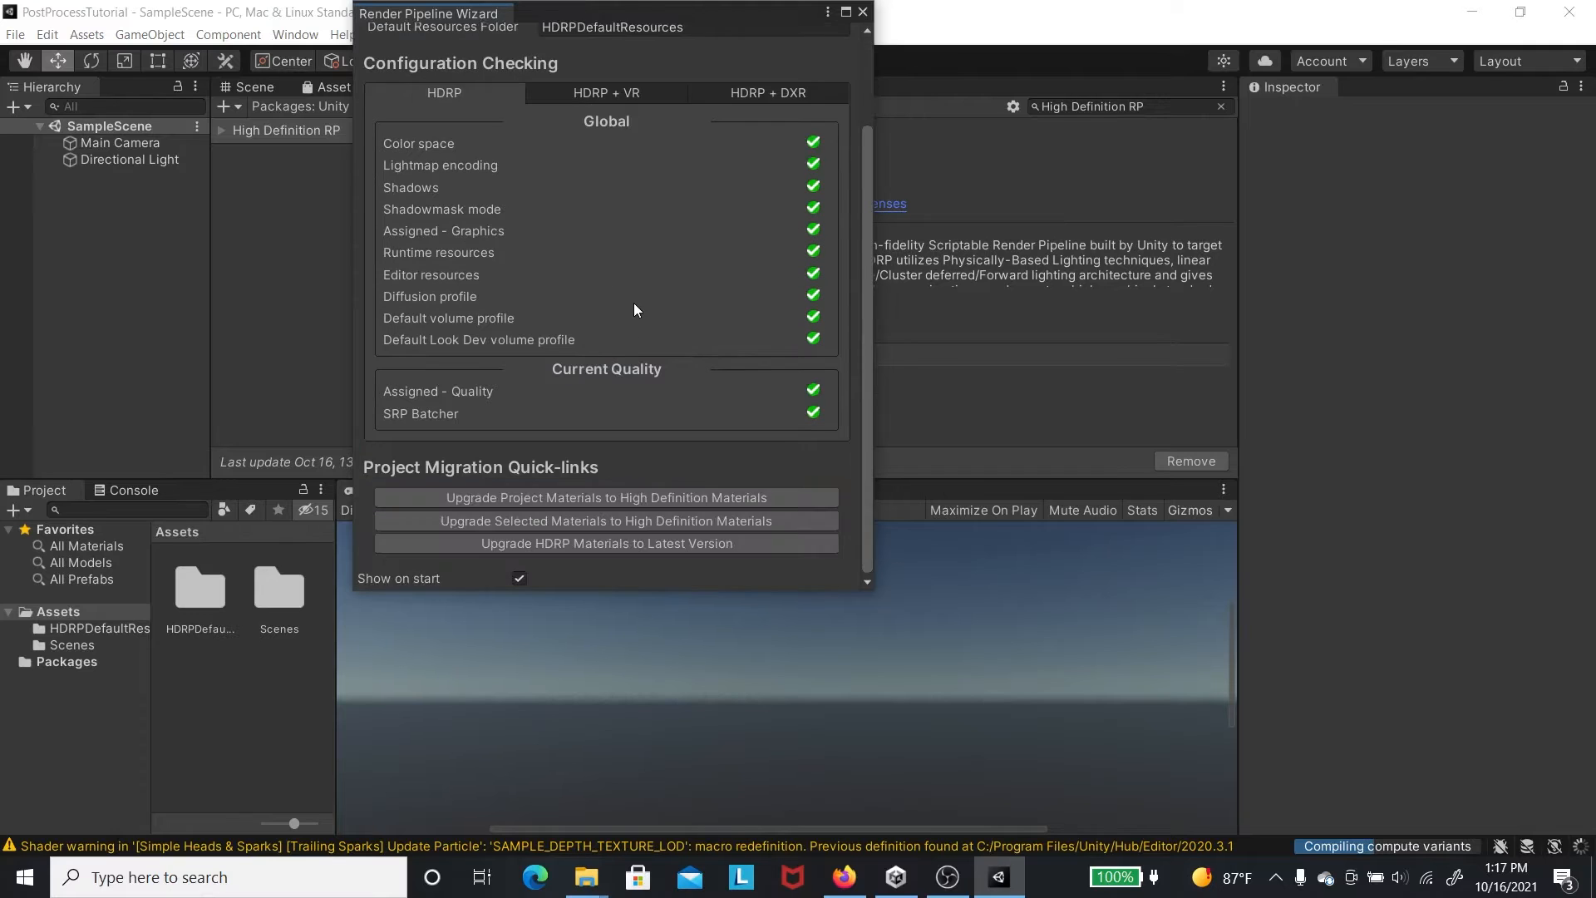
{"action": "scroll", "coordinate": [641, 379], "scroll_direction": "up", "scroll_amount": 3}
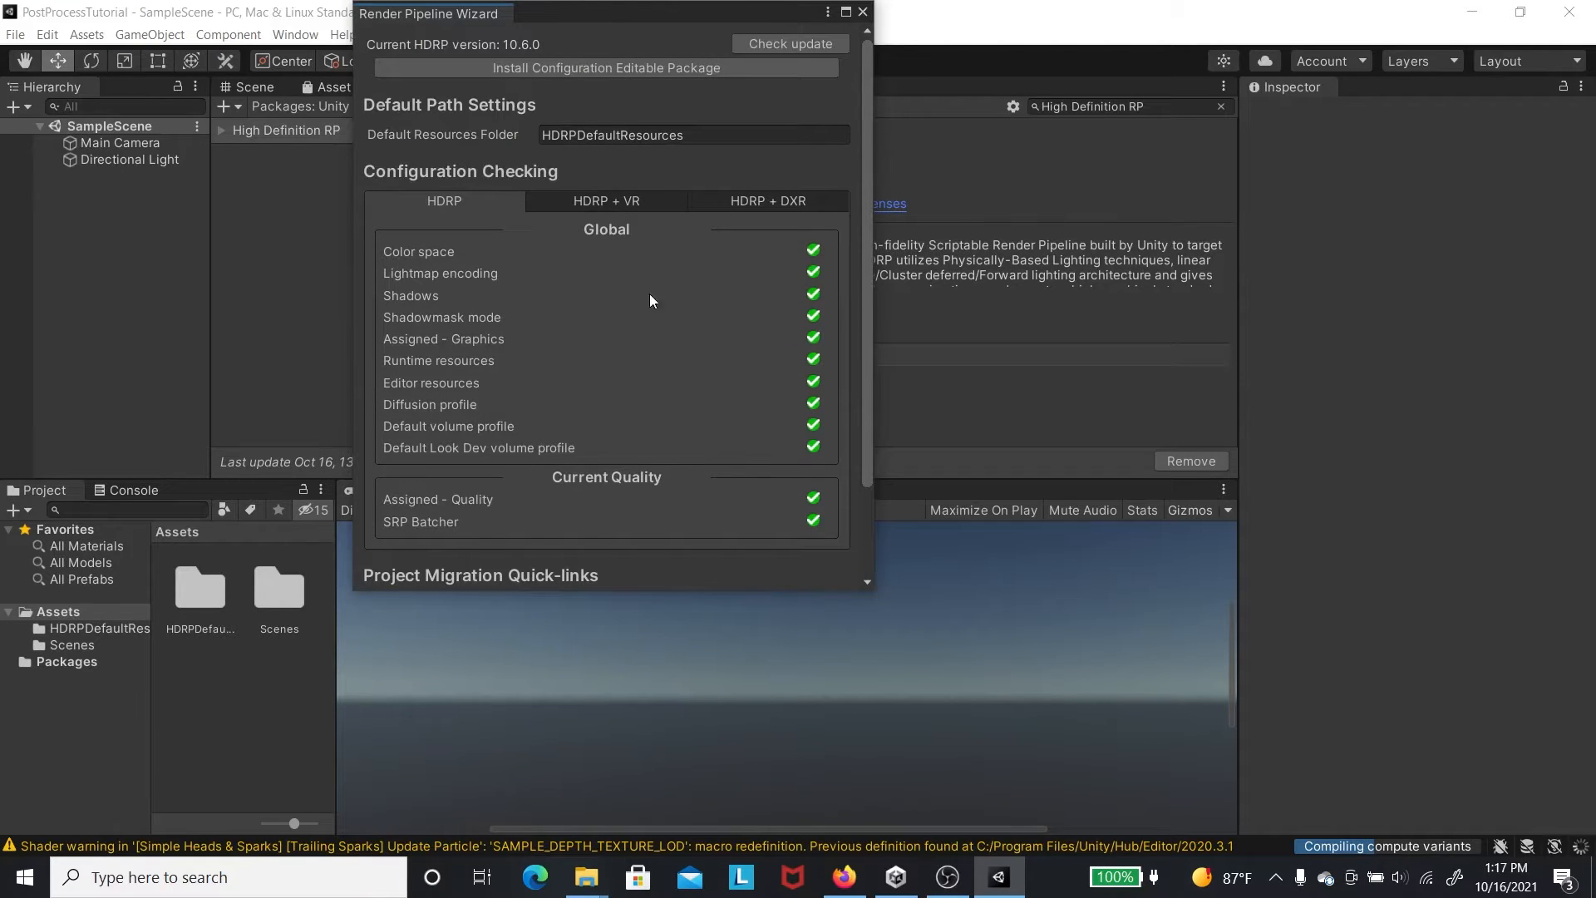
{"action": "scroll", "coordinate": [670, 476], "scroll_direction": "down", "scroll_amount": 3}
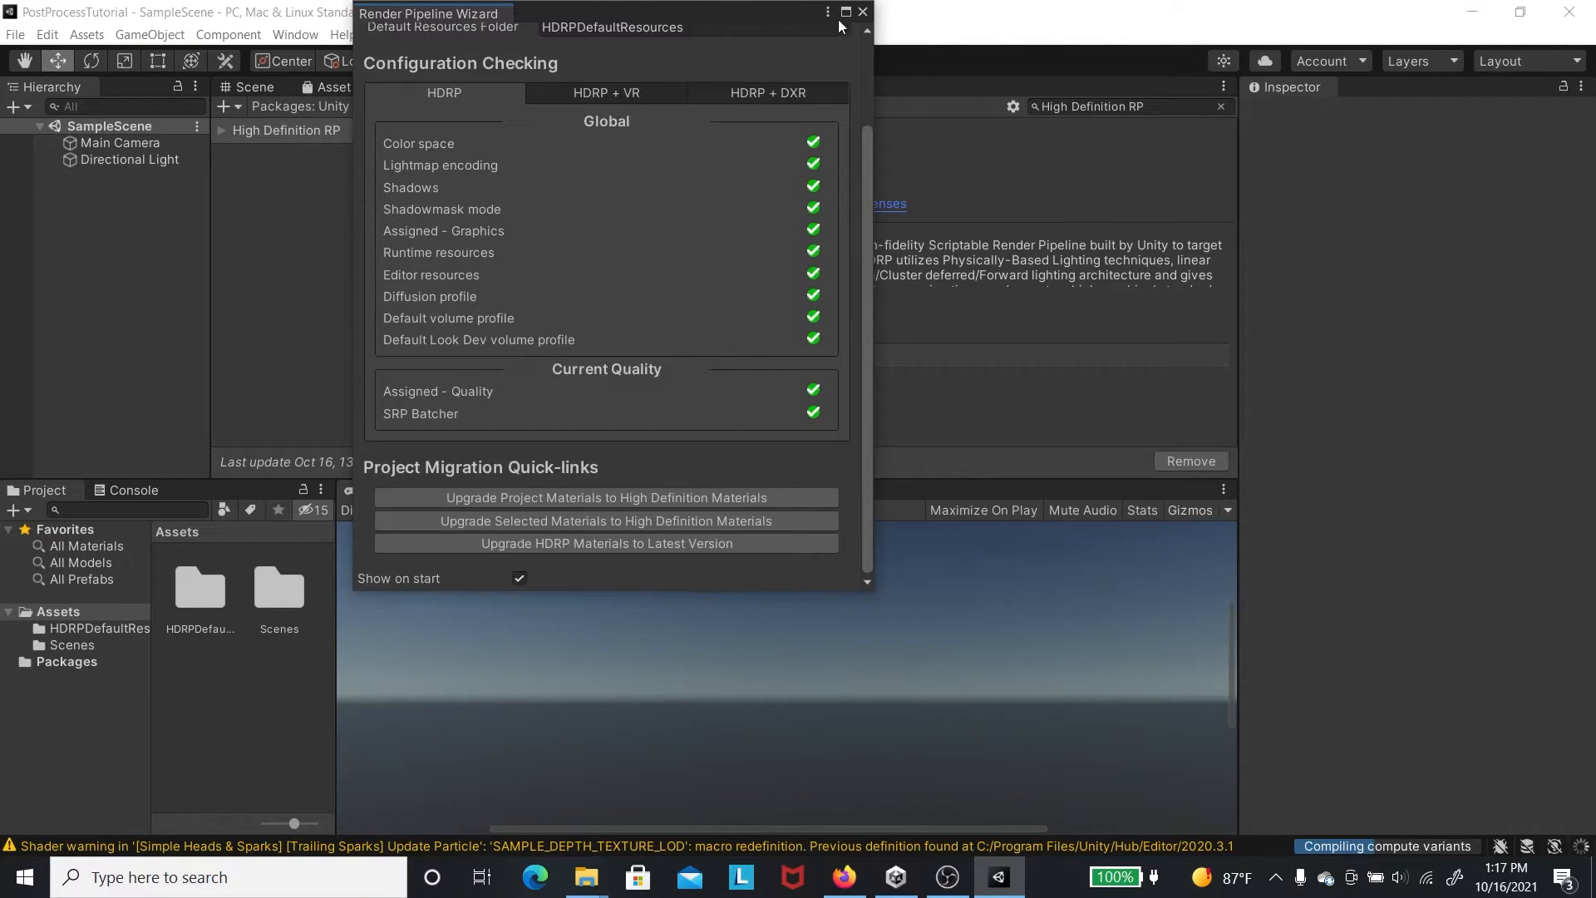
{"action": "left_click", "coordinate": [863, 12]}
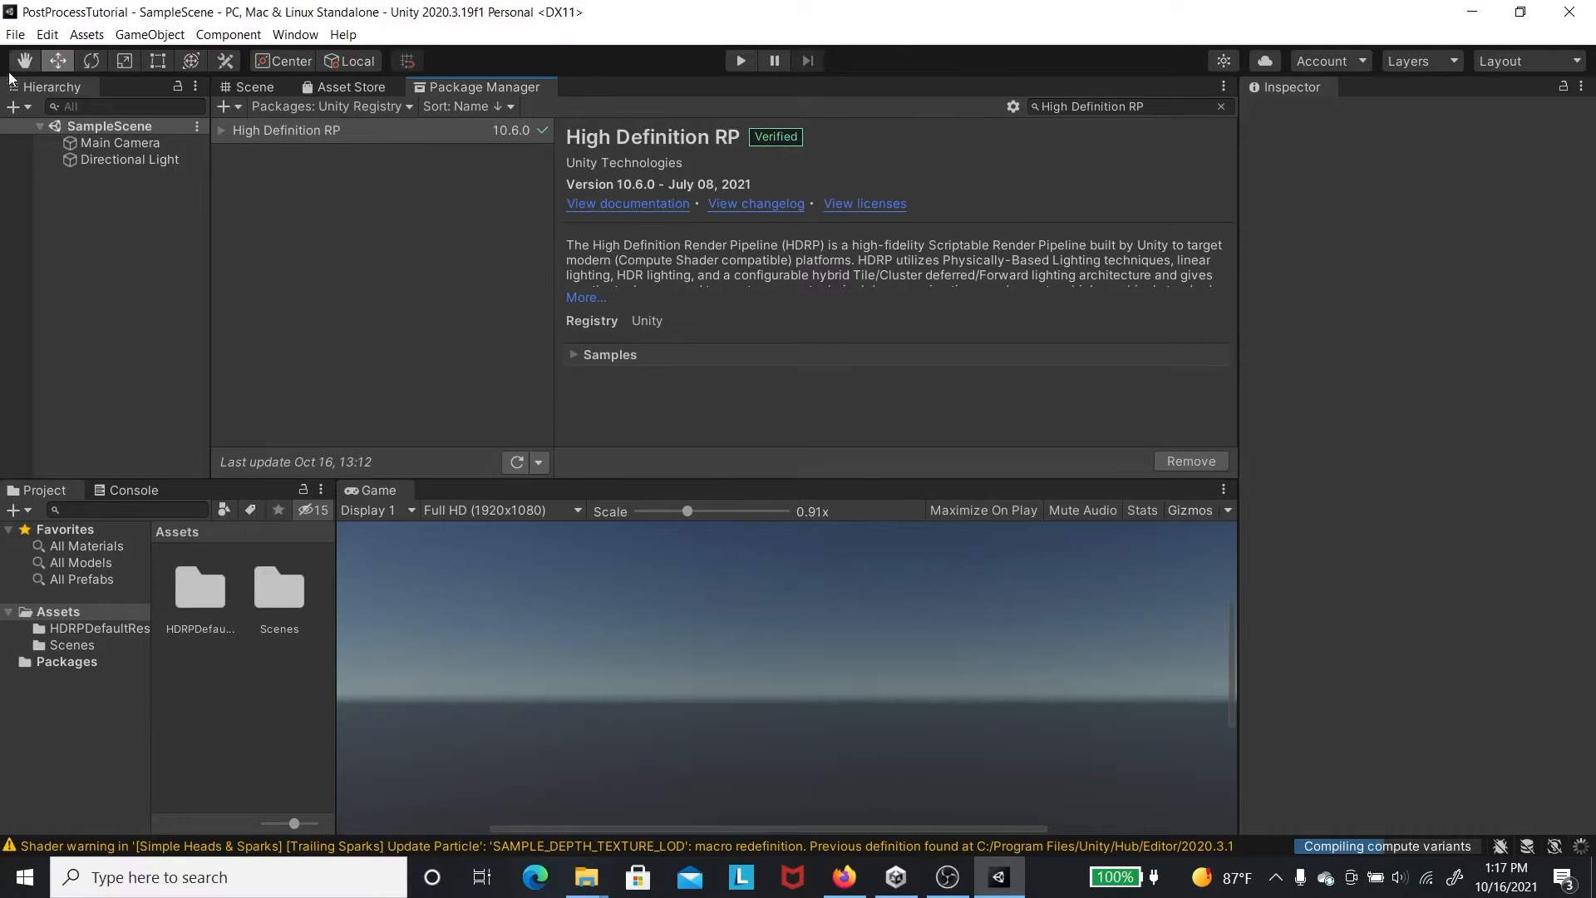
- Verify which Scriptable Render Pipeline asset is assigned in the project's Graphics settings
{"action": "left_click", "coordinate": [15, 39]}
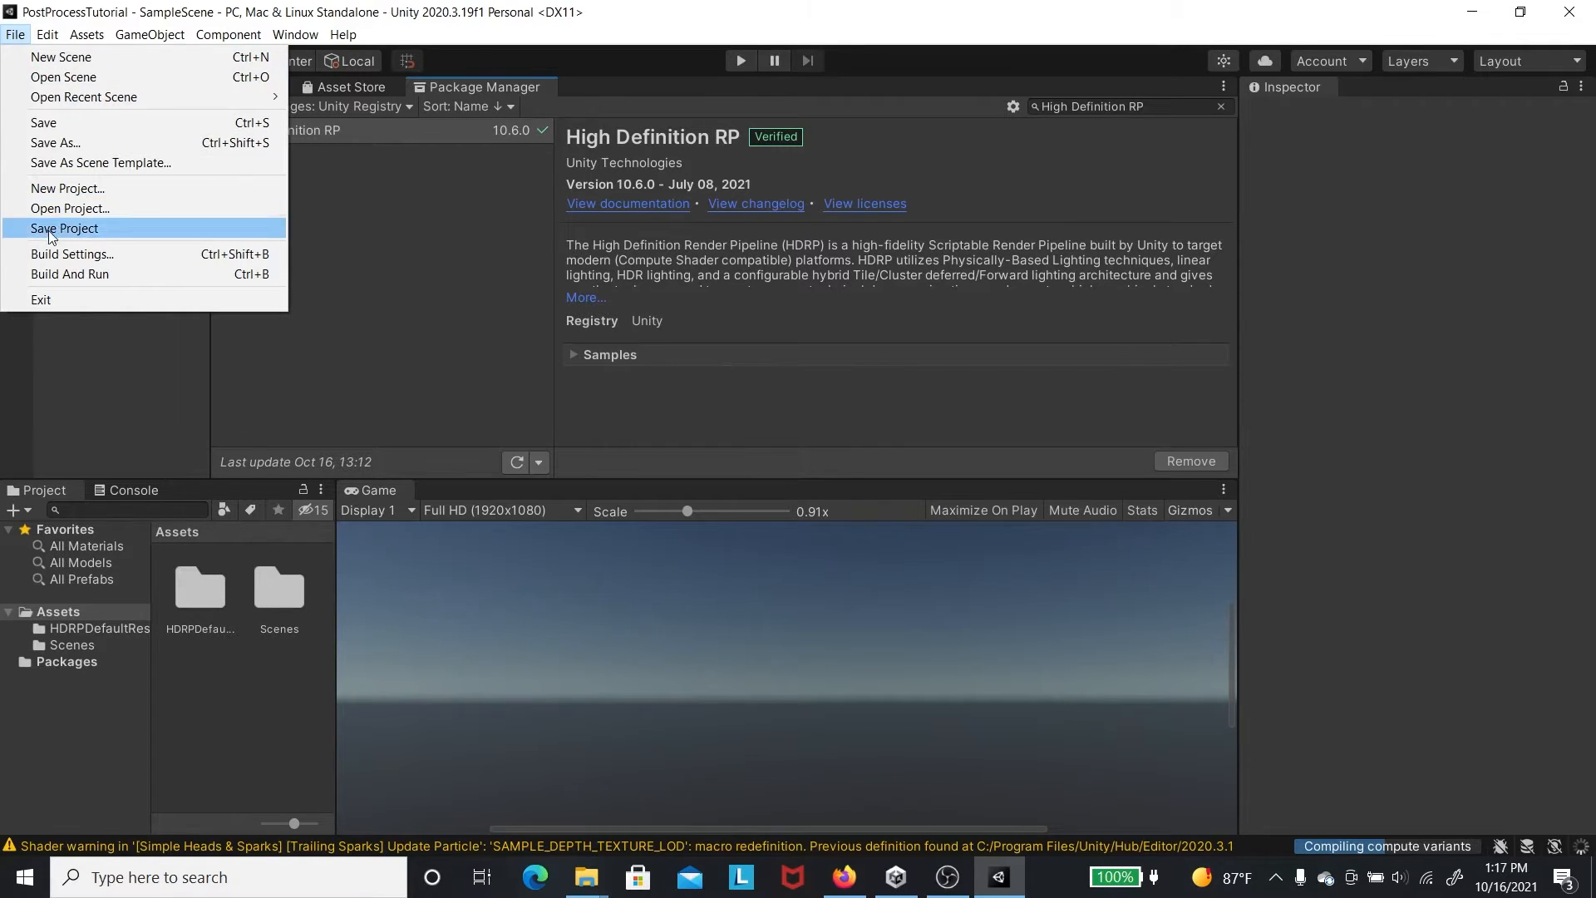
{"action": "mouse_move", "coordinate": [42, 40]}
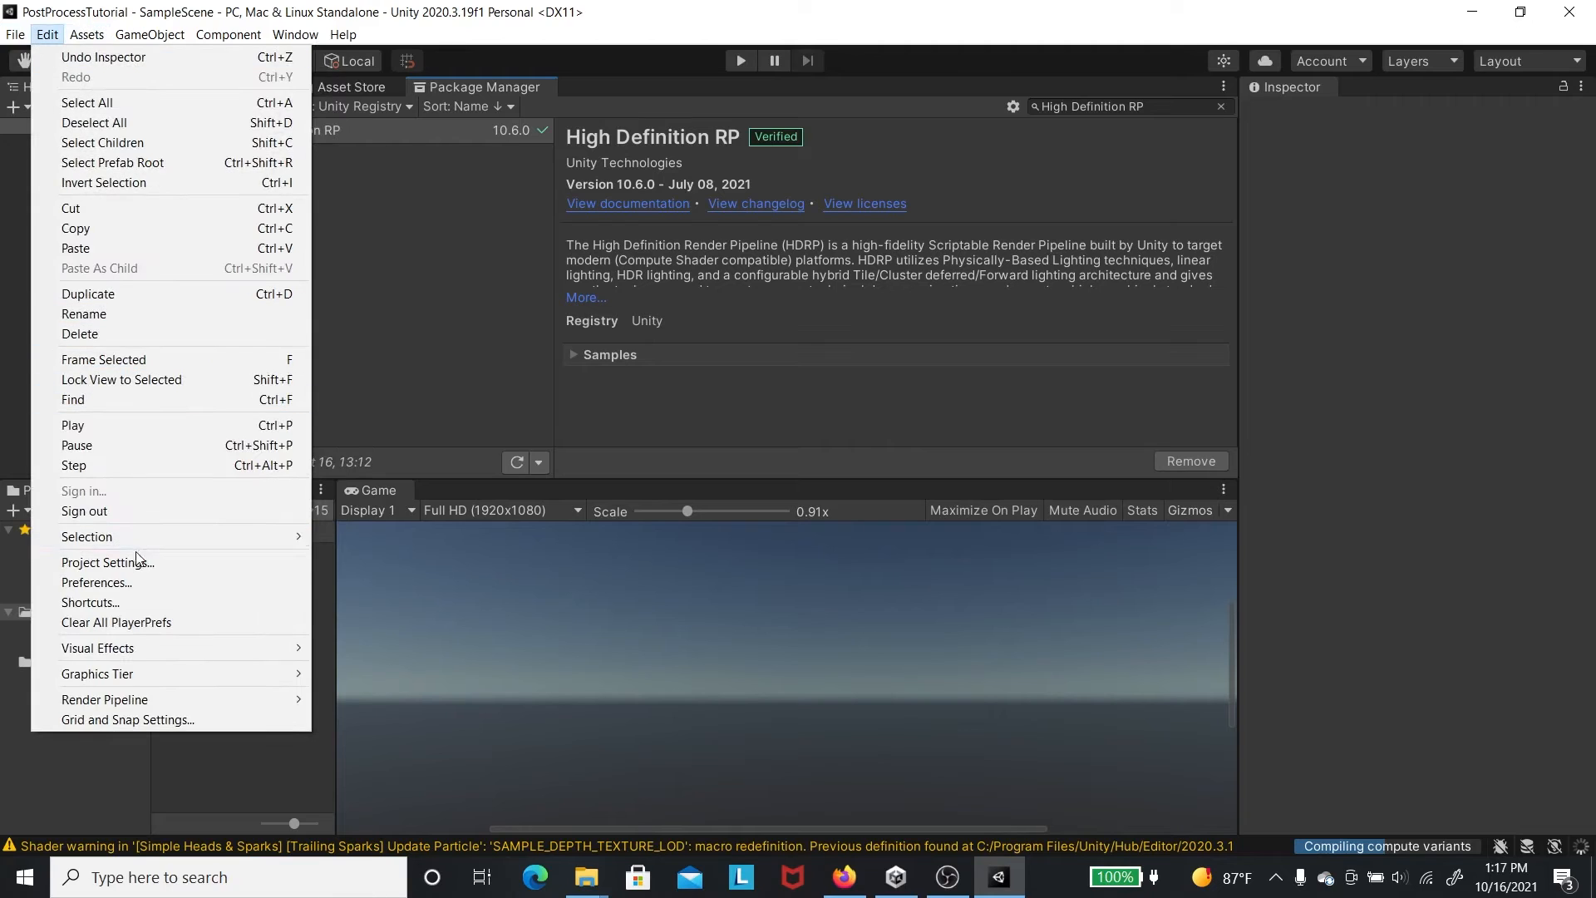
{"action": "left_click", "coordinate": [107, 561]}
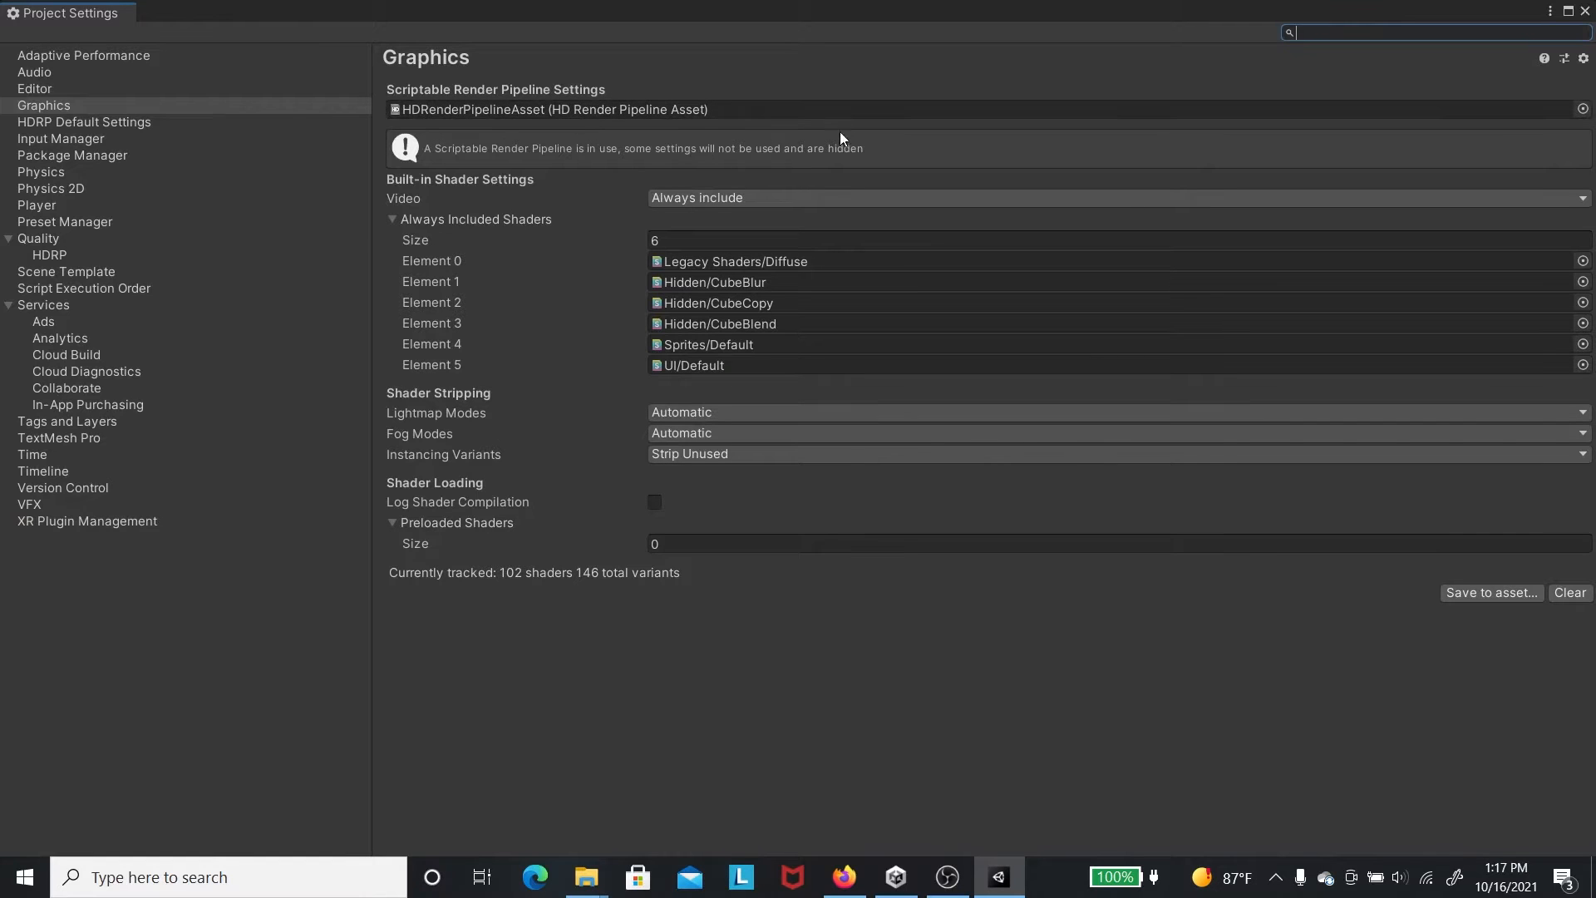
{"action": "left_click", "coordinate": [1584, 10]}
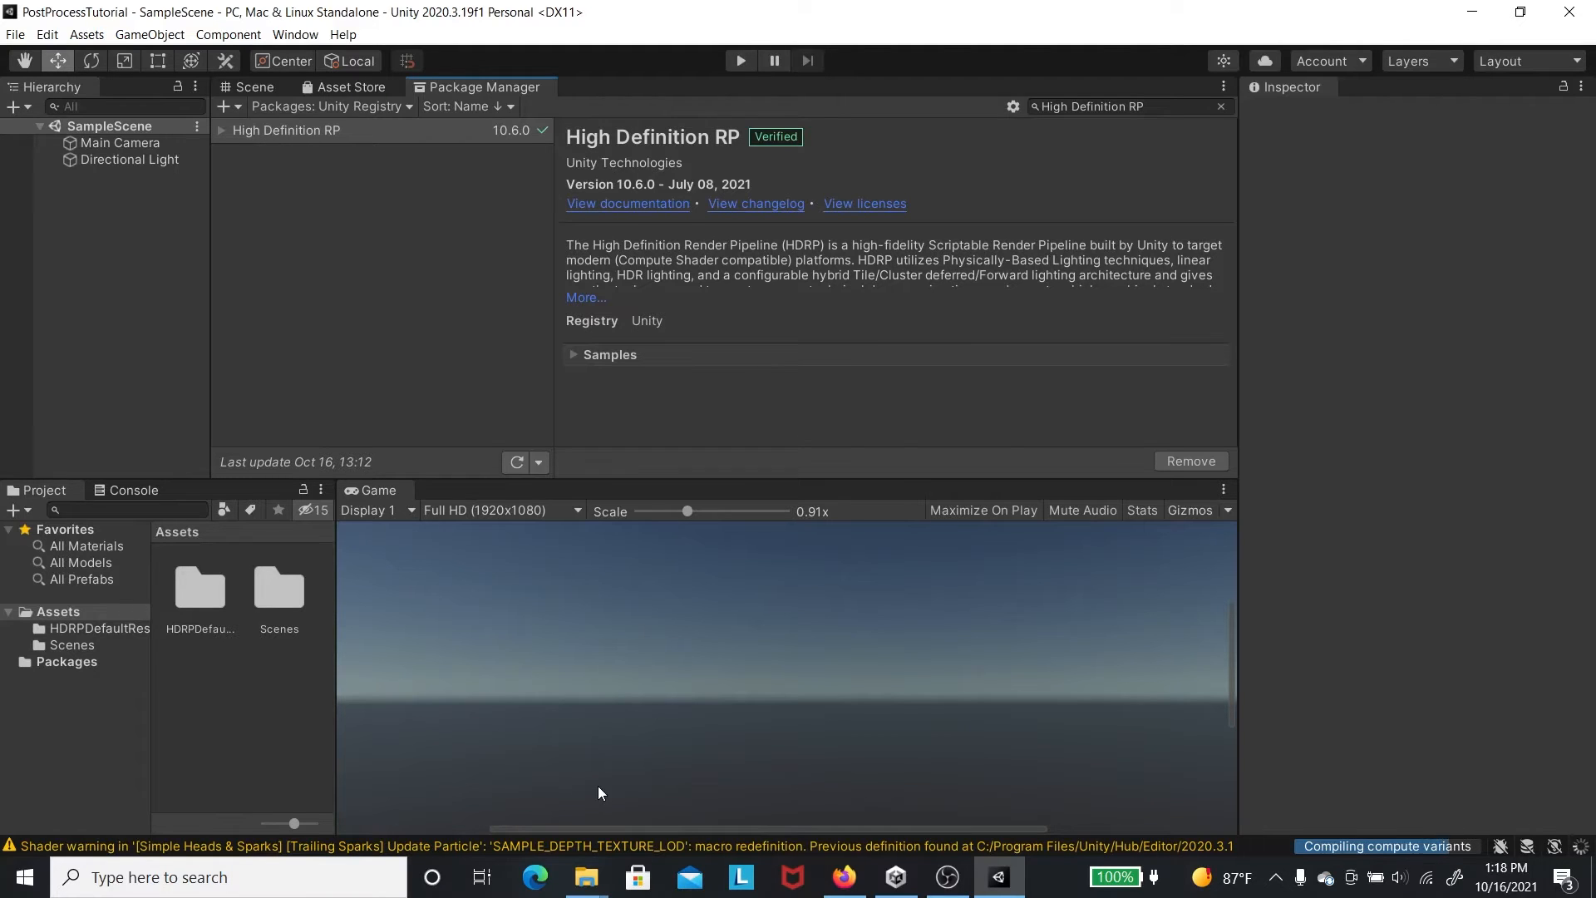
- Switch to File Explorer, close the extra videos window and open the Desktop folder Game Projects > Unity > PostProcessALL
{"action": "mouse_move", "coordinate": [586, 877]}
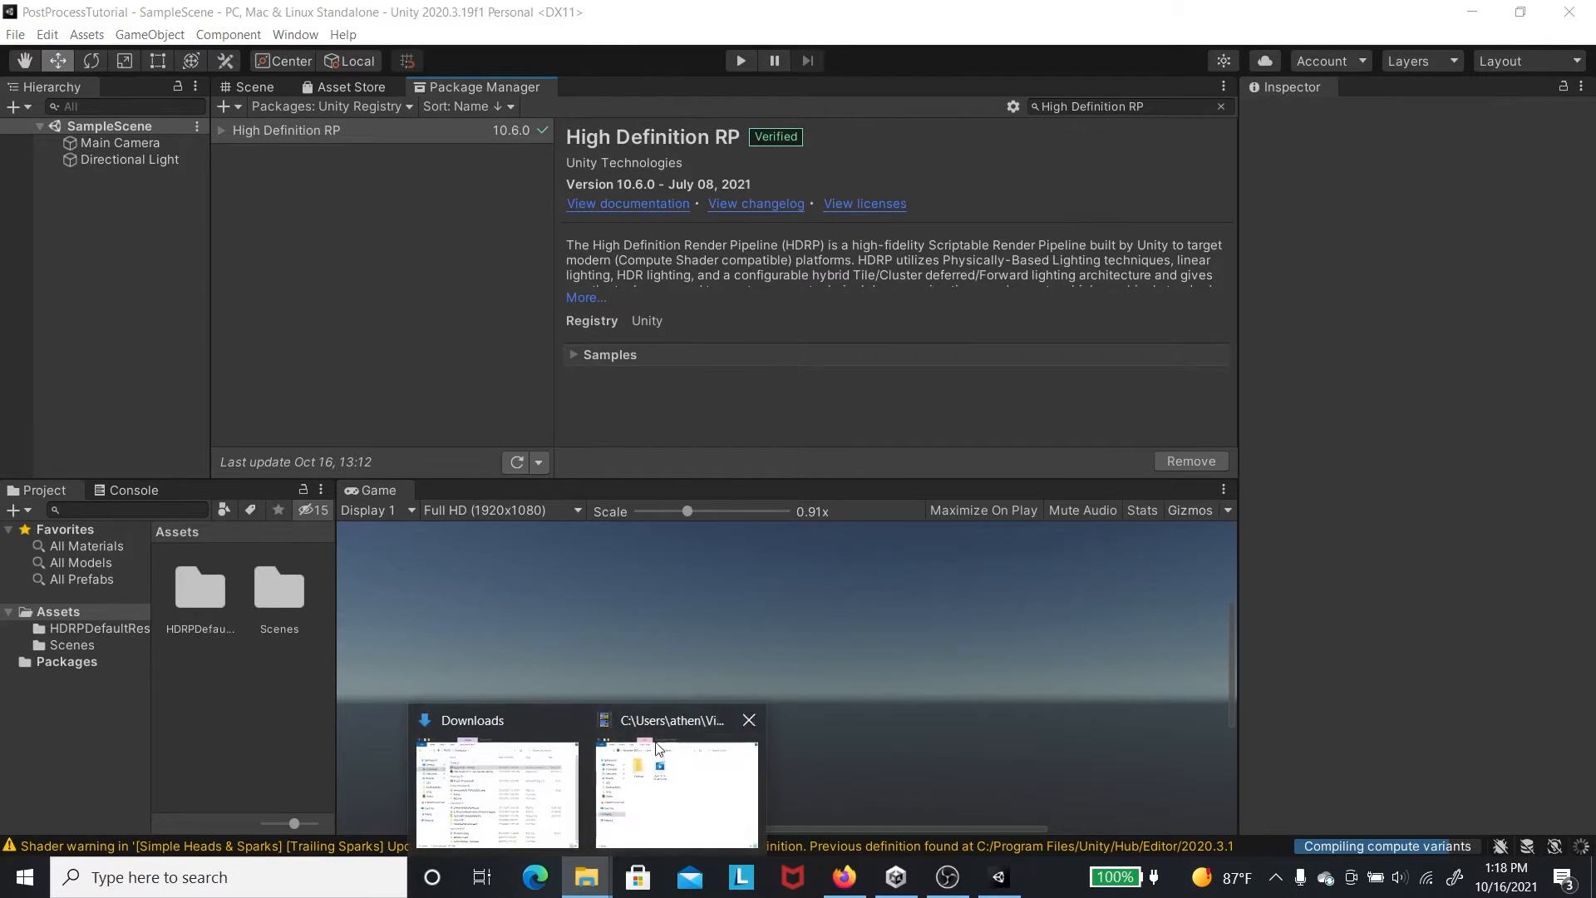
{"action": "left_click", "coordinate": [749, 720]}
{"action": "left_click", "coordinate": [574, 782]}
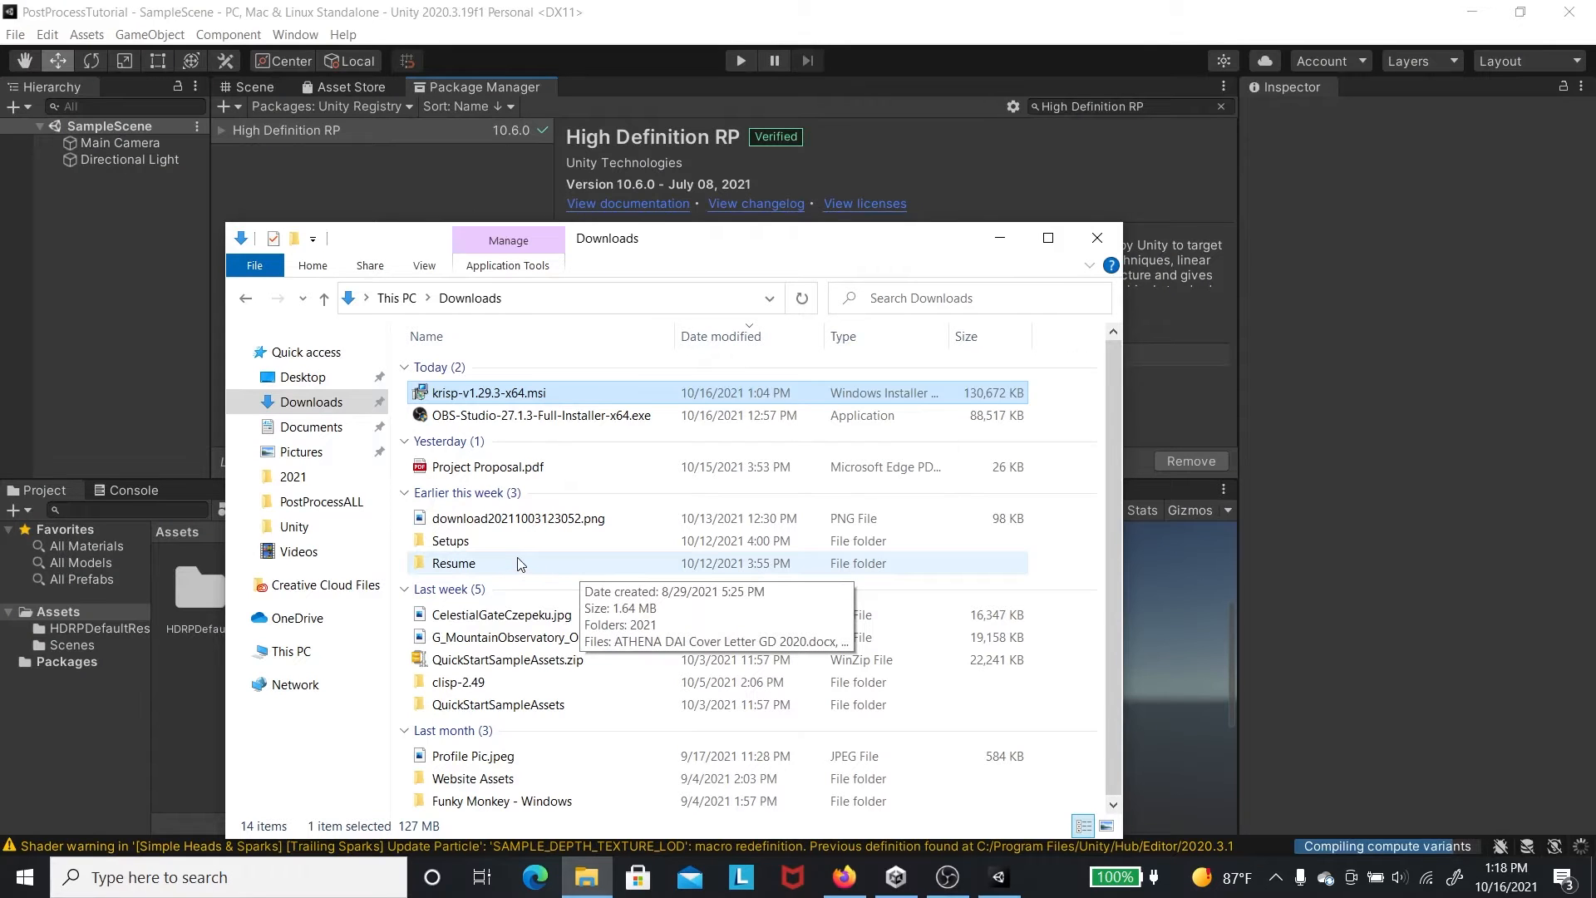
{"action": "left_click", "coordinate": [302, 376]}
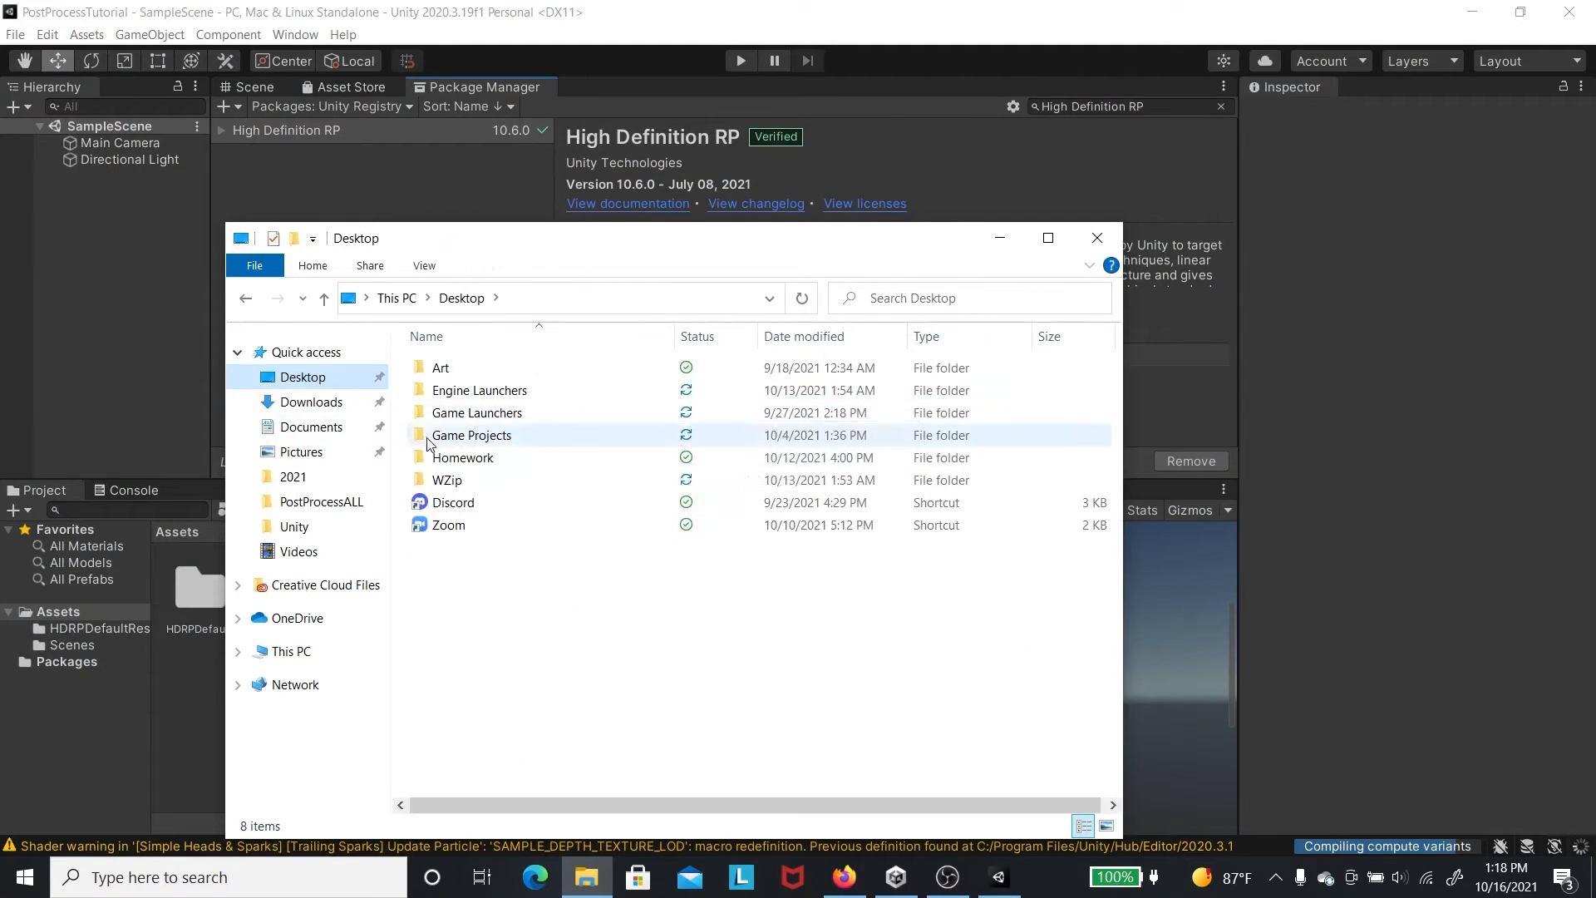
{"action": "double_click", "coordinate": [493, 435]}
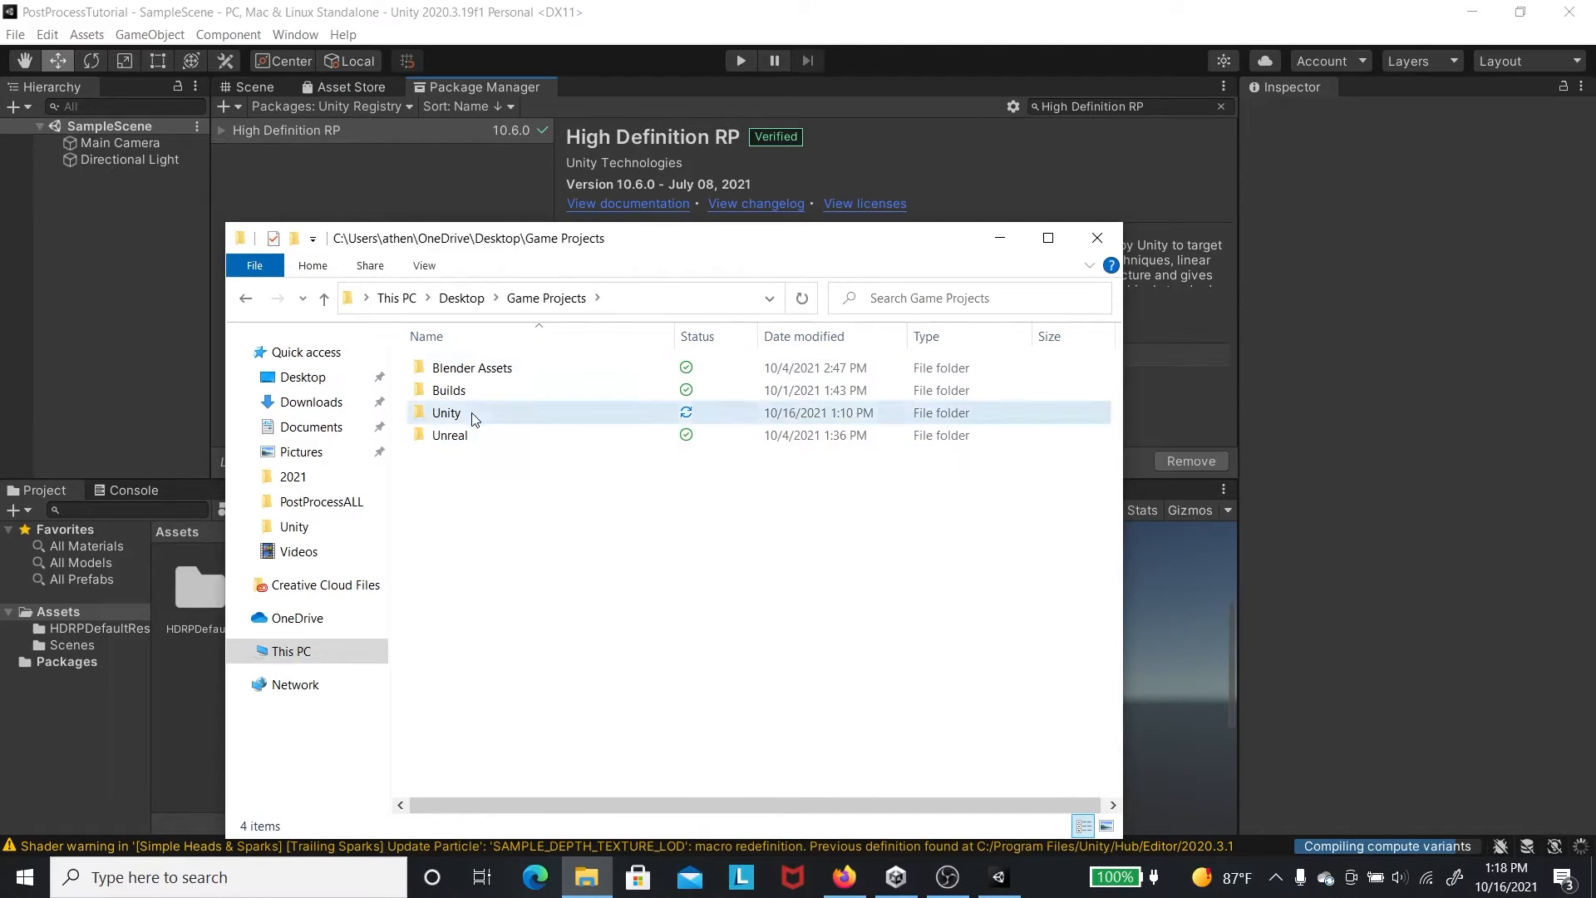
{"action": "double_click", "coordinate": [470, 412]}
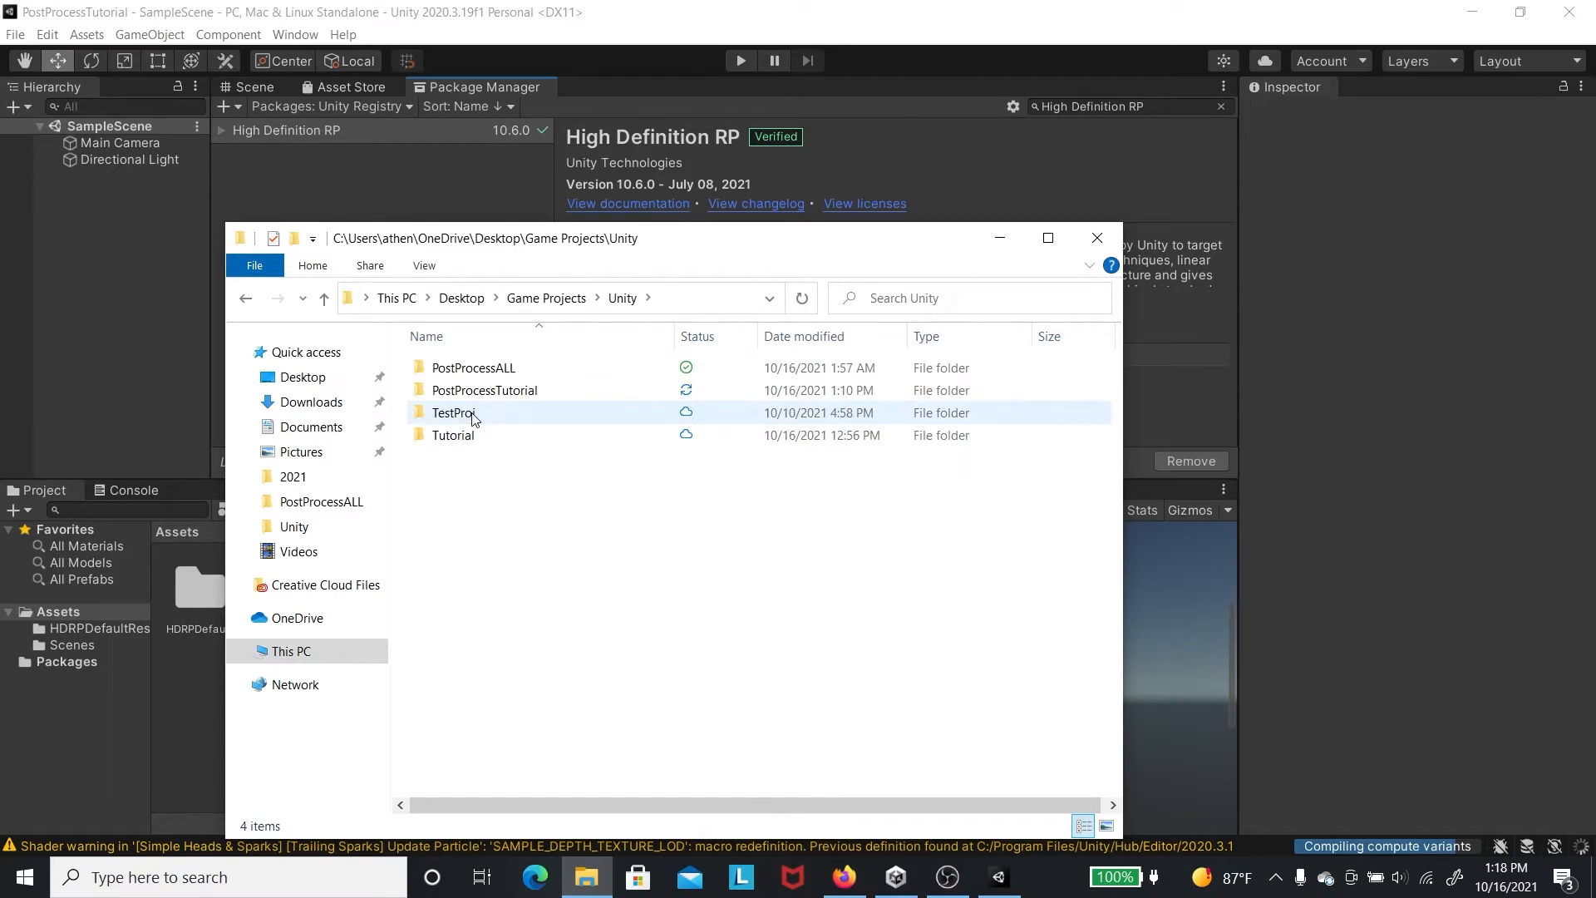
{"action": "double_click", "coordinate": [510, 368]}
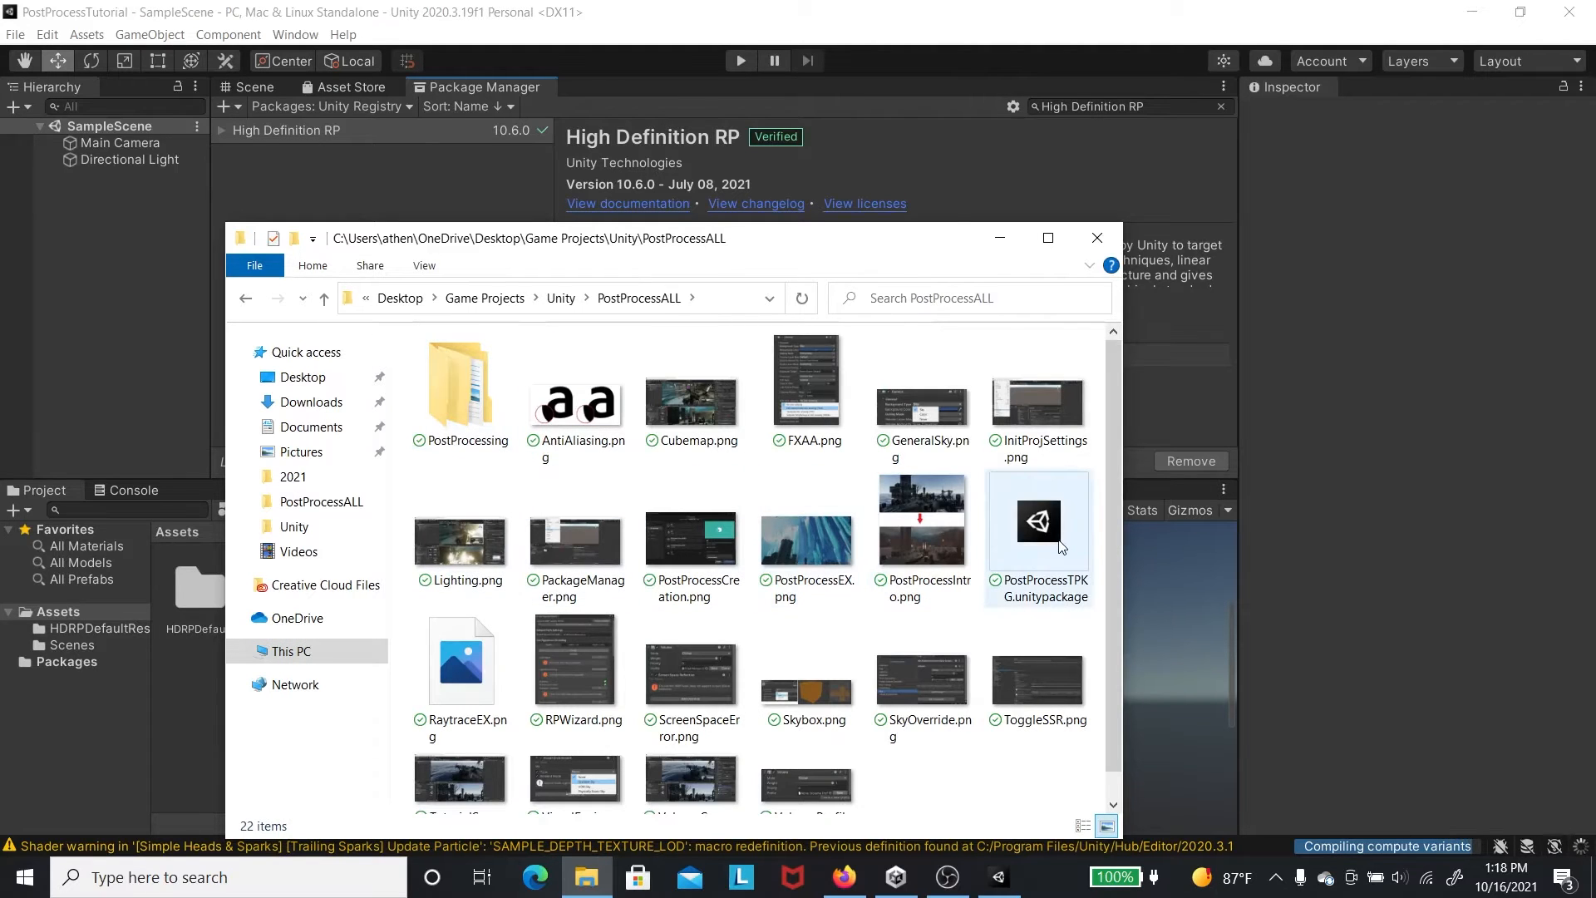
- Import the full contents of PostProcessTPKG.unitypackage into the Unity project
{"action": "left_click", "coordinate": [1039, 521]}
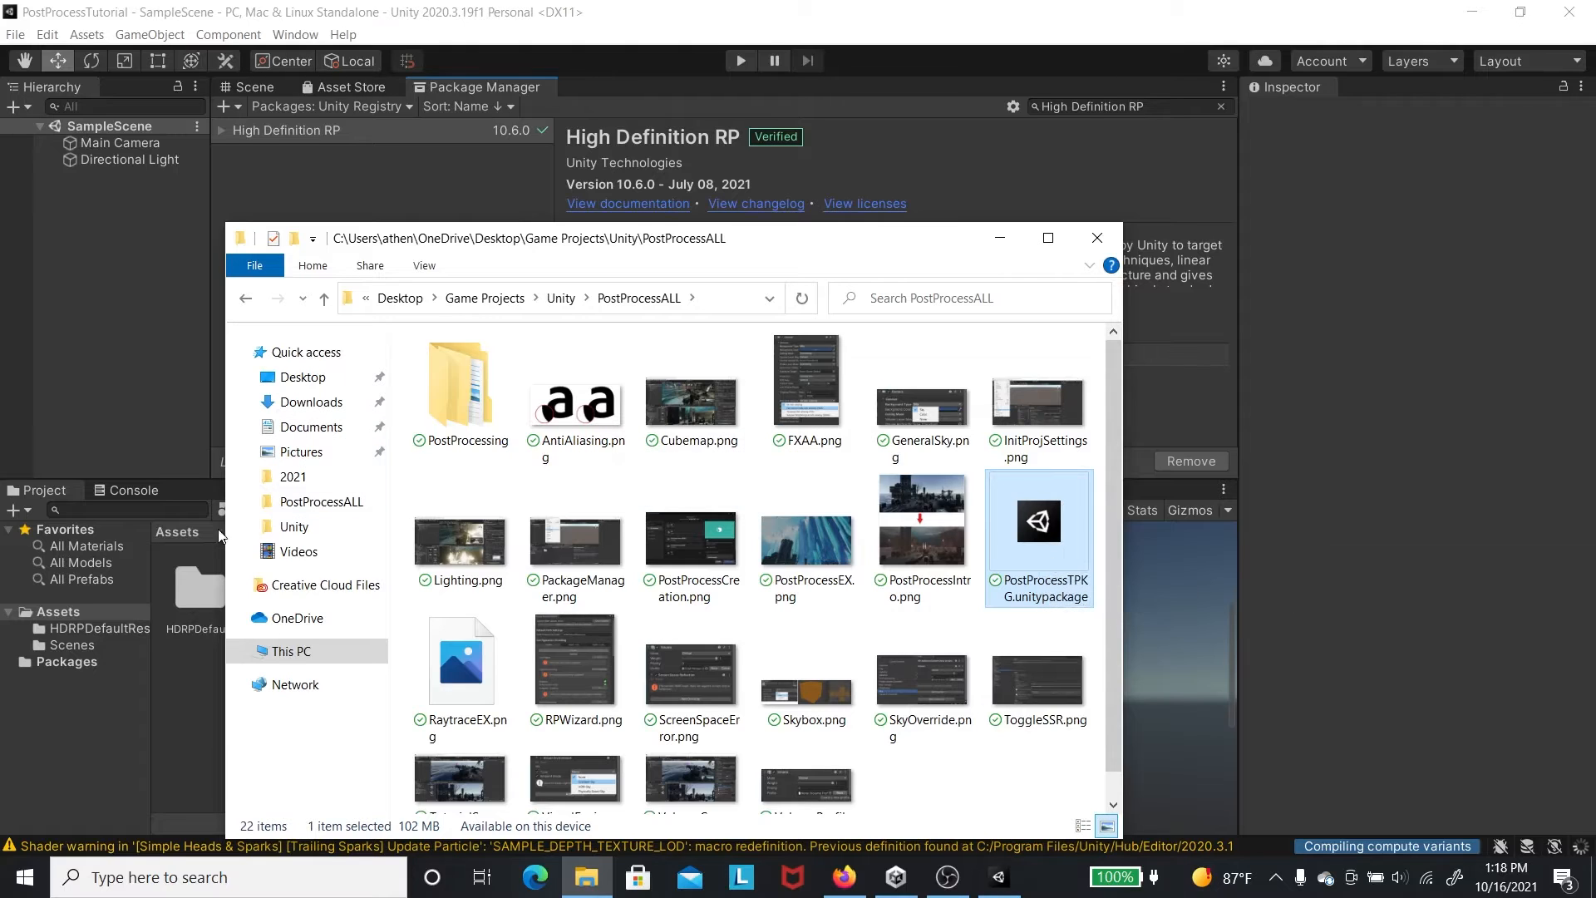
{"action": "left_click_drag", "start_coordinate": [221, 536], "coordinate": [1030, 565]}
{"action": "double_click", "coordinate": [1034, 536]}
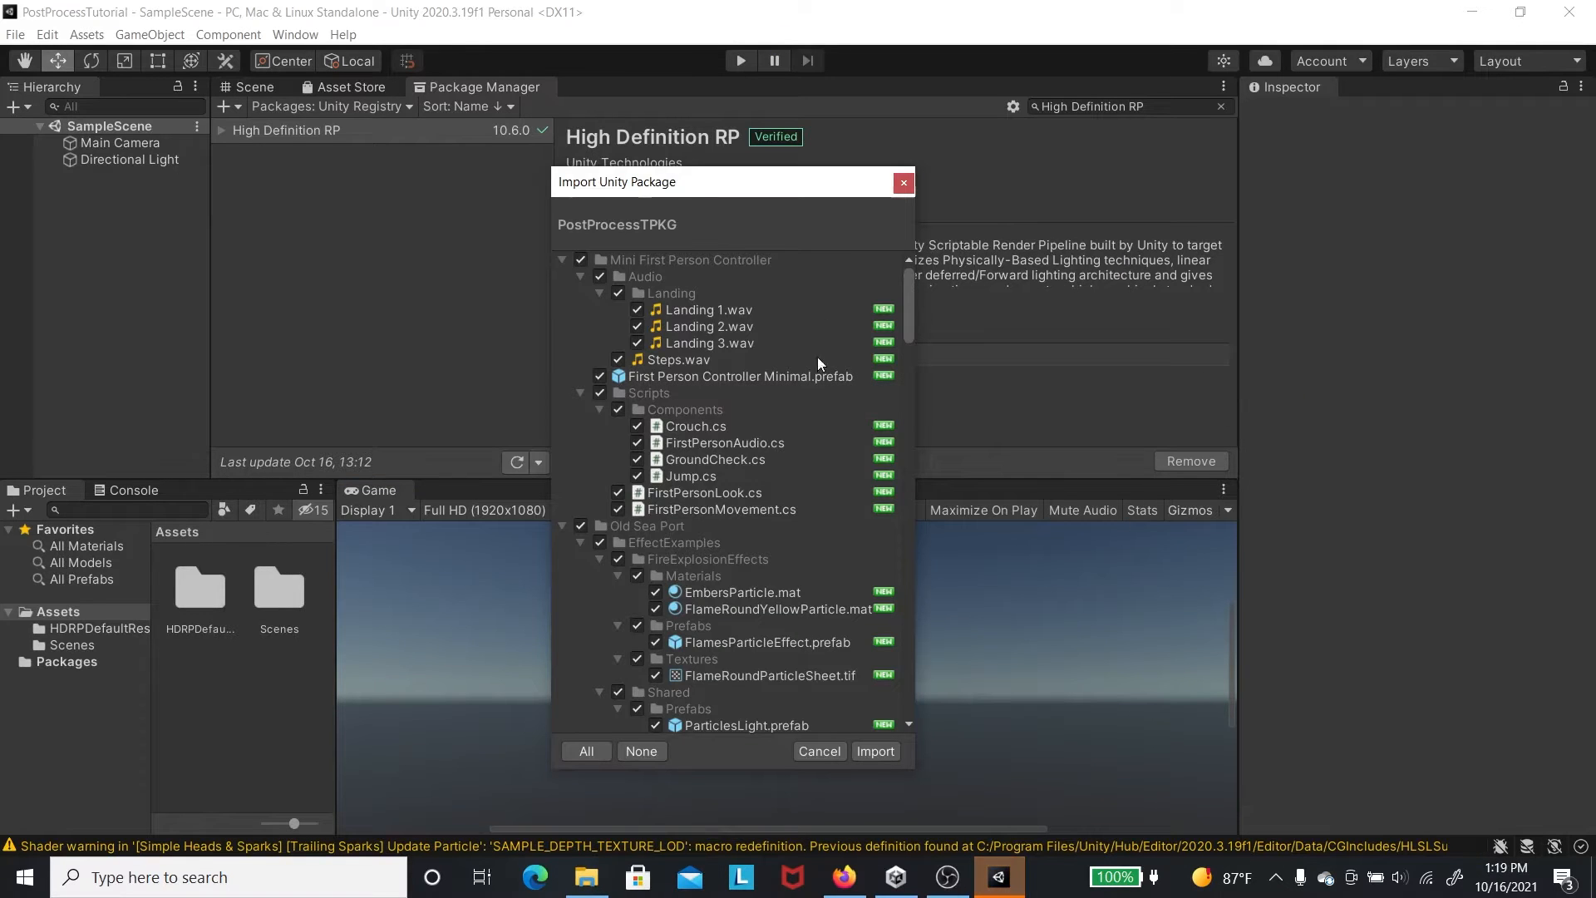
{"action": "scroll", "coordinate": [745, 481], "scroll_direction": "down", "scroll_amount": 5}
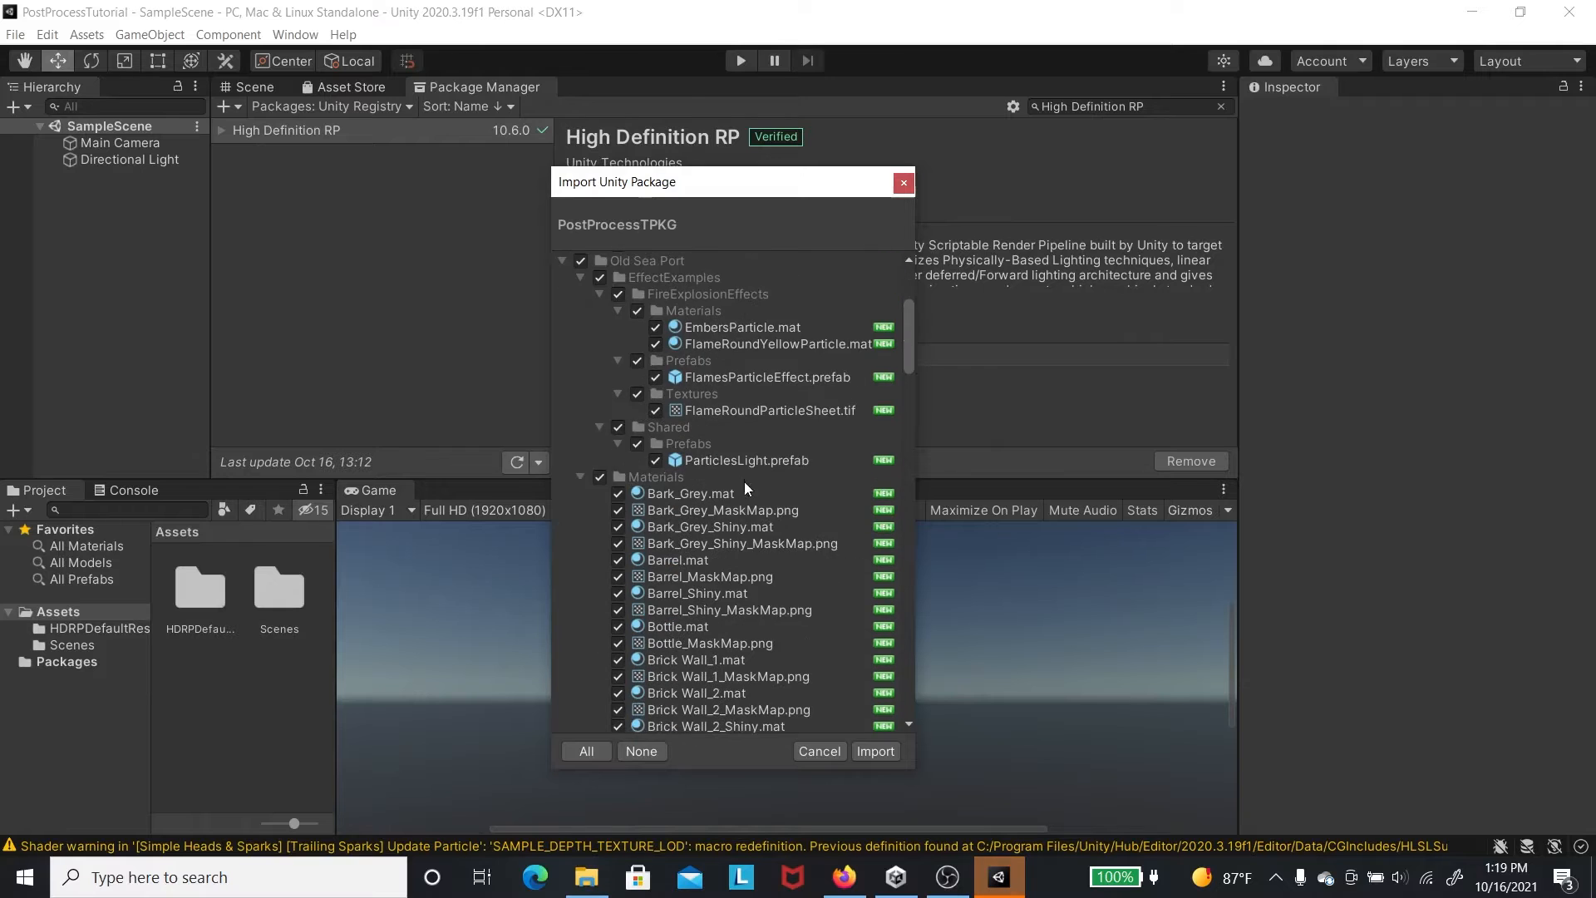
{"action": "scroll", "coordinate": [590, 448], "scroll_direction": "down", "scroll_amount": 10}
{"action": "scroll", "coordinate": [635, 565], "scroll_direction": "down", "scroll_amount": 15}
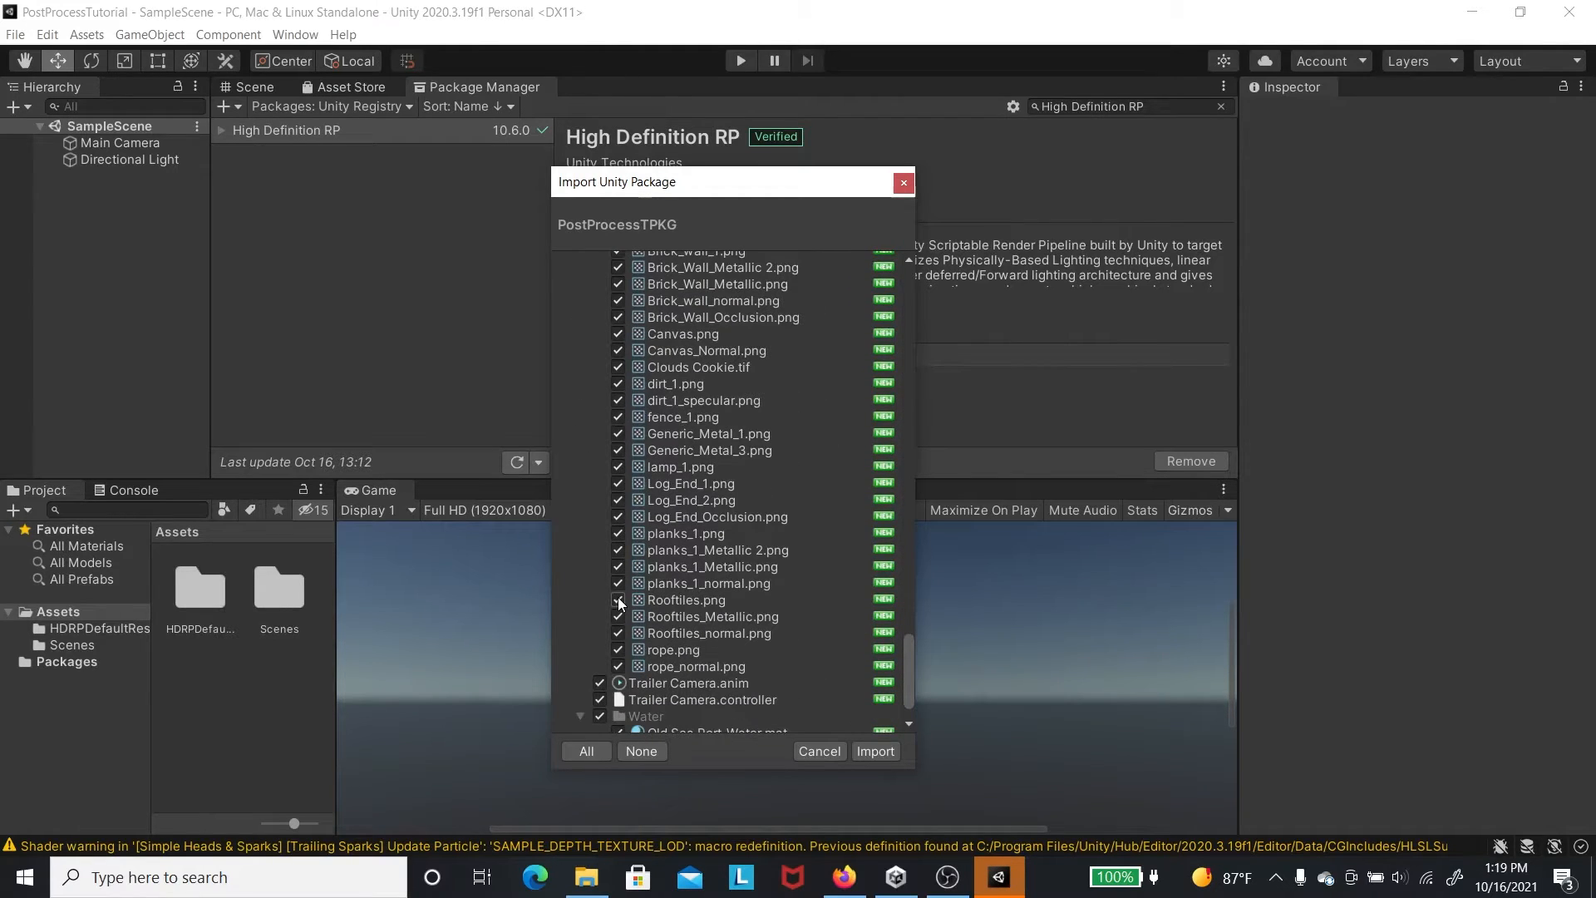
{"action": "scroll", "coordinate": [788, 658], "scroll_direction": "down", "scroll_amount": 2}
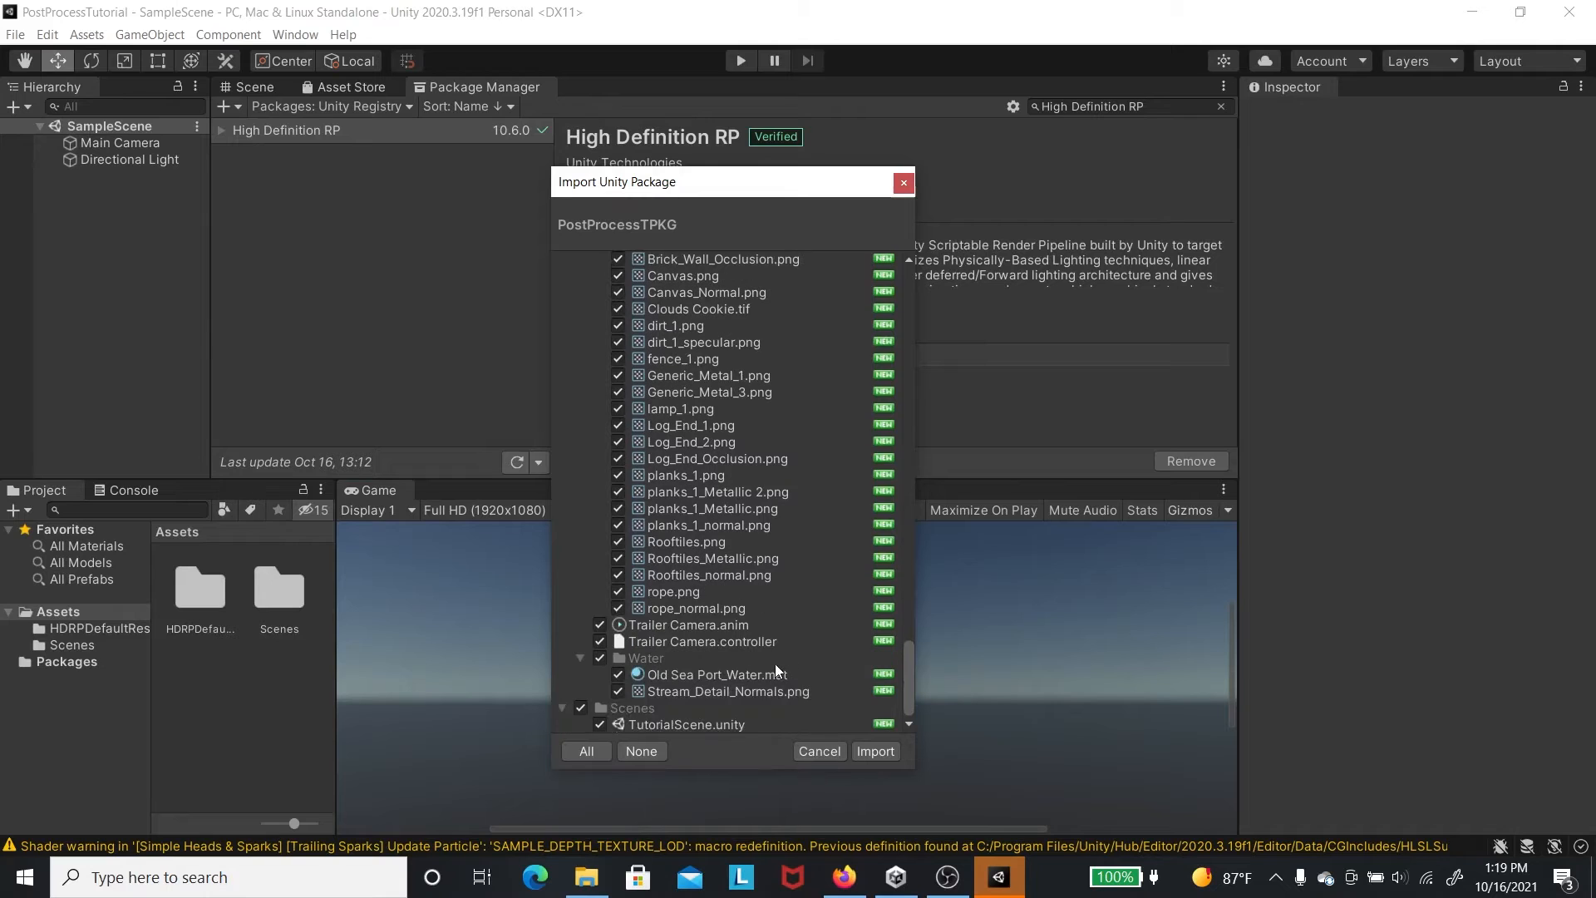
{"action": "left_click", "coordinate": [875, 751]}
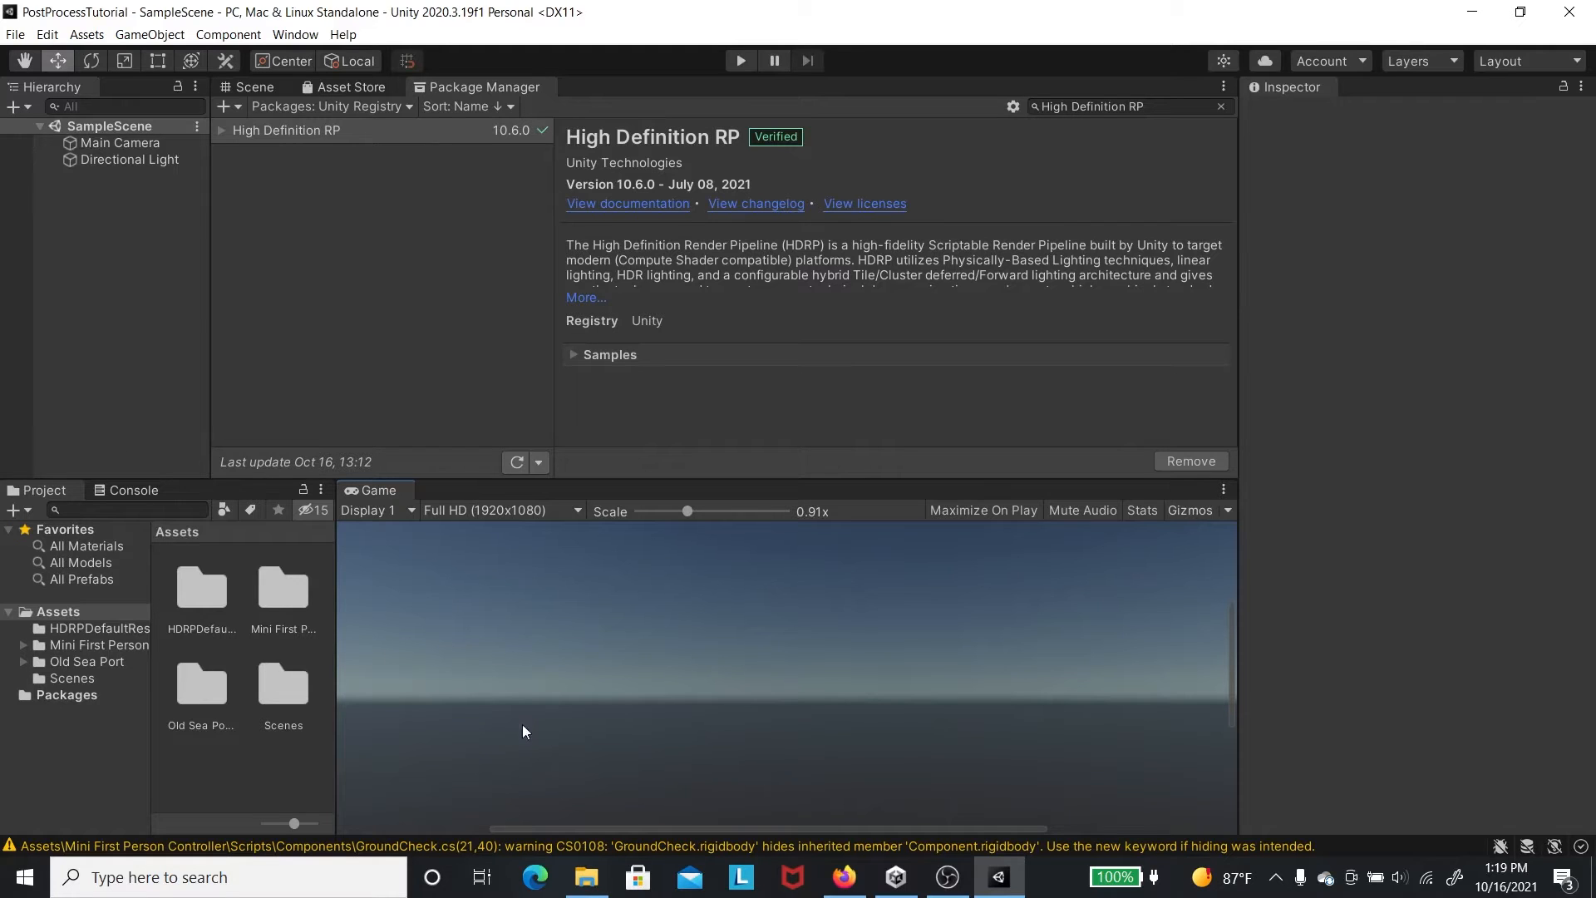
- Browse the imported Mini First Person Controller and Old Sea Port folders, open the Scenes folder and show the Scene view
{"action": "left_click", "coordinate": [95, 647]}
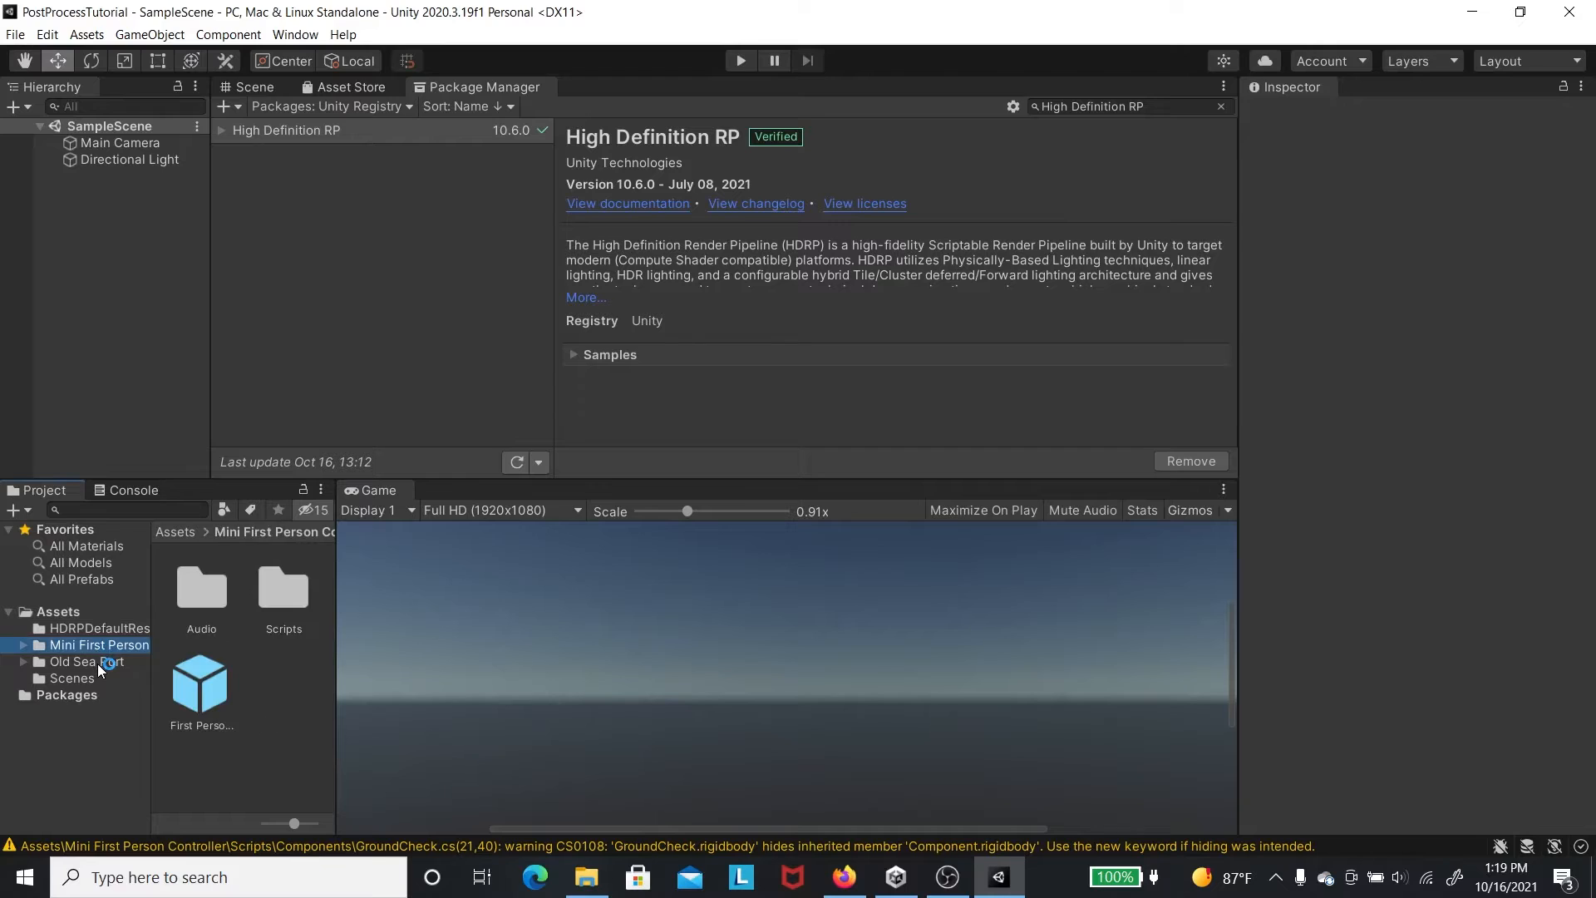
{"action": "left_click", "coordinate": [97, 663]}
{"action": "left_click", "coordinate": [83, 679]}
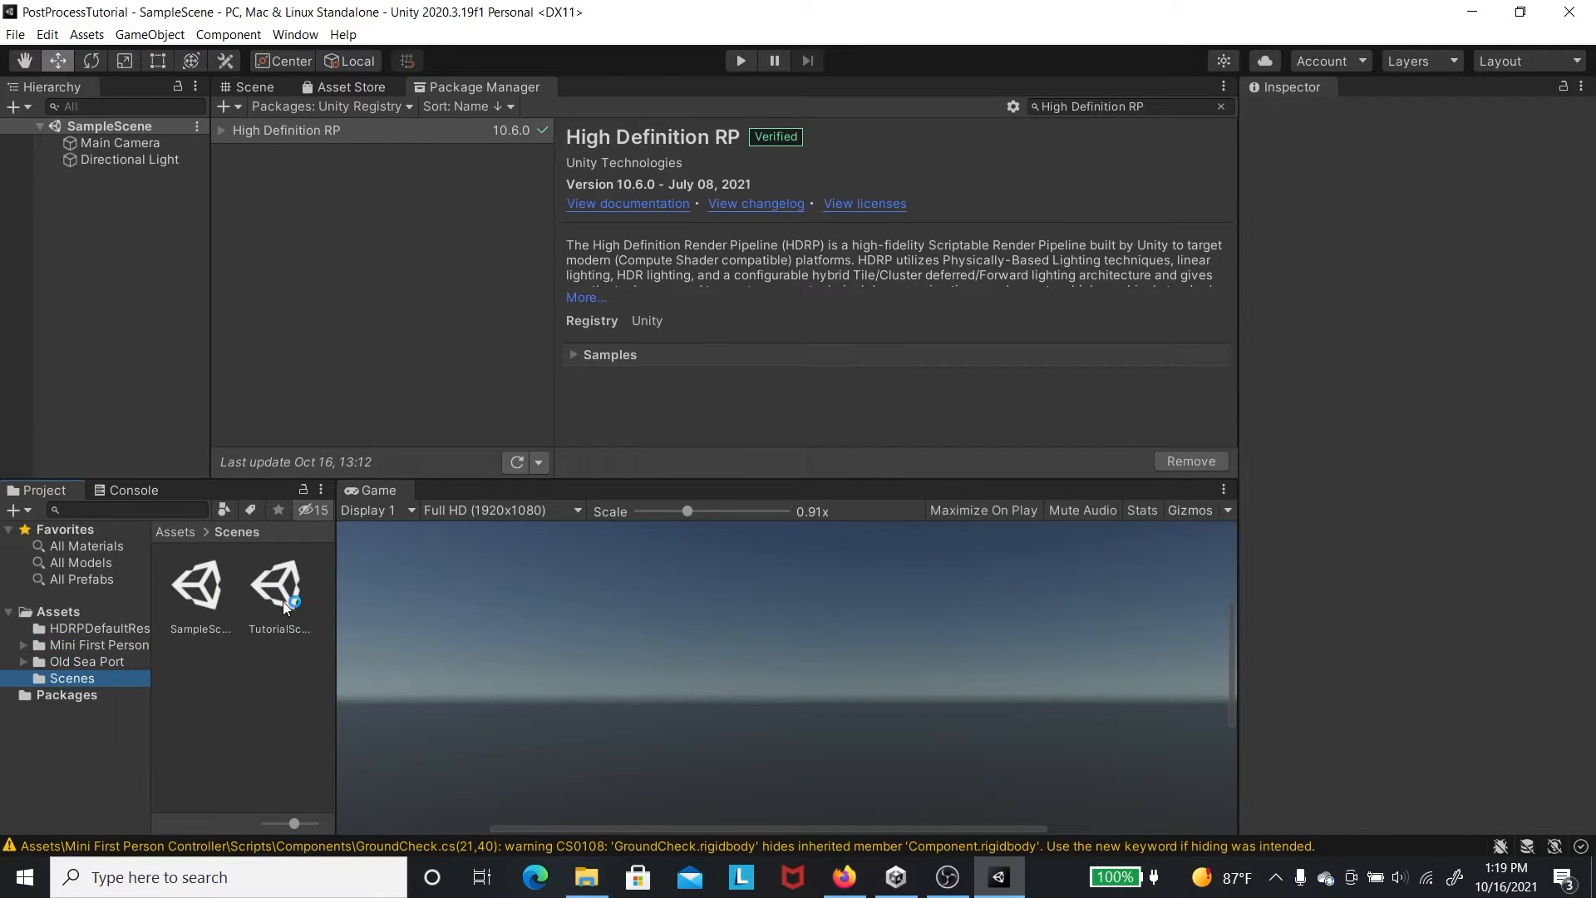
{"action": "left_click", "coordinate": [349, 106]}
{"action": "left_click", "coordinate": [254, 87]}
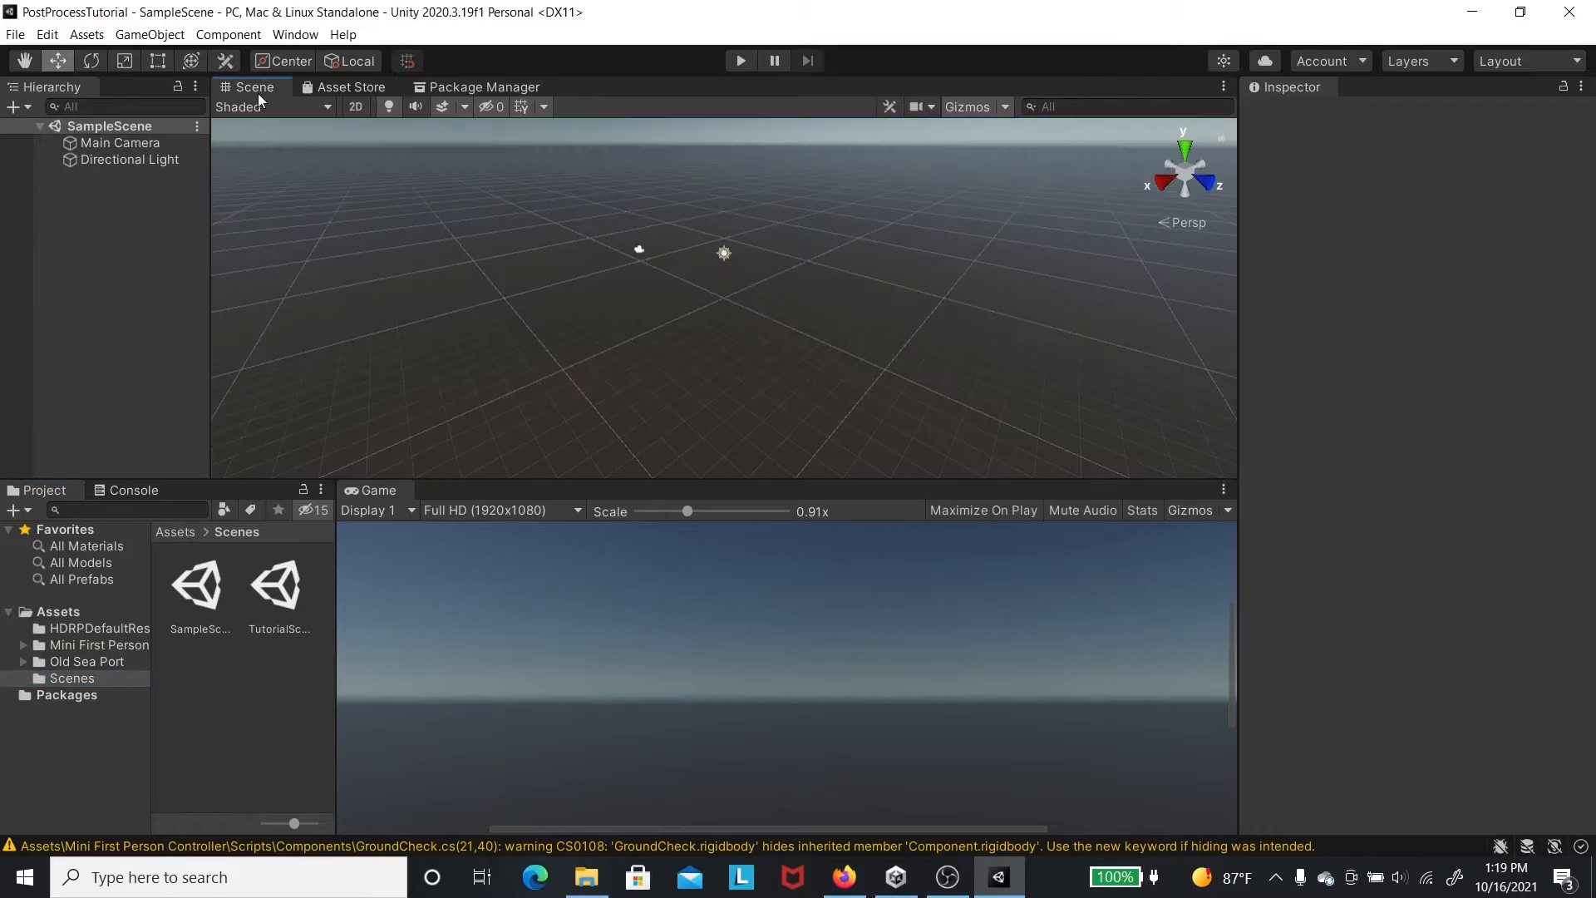
- Open TutorialScene and inspect the First Person Controller capsule standing at the end of the dock
{"action": "double_click", "coordinate": [262, 586]}
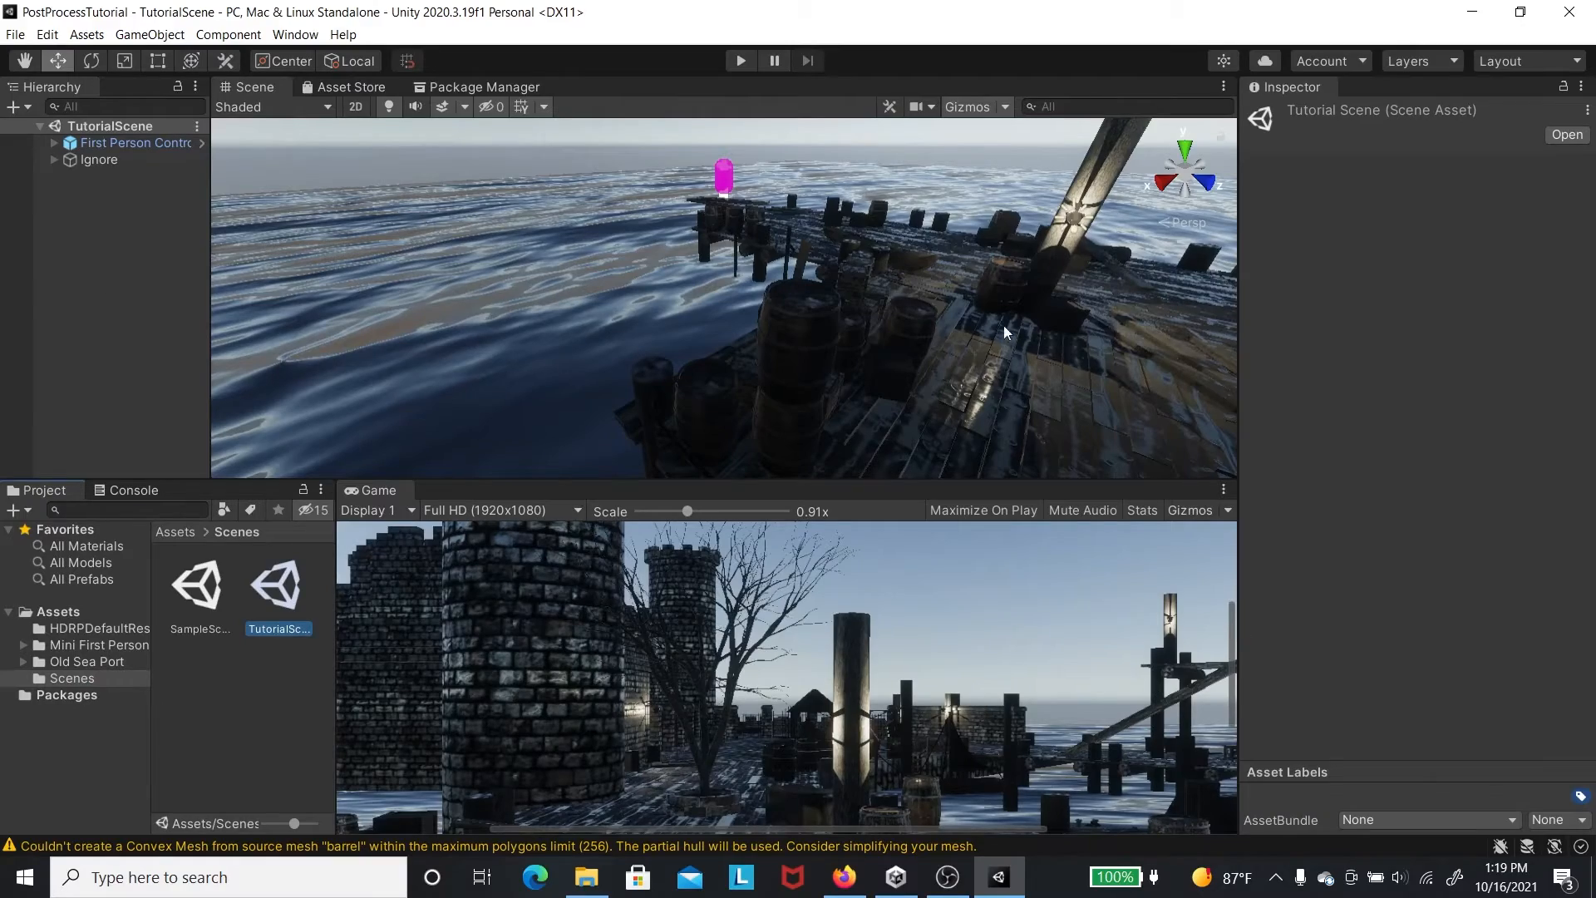
{"action": "right_click_drag", "start_coordinate": [422, 385], "coordinate": [578, 277]}
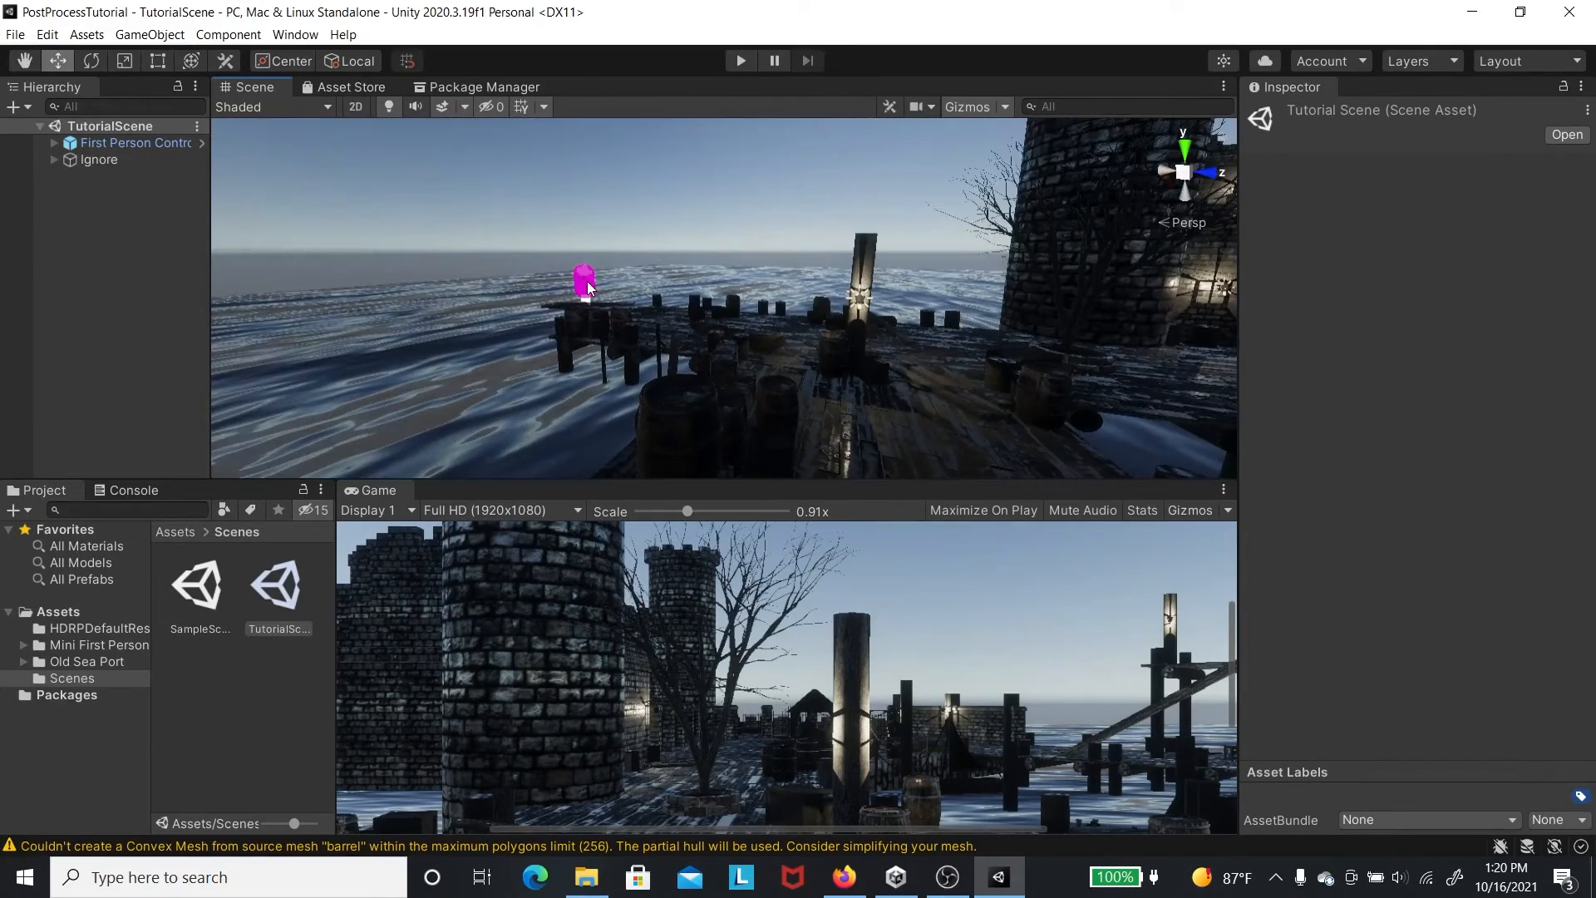
{"action": "left_click", "coordinate": [584, 285]}
{"action": "scroll", "coordinate": [583, 277], "scroll_direction": "up", "scroll_amount": 3}
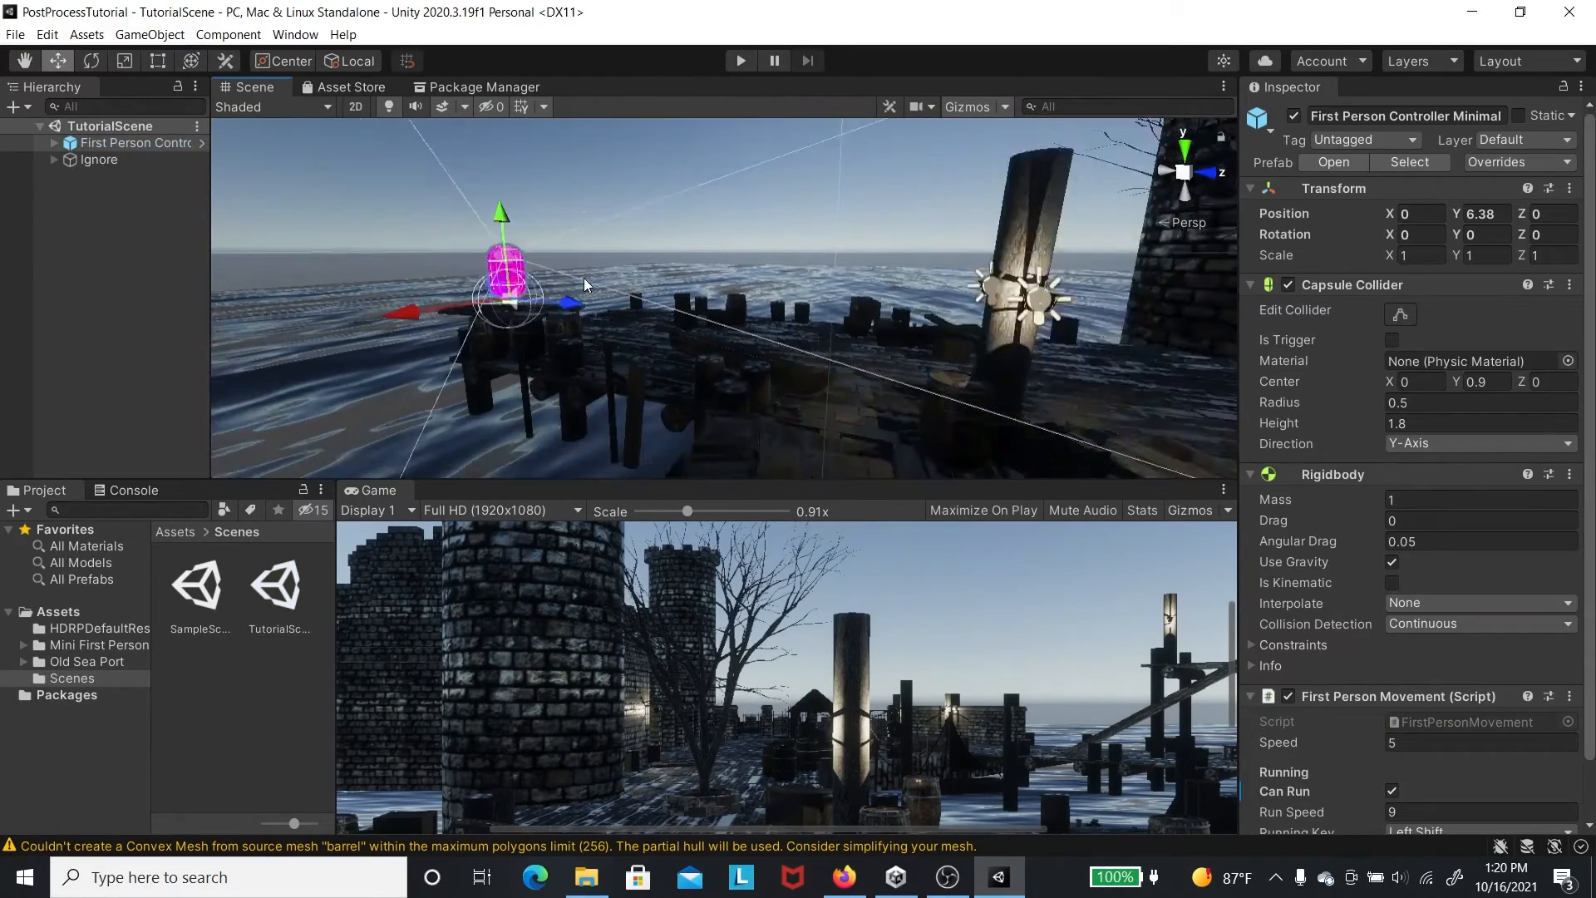
{"action": "scroll", "coordinate": [502, 342], "scroll_direction": "down", "scroll_amount": 5}
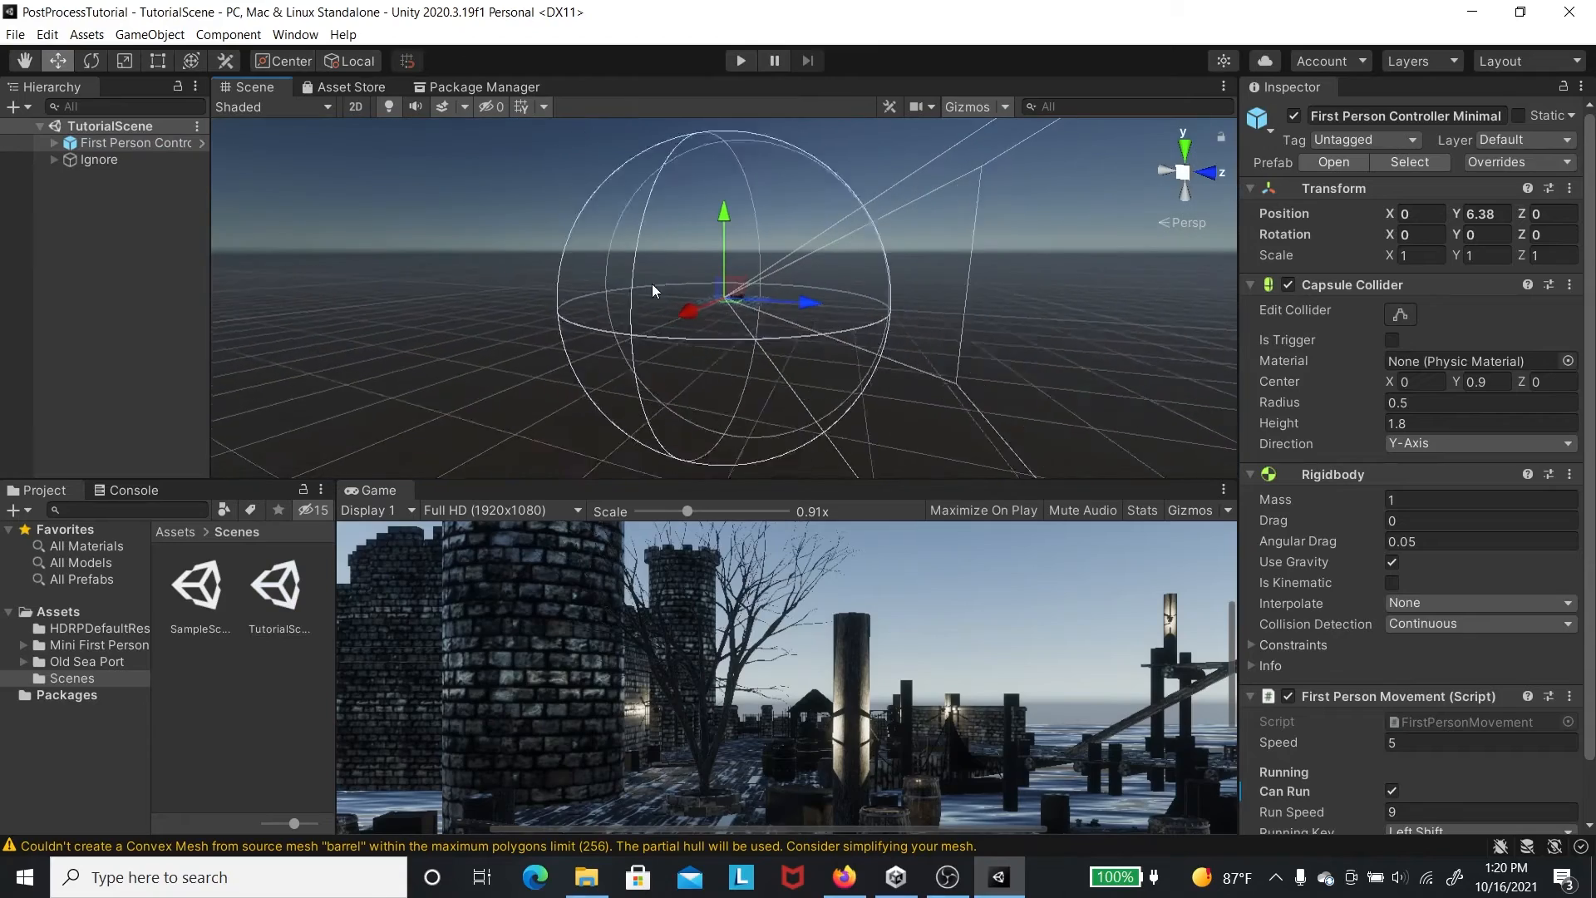
{"action": "scroll", "coordinate": [671, 262], "scroll_direction": "up", "scroll_amount": 5}
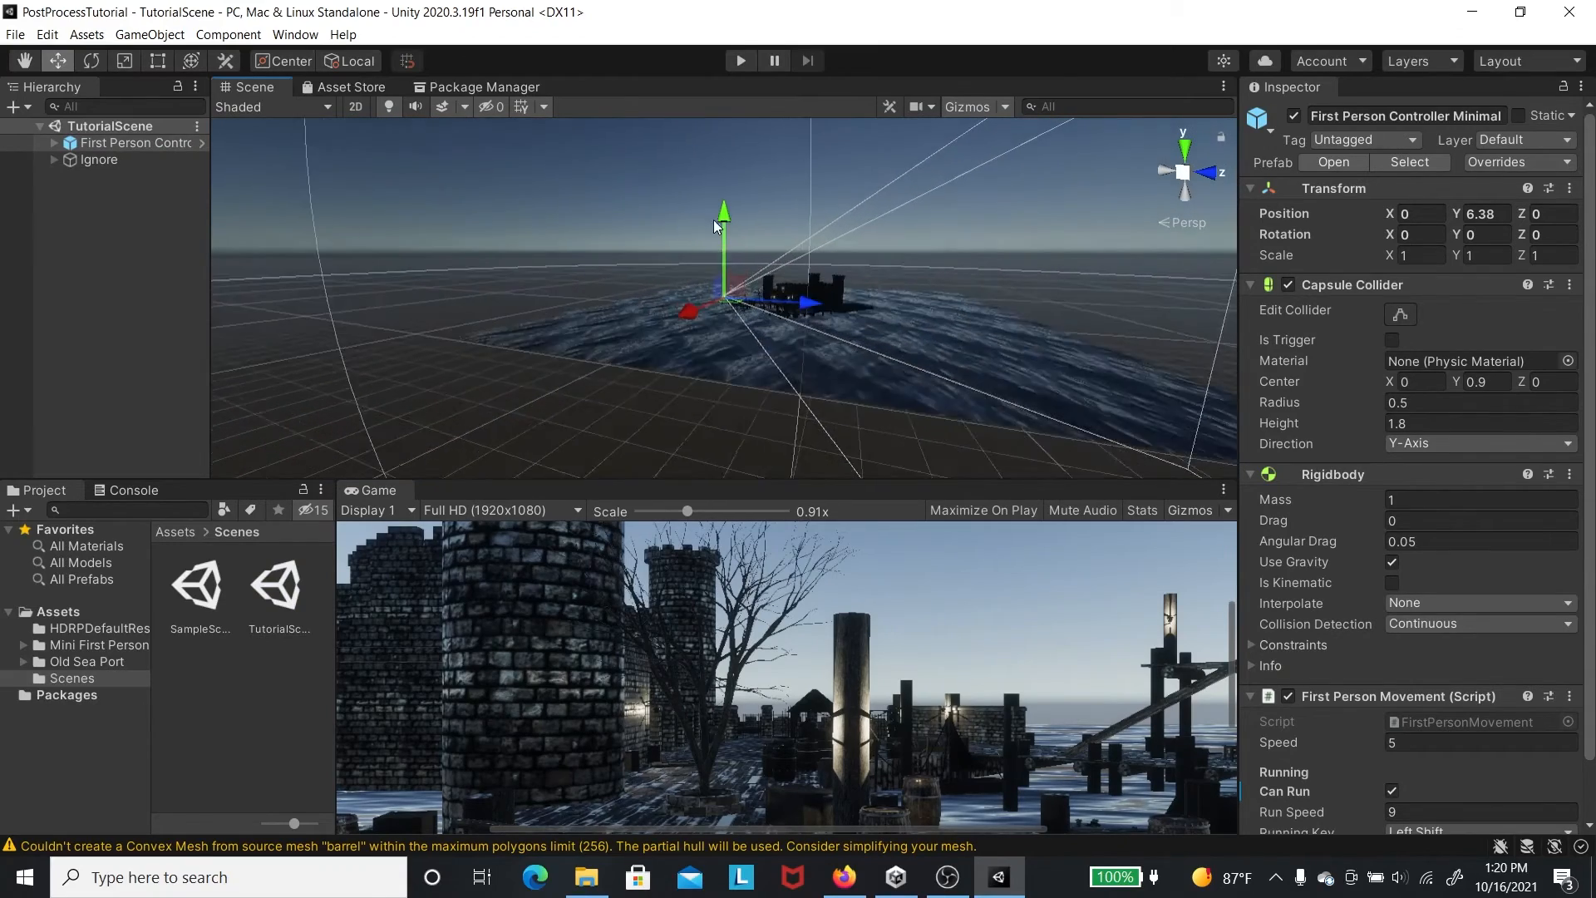
{"action": "scroll", "coordinate": [729, 277], "scroll_direction": "up", "scroll_amount": 5}
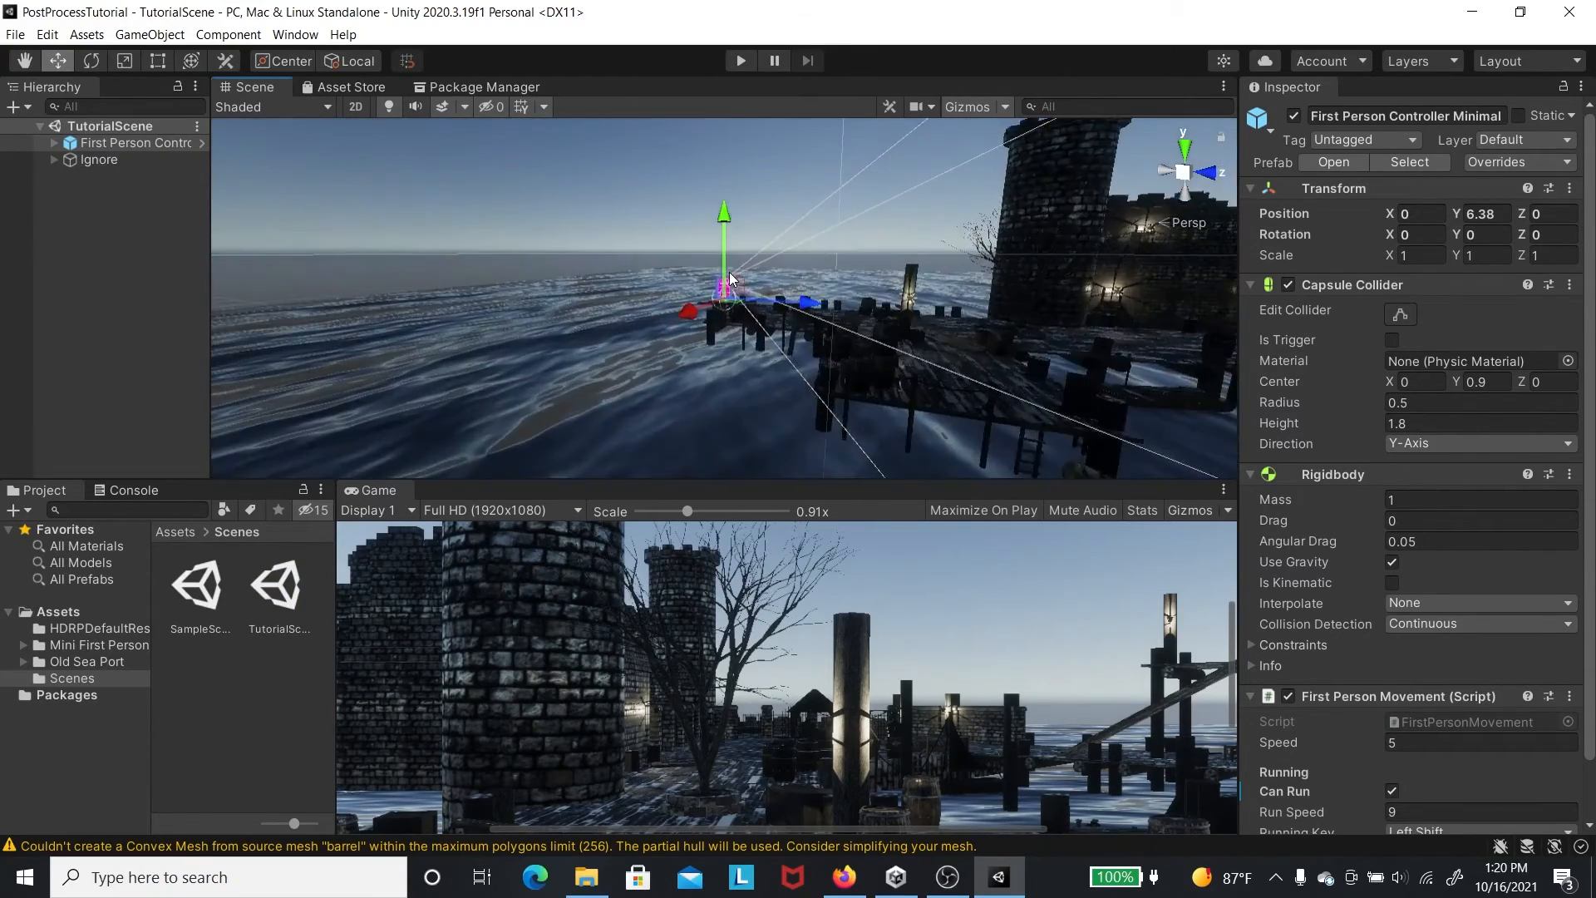
- Inspect the Ocean group under Ignore, collapse its list of planes and look around the dock in the Scene view
{"action": "left_click", "coordinate": [534, 389]}
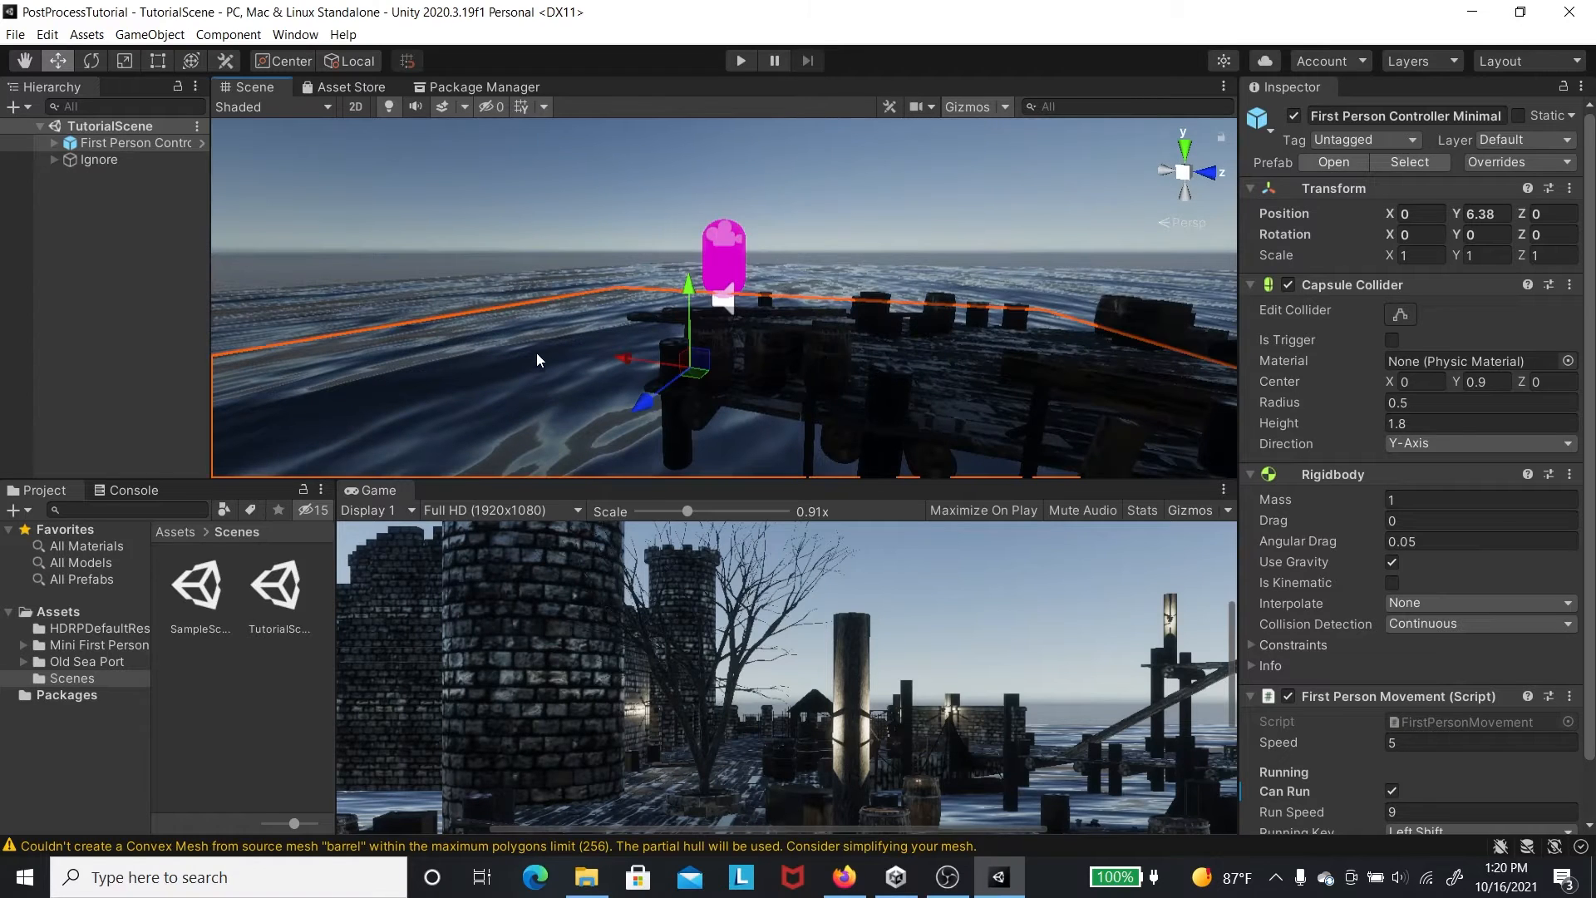
{"action": "left_click", "coordinate": [532, 243]}
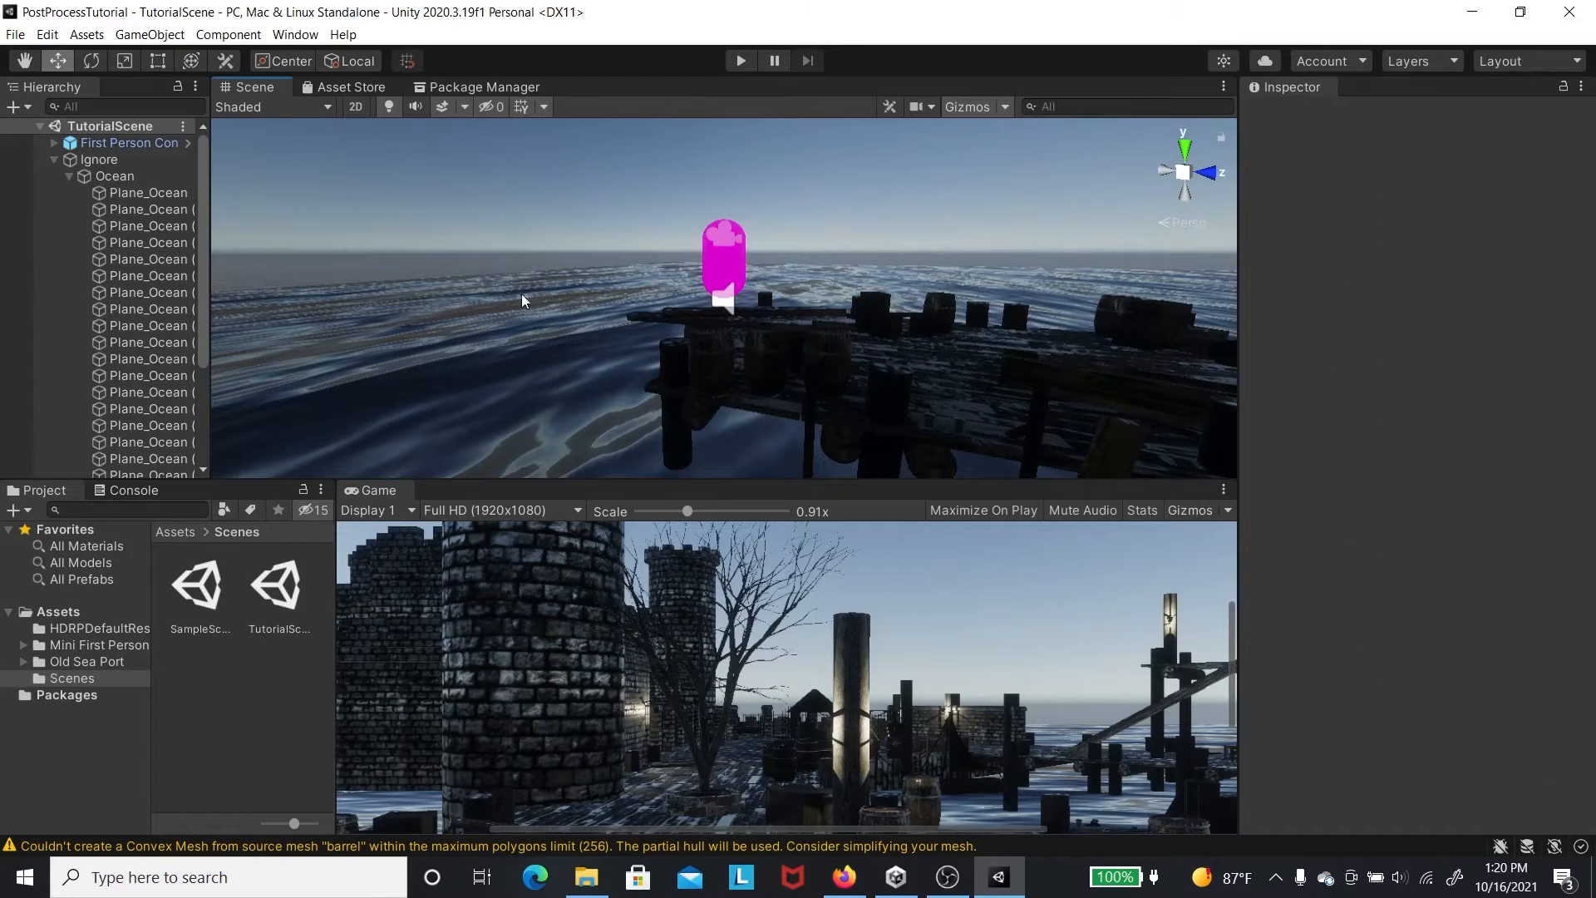
{"action": "left_click", "coordinate": [115, 176]}
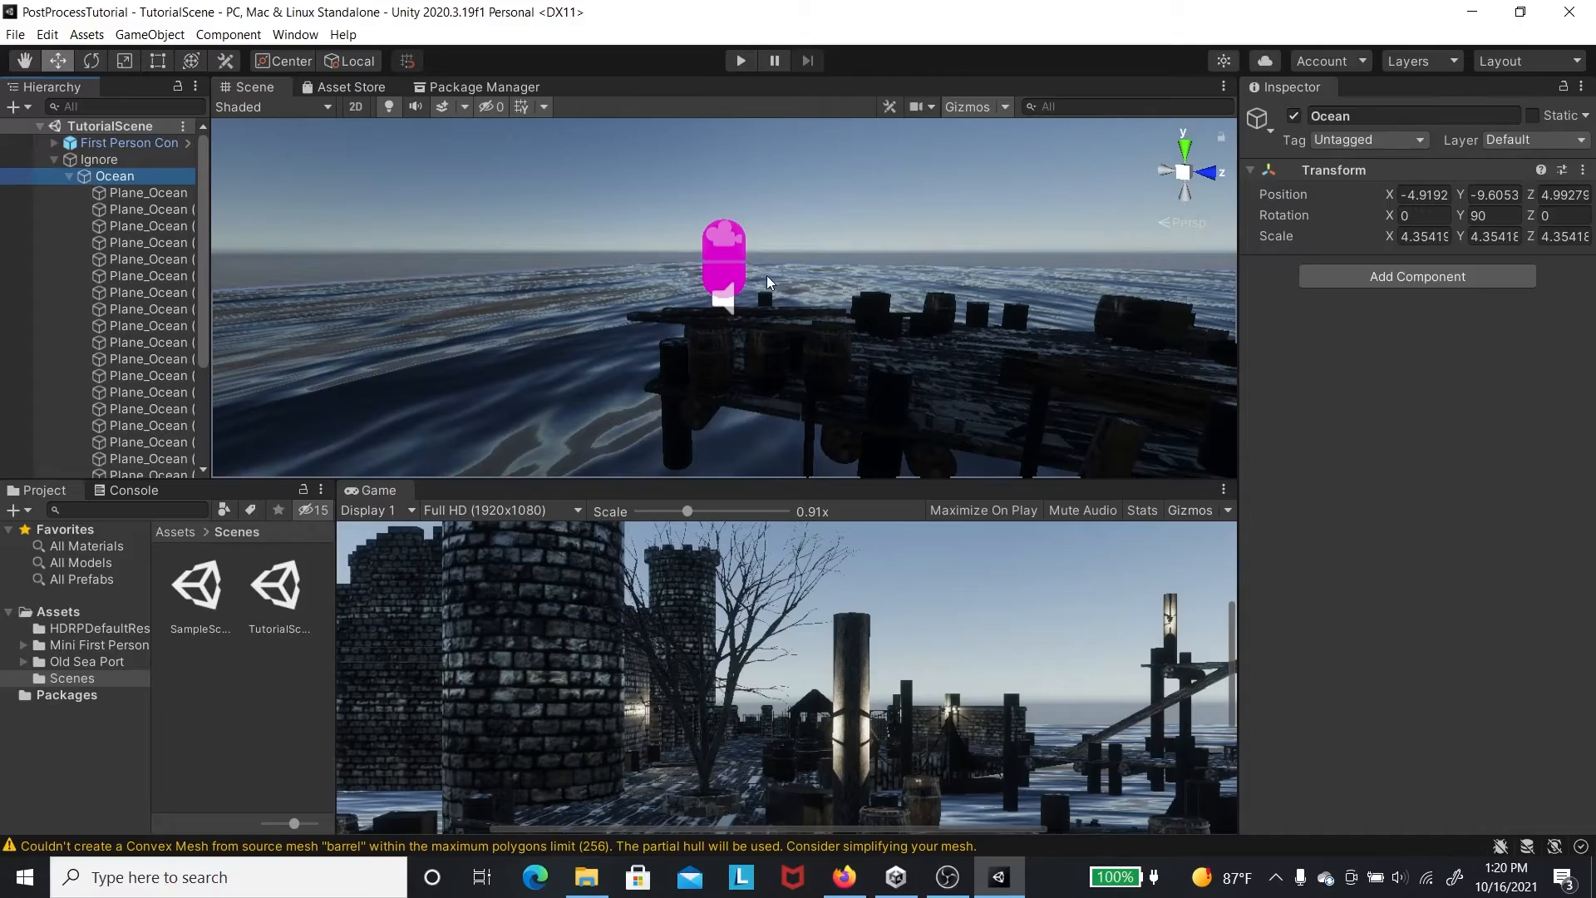
{"action": "left_click", "coordinate": [68, 176]}
{"action": "right_click_drag", "start_coordinate": [666, 221], "coordinate": [1104, 278]}
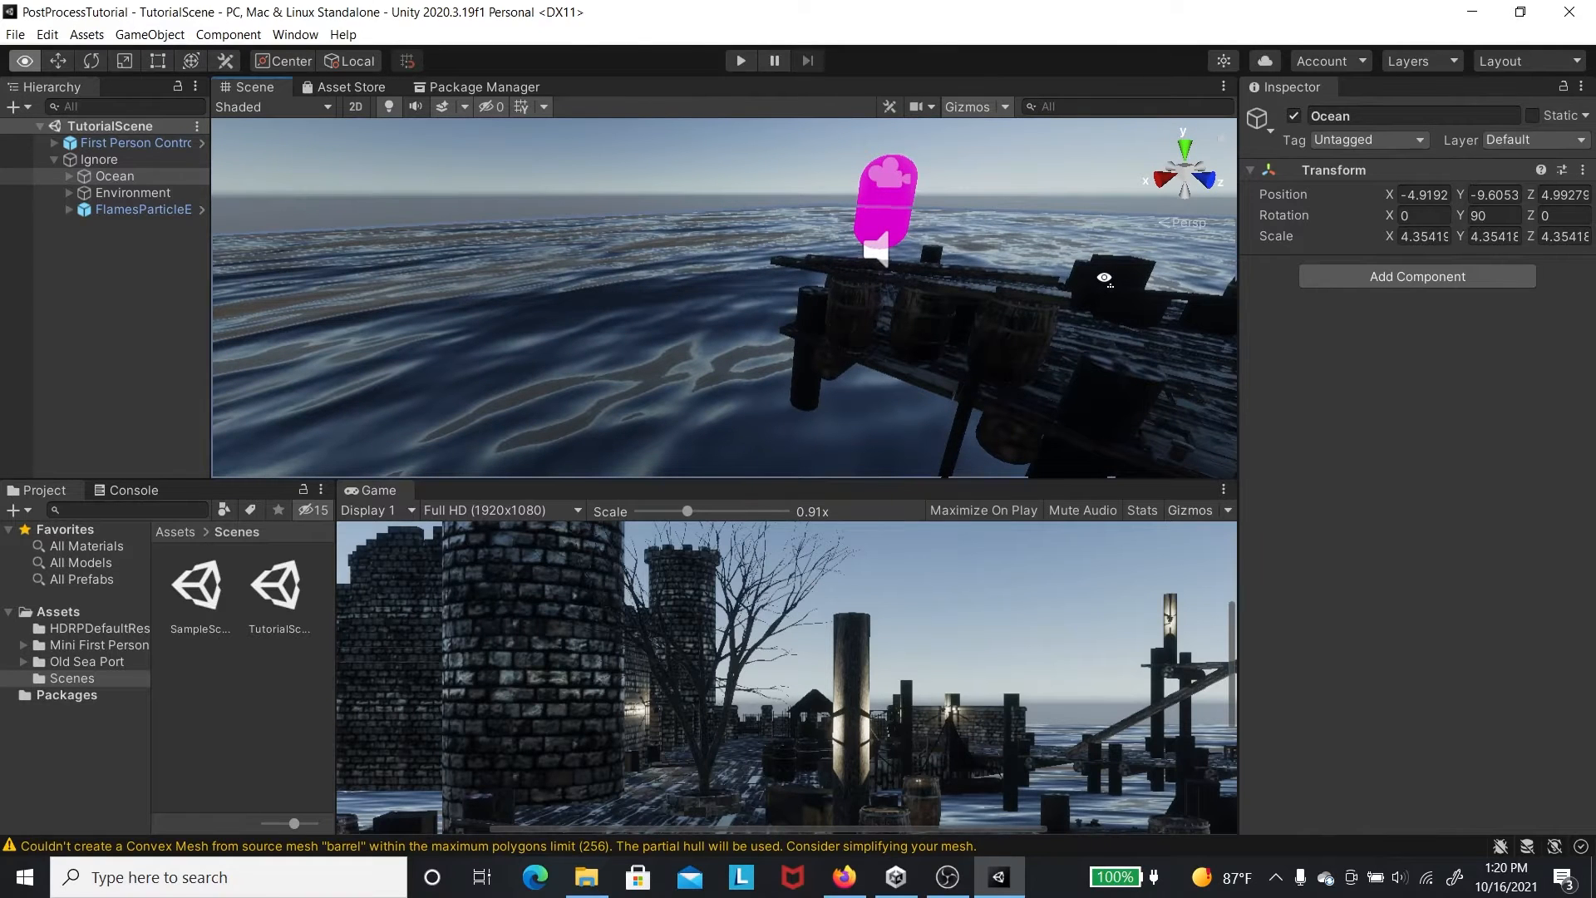
{"action": "right_click_drag", "start_coordinate": [1104, 278], "coordinate": [657, 262]}
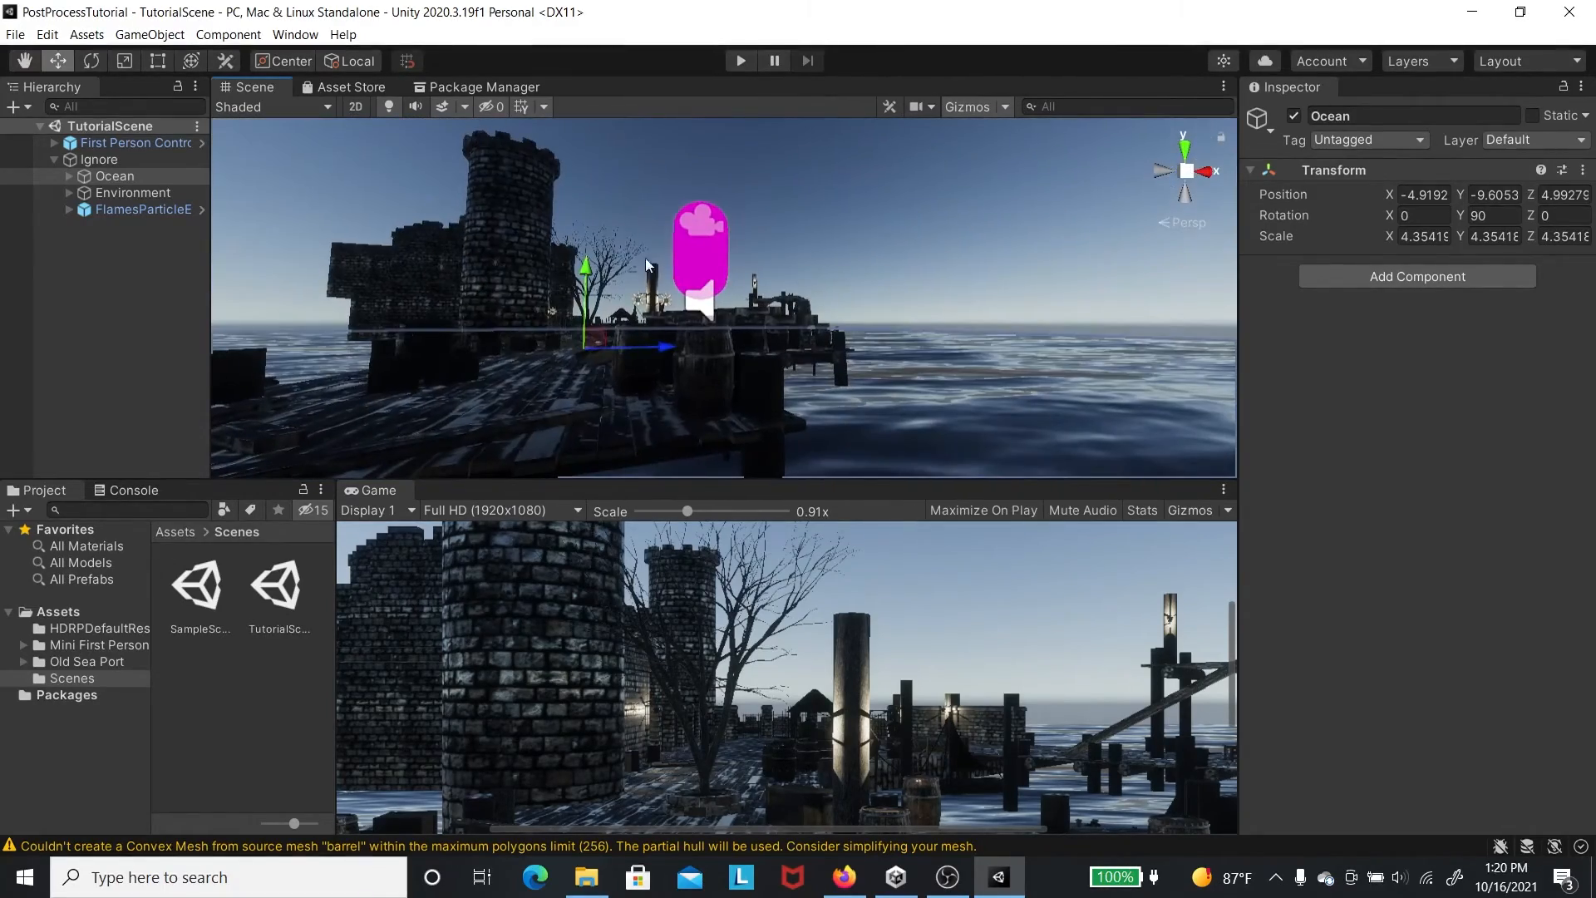
- Examine the player's Capsule Mesh and the castle's building segments up close in the Scene view, and clear the selection
{"action": "left_click", "coordinate": [694, 256]}
{"action": "left_click", "coordinate": [694, 256]}
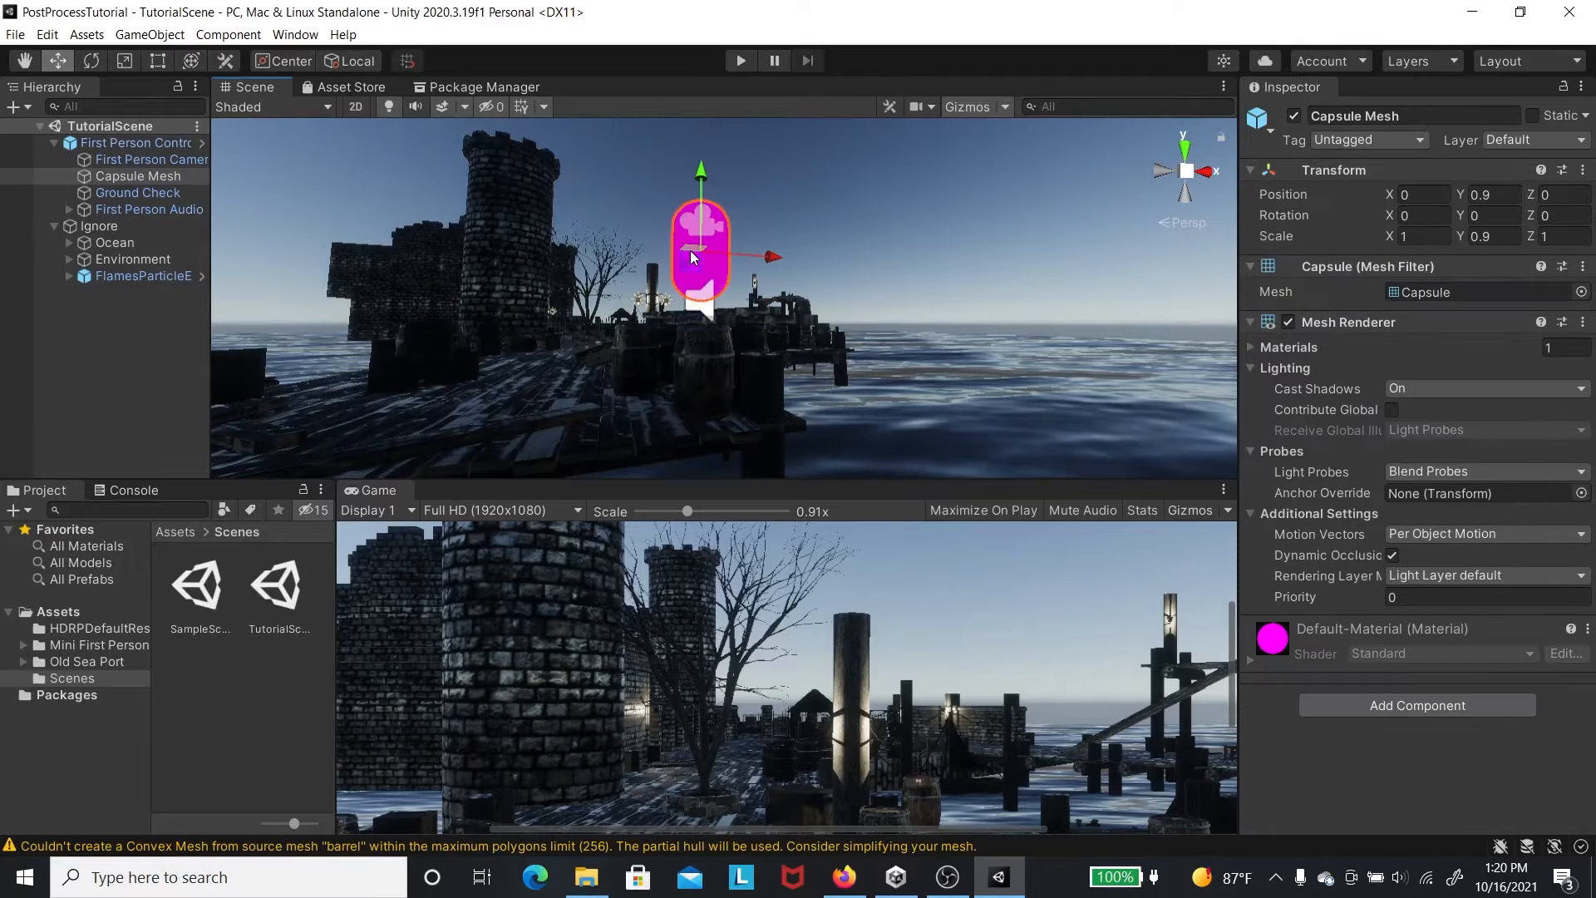
{"action": "key", "text": "f"}
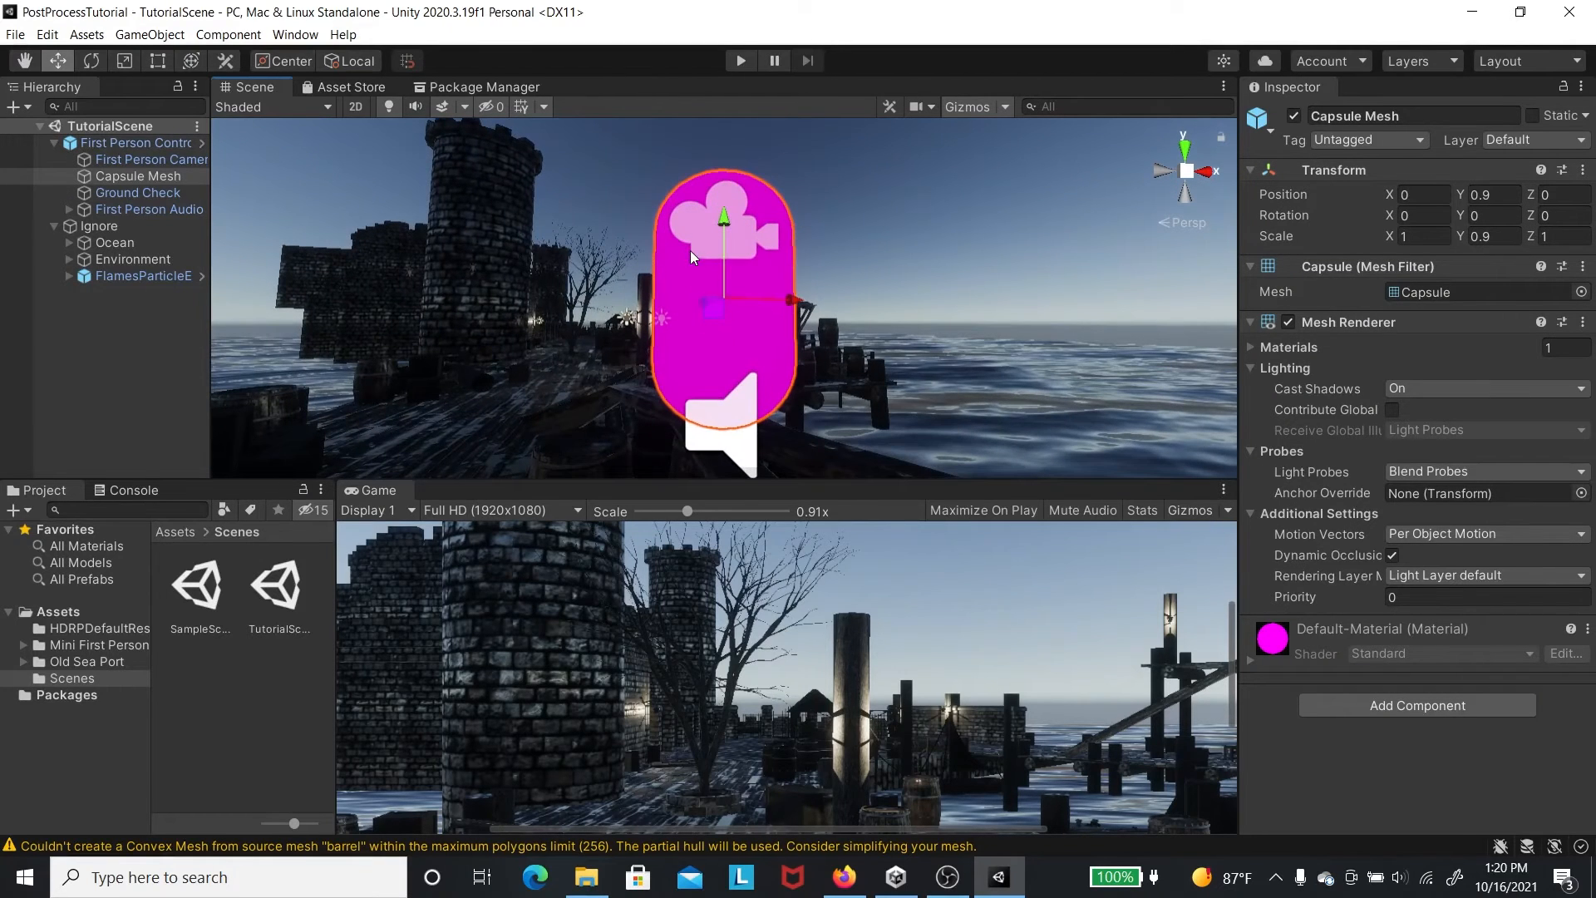
{"action": "left_click", "coordinate": [476, 262]}
{"action": "key", "text": "f"}
{"action": "left_click", "coordinate": [547, 376]}
{"action": "key", "text": "f"}
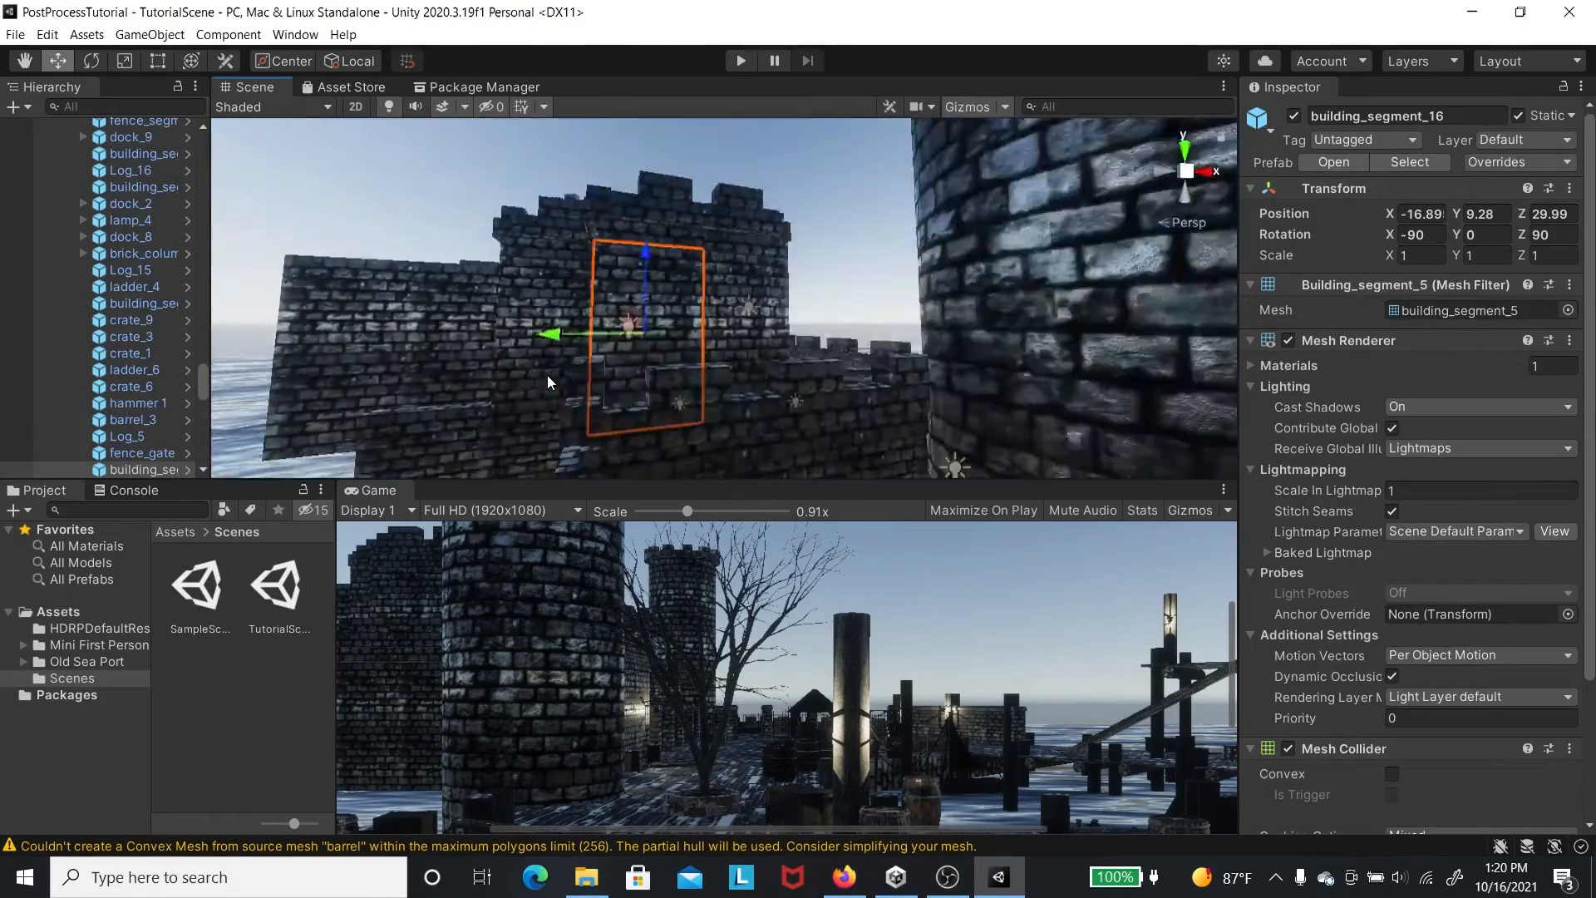
{"action": "left_click", "coordinate": [1085, 421]}
{"action": "key", "text": "f"}
{"action": "right_click_drag", "start_coordinate": [1084, 421], "coordinate": [822, 278]}
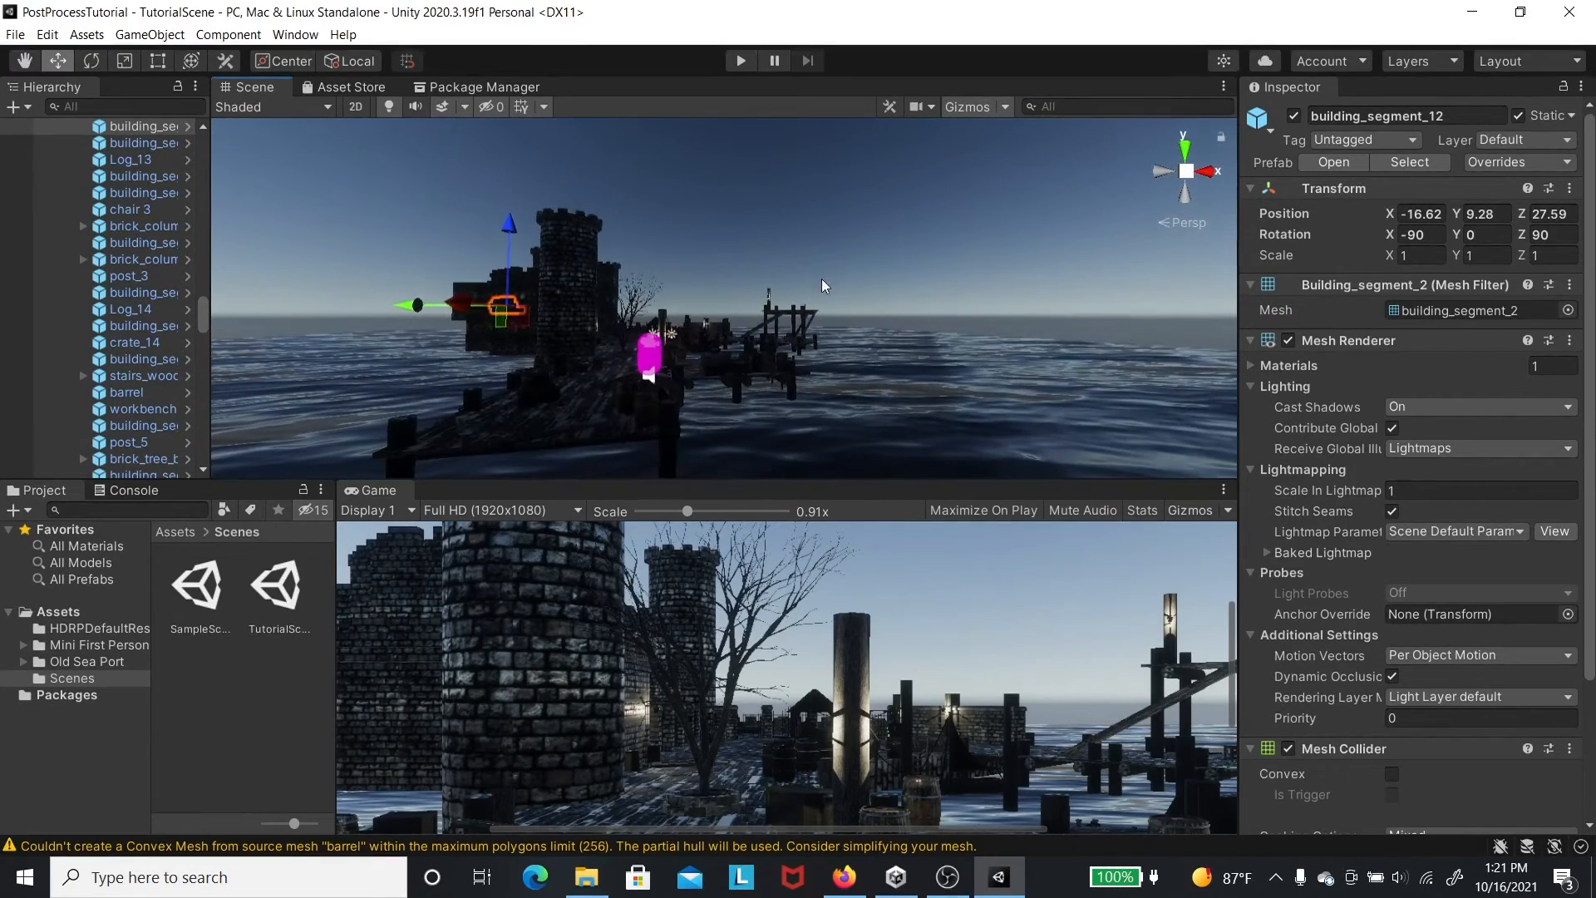
{"action": "left_click", "coordinate": [791, 267]}
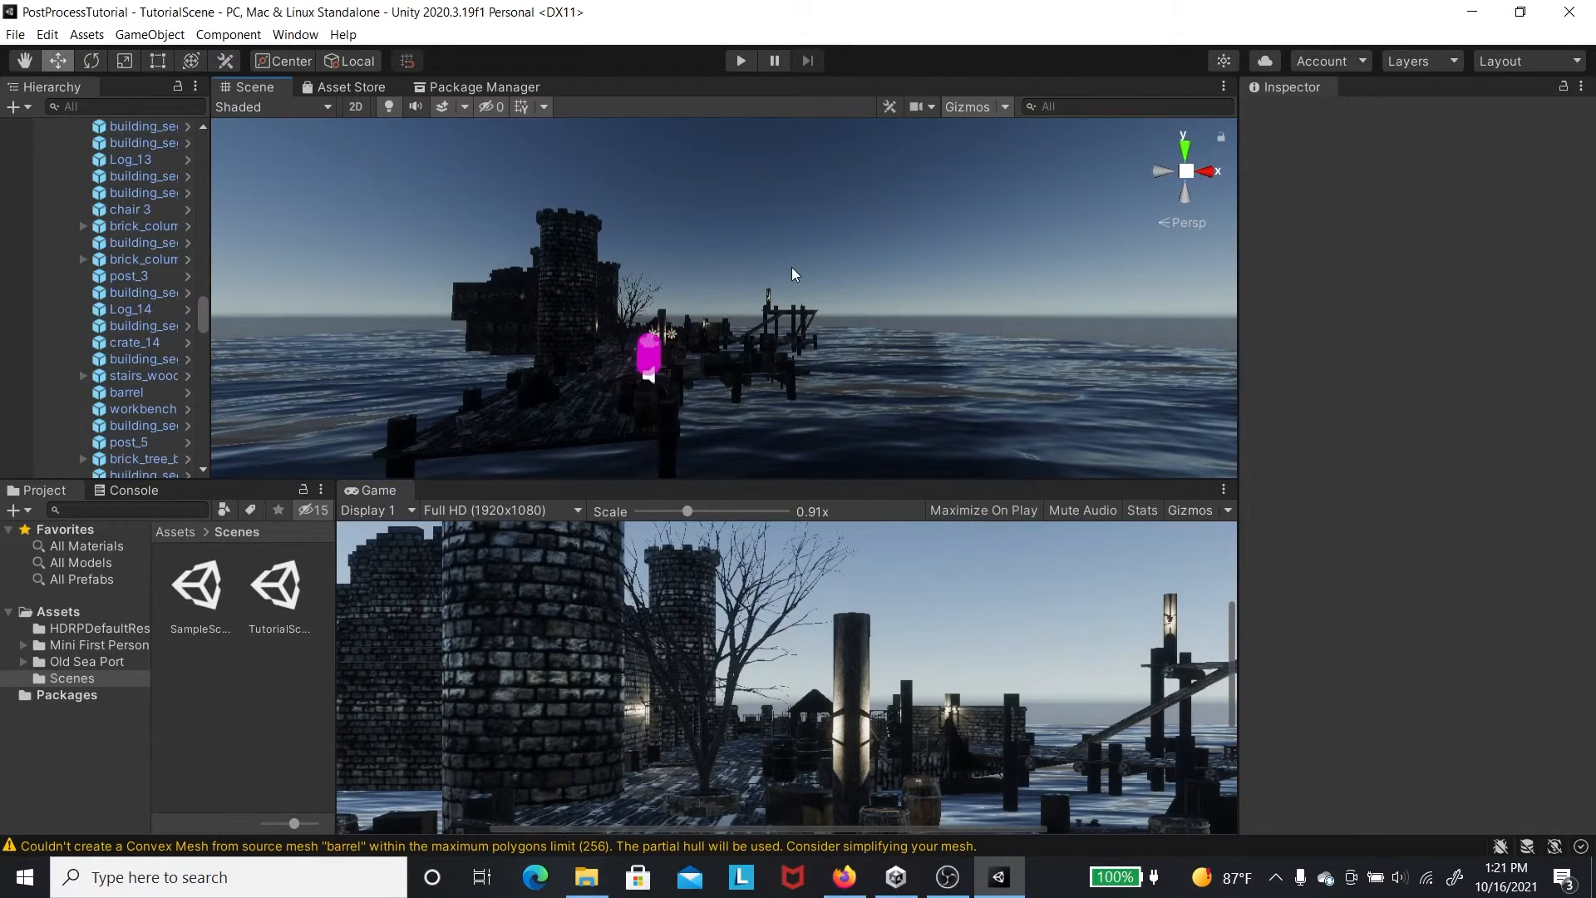
- Collapse the Ignore group in the Hierarchy, leaving the First Person Controller's children expanded
{"action": "scroll", "coordinate": [192, 163], "scroll_direction": "up", "scroll_amount": 10}
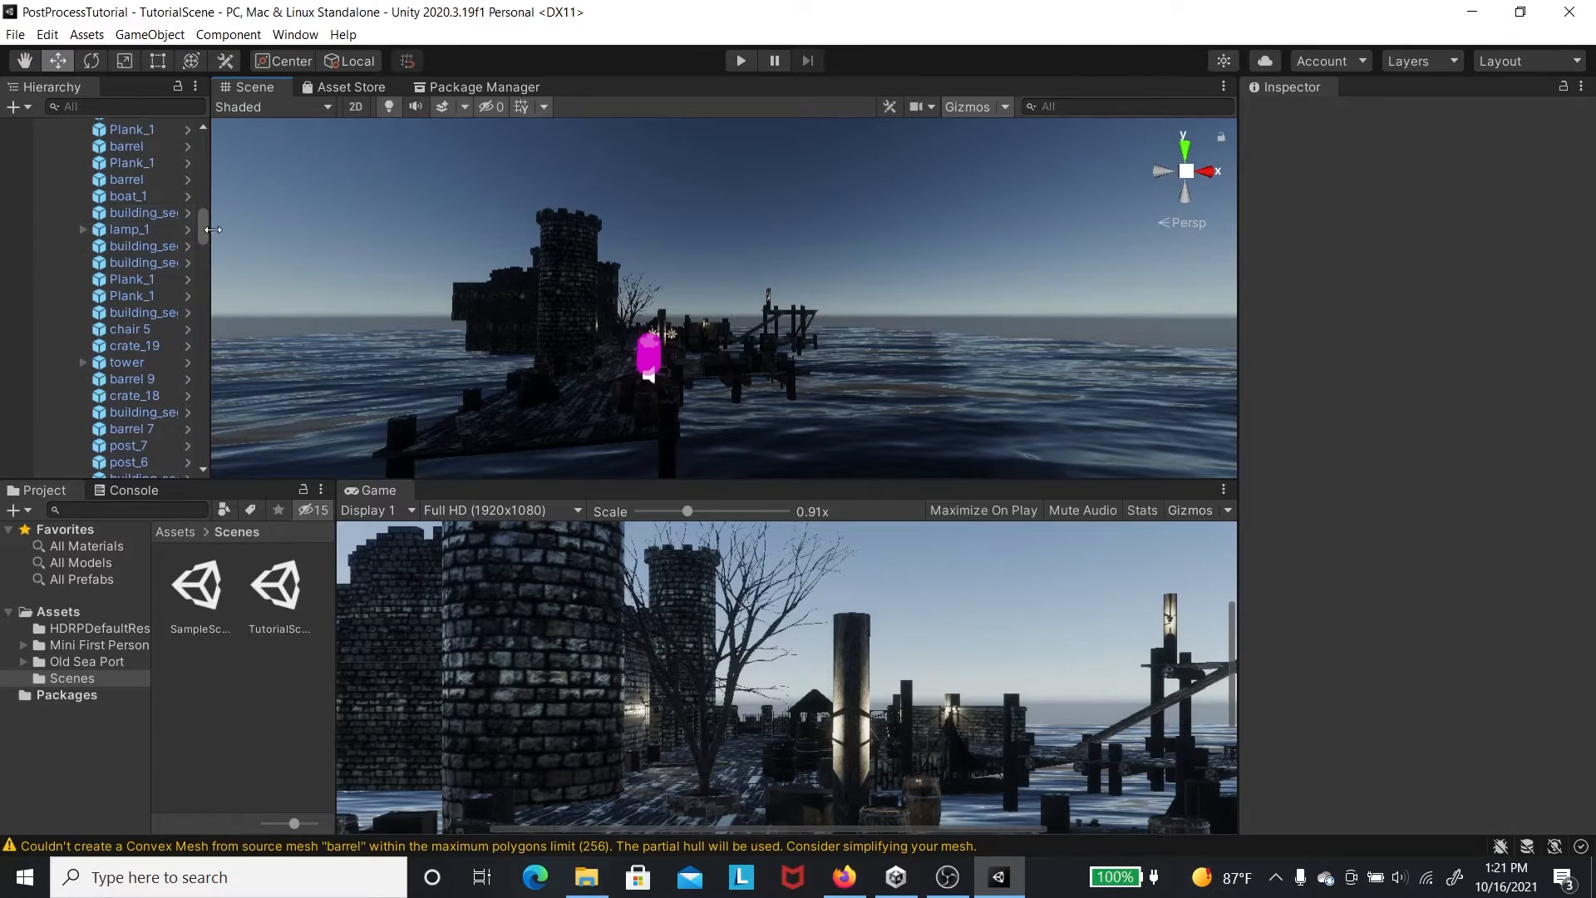
{"action": "scroll", "coordinate": [202, 223], "scroll_direction": "up", "scroll_amount": 10}
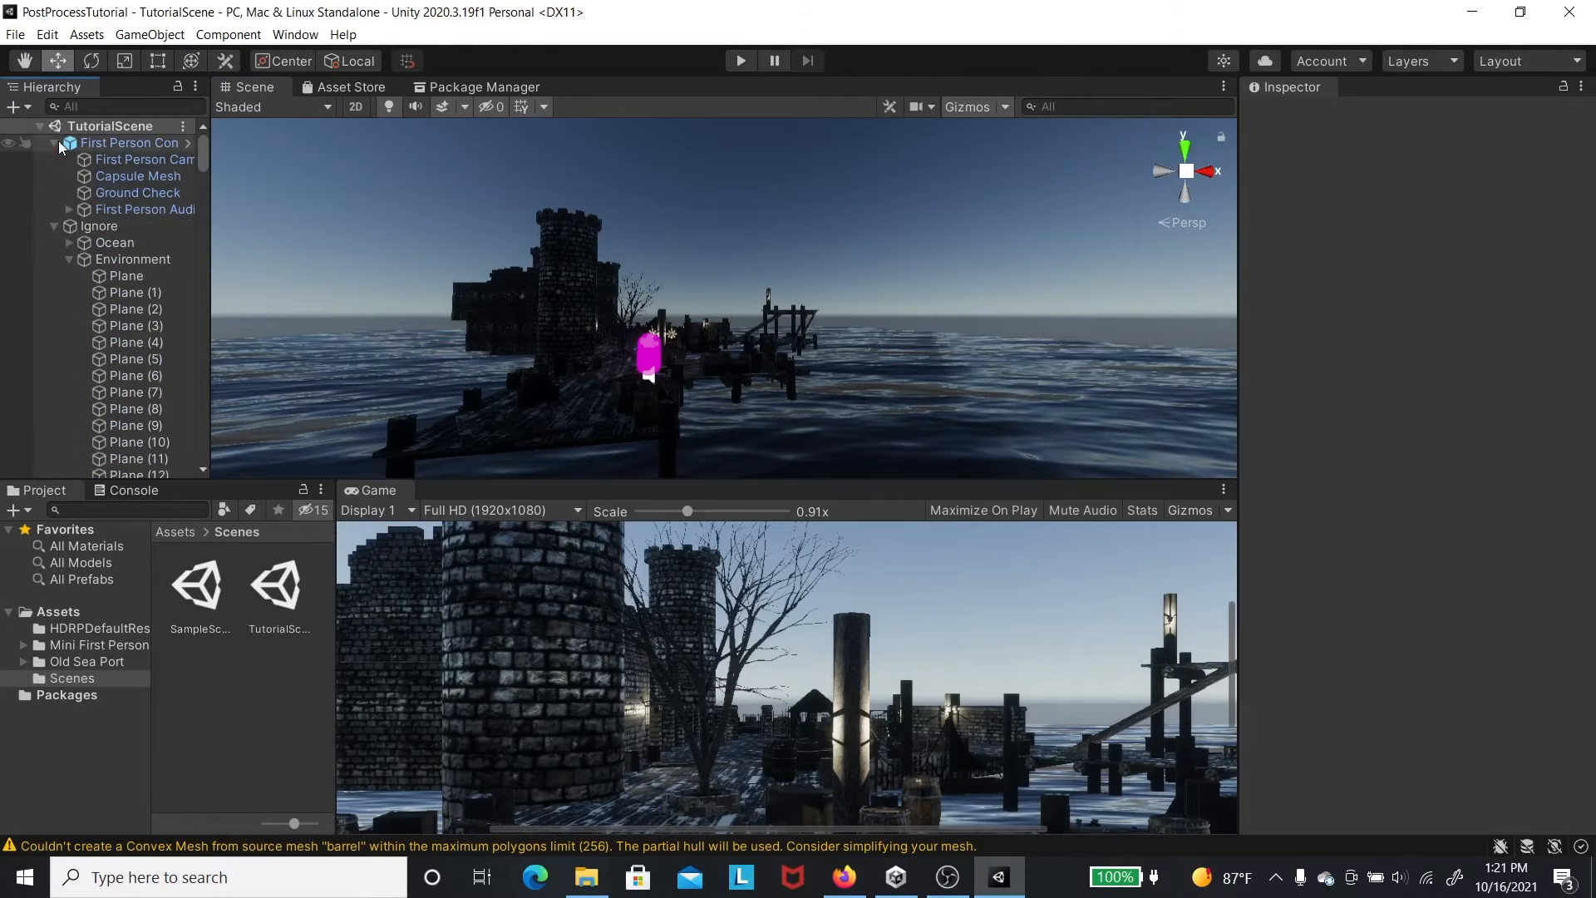
{"action": "left_click", "coordinate": [53, 138]}
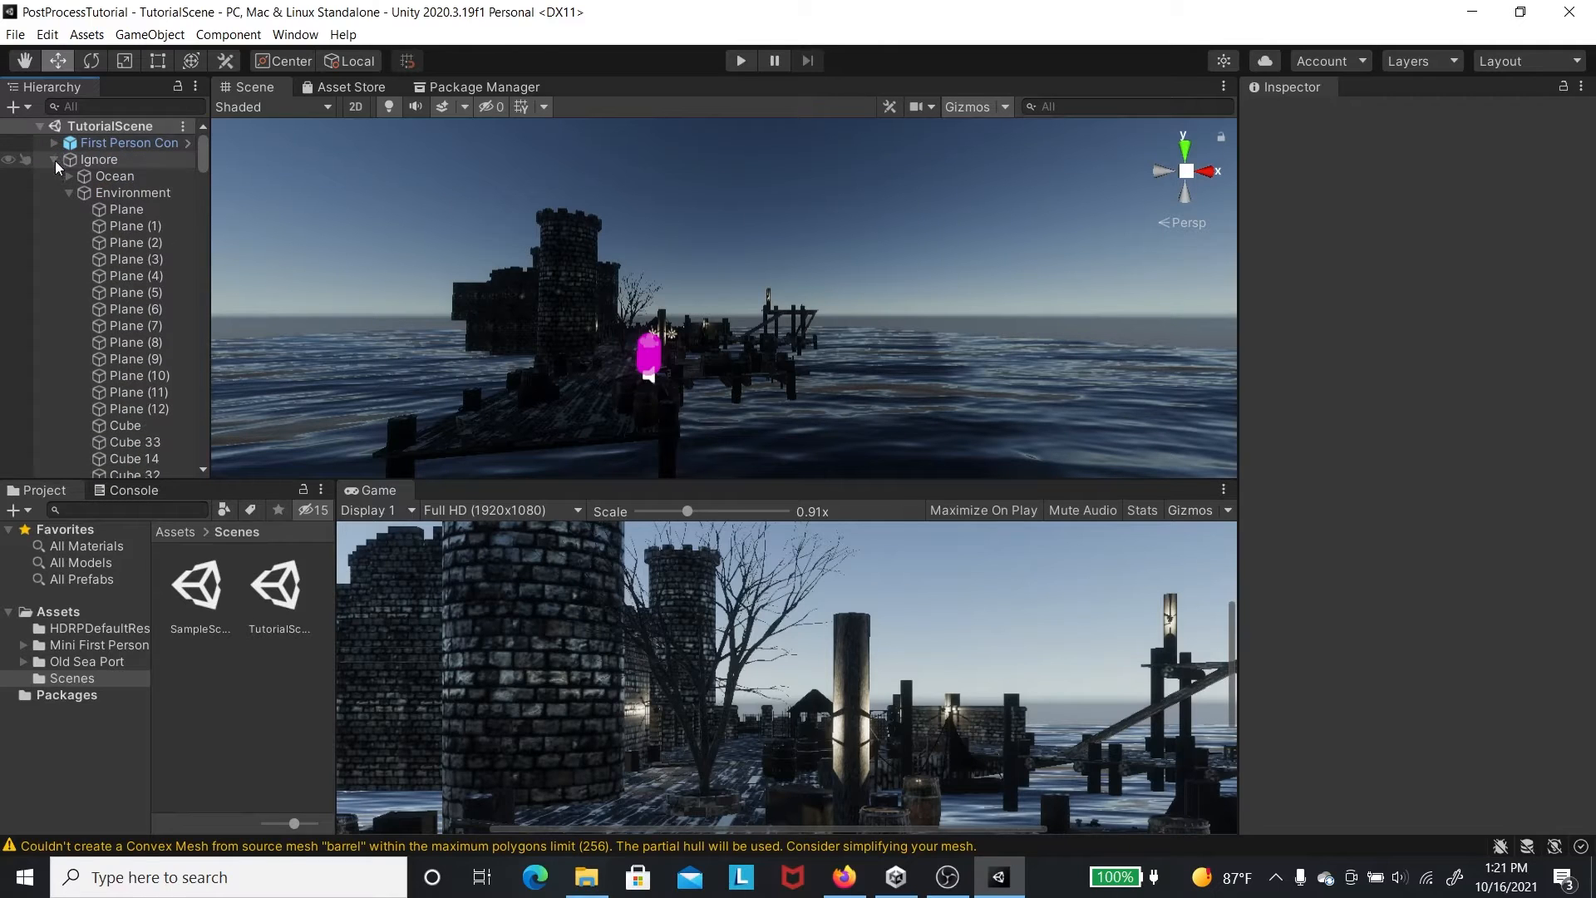
{"action": "left_click", "coordinate": [54, 160]}
{"action": "left_click", "coordinate": [52, 142]}
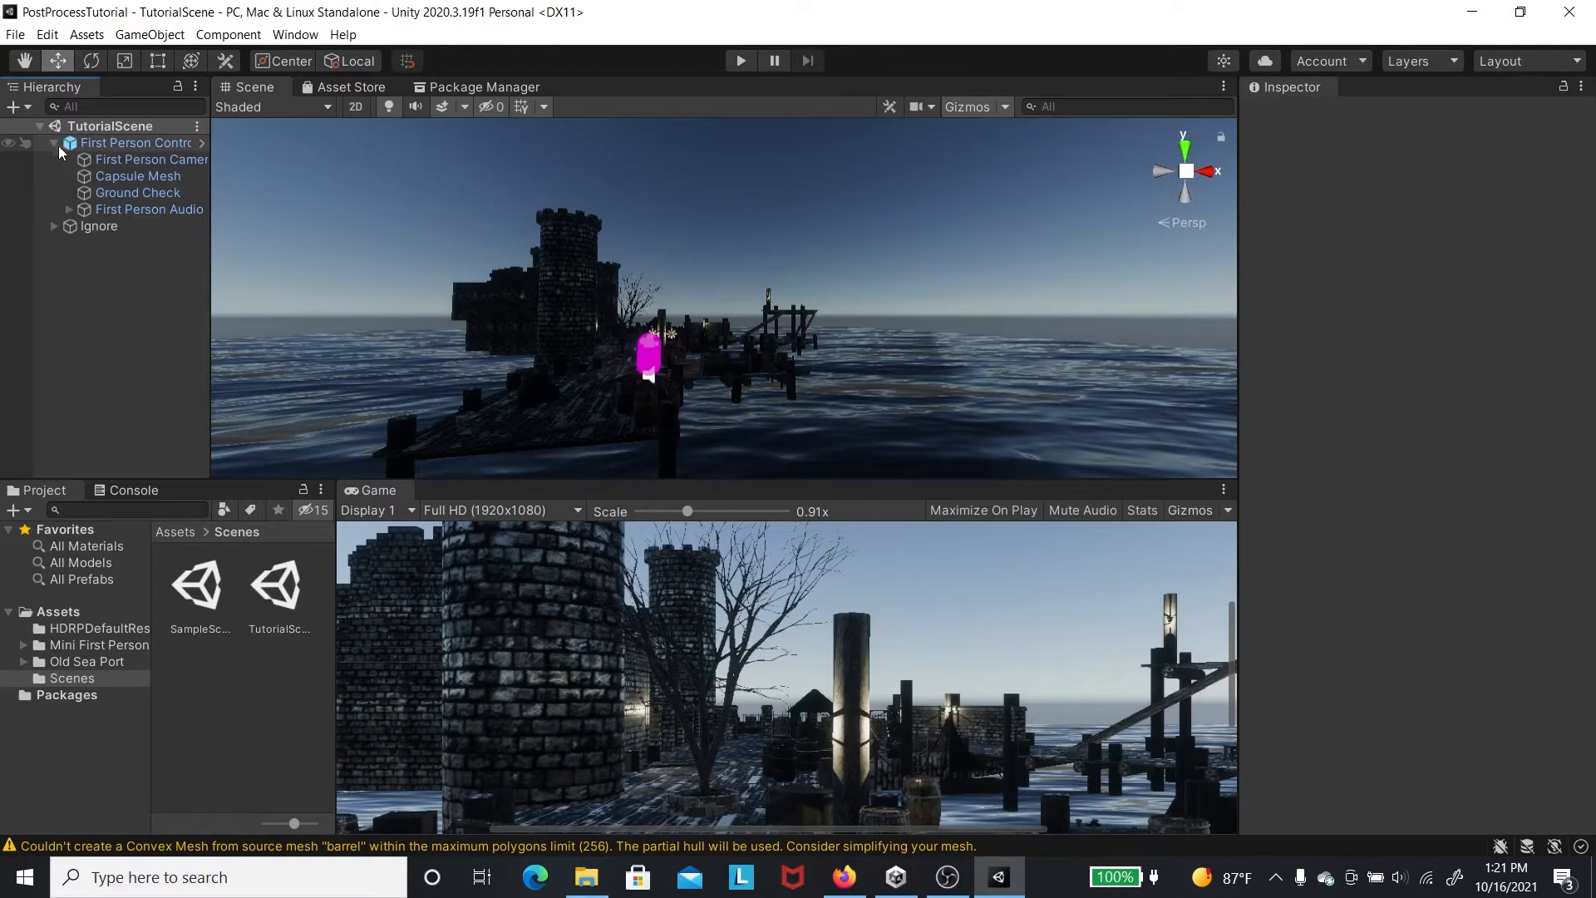
- Add a Volume component to the First Person Camera and create a new profile for it
{"action": "left_click", "coordinate": [111, 162]}
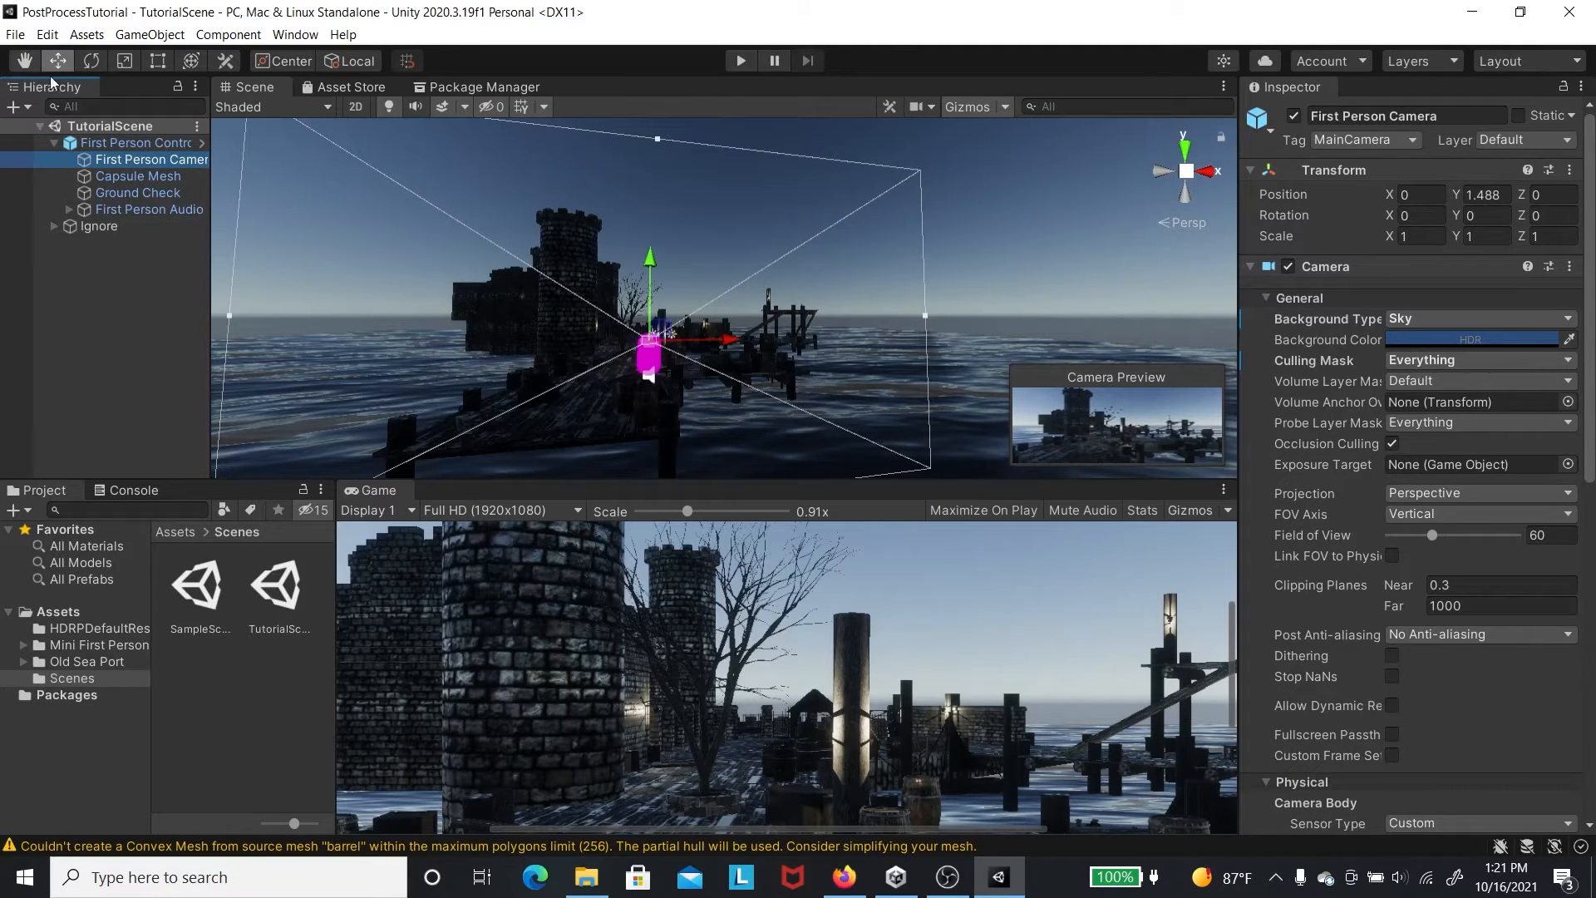
{"action": "left_click", "coordinate": [140, 144]}
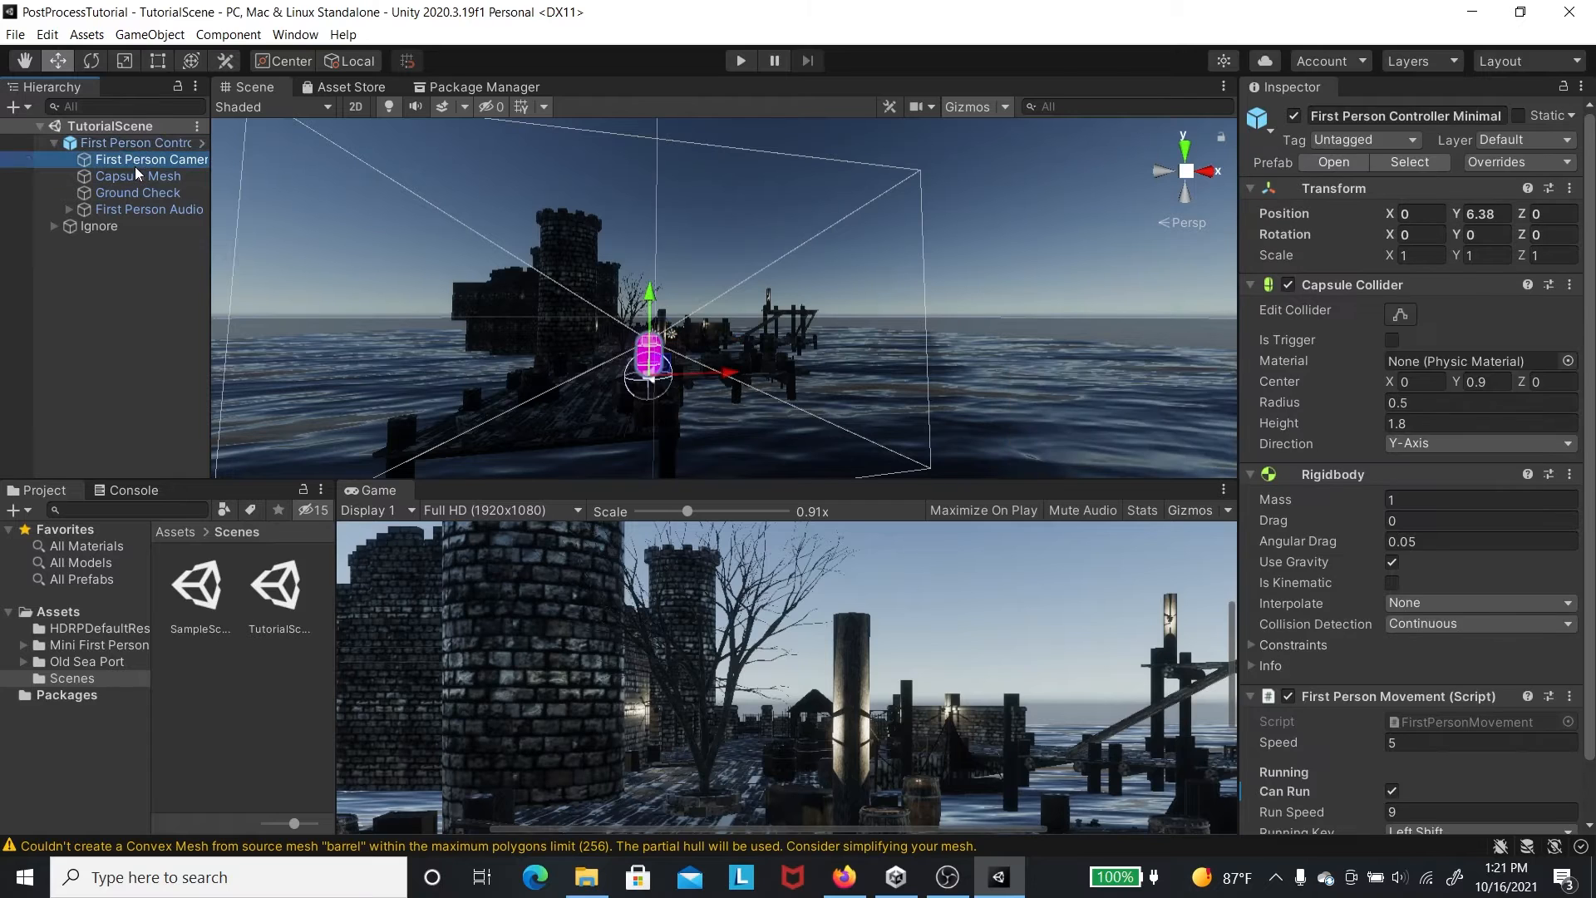
{"action": "left_click", "coordinate": [134, 163]}
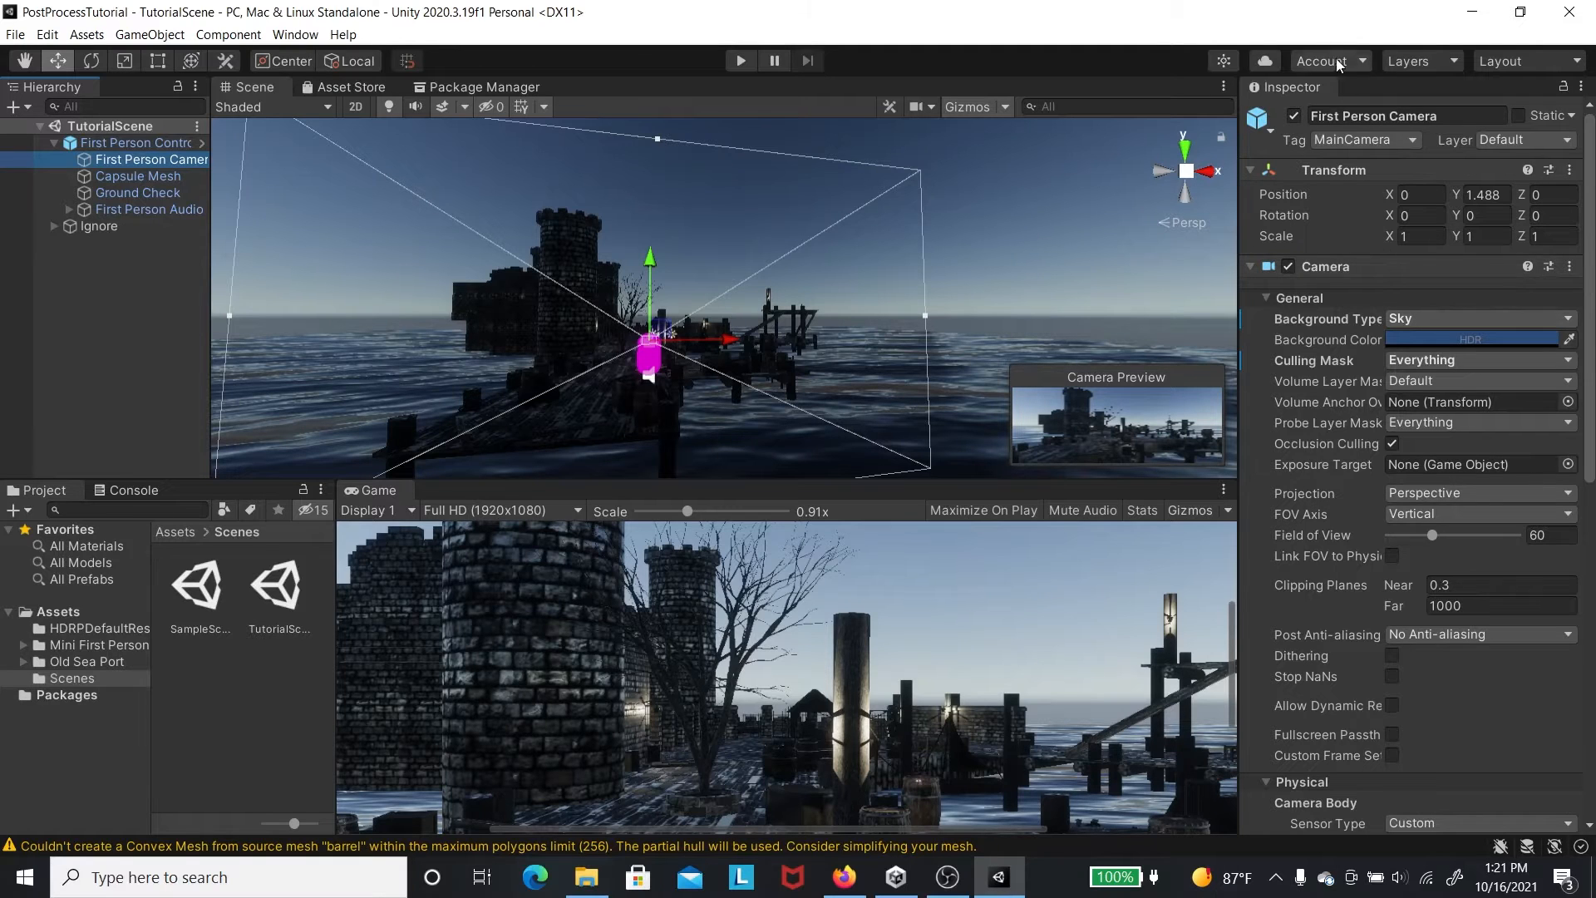
{"action": "scroll", "coordinate": [1393, 170], "scroll_direction": "down", "scroll_amount": 10}
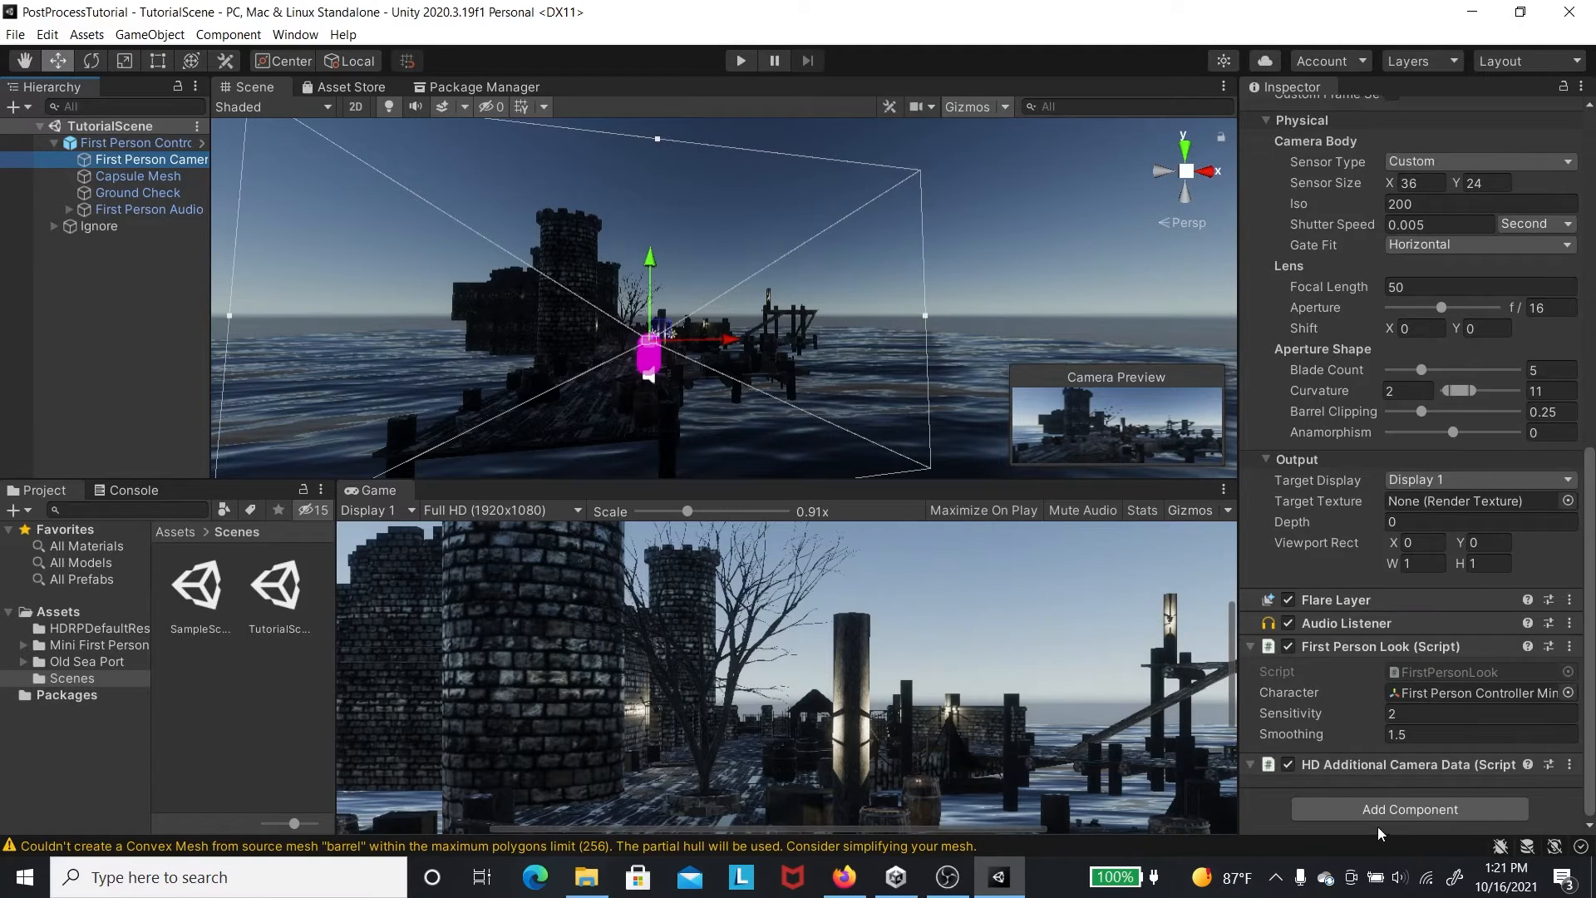
{"action": "left_click", "coordinate": [1360, 810]}
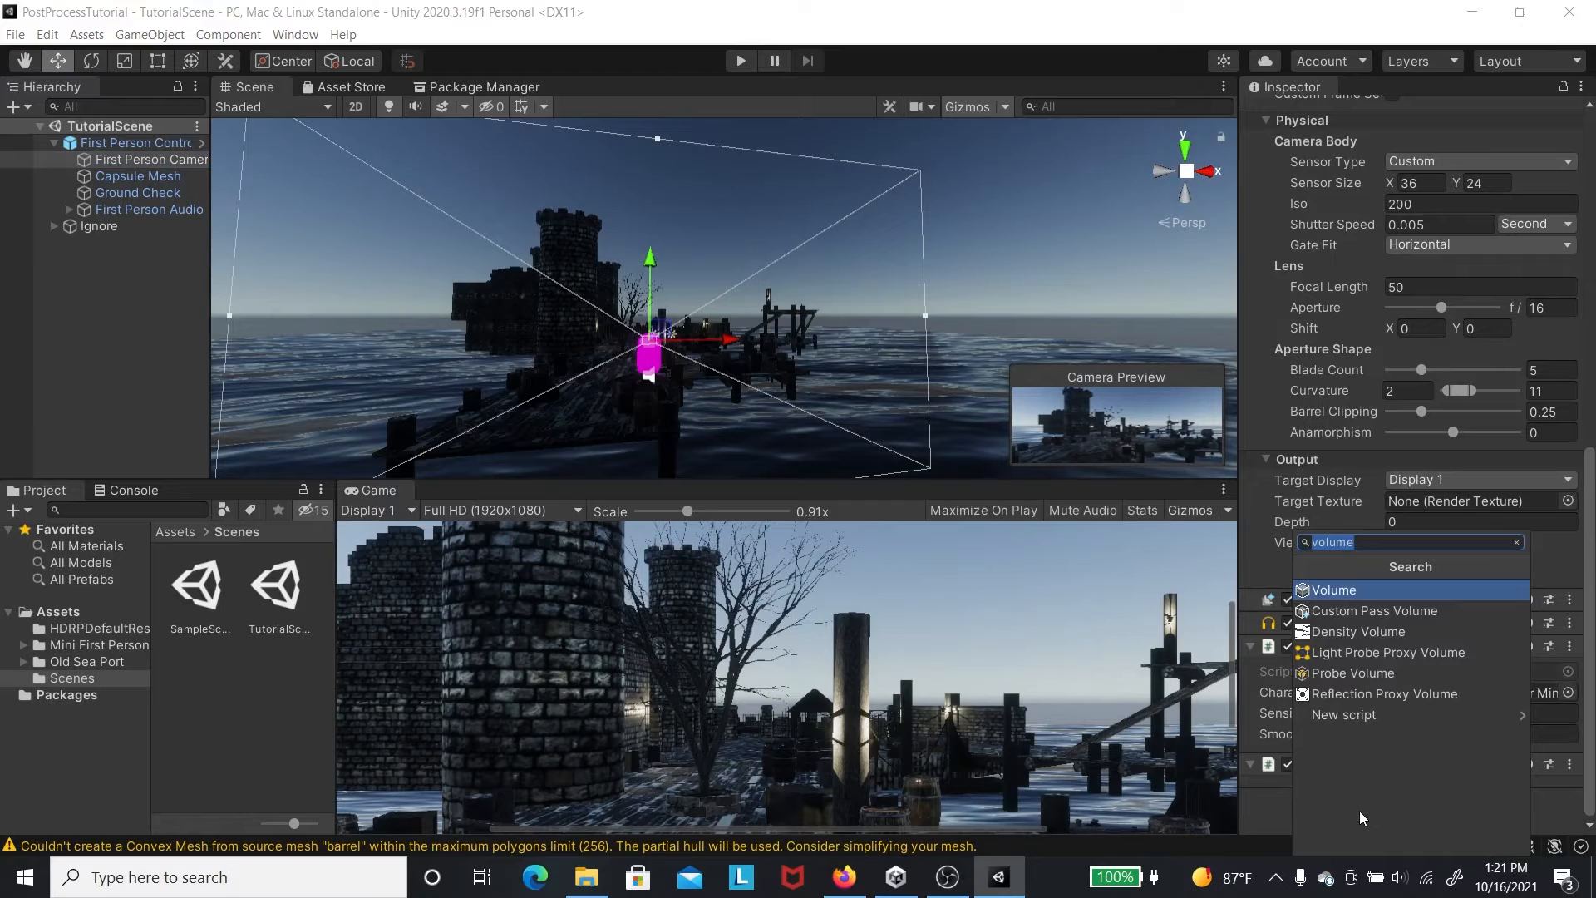
{"action": "type", "text": "volu"}
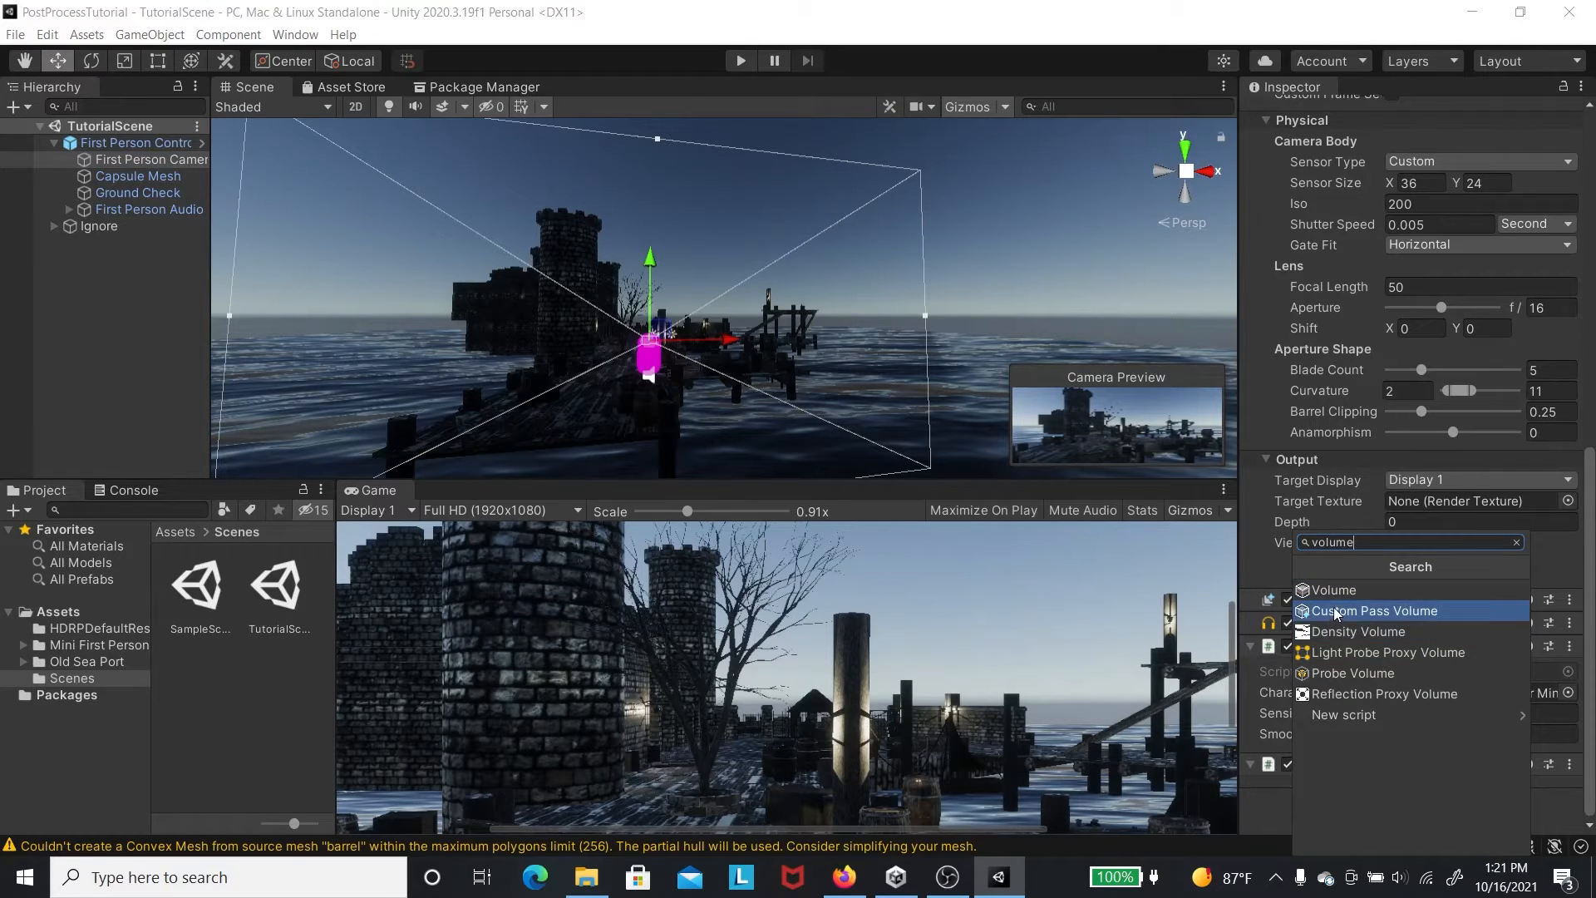
{"action": "left_click", "coordinate": [1363, 591]}
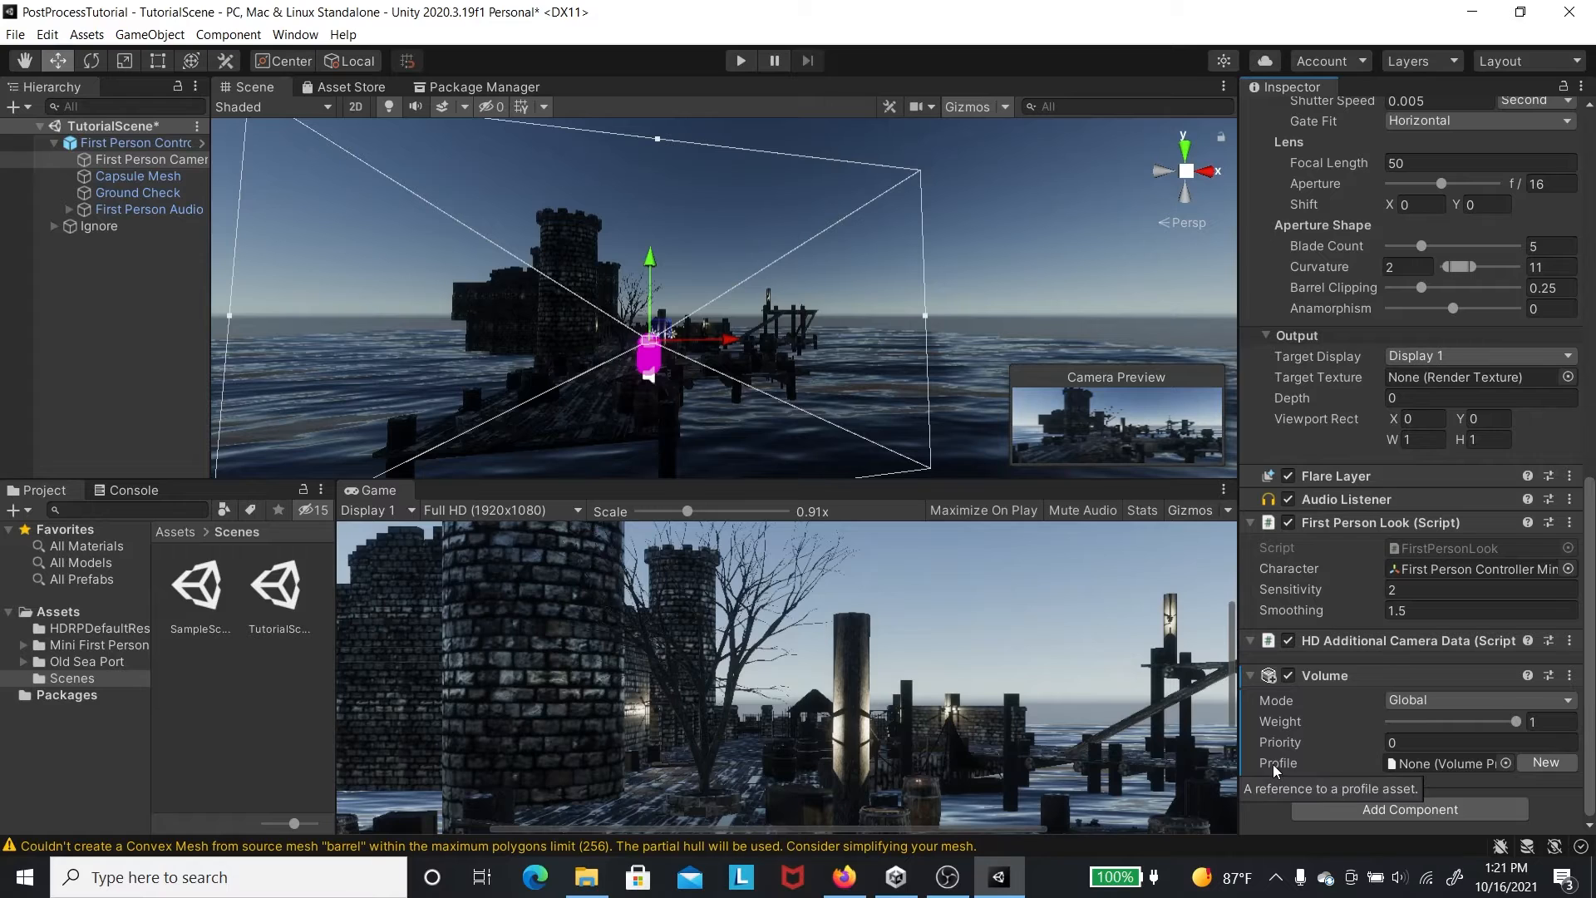
{"action": "left_click", "coordinate": [1538, 761]}
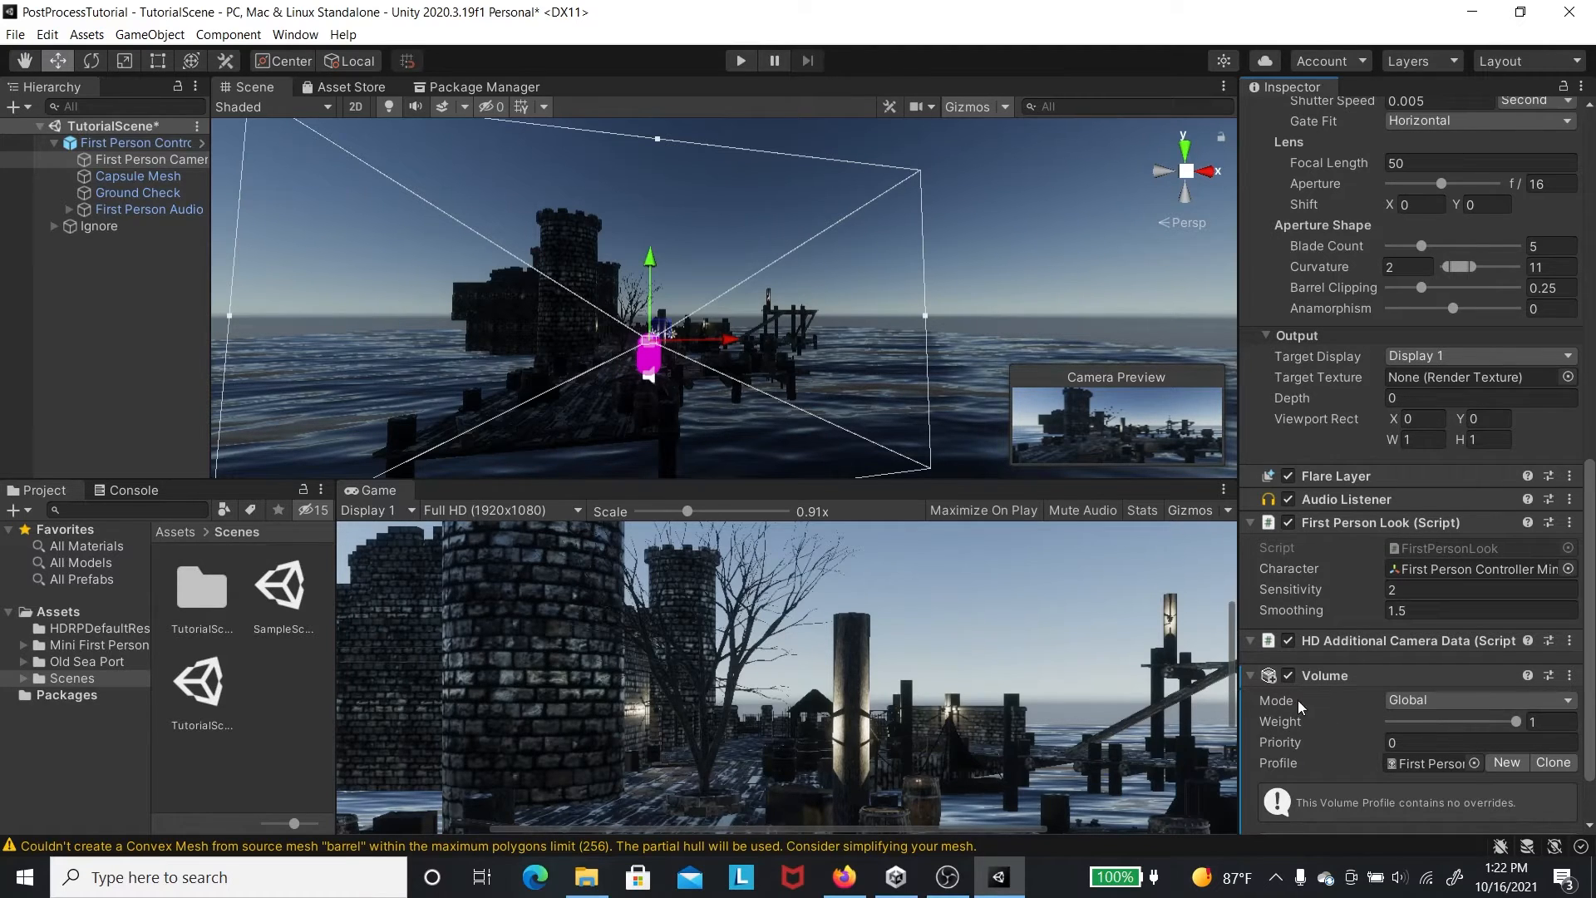
- Check the explanation and available options for the Volume component's Mode
{"action": "mouse_move", "coordinate": [1299, 699]}
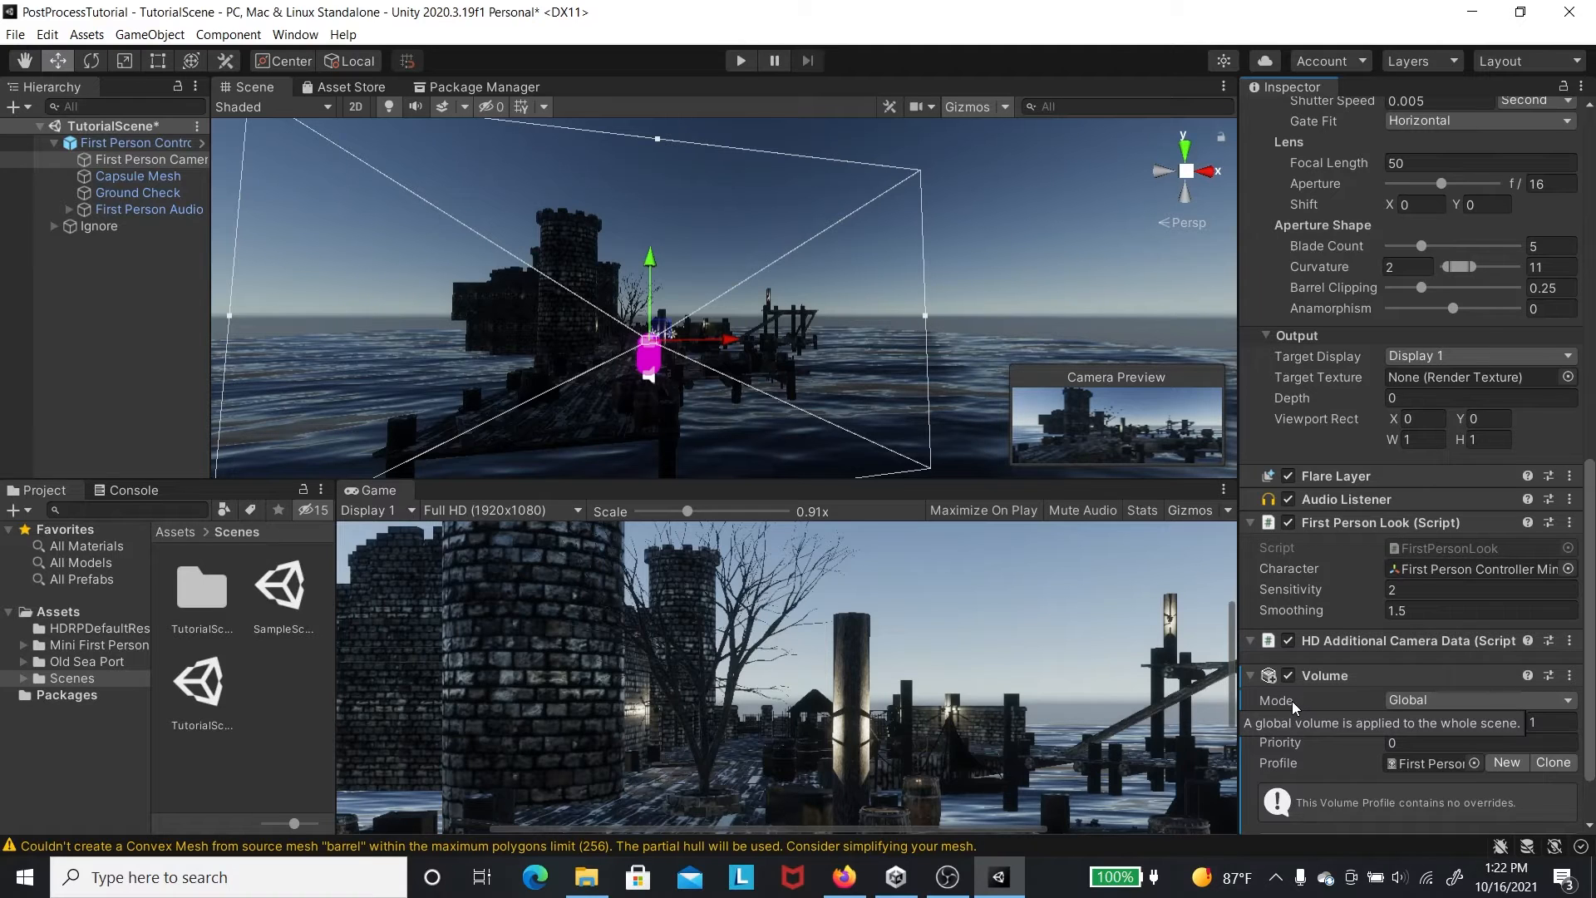
{"action": "left_click", "coordinate": [1411, 700]}
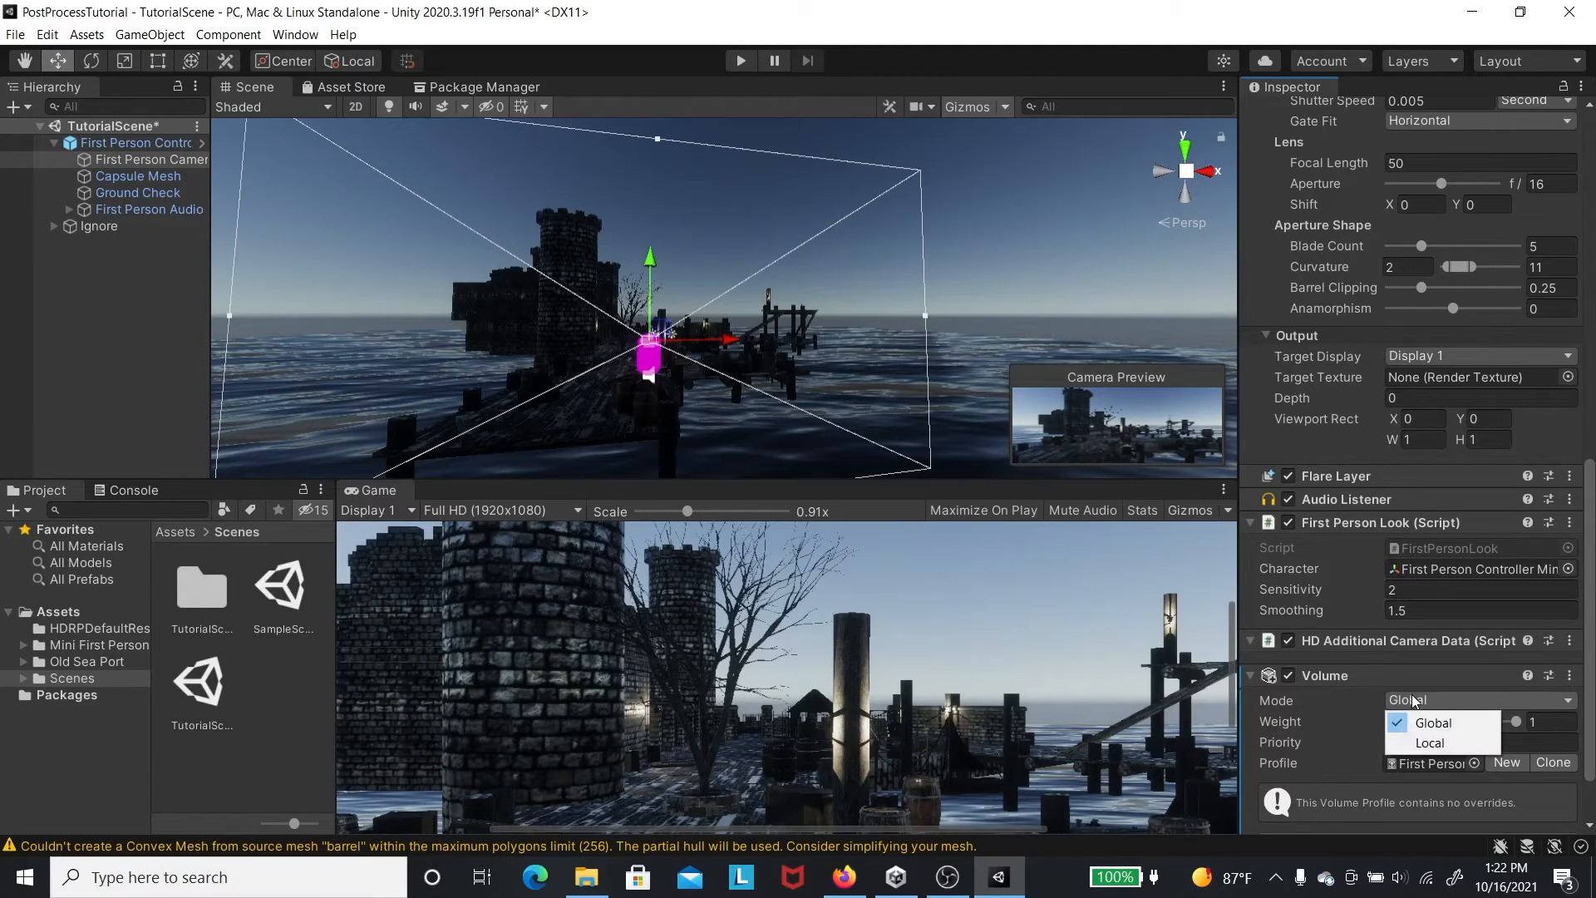
{"action": "left_click", "coordinate": [1064, 222]}
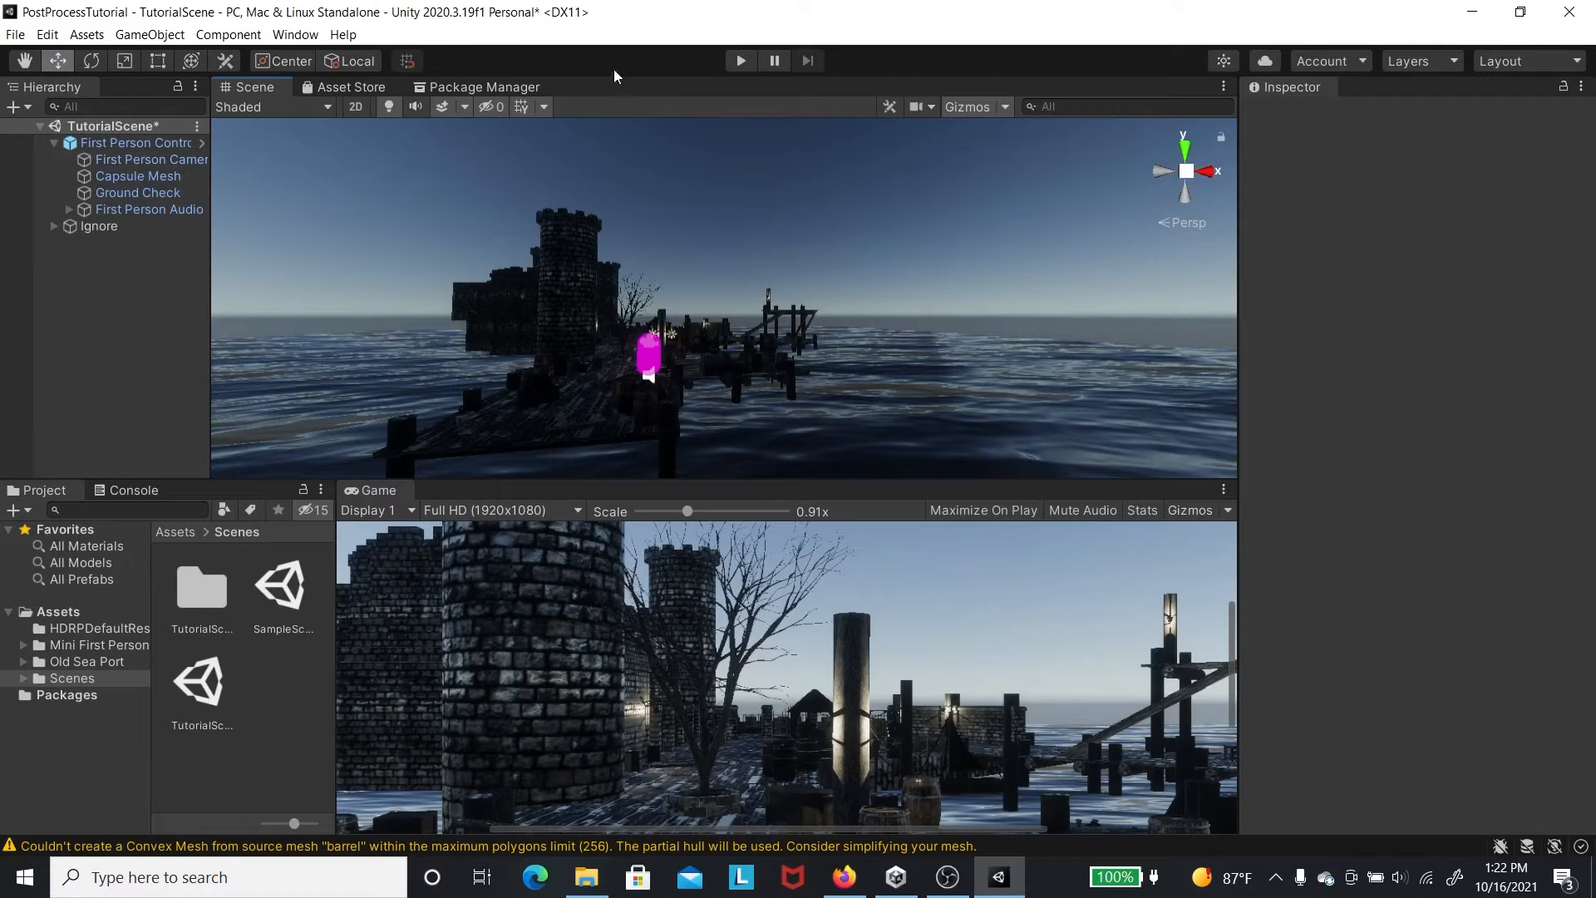
{"action": "right_click_drag", "start_coordinate": [902, 297], "coordinate": [832, 208]}
- Set the Mode of the First Person Camera's Volume component to Local
{"action": "left_click", "coordinate": [139, 161]}
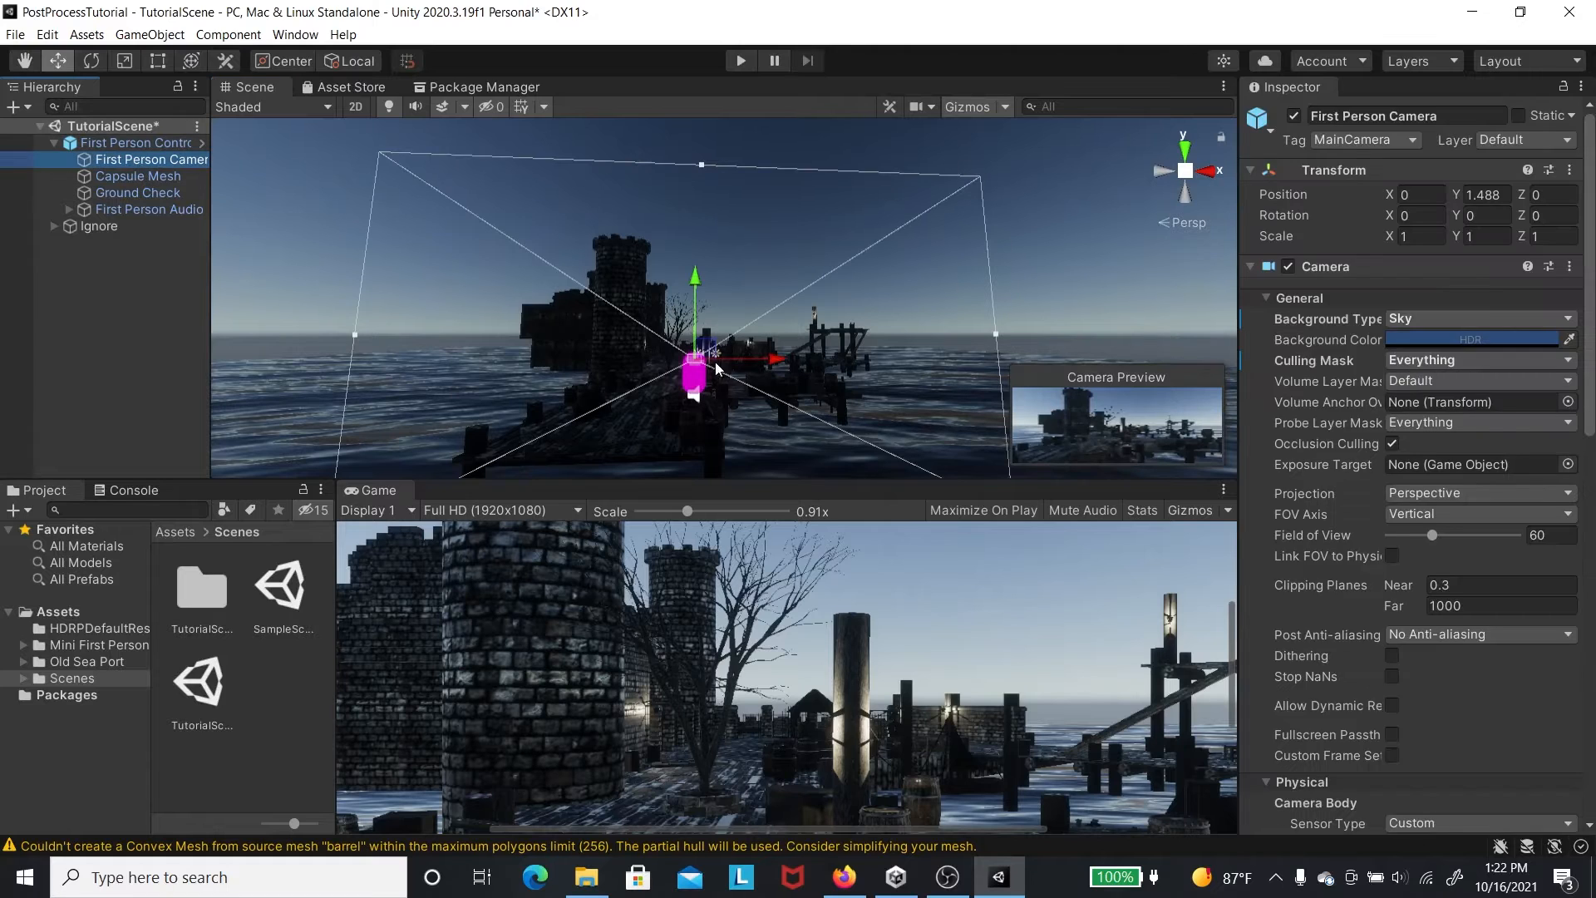
{"action": "scroll", "coordinate": [1404, 731], "scroll_direction": "down", "scroll_amount": 15}
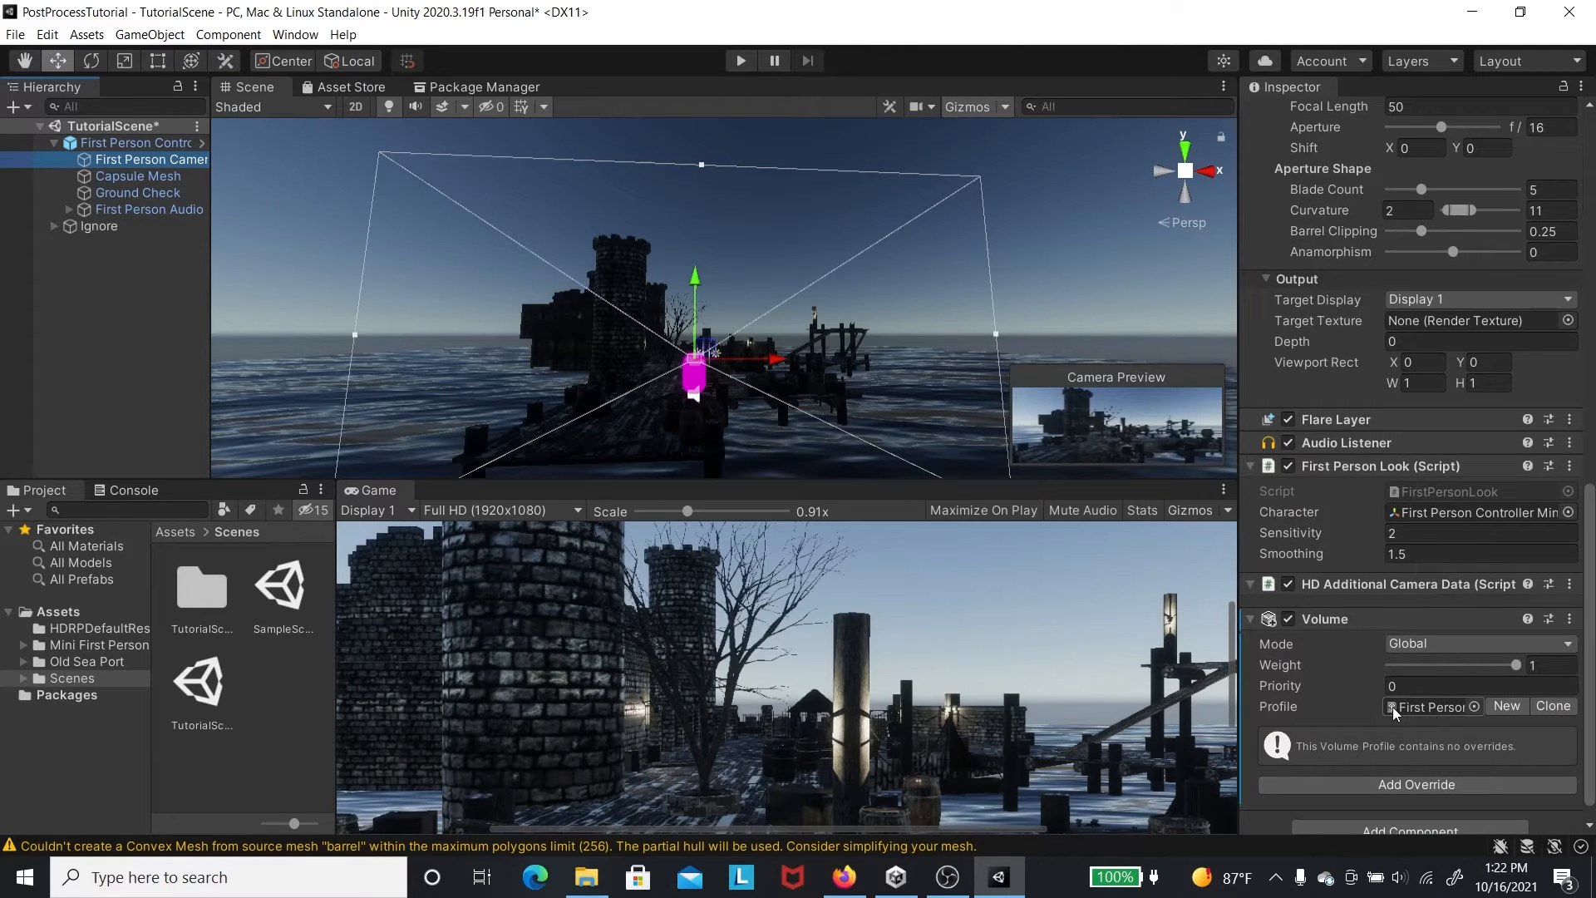
{"action": "left_click", "coordinate": [1402, 645]}
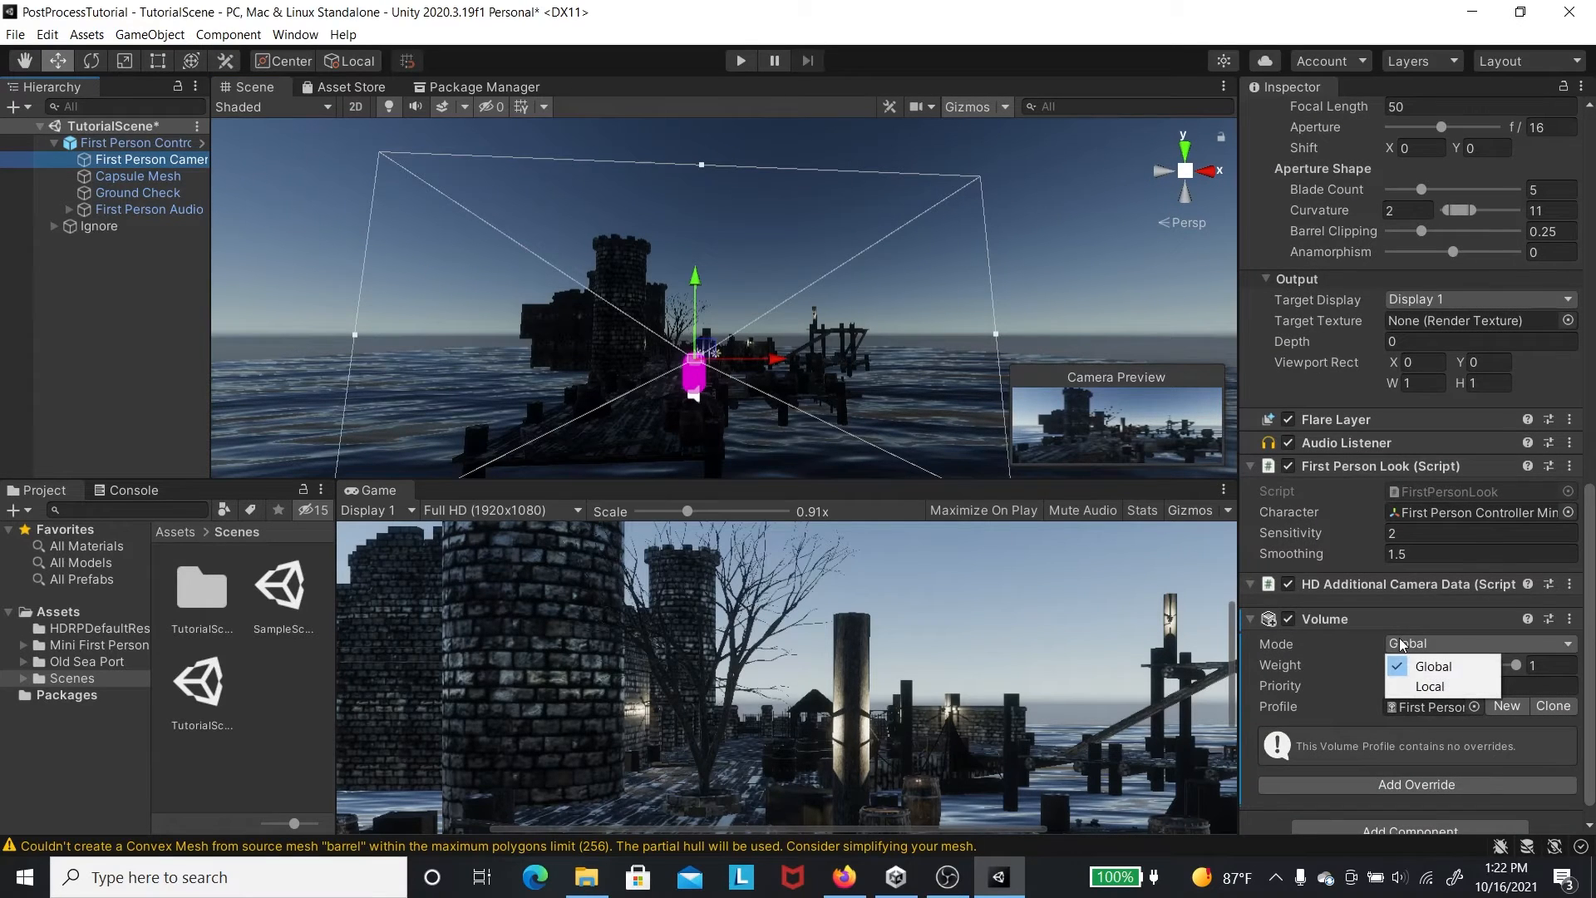
{"action": "left_click", "coordinate": [1405, 686]}
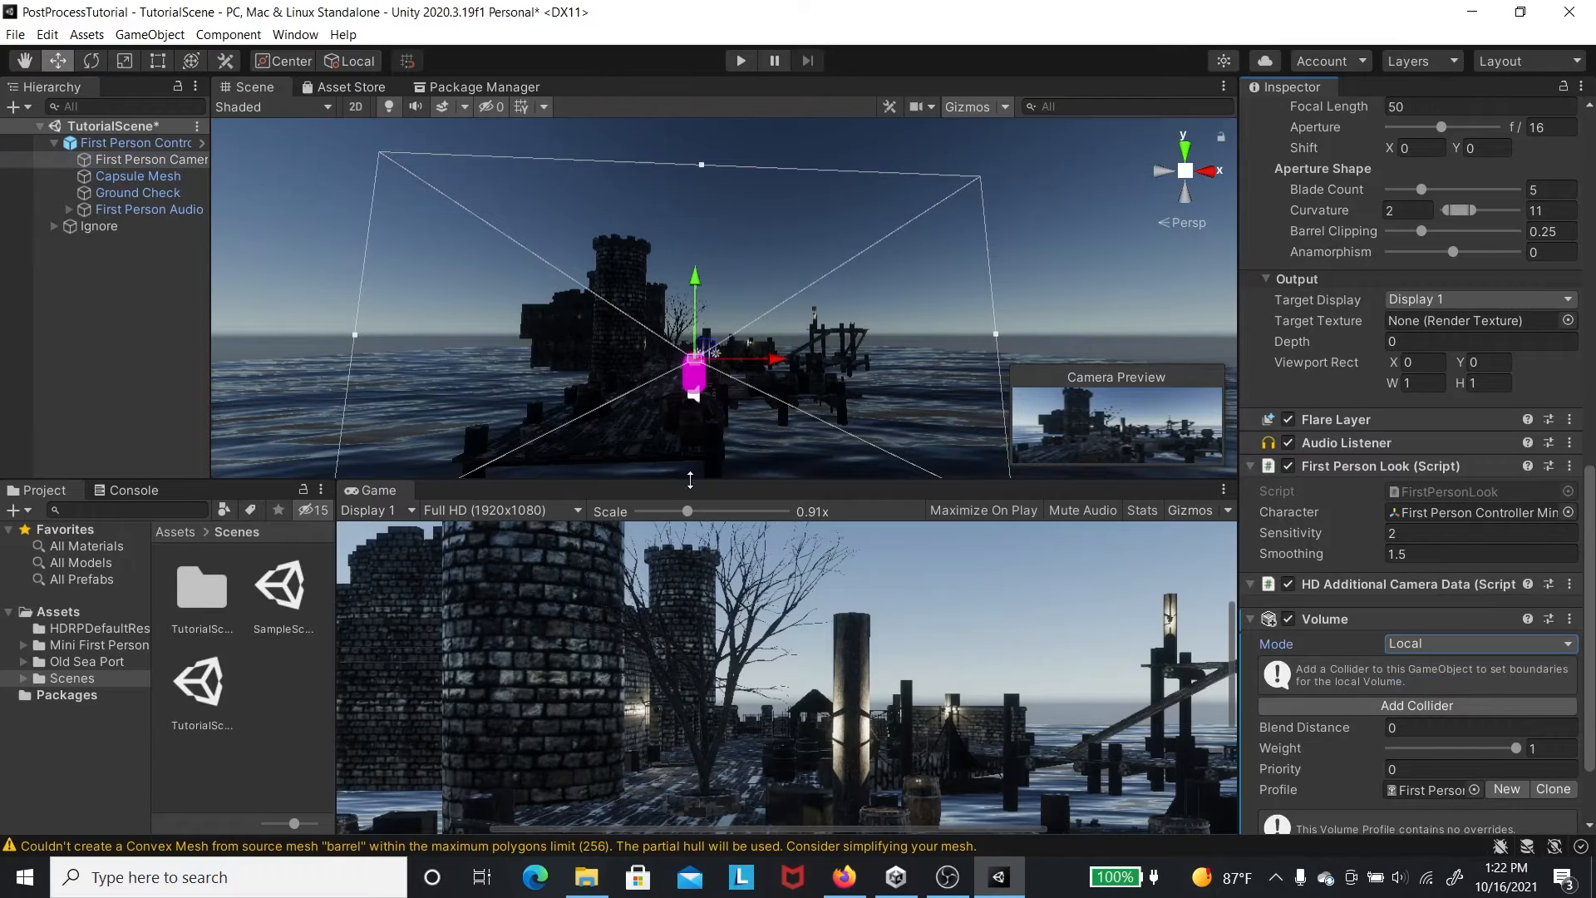
- Add a Box Collider to the First Person Camera's local Volume and enlarge it to X 2.25 and Y 2.53
{"action": "left_click", "coordinate": [1350, 713]}
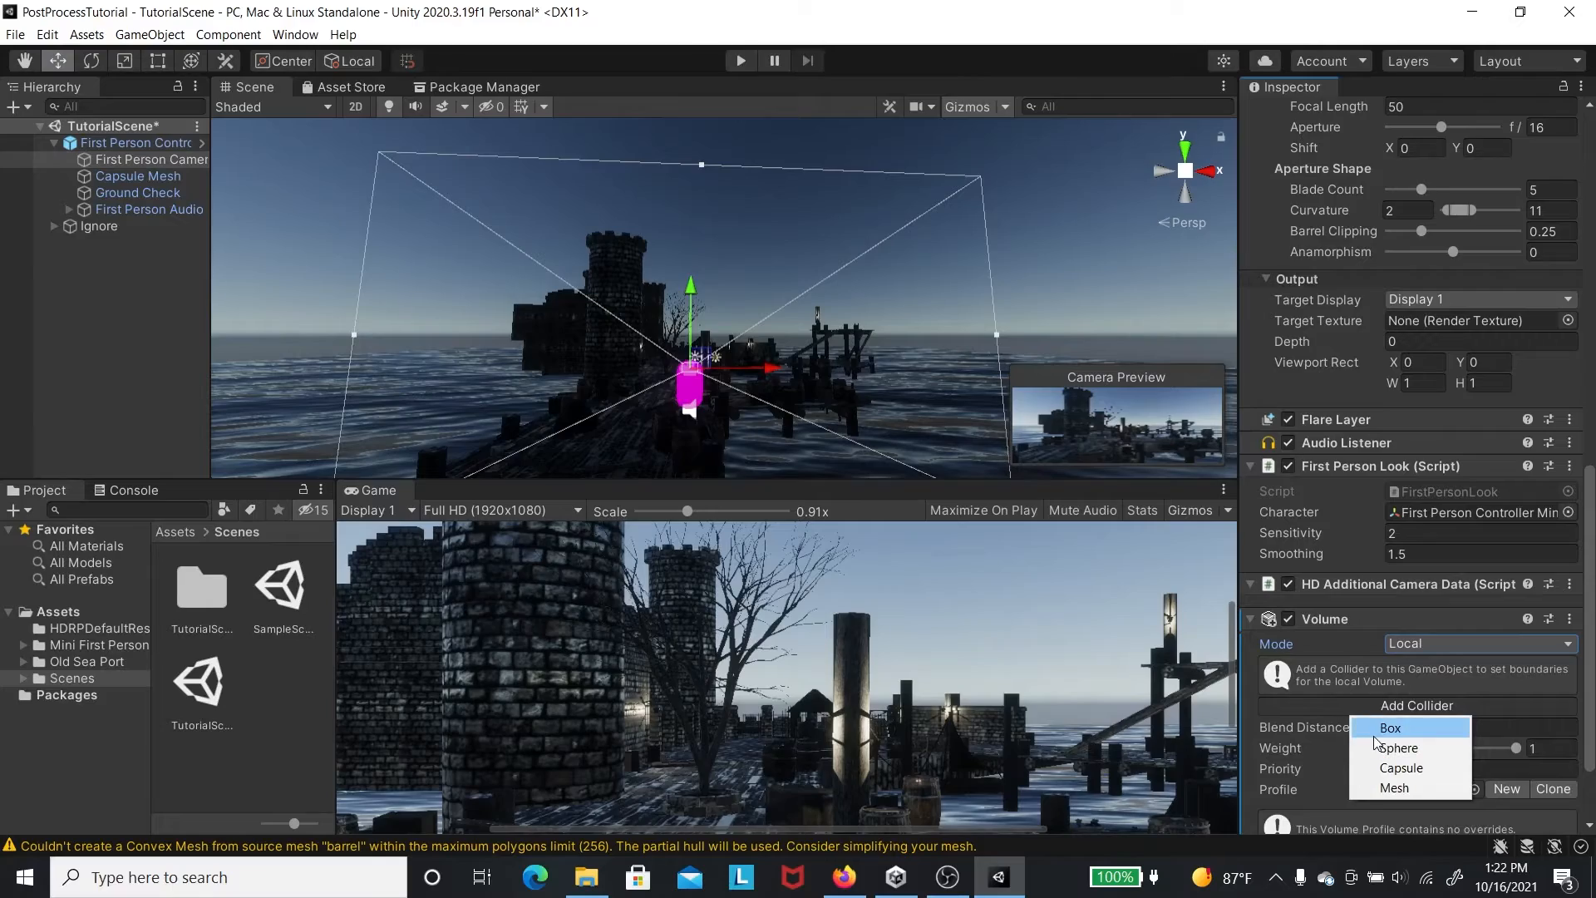
{"action": "left_click", "coordinate": [1380, 728]}
{"action": "scroll", "coordinate": [703, 395], "scroll_direction": "up", "scroll_amount": 5}
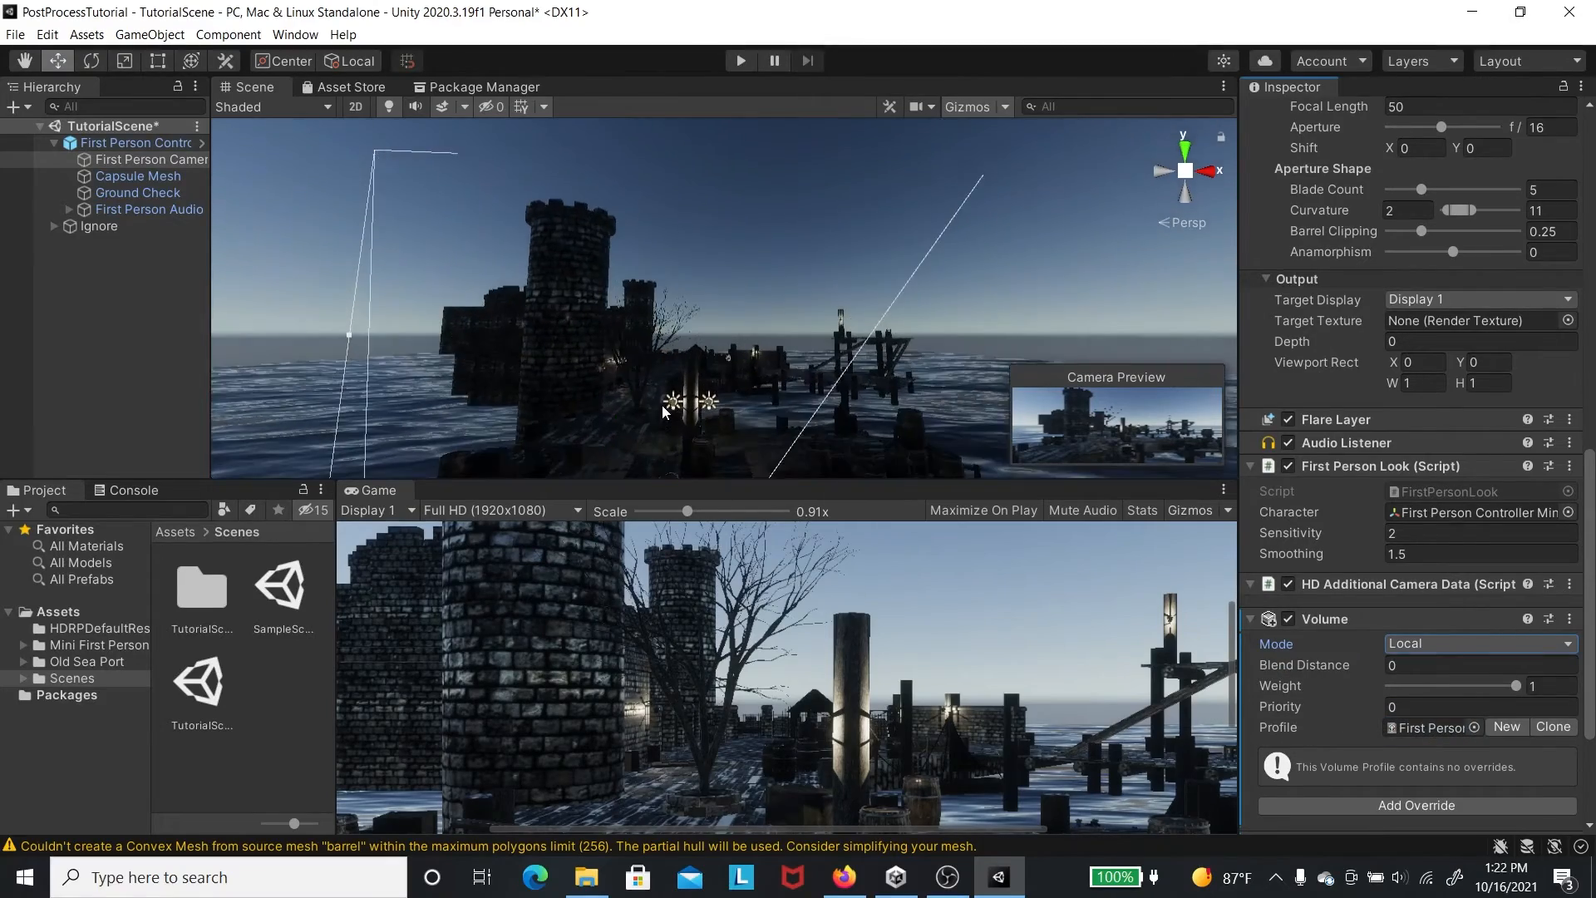
{"action": "right_click_drag", "start_coordinate": [701, 399], "coordinate": [686, 303]}
{"action": "key", "text": "s"}
{"action": "key", "text": "w"}
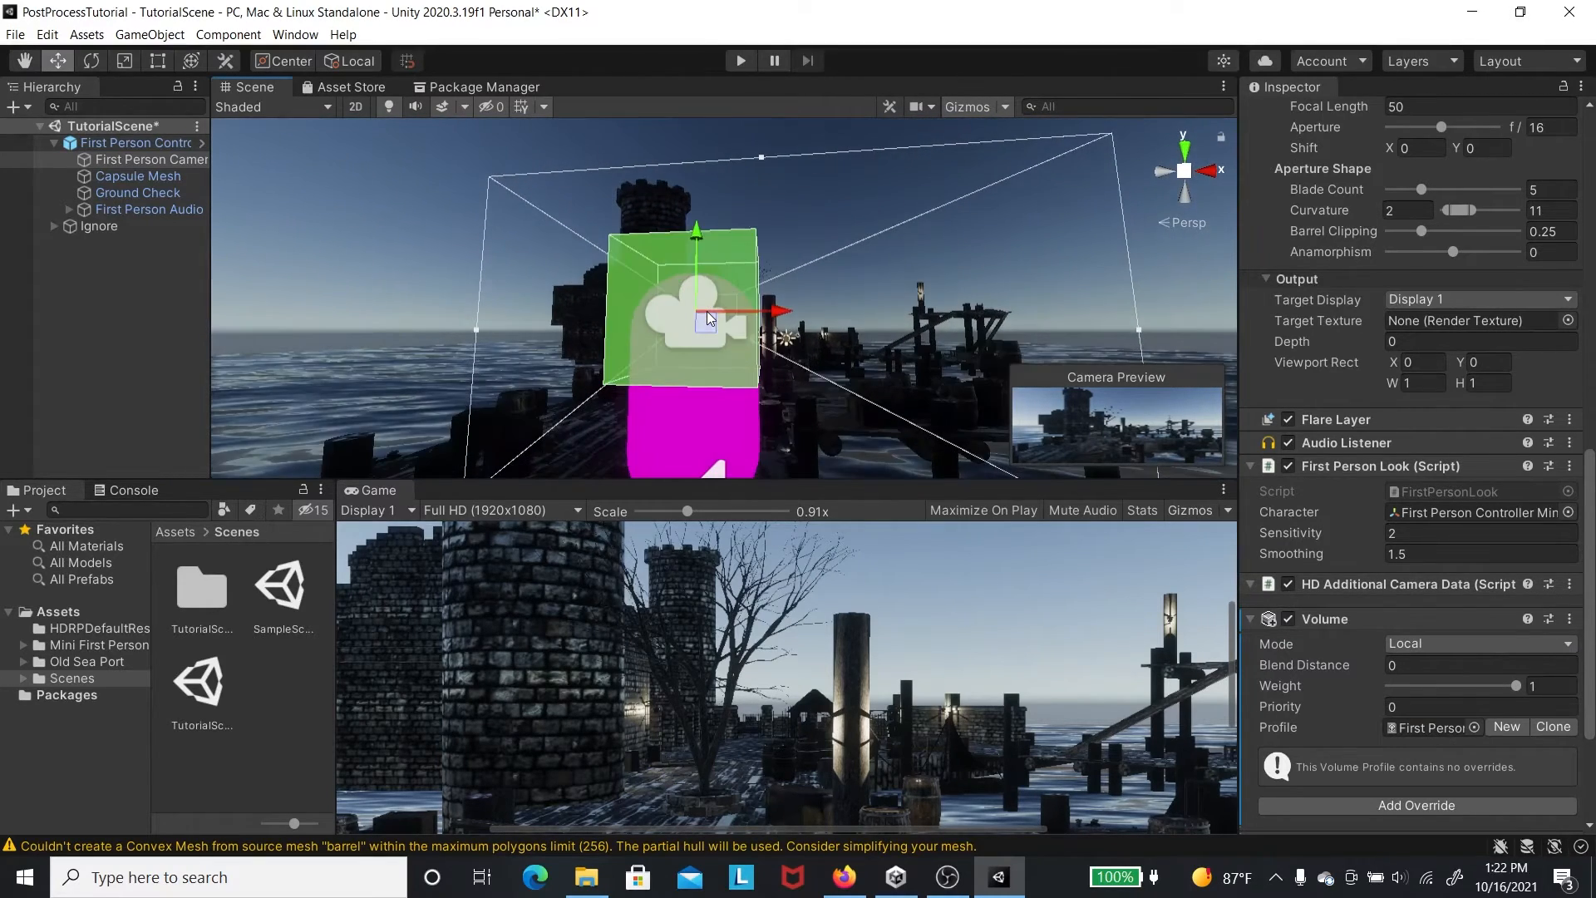
{"action": "scroll", "coordinate": [1378, 682], "scroll_direction": "down", "scroll_amount": 3}
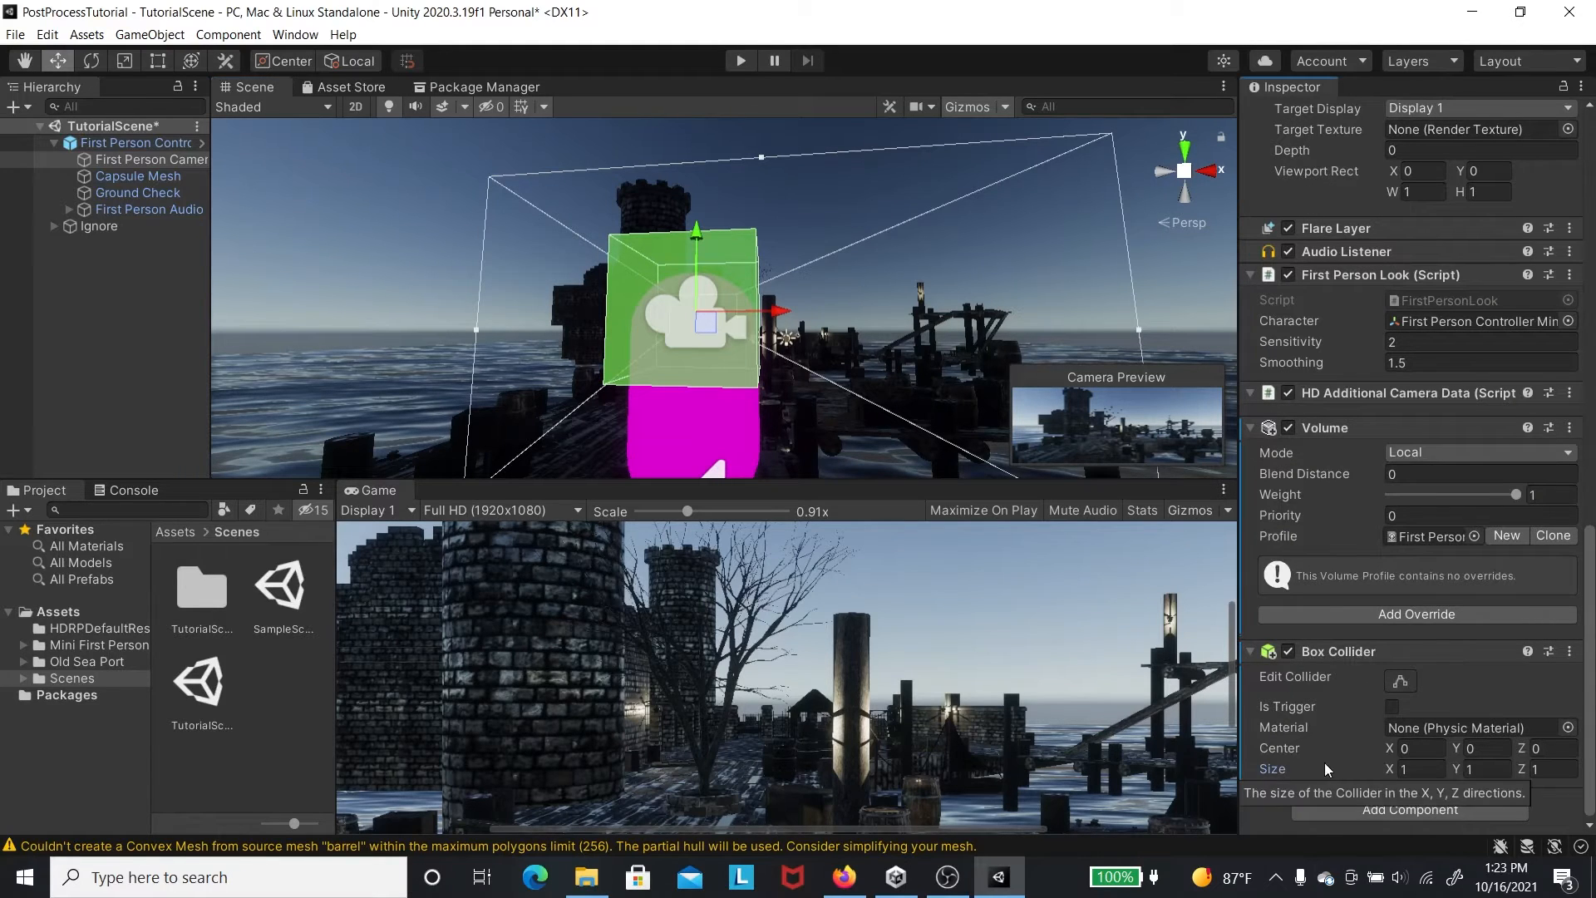
{"action": "left_click_drag", "start_coordinate": [1389, 769], "coordinate": [1527, 770]}
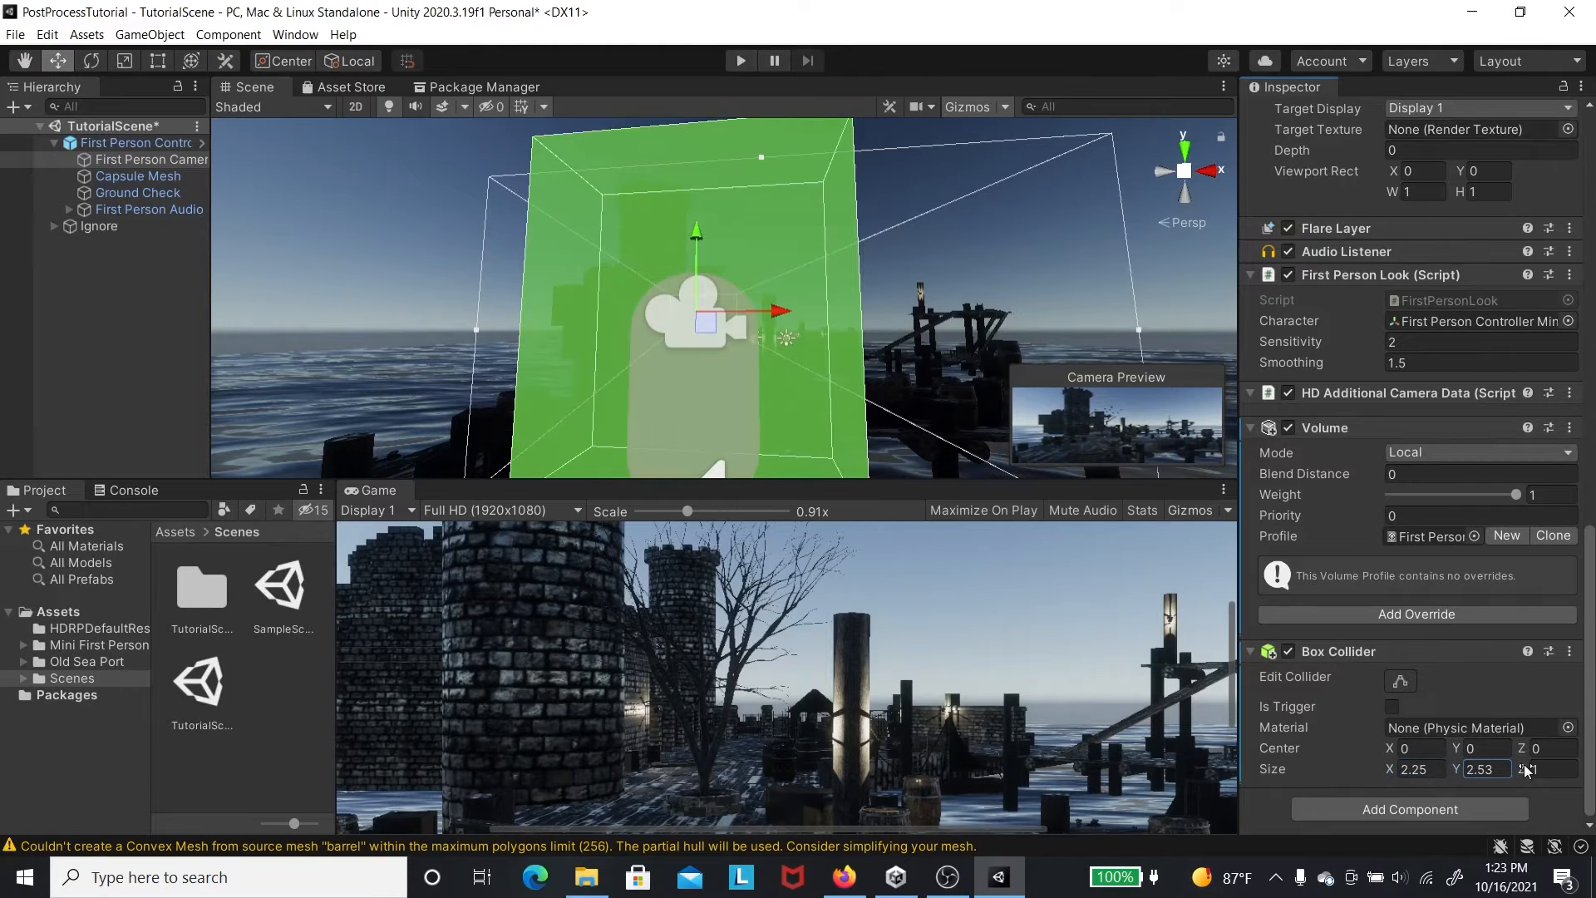
- Remove the Box Collider from the First Person Camera and set the Volume's Mode to Global
{"action": "left_click", "coordinate": [1574, 652]}
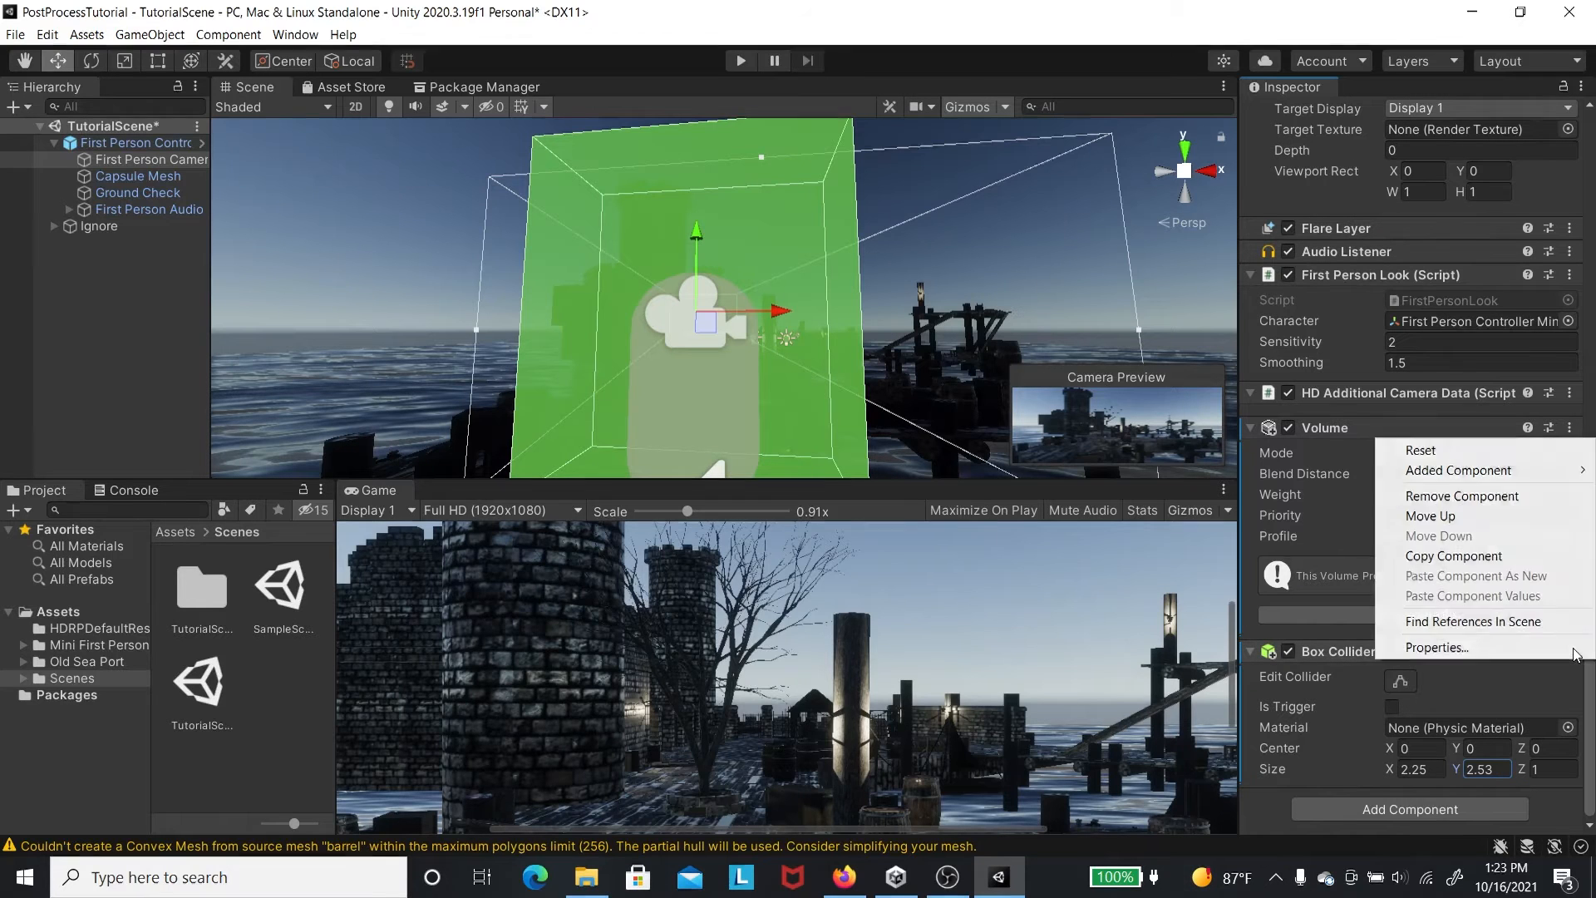
{"action": "left_click", "coordinate": [1504, 501]}
{"action": "left_click", "coordinate": [1443, 538]}
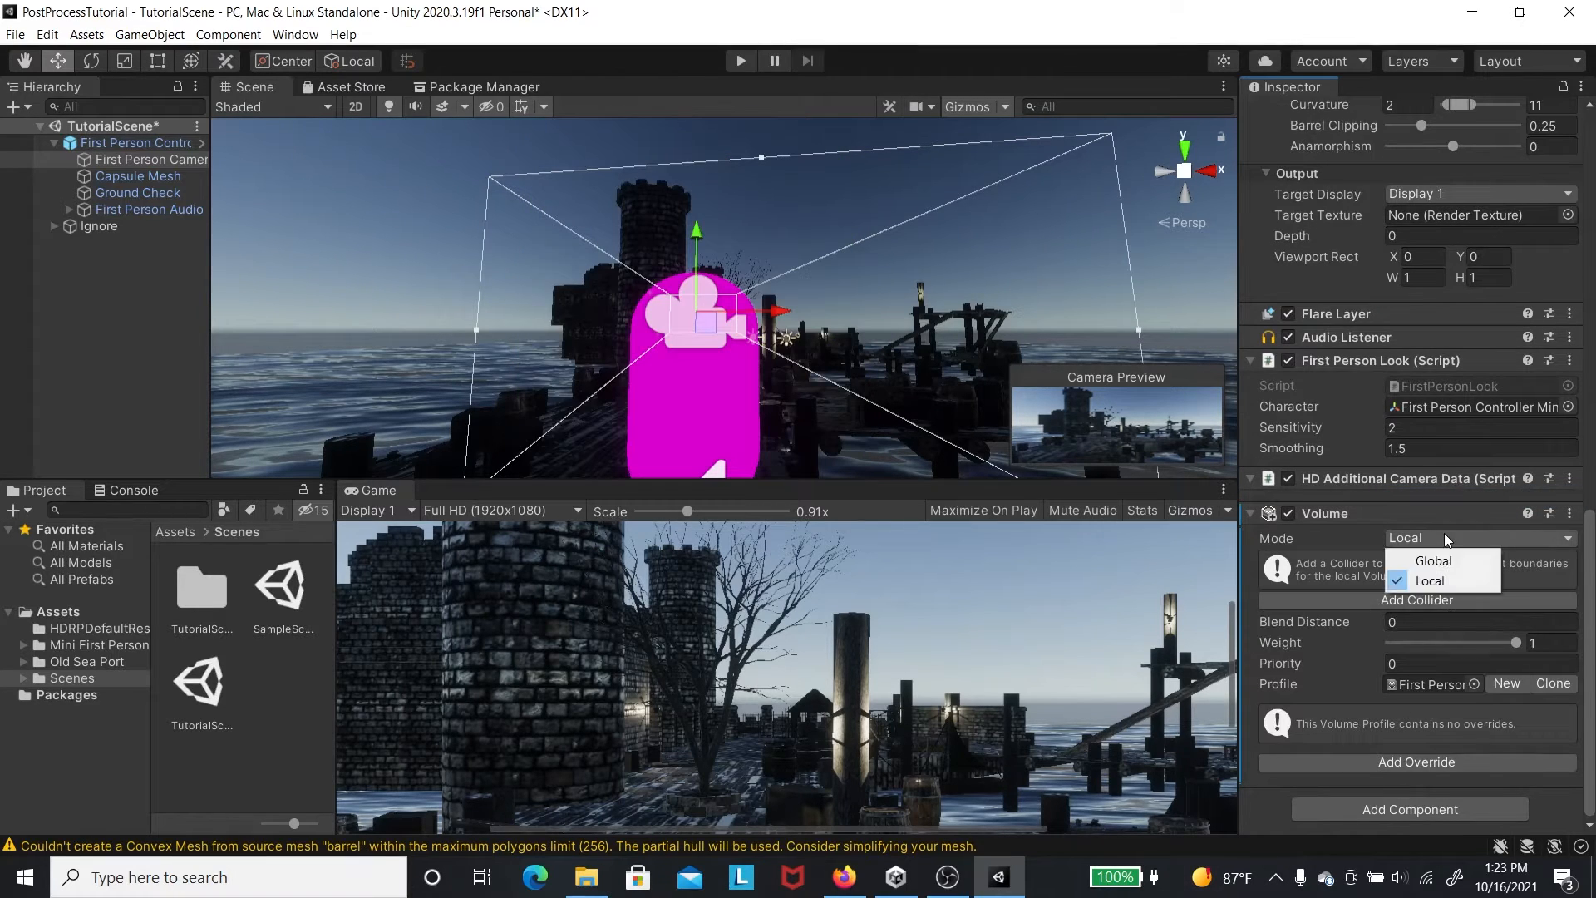
{"action": "left_click", "coordinate": [1433, 560]}
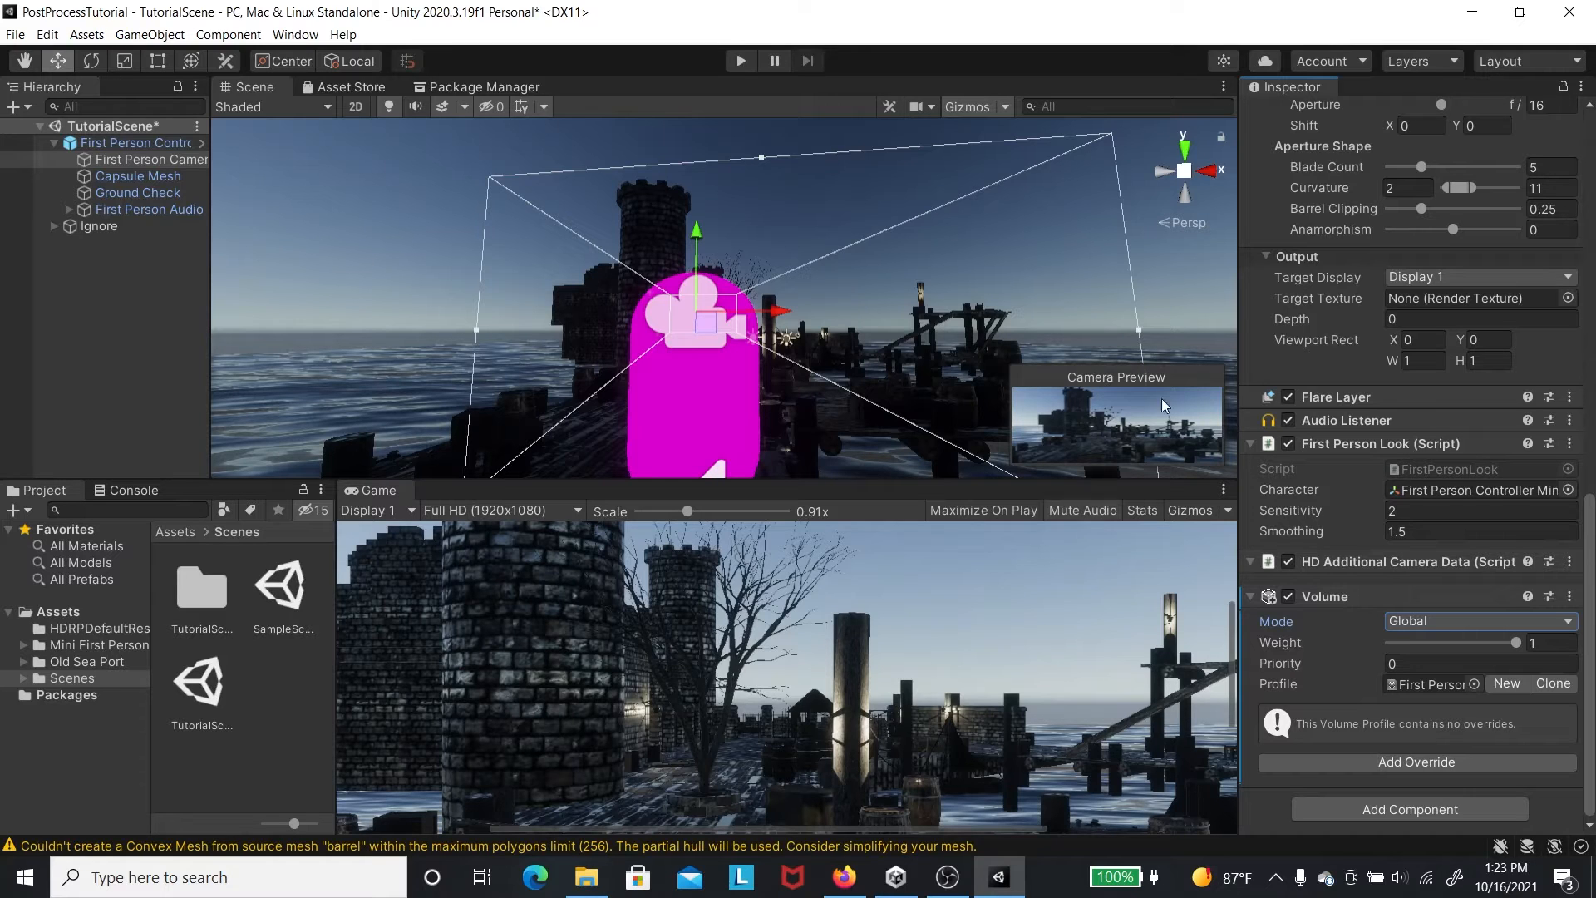
- Set the camera's Post Anti-aliasing to Fast Approximate Anti-aliasing (FXAA)
{"action": "scroll", "coordinate": [1479, 512], "scroll_direction": "up", "scroll_amount": 10}
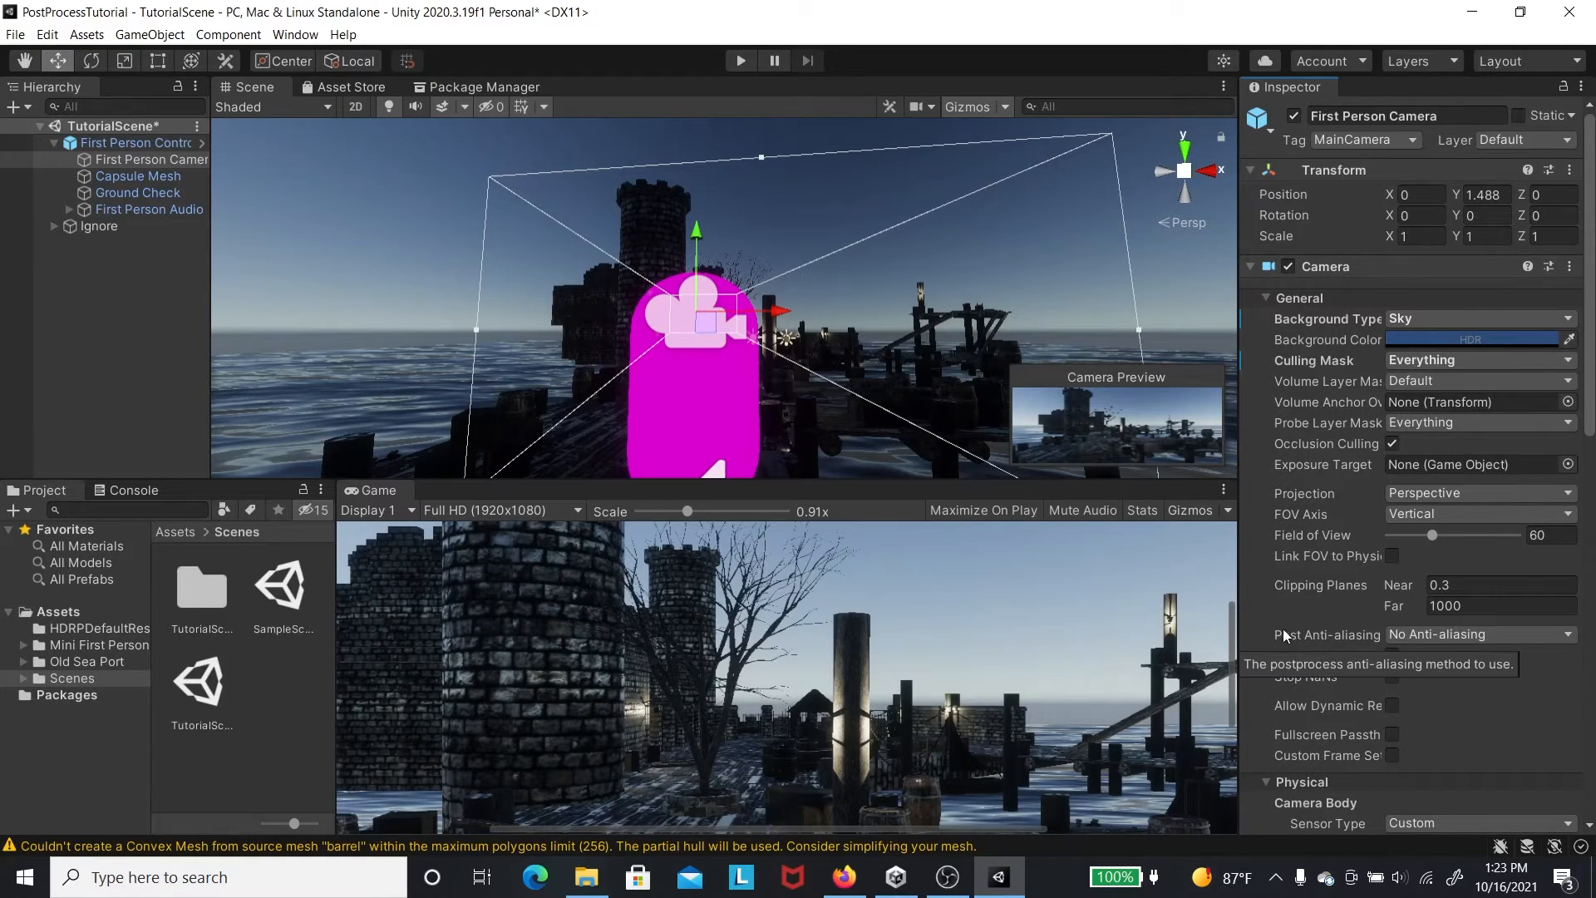
{"action": "left_click", "coordinate": [1416, 632]}
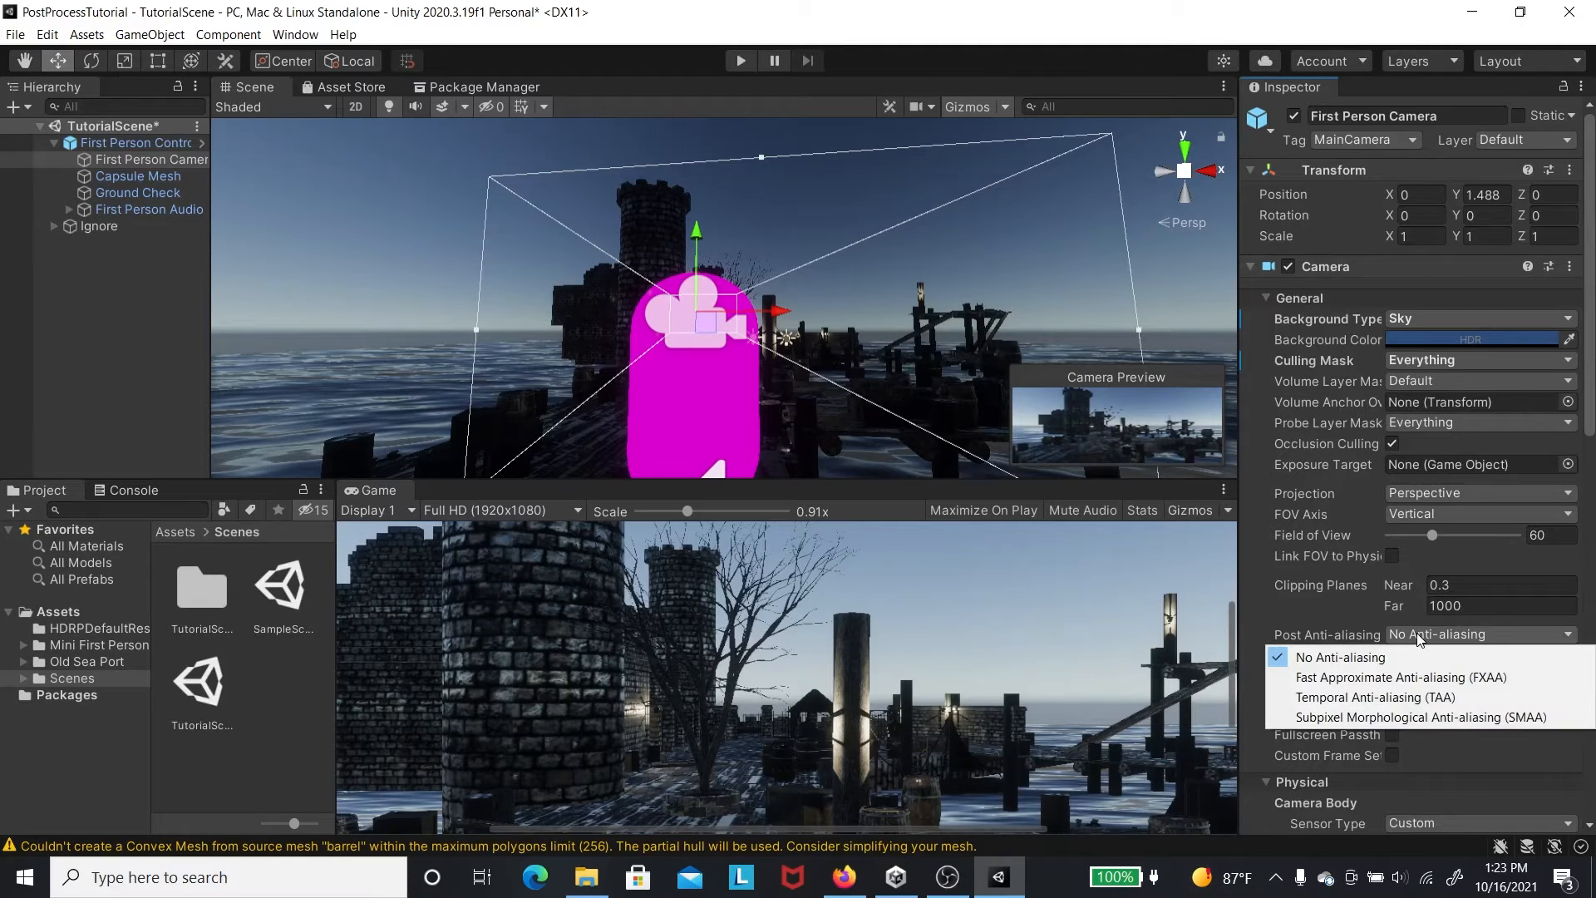
{"action": "left_click", "coordinate": [1394, 678]}
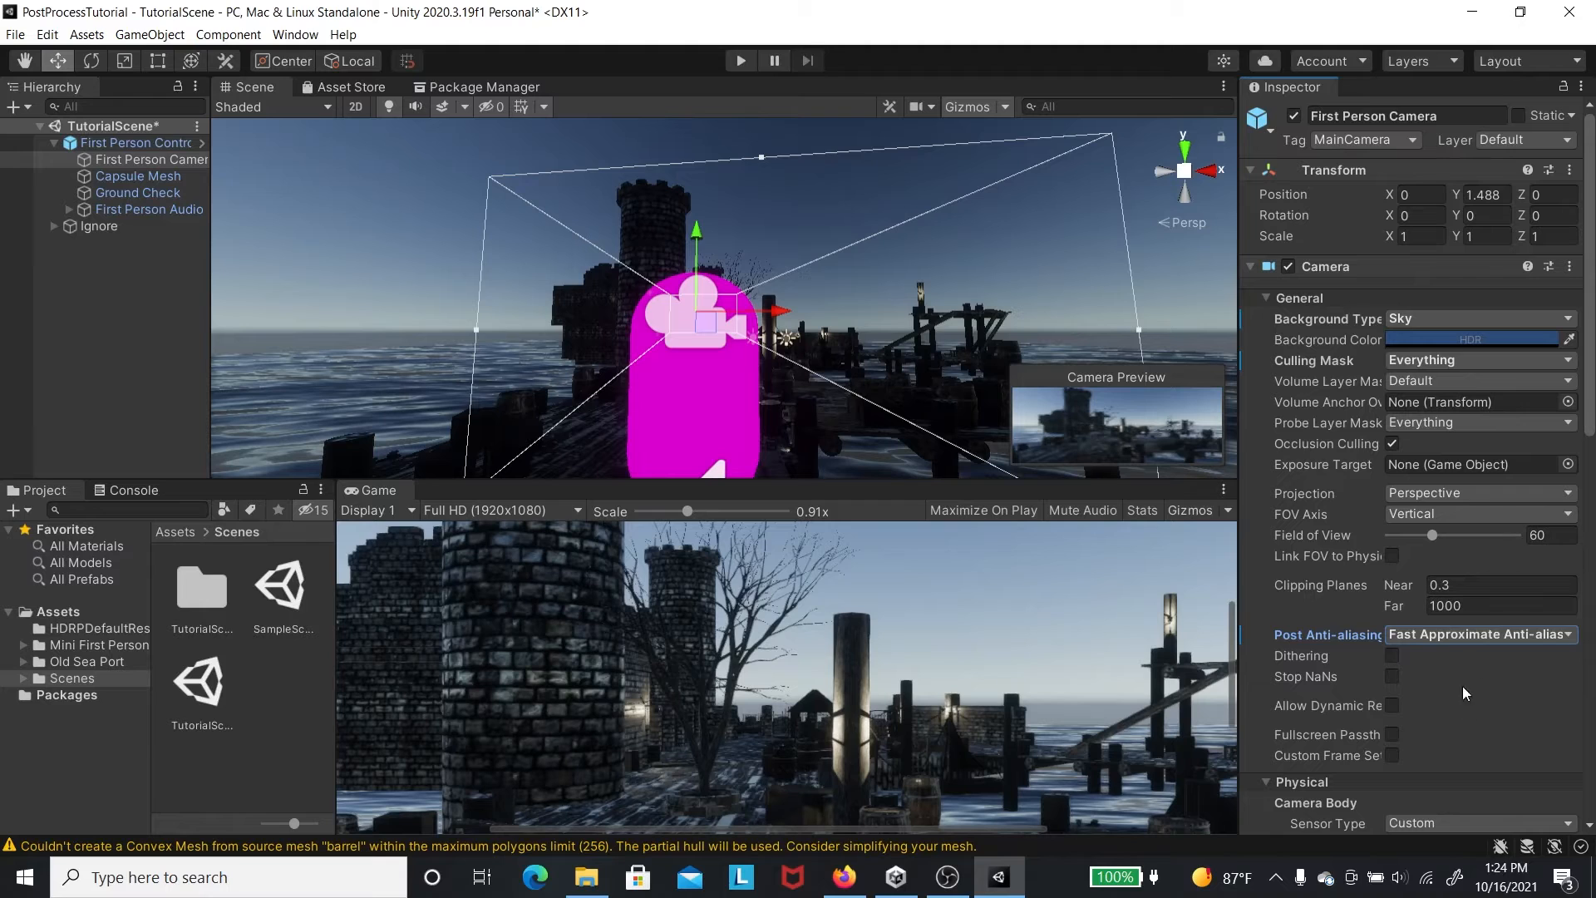
{"action": "left_click", "coordinate": [1448, 634]}
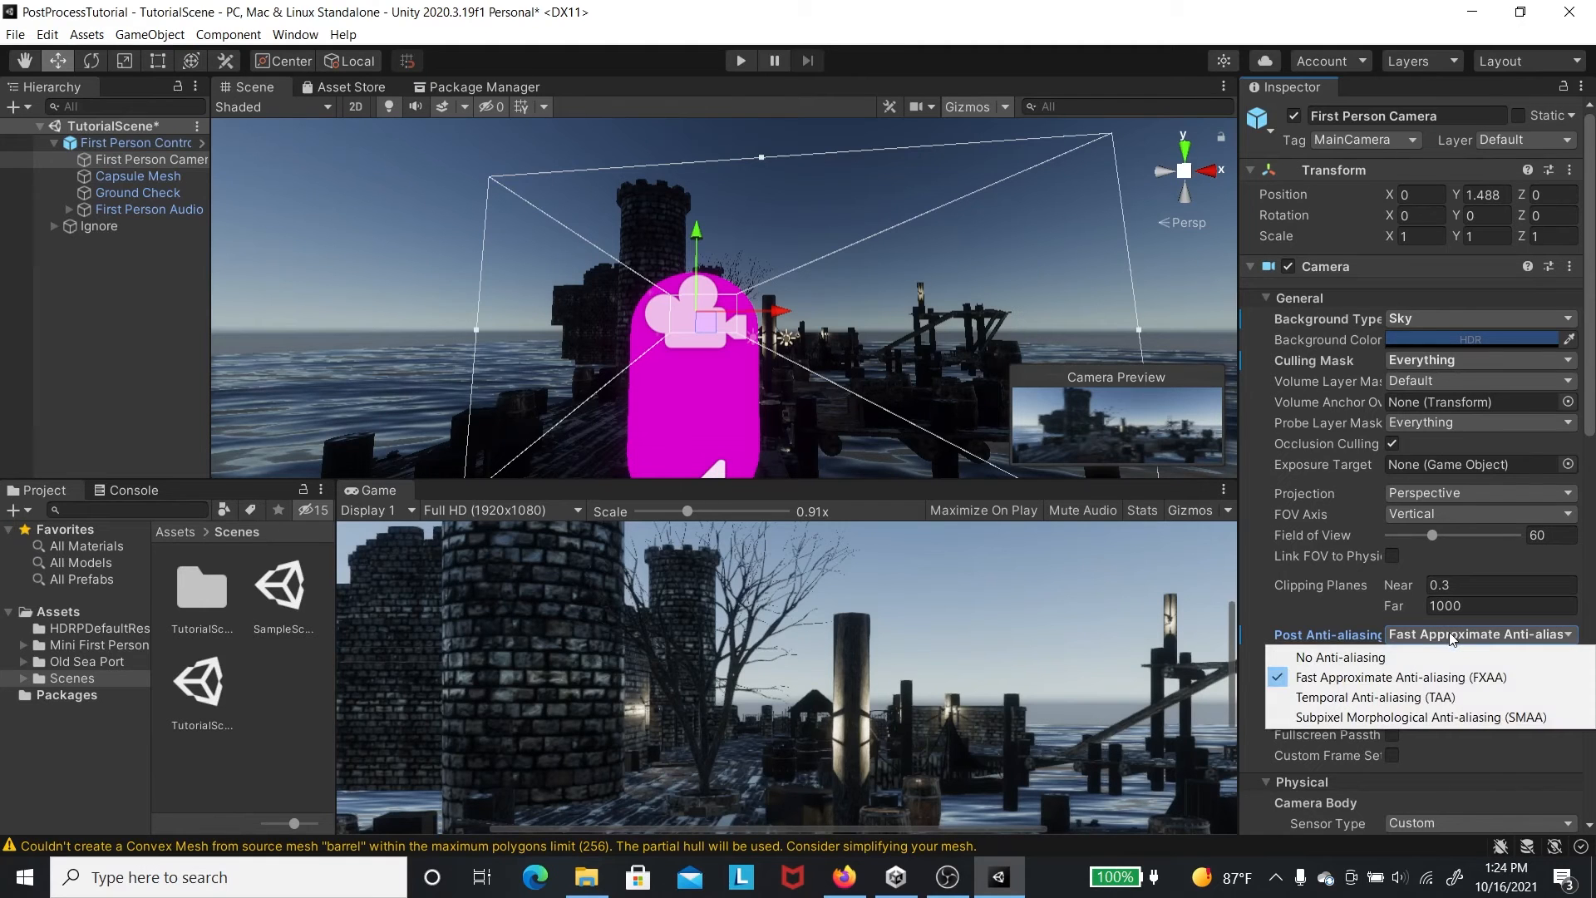
{"action": "left_click", "coordinate": [1294, 625]}
- Review the override categories available for the Volume, including the Sky types
{"action": "scroll", "coordinate": [1328, 620], "scroll_direction": "down", "scroll_amount": 10}
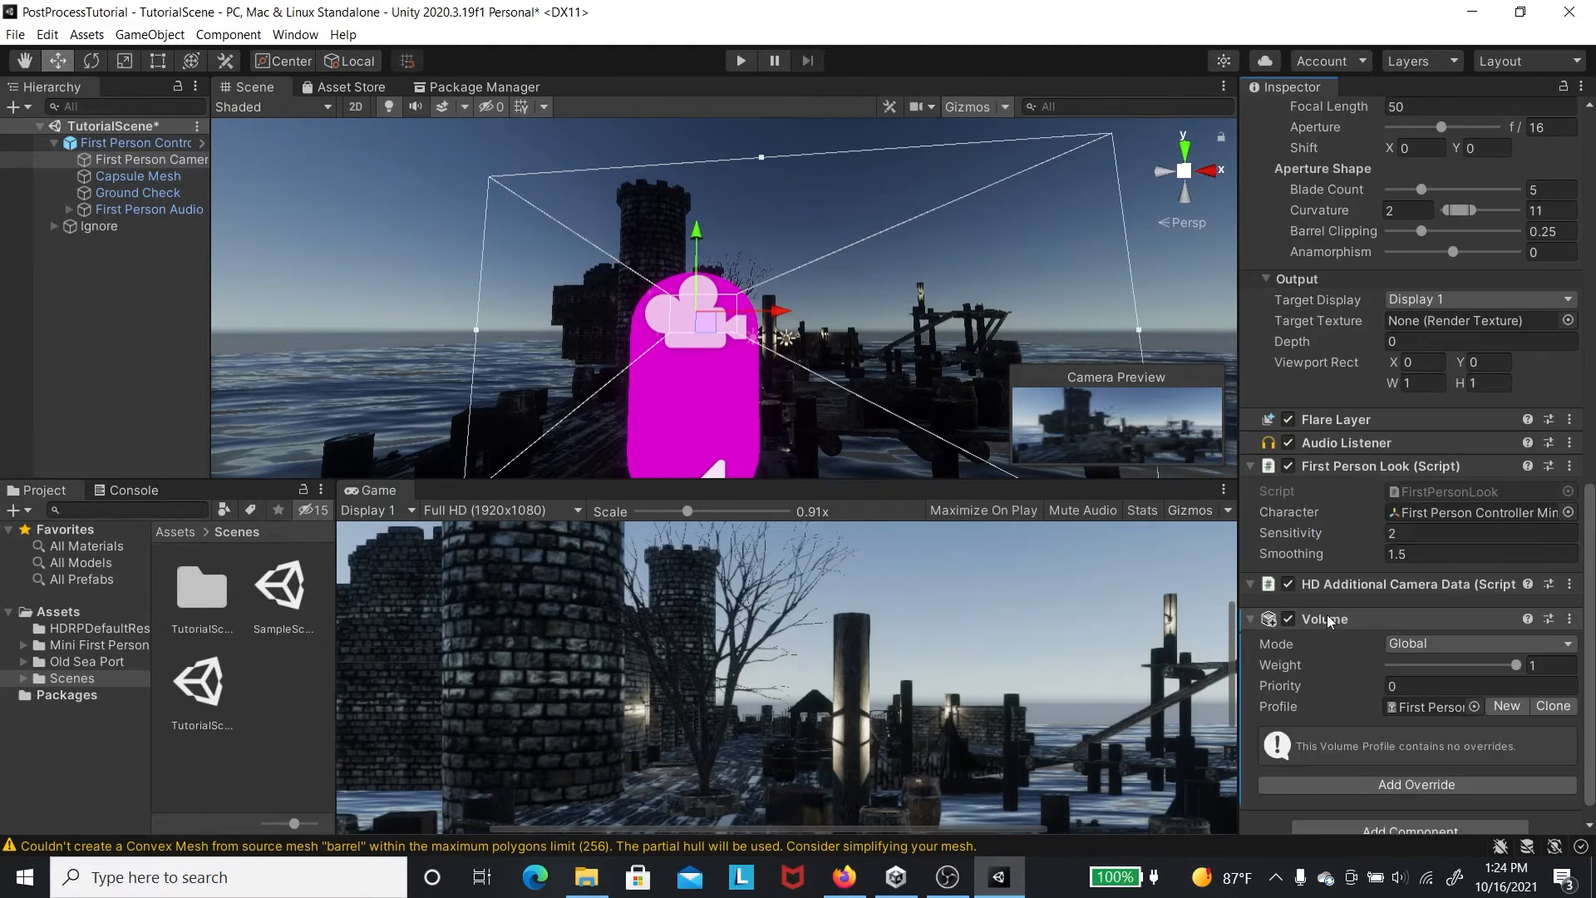
{"action": "scroll", "coordinate": [1327, 619], "scroll_direction": "down", "scroll_amount": 1}
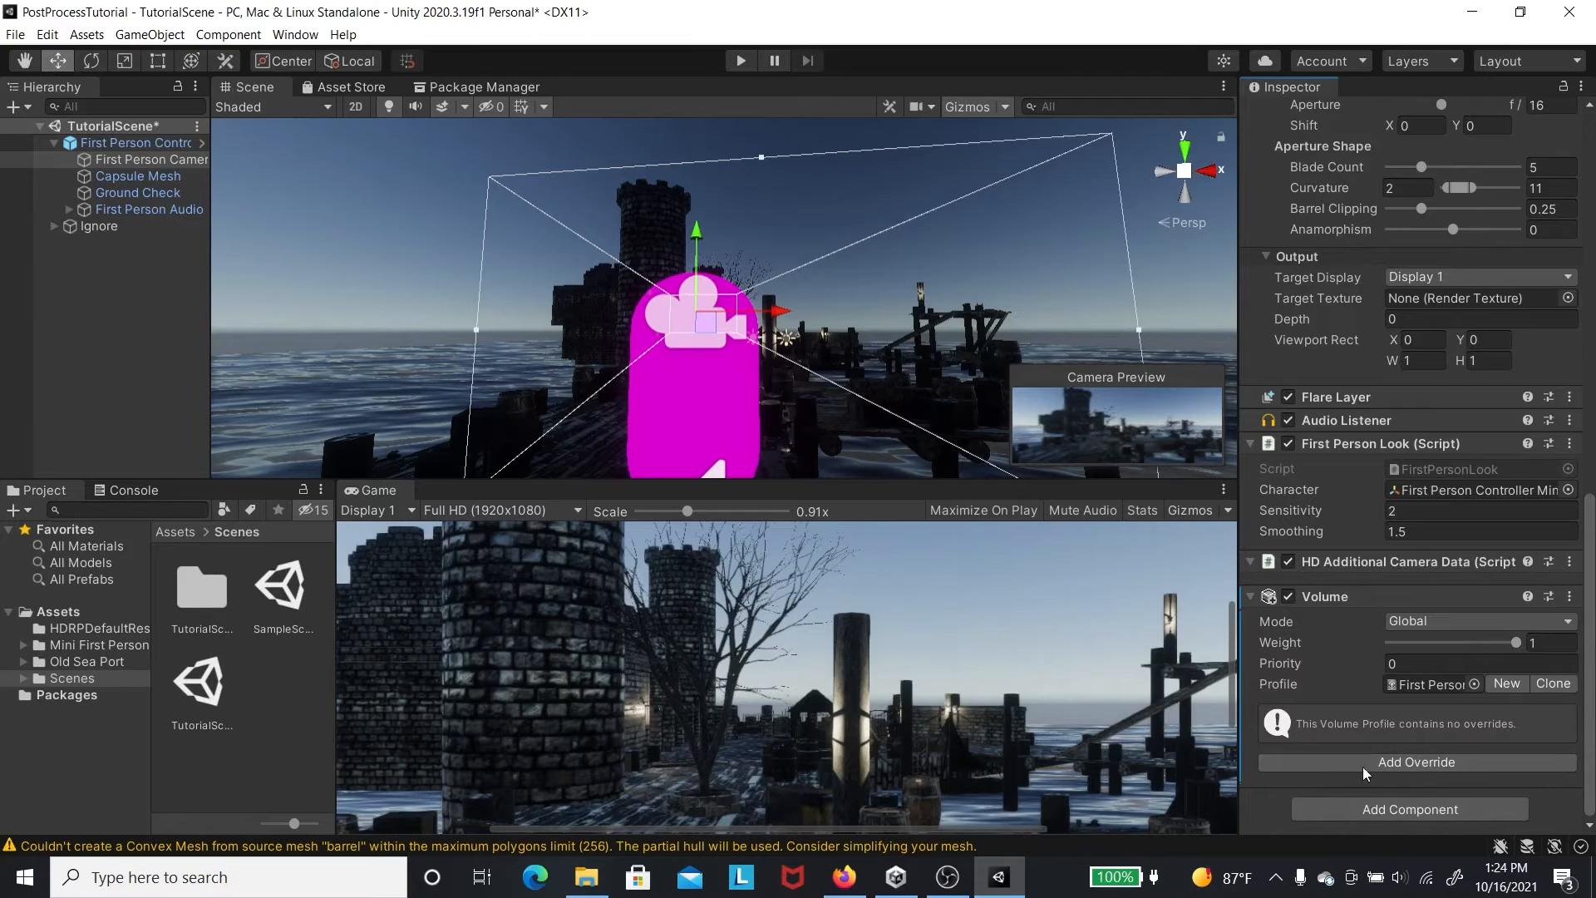
{"action": "left_click", "coordinate": [1419, 763]}
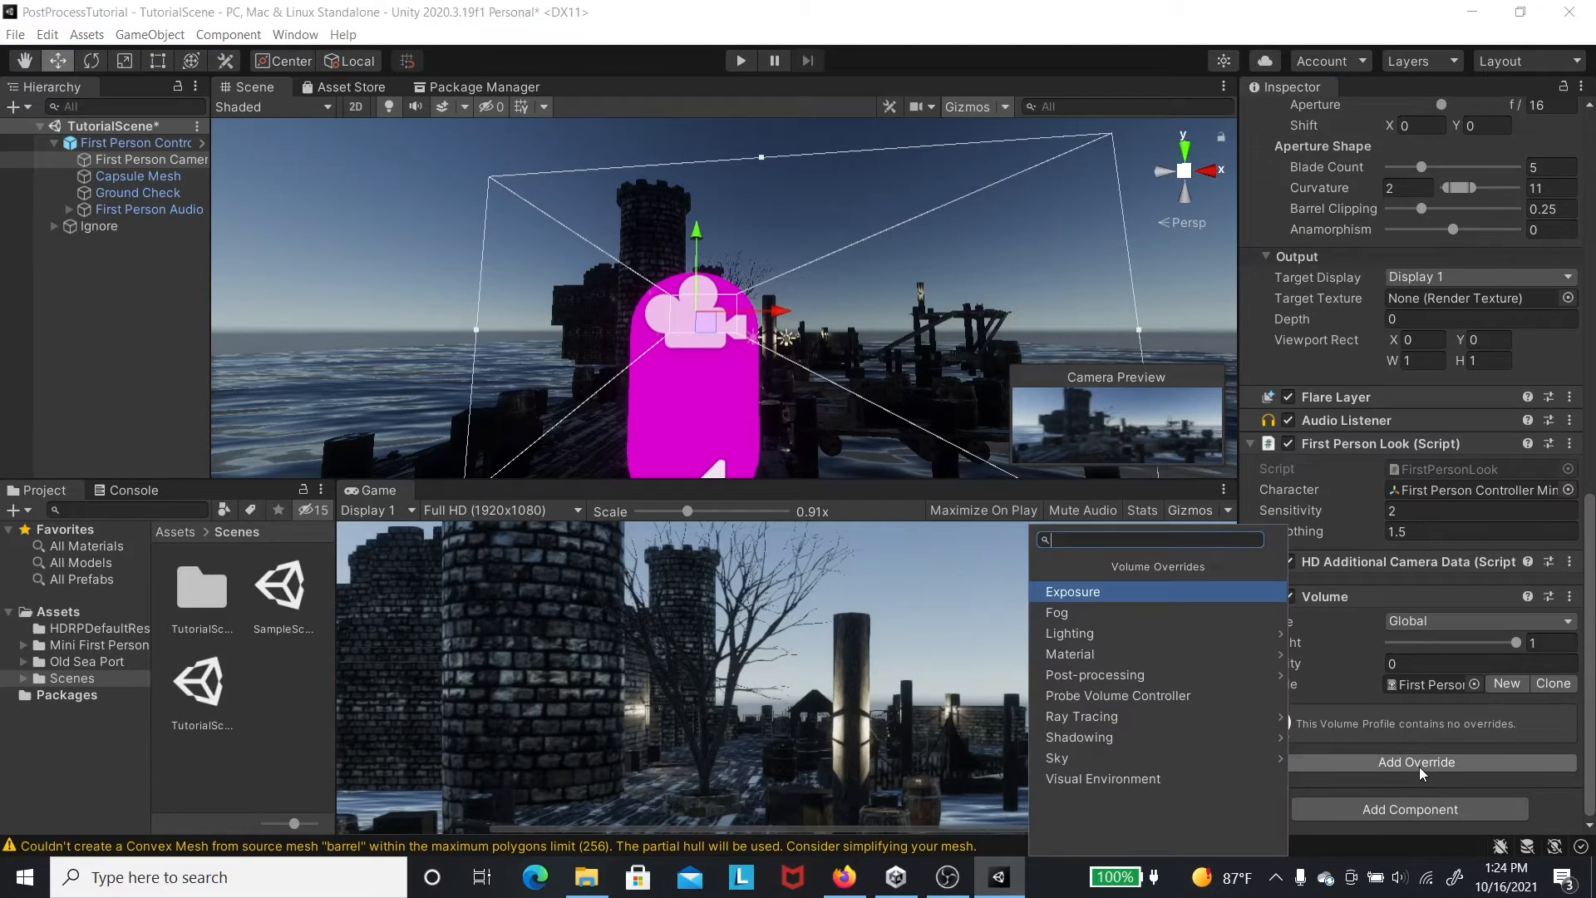
{"action": "left_click", "coordinate": [1107, 759]}
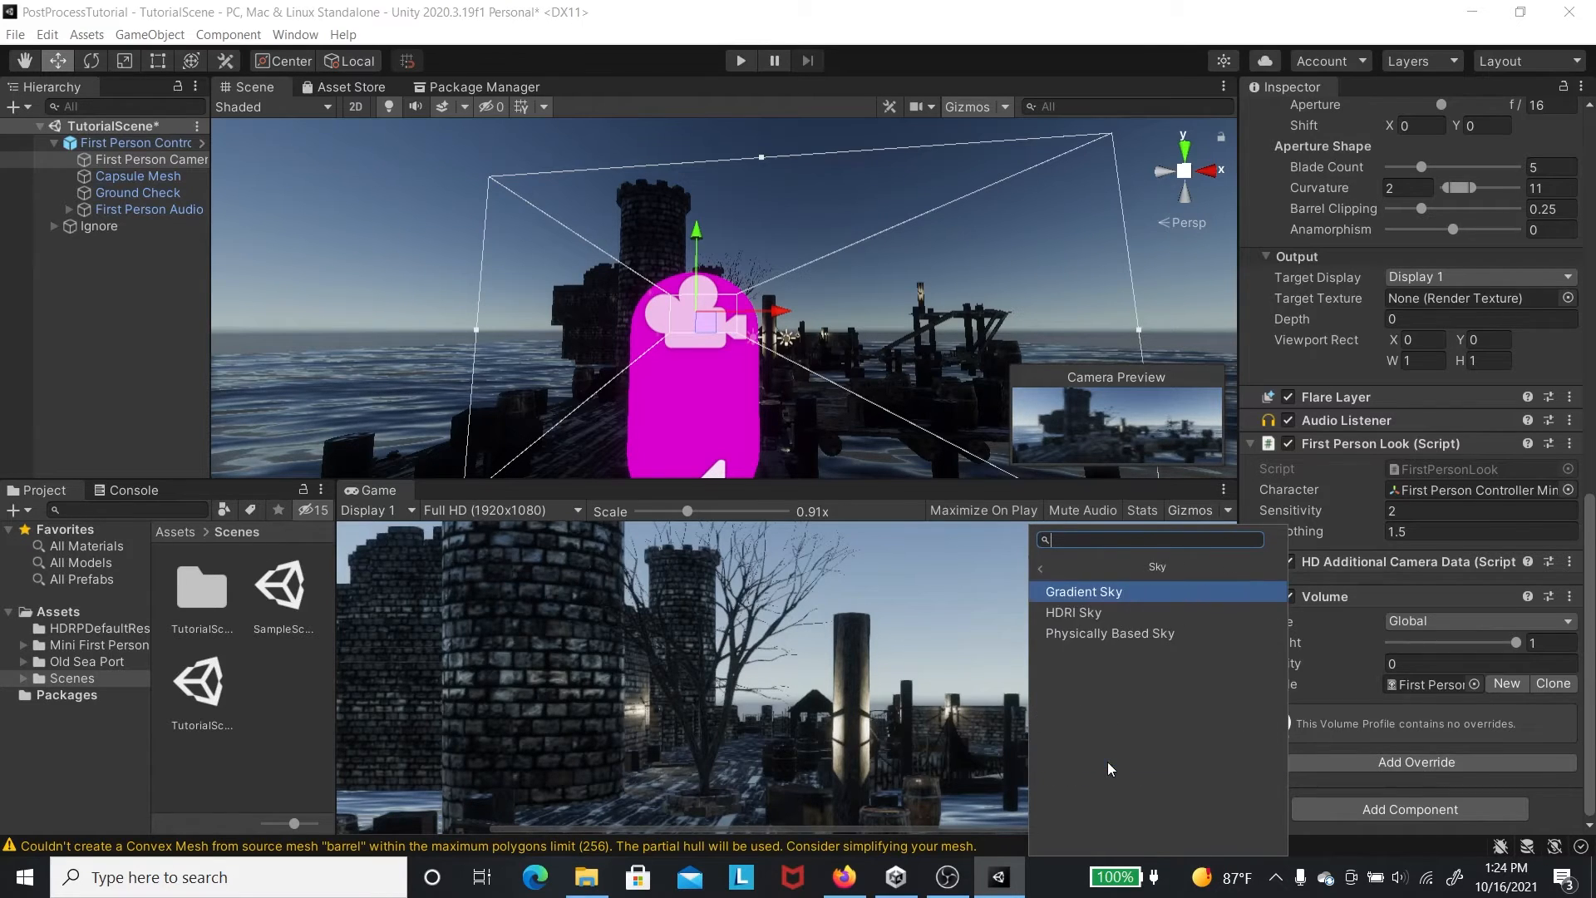
{"action": "left_click", "coordinate": [1040, 566]}
{"action": "left_click", "coordinate": [1071, 263]}
{"action": "mouse_move", "coordinate": [906, 251]}
{"action": "right_mouse_down"}
{"action": "mouse_move", "coordinate": [748, 166]}
{"action": "mouse_move", "coordinate": [568, 234]}
{"action": "mouse_move", "coordinate": [840, 242]}
{"action": "mouse_move", "coordinate": [574, 256]}
{"action": "mouse_move", "coordinate": [531, 228]}
{"action": "mouse_move", "coordinate": [1072, 357]}
{"action": "mouse_move", "coordinate": [815, 203]}
{"action": "mouse_move", "coordinate": [815, 299]}
{"action": "mouse_move", "coordinate": [798, 117]}
{"action": "mouse_move", "coordinate": [987, 295]}
{"action": "mouse_move", "coordinate": [906, 274]}
{"action": "right_mouse_up"}
- Add an HDRI Sky override to the First Person Camera's Volume and enable its Hdri Sky property
{"action": "right_click", "coordinate": [122, 161]}
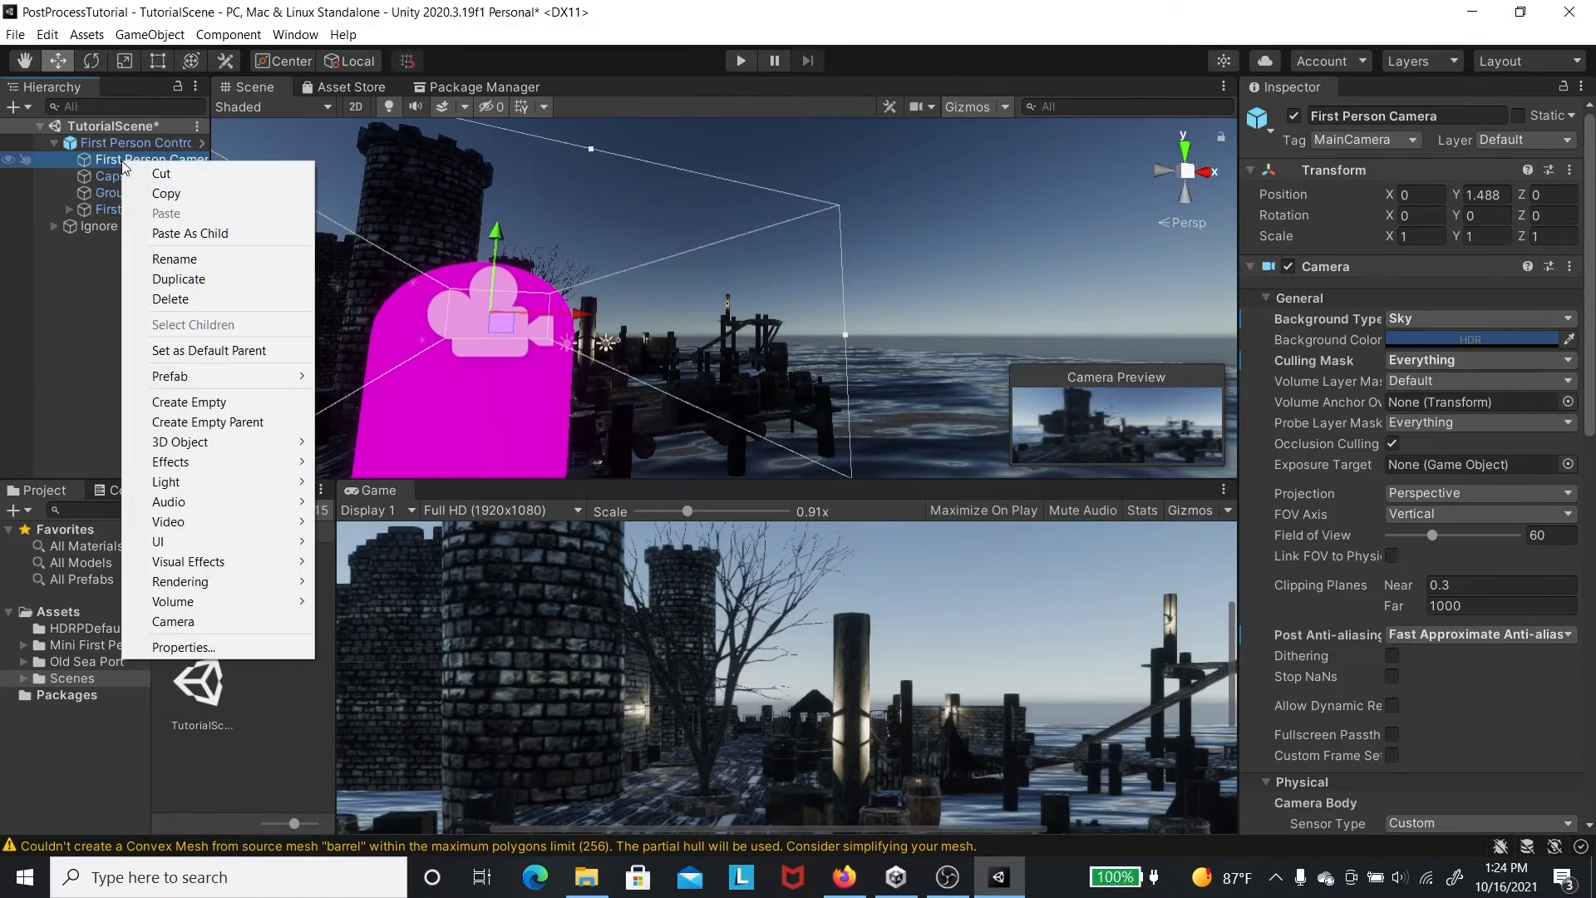
{"action": "left_click", "coordinate": [120, 162]}
{"action": "scroll", "coordinate": [1300, 555], "scroll_direction": "down", "scroll_amount": 1}
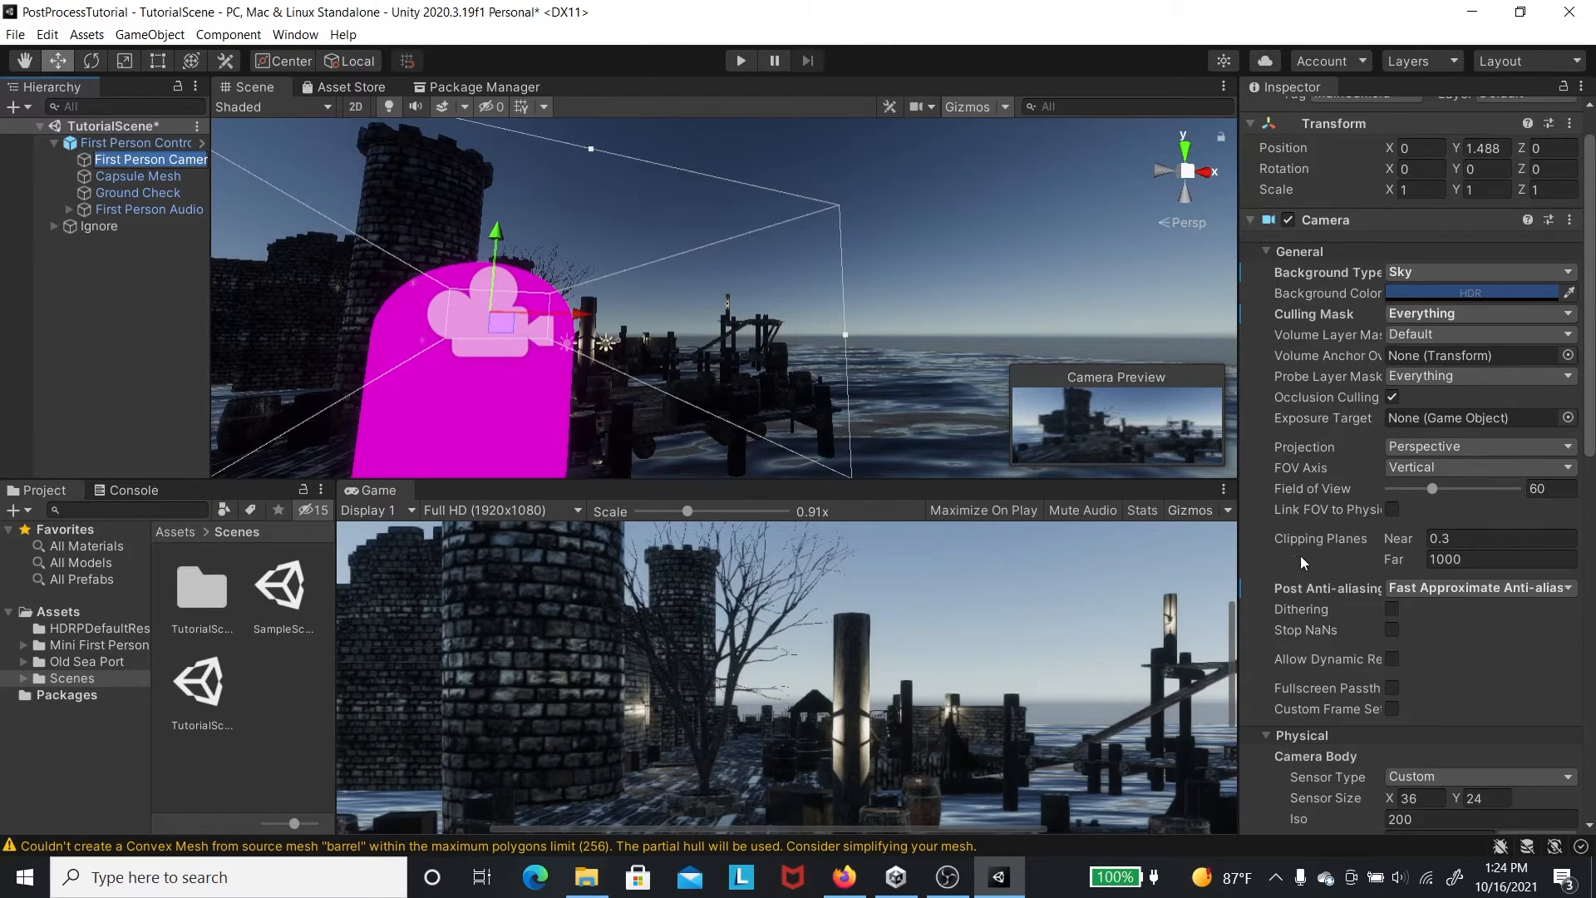
{"action": "scroll", "coordinate": [1470, 625], "scroll_direction": "down", "scroll_amount": 10}
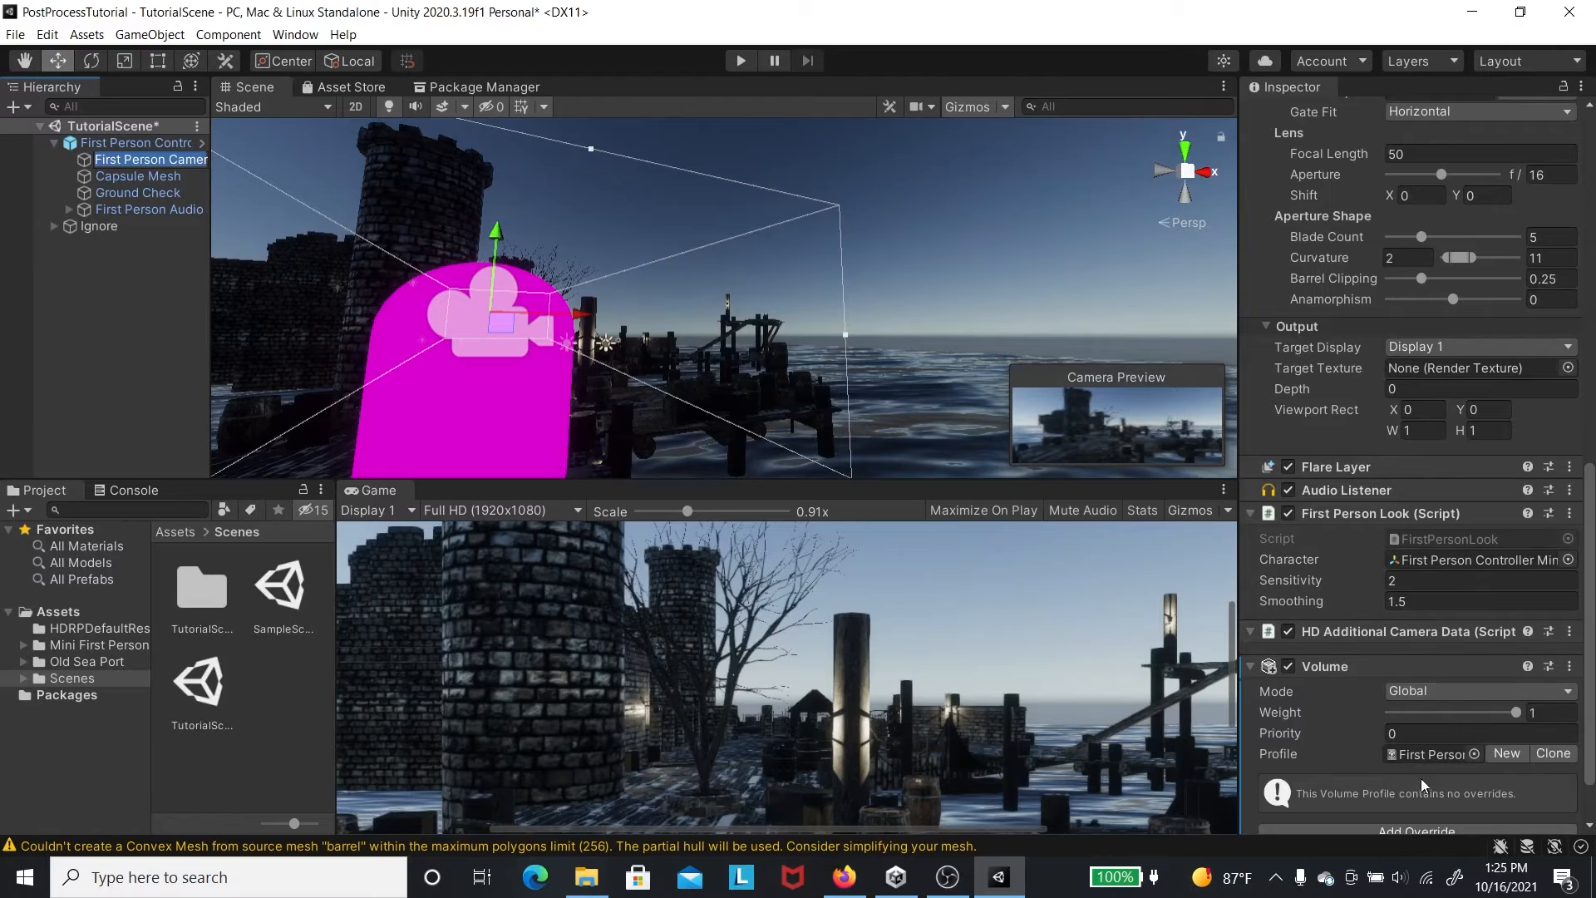
{"action": "scroll", "coordinate": [1420, 778], "scroll_direction": "down", "scroll_amount": 2}
{"action": "left_click", "coordinate": [1409, 759]}
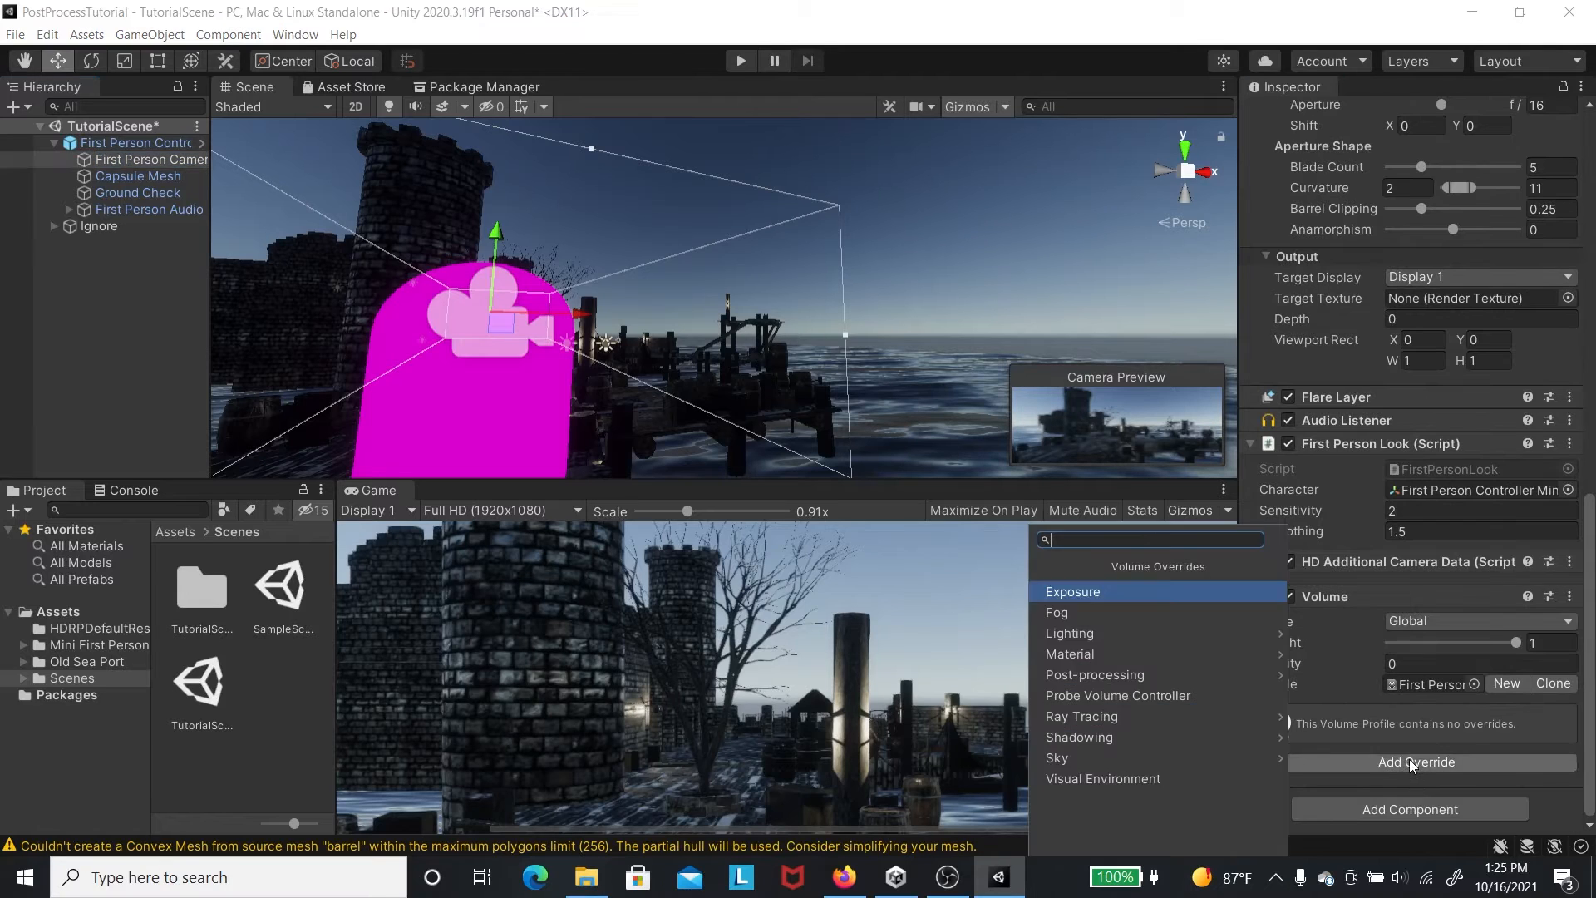
{"action": "left_click", "coordinate": [1164, 764]}
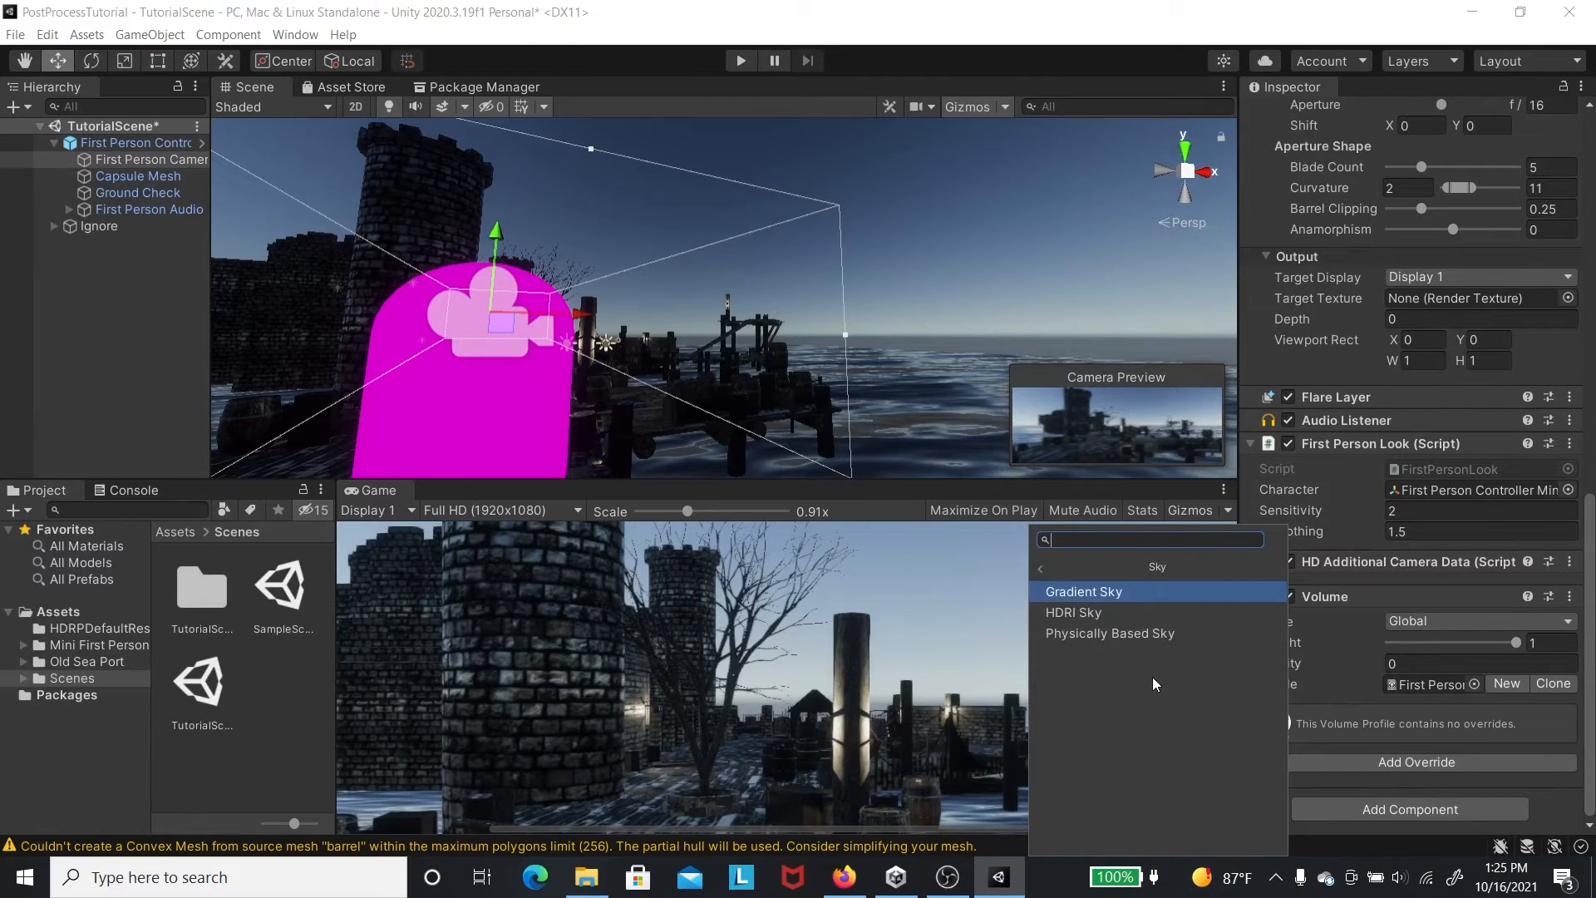
{"action": "left_click", "coordinate": [1129, 619]}
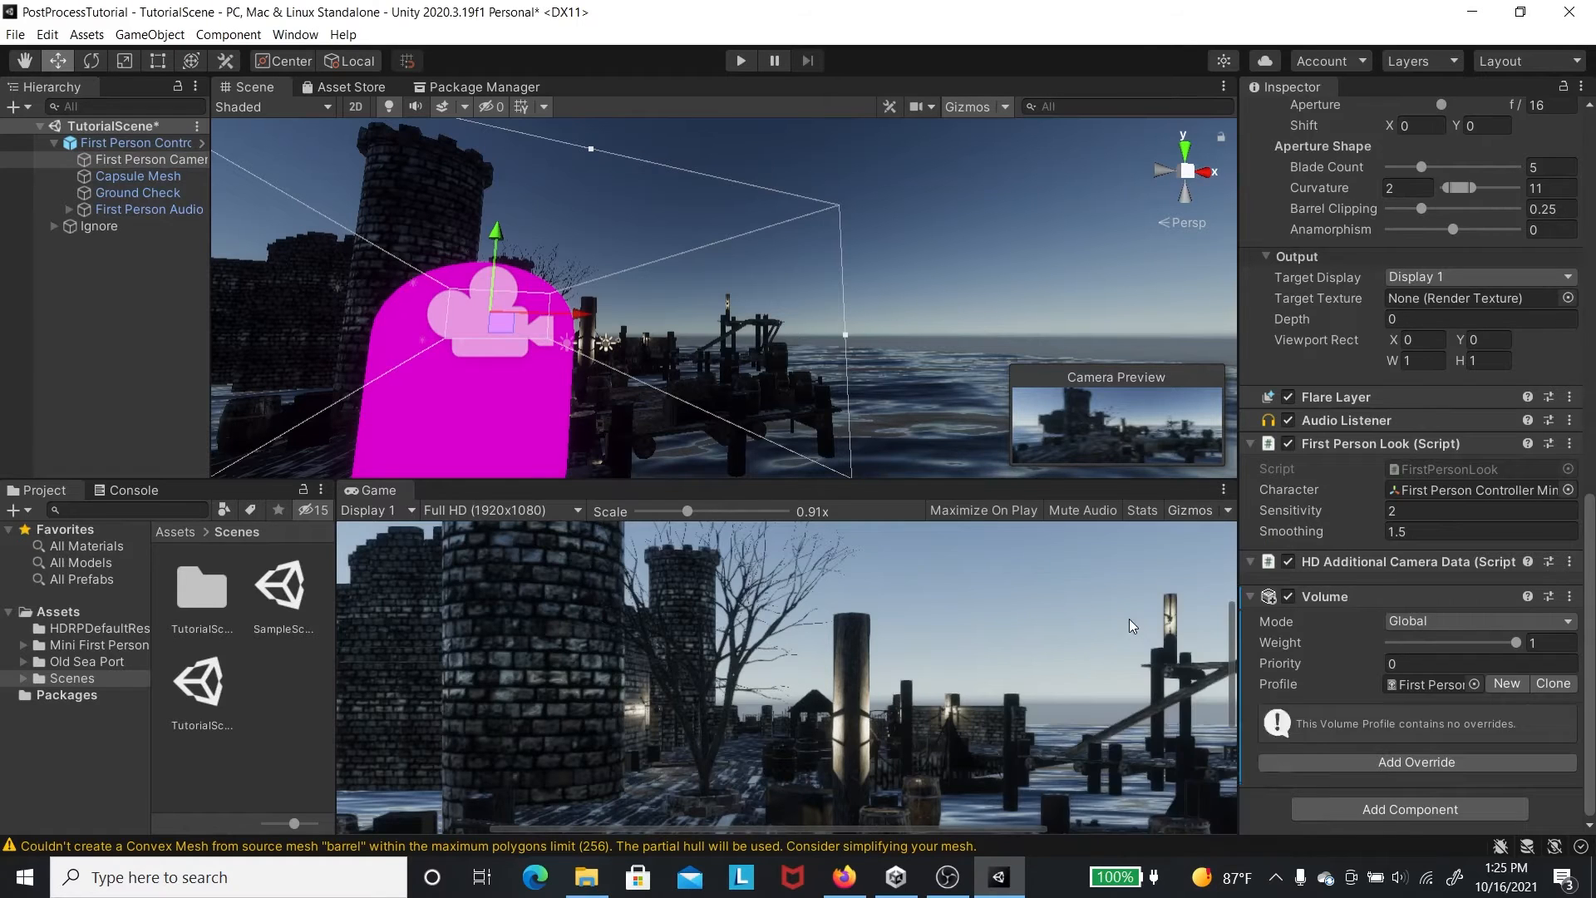
{"action": "scroll", "coordinate": [1346, 706], "scroll_direction": "down", "scroll_amount": 3}
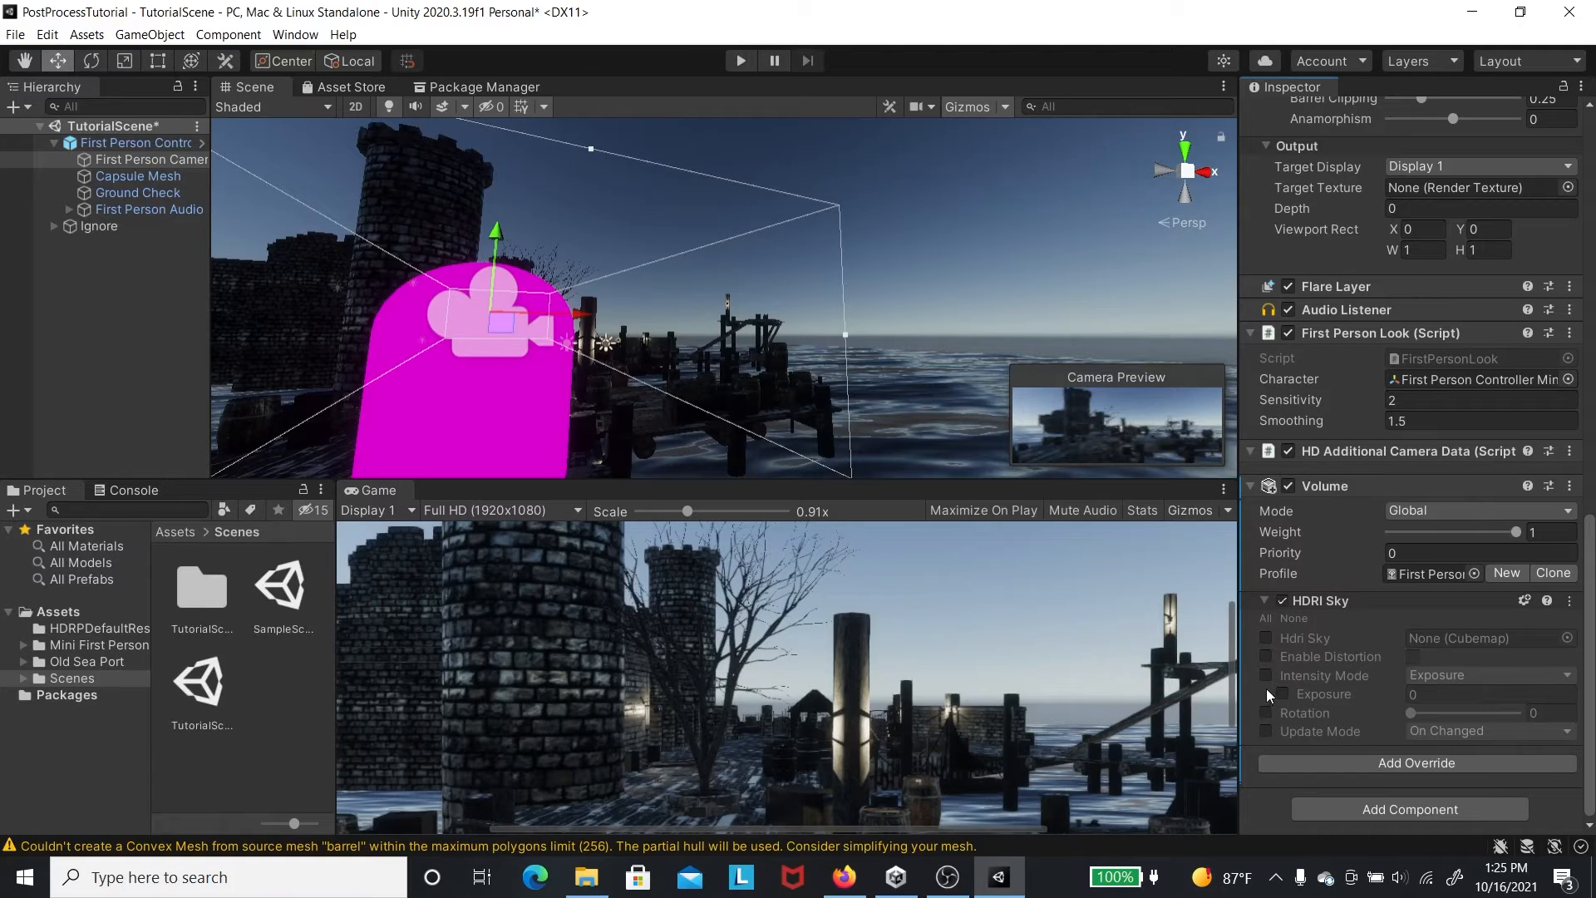
{"action": "left_click", "coordinate": [1268, 637]}
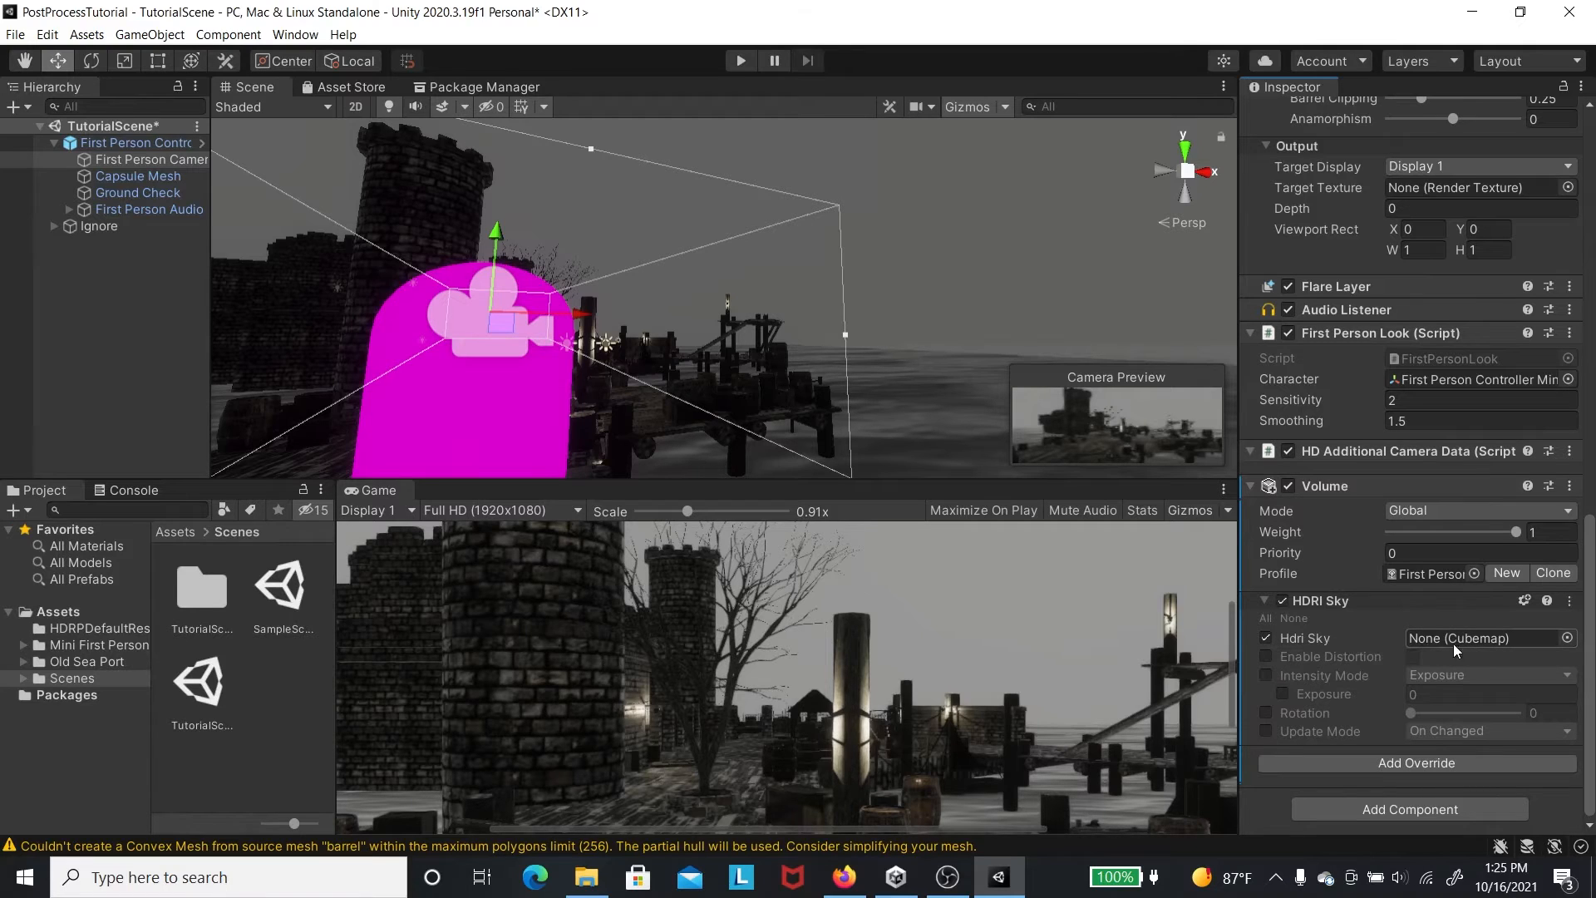
- Search the project assets for "reflectionprobe" and assign the ReflectionProbe-7 cubemap to the Hdri Sky property
{"action": "left_click", "coordinate": [182, 512]}
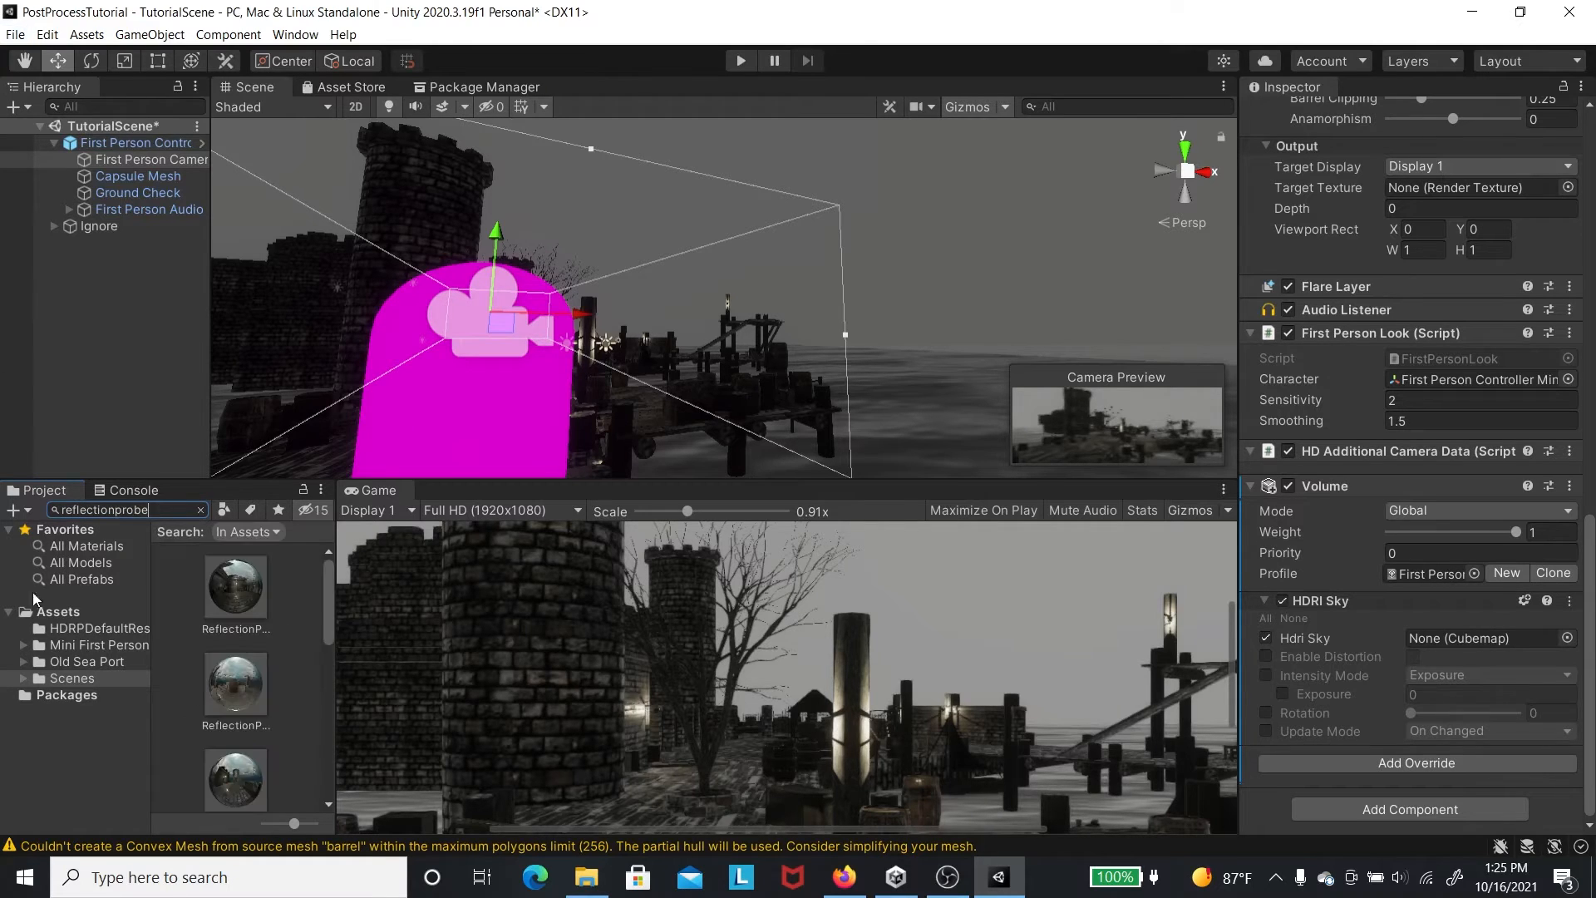
{"action": "scroll", "coordinate": [287, 604], "scroll_direction": "down", "scroll_amount": 1}
{"action": "scroll", "coordinate": [287, 605], "scroll_direction": "down", "scroll_amount": 2}
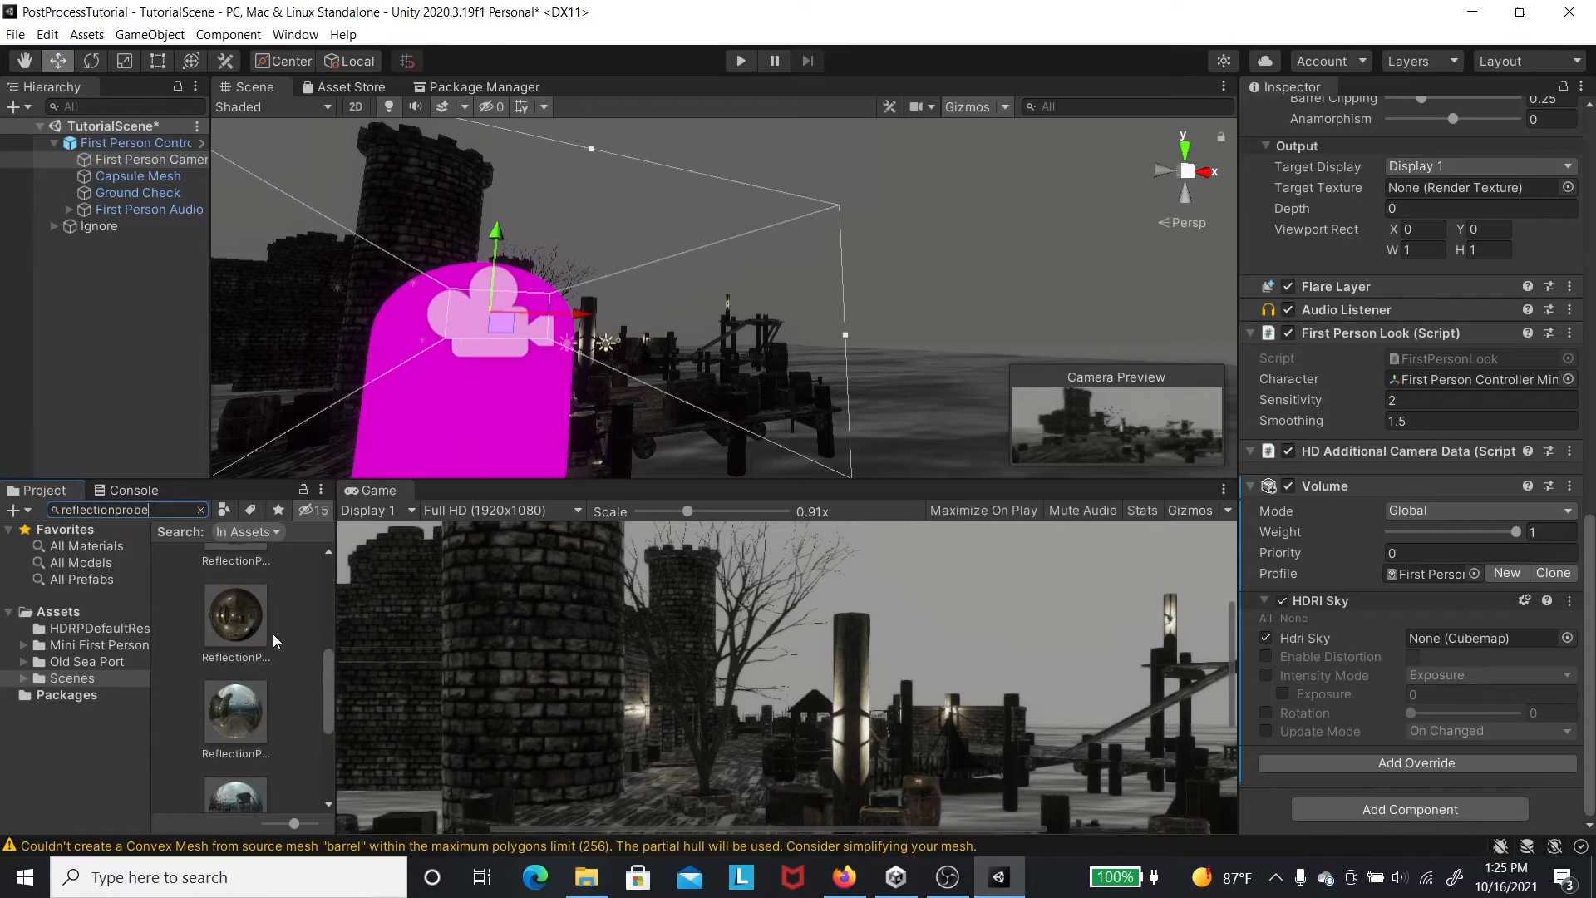
{"action": "scroll", "coordinate": [274, 640], "scroll_direction": "down", "scroll_amount": 4}
{"action": "left_click", "coordinate": [249, 656]}
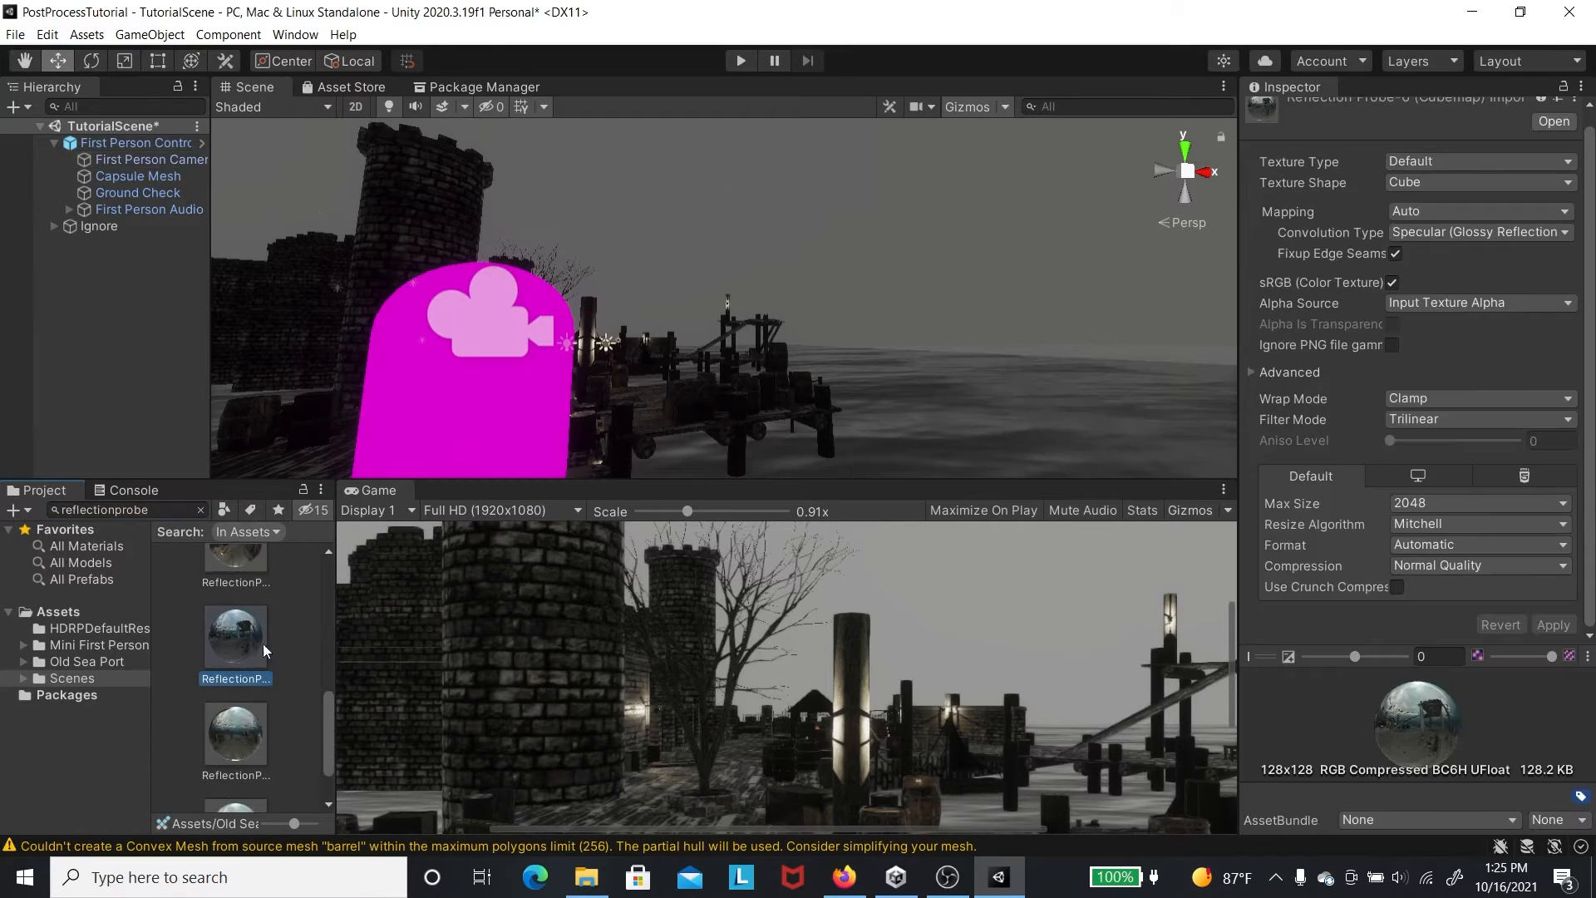
{"action": "scroll", "coordinate": [1368, 397], "scroll_direction": "up", "scroll_amount": 1}
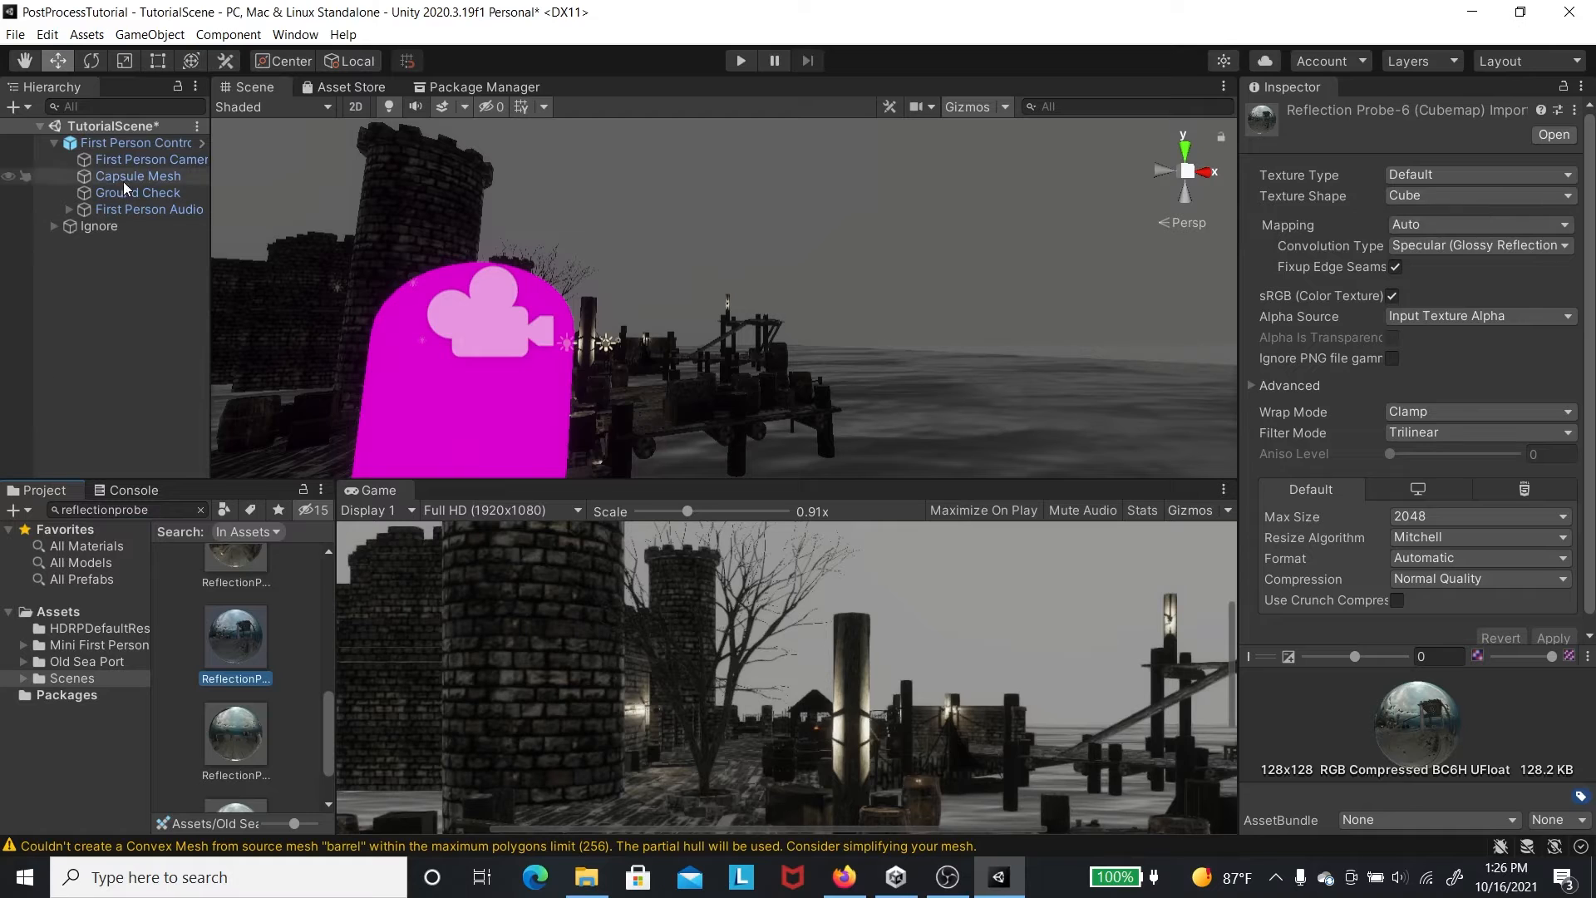
{"action": "left_click", "coordinate": [147, 160]}
{"action": "scroll", "coordinate": [1363, 572], "scroll_direction": "down", "scroll_amount": 10}
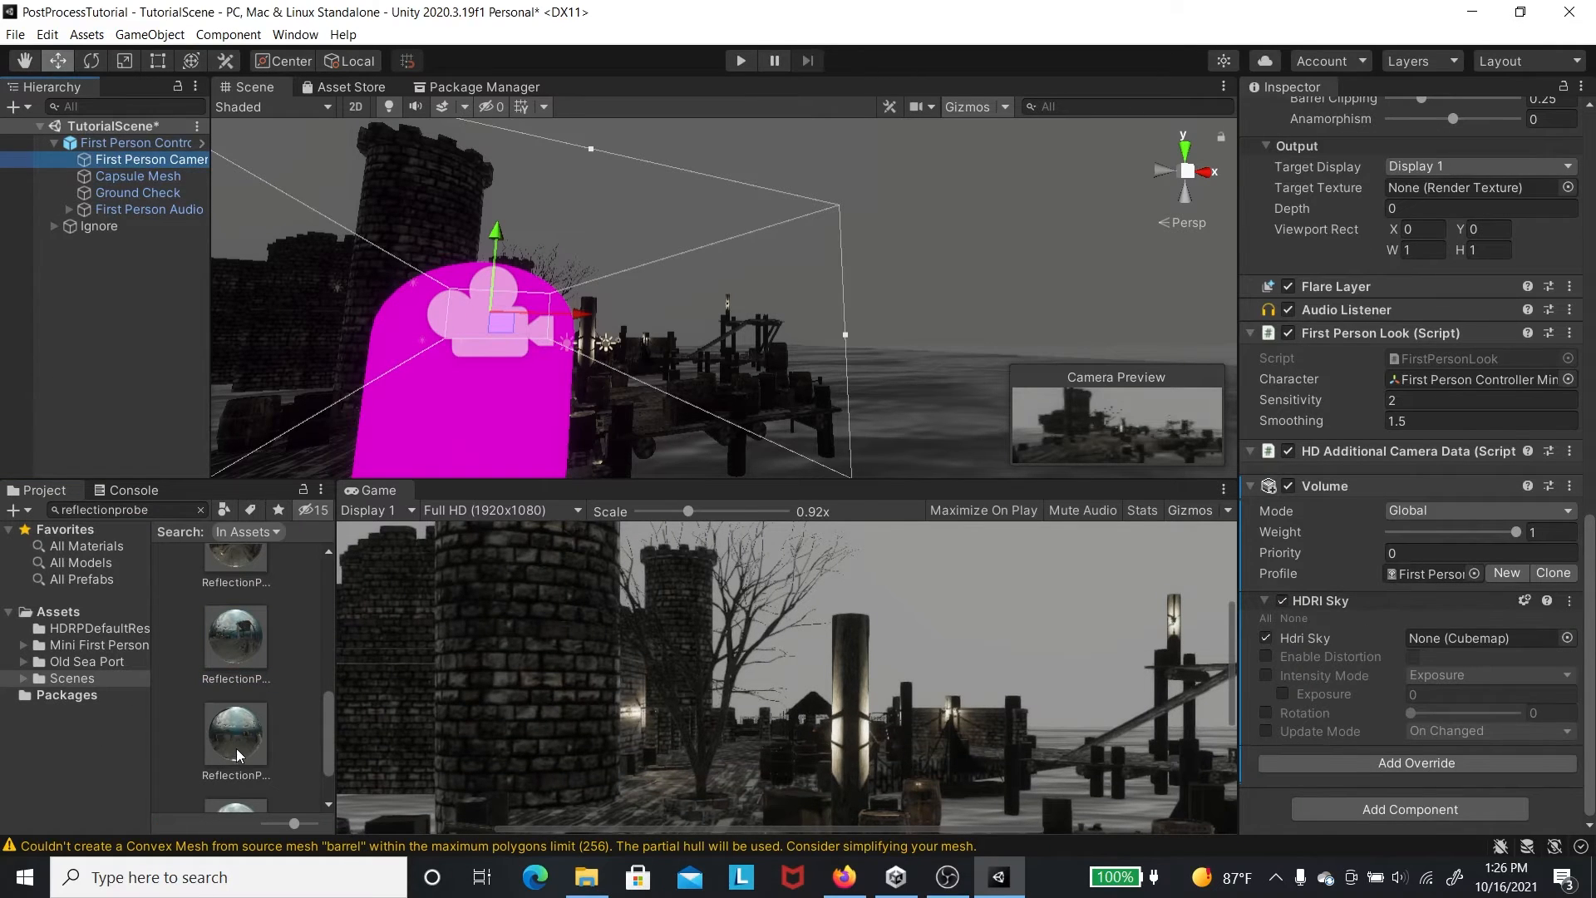
{"action": "left_click_drag", "start_coordinate": [237, 755], "coordinate": [1480, 640]}
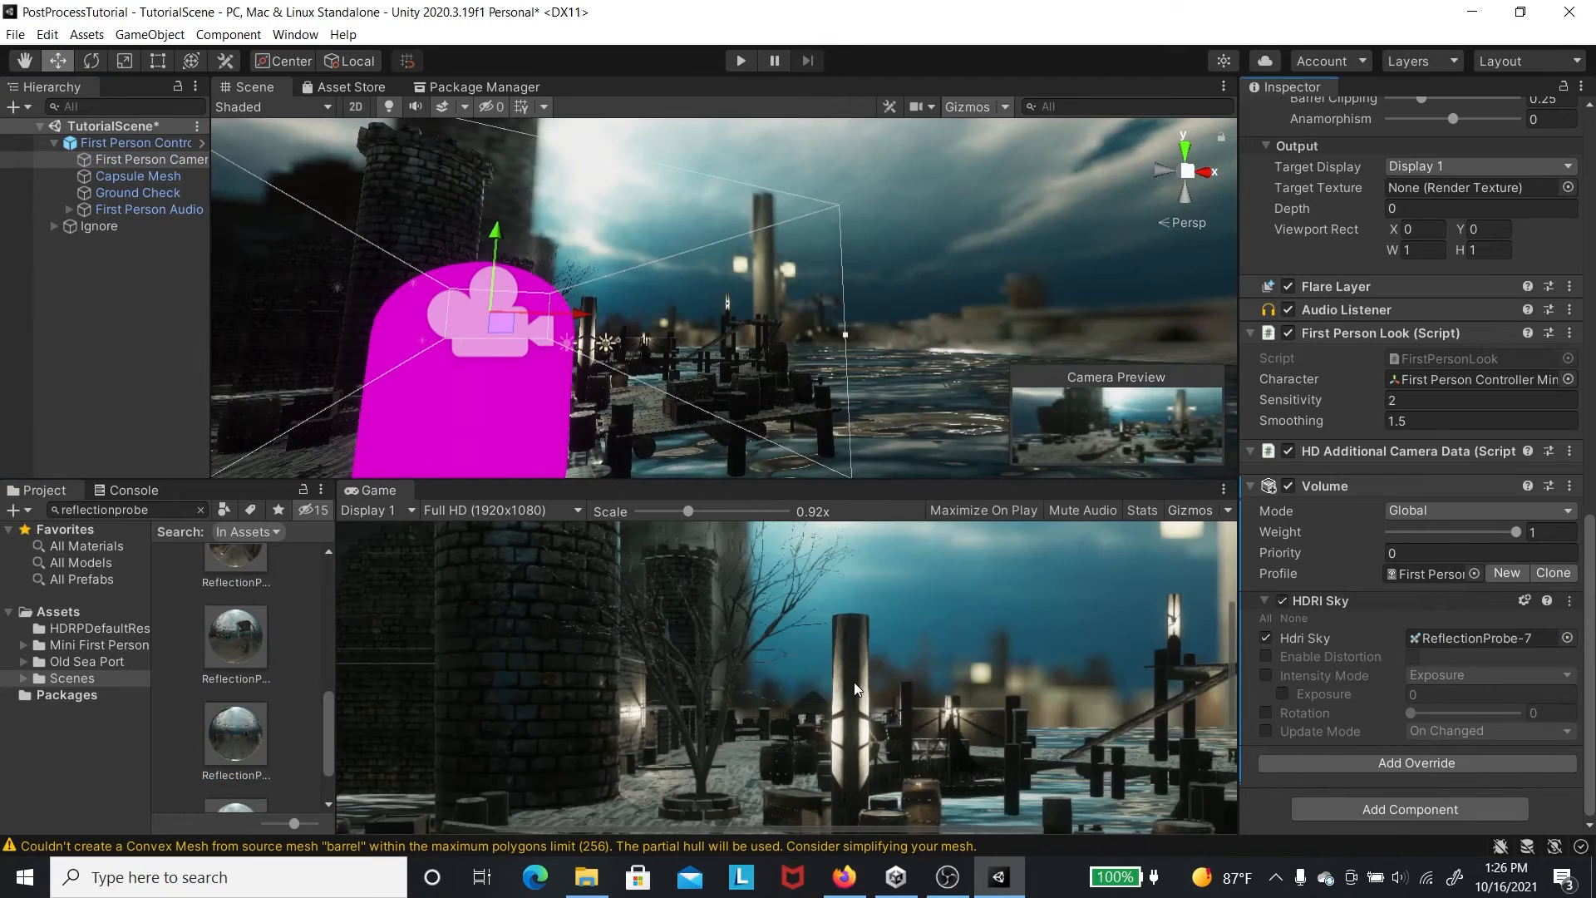
- Examine how the new sky looks around the castle and dock in the Game and Scene views
{"action": "scroll", "coordinate": [856, 688], "scroll_direction": "down", "scroll_amount": 3}
{"action": "scroll", "coordinate": [718, 373], "scroll_direction": "down", "scroll_amount": 5}
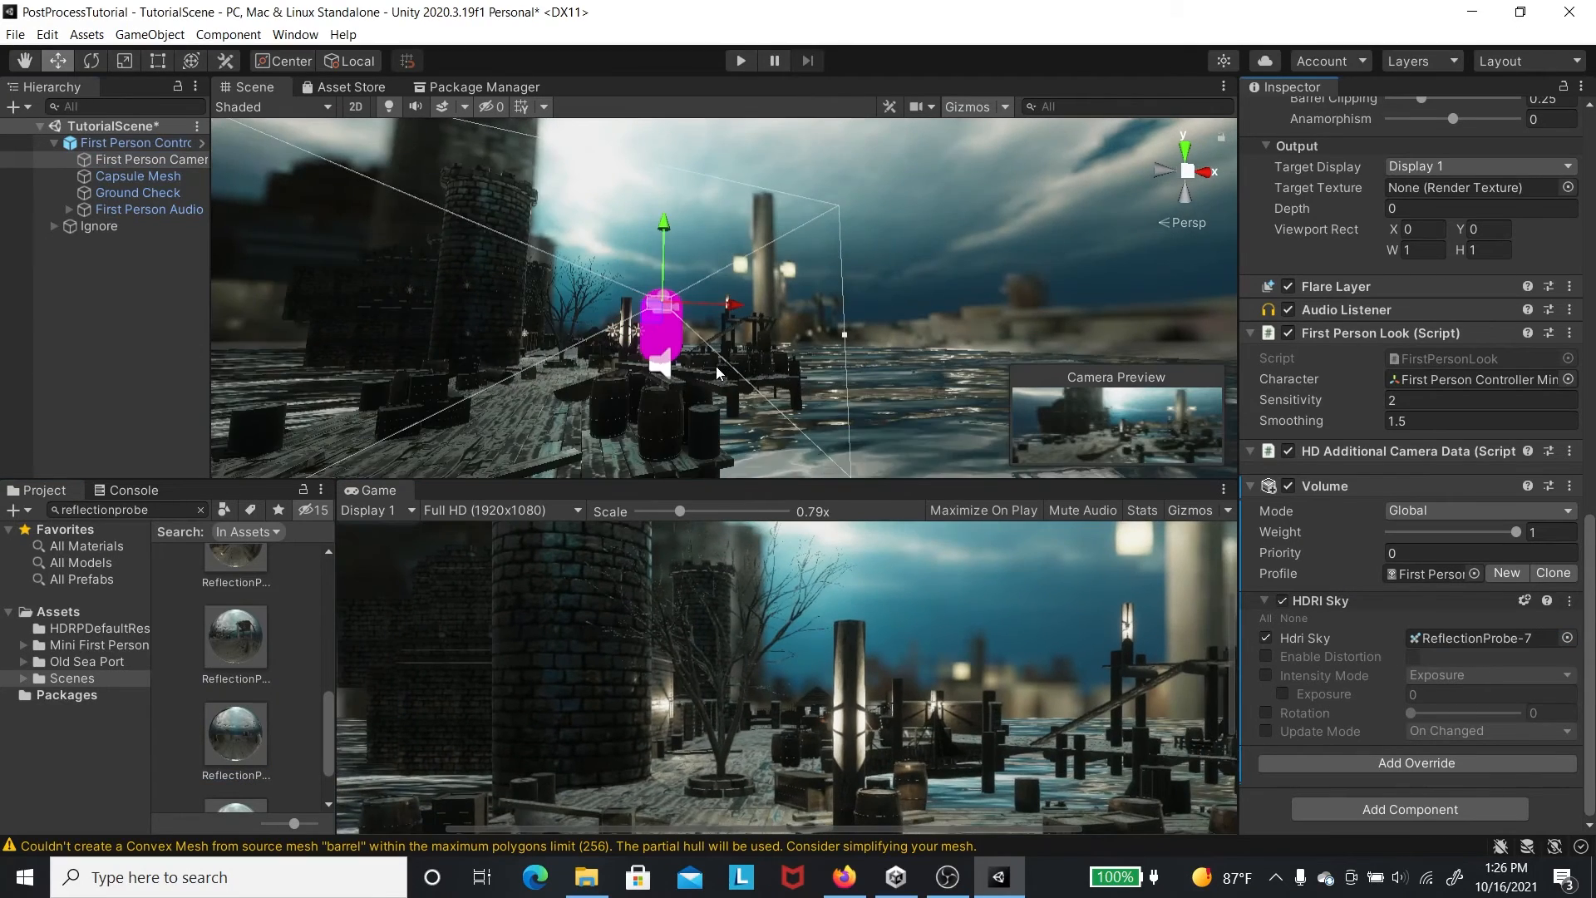
{"action": "right_click_drag", "start_coordinate": [801, 368], "coordinate": [881, 424]}
{"action": "key", "text": "w"}
{"action": "key", "text": "a"}
{"action": "key", "text": "s"}
{"action": "key", "text": "d"}
{"action": "key", "text": "w"}
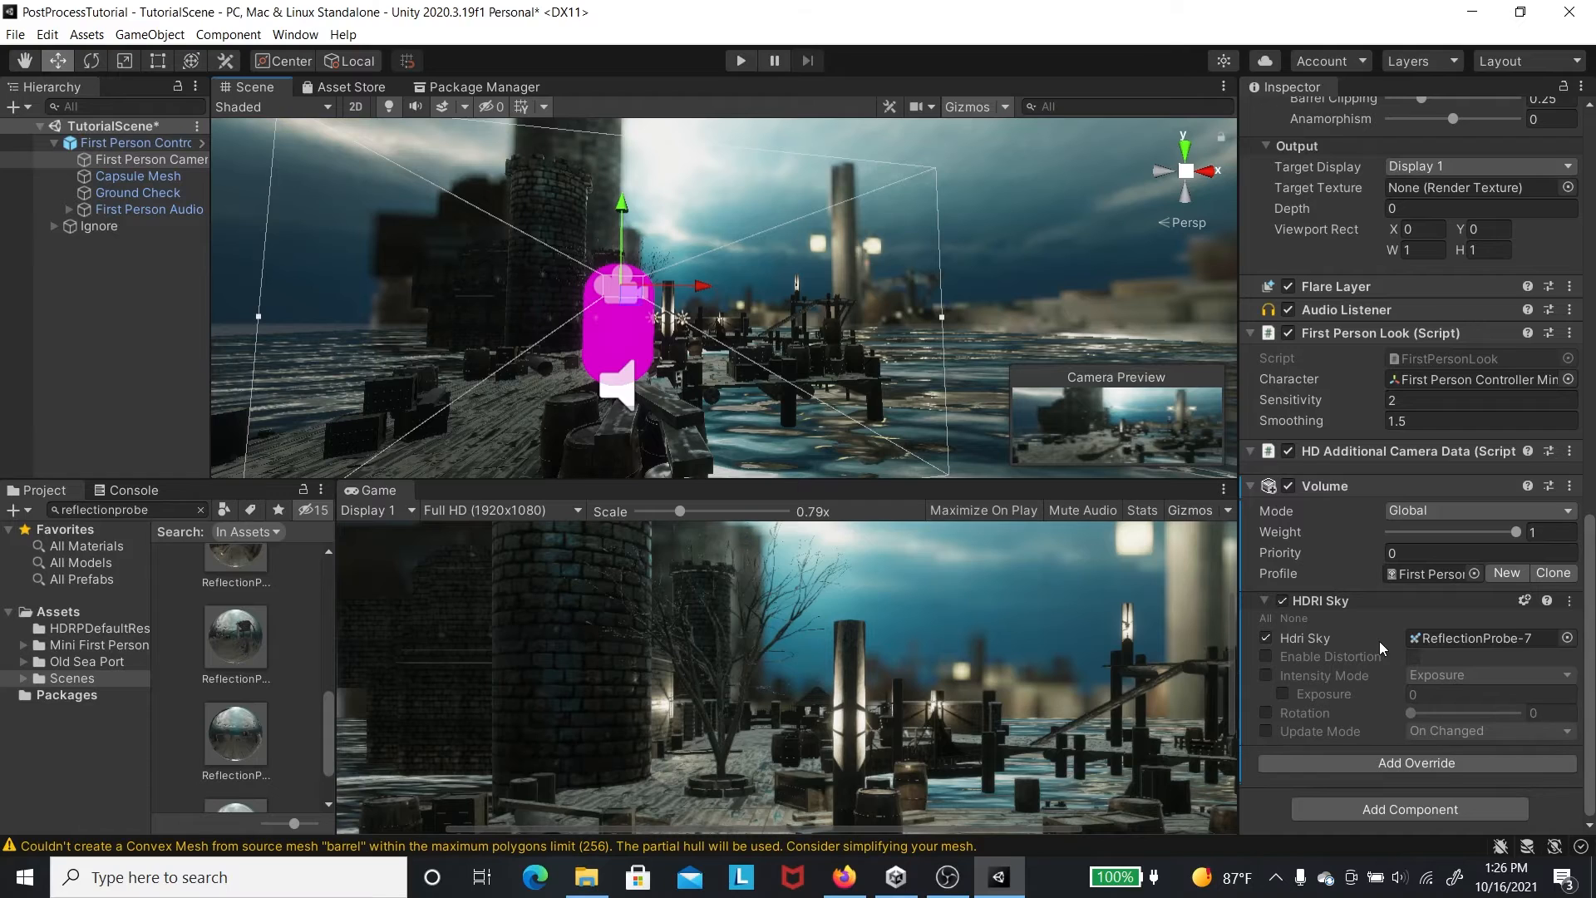
- Enable the HDRI Sky's Intensity Mode and Exposure properties and switch the intensity mode to Lux
{"action": "left_click", "coordinate": [1266, 676]}
{"action": "left_click", "coordinate": [1282, 694]}
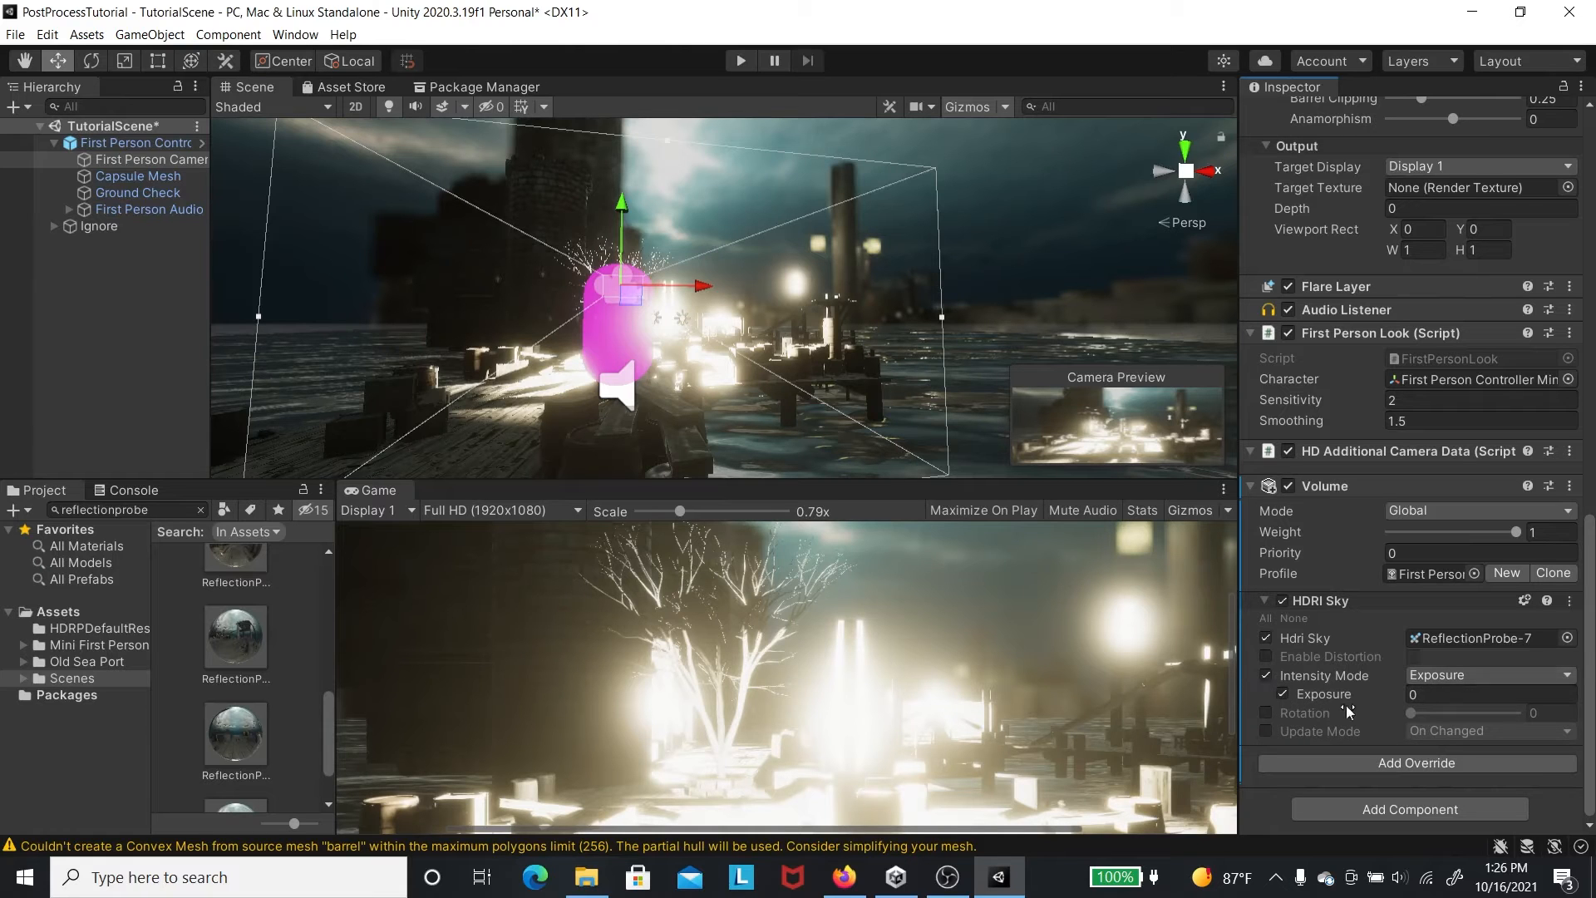
{"action": "right_click_drag", "start_coordinate": [845, 459], "coordinate": [763, 417]}
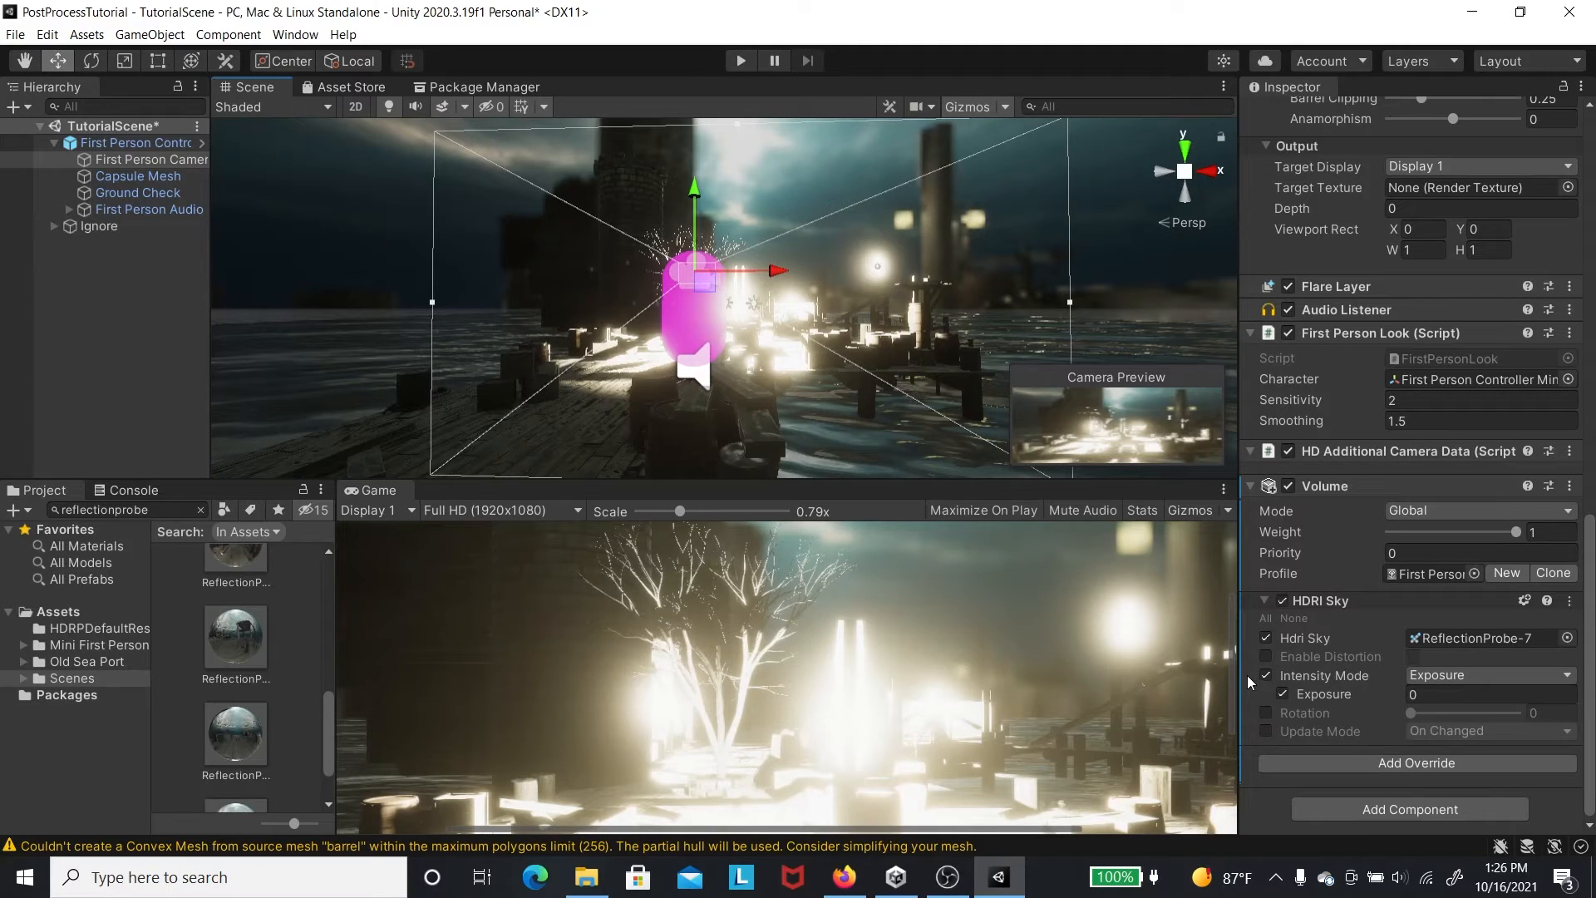
{"action": "left_click", "coordinate": [1441, 678]}
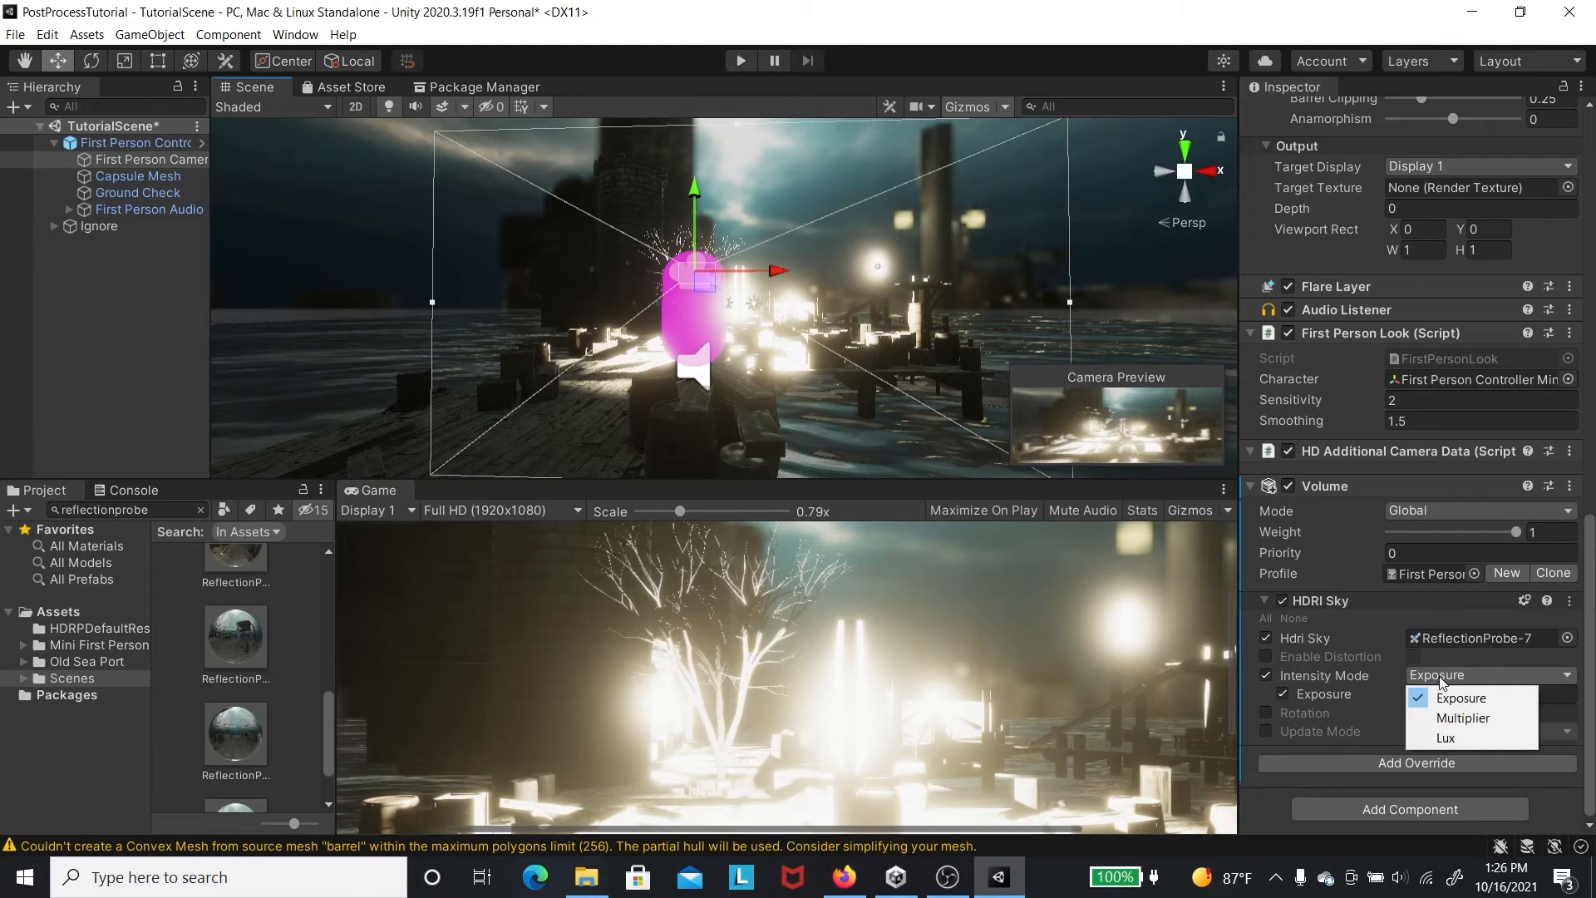
{"action": "left_click", "coordinate": [1446, 738]}
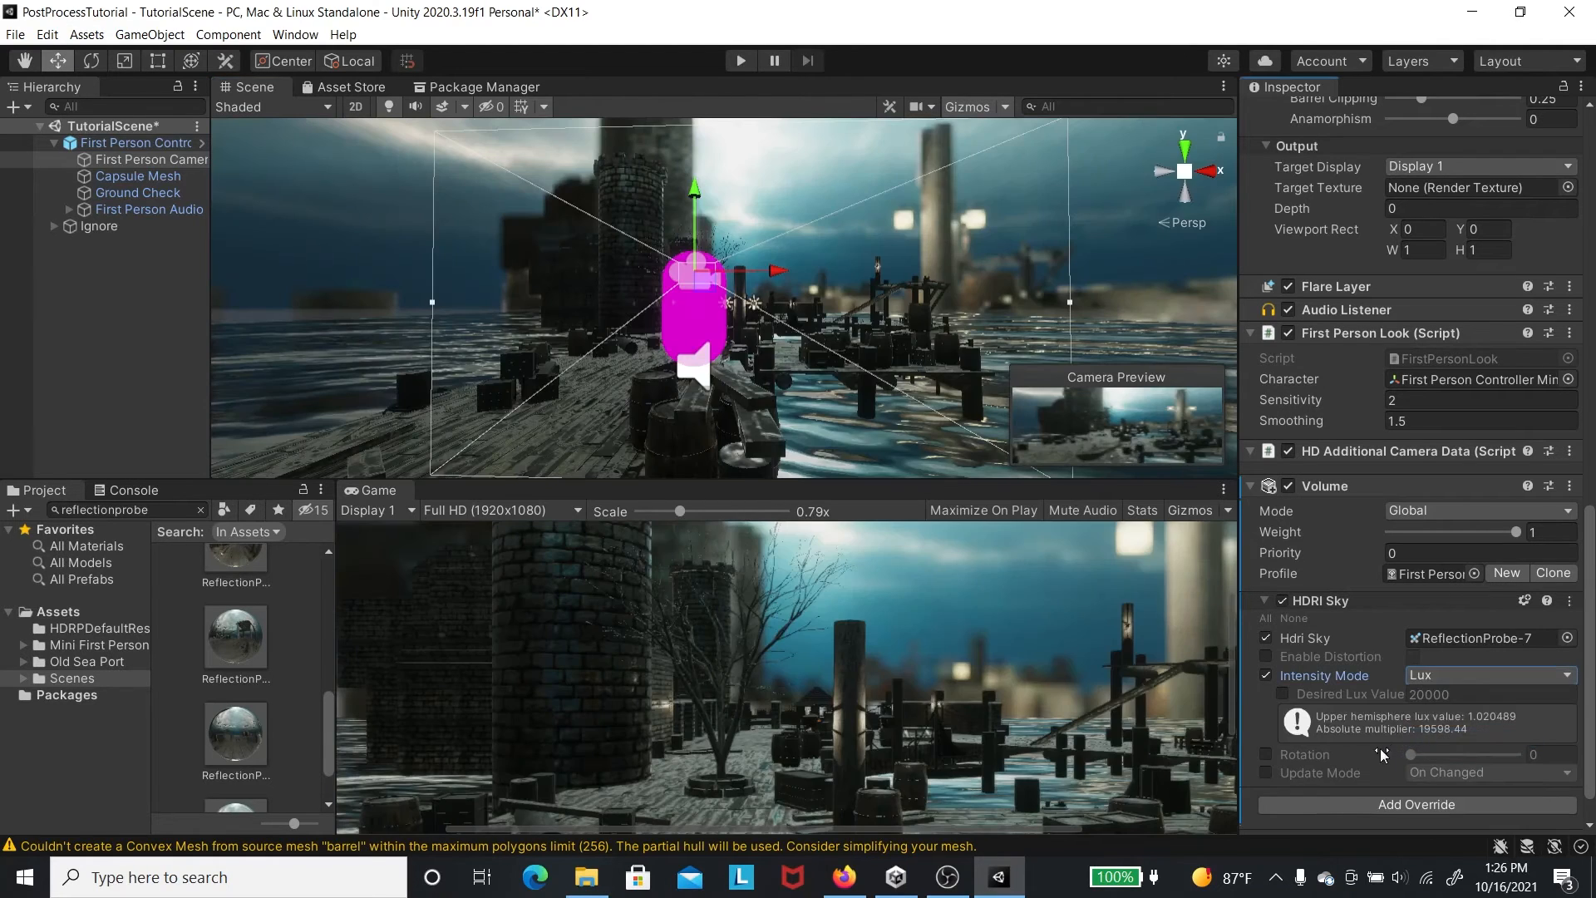
- Enable the HDRI Sky's Rotation property and try adjusting the rotation value
{"action": "scroll", "coordinate": [1382, 753], "scroll_direction": "down", "scroll_amount": 2}
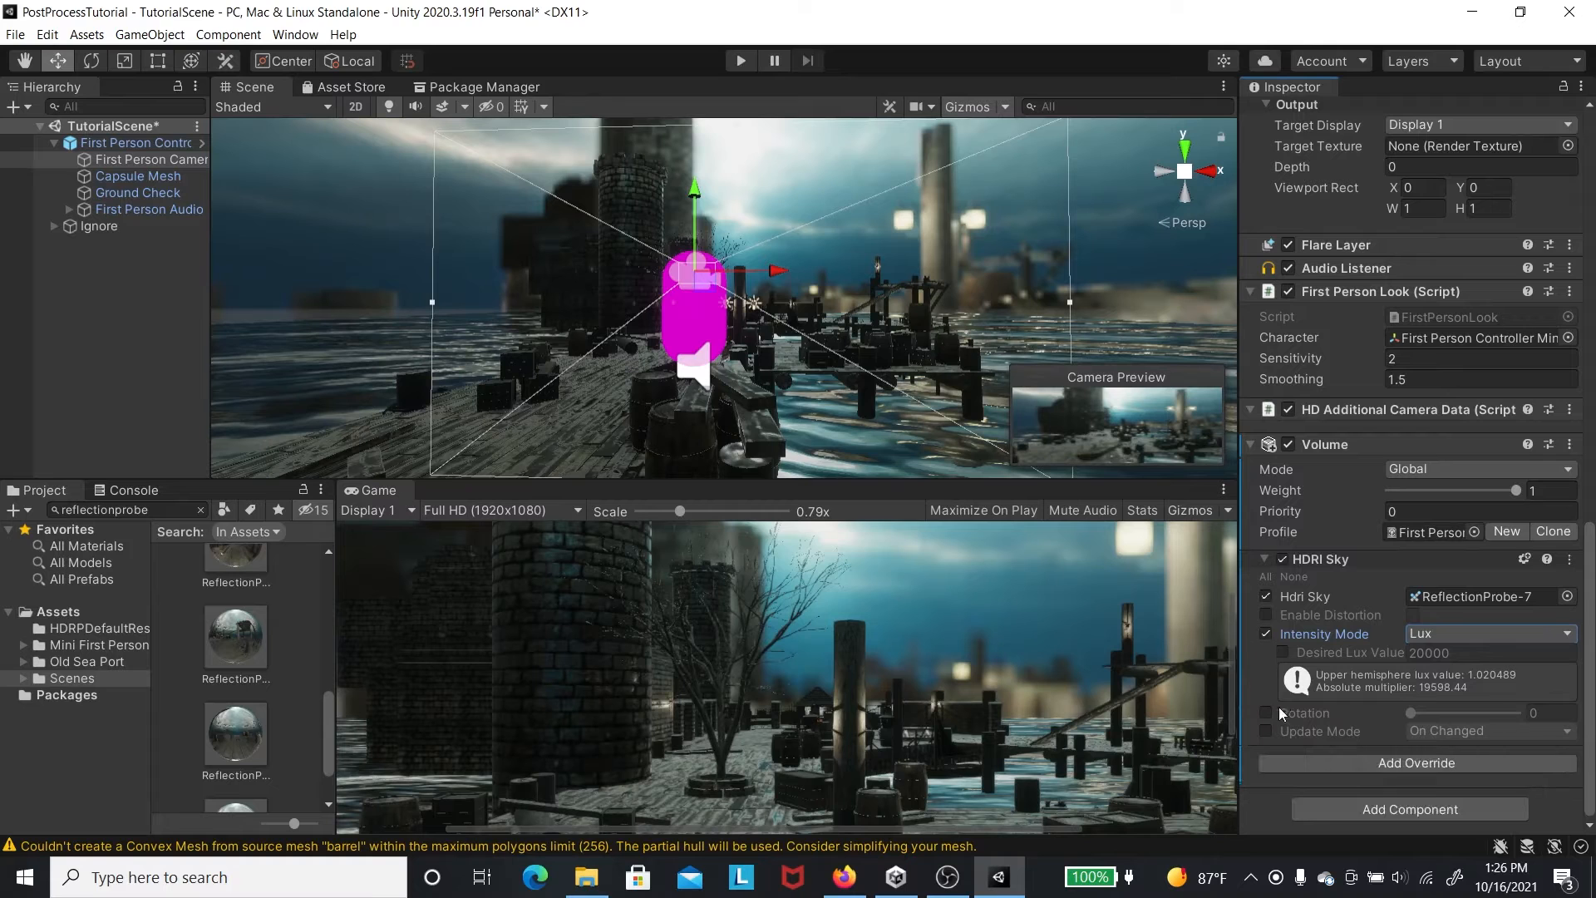
{"action": "left_click", "coordinate": [1266, 714]}
{"action": "left_click_drag", "start_coordinate": [1337, 713], "coordinate": [1219, 632]}
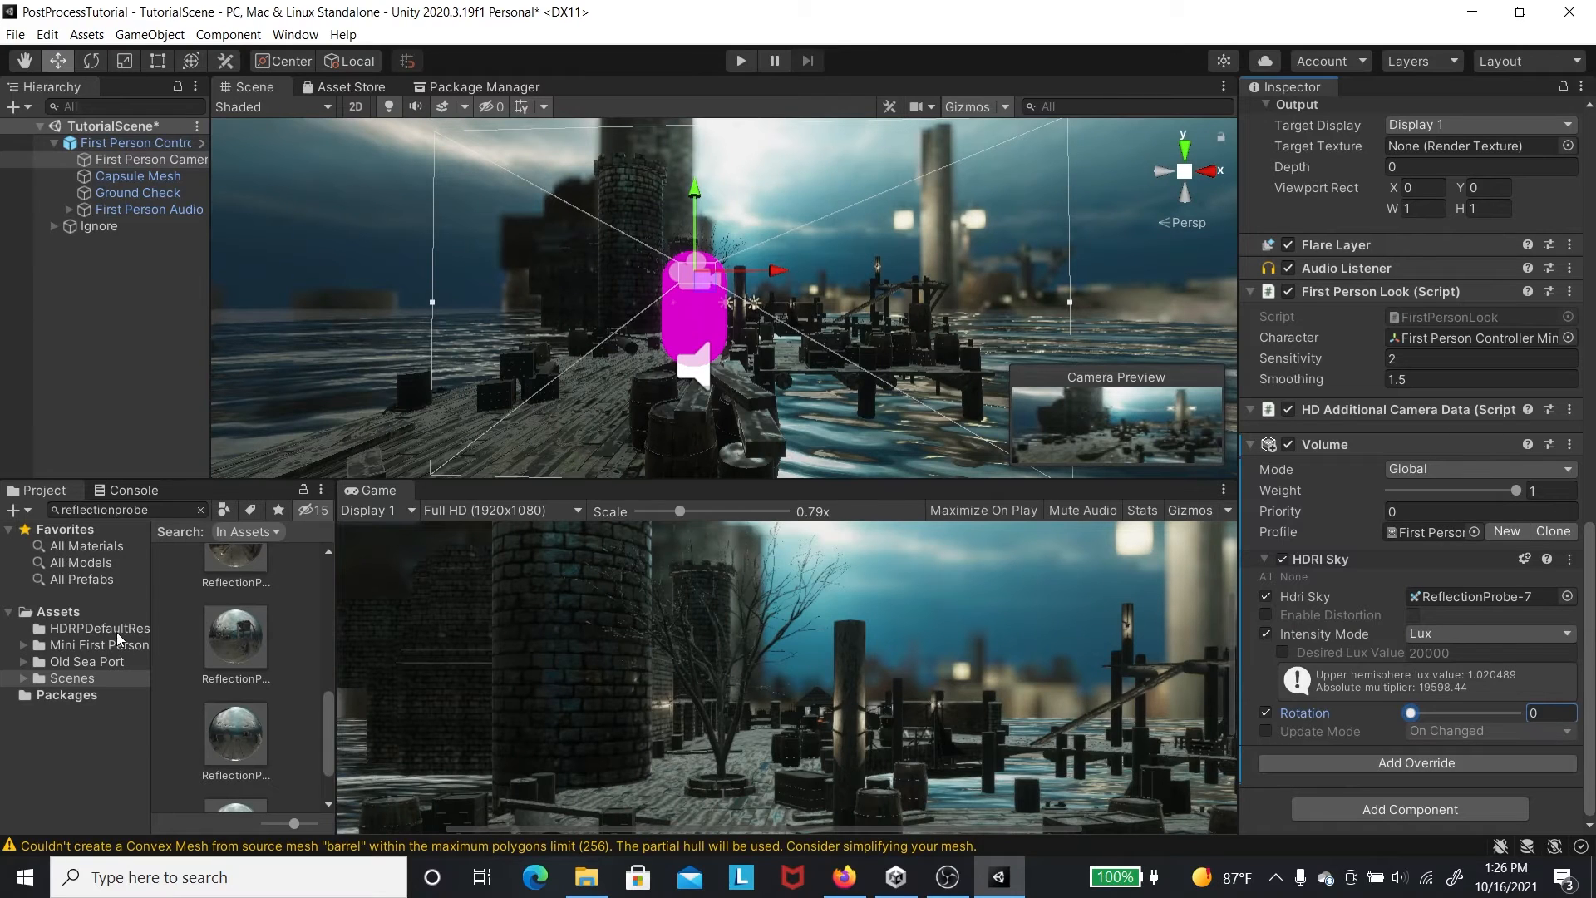
- Open the ReflectionProbe-7 cubemap in Photoshop, examine its image layout and return to Unity
{"action": "double_click", "coordinate": [178, 510]}
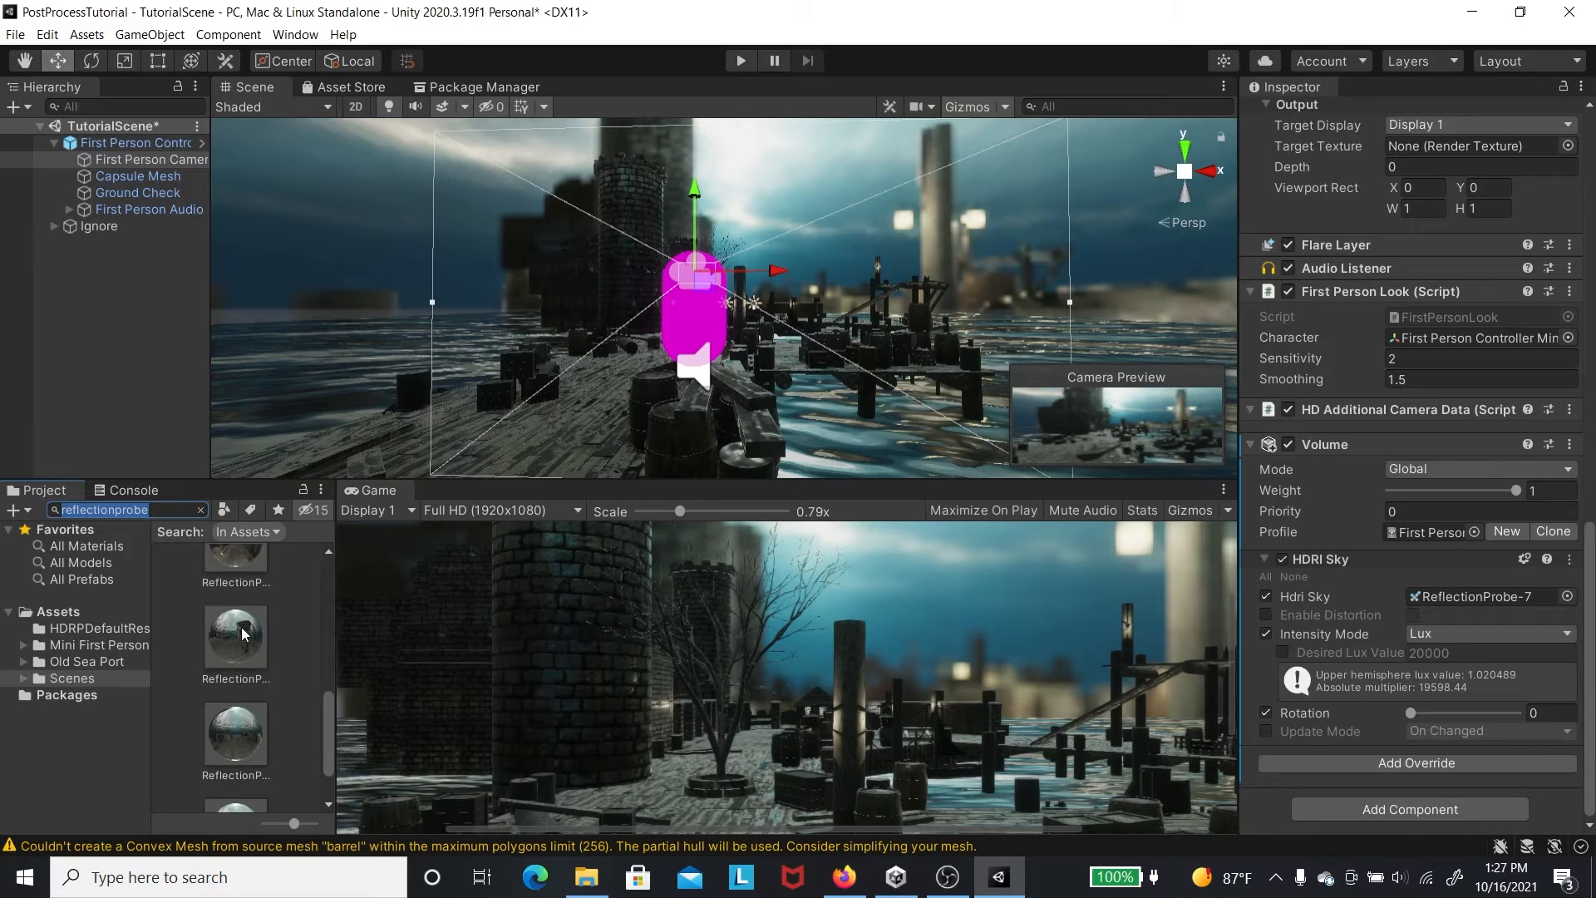
{"action": "left_click", "coordinate": [237, 720]}
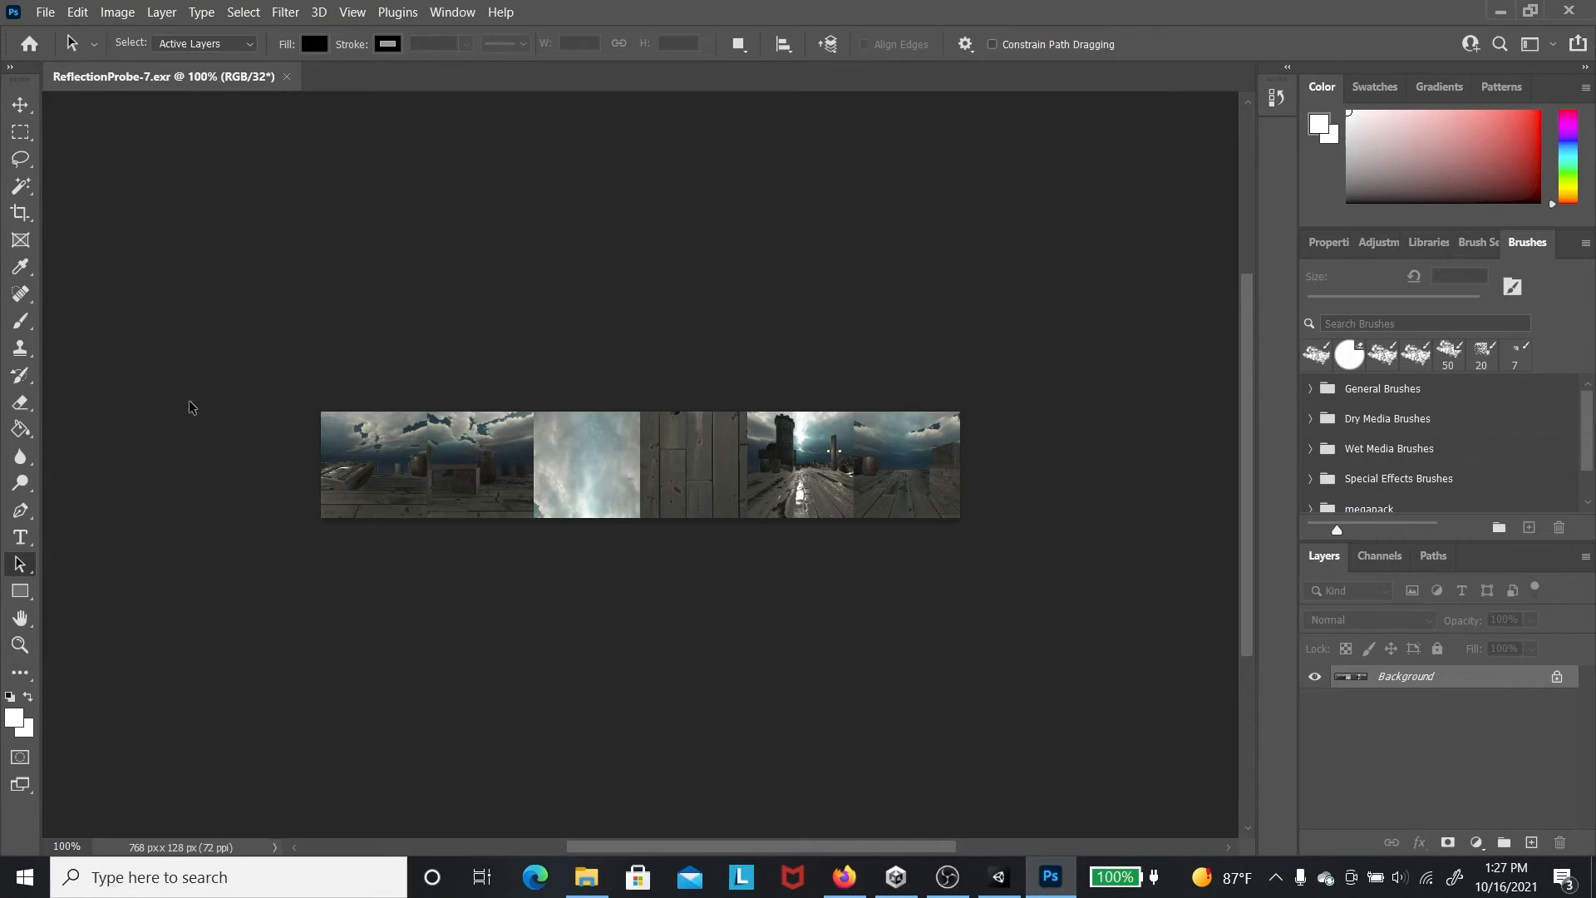
{"action": "left_click", "coordinate": [1501, 13]}
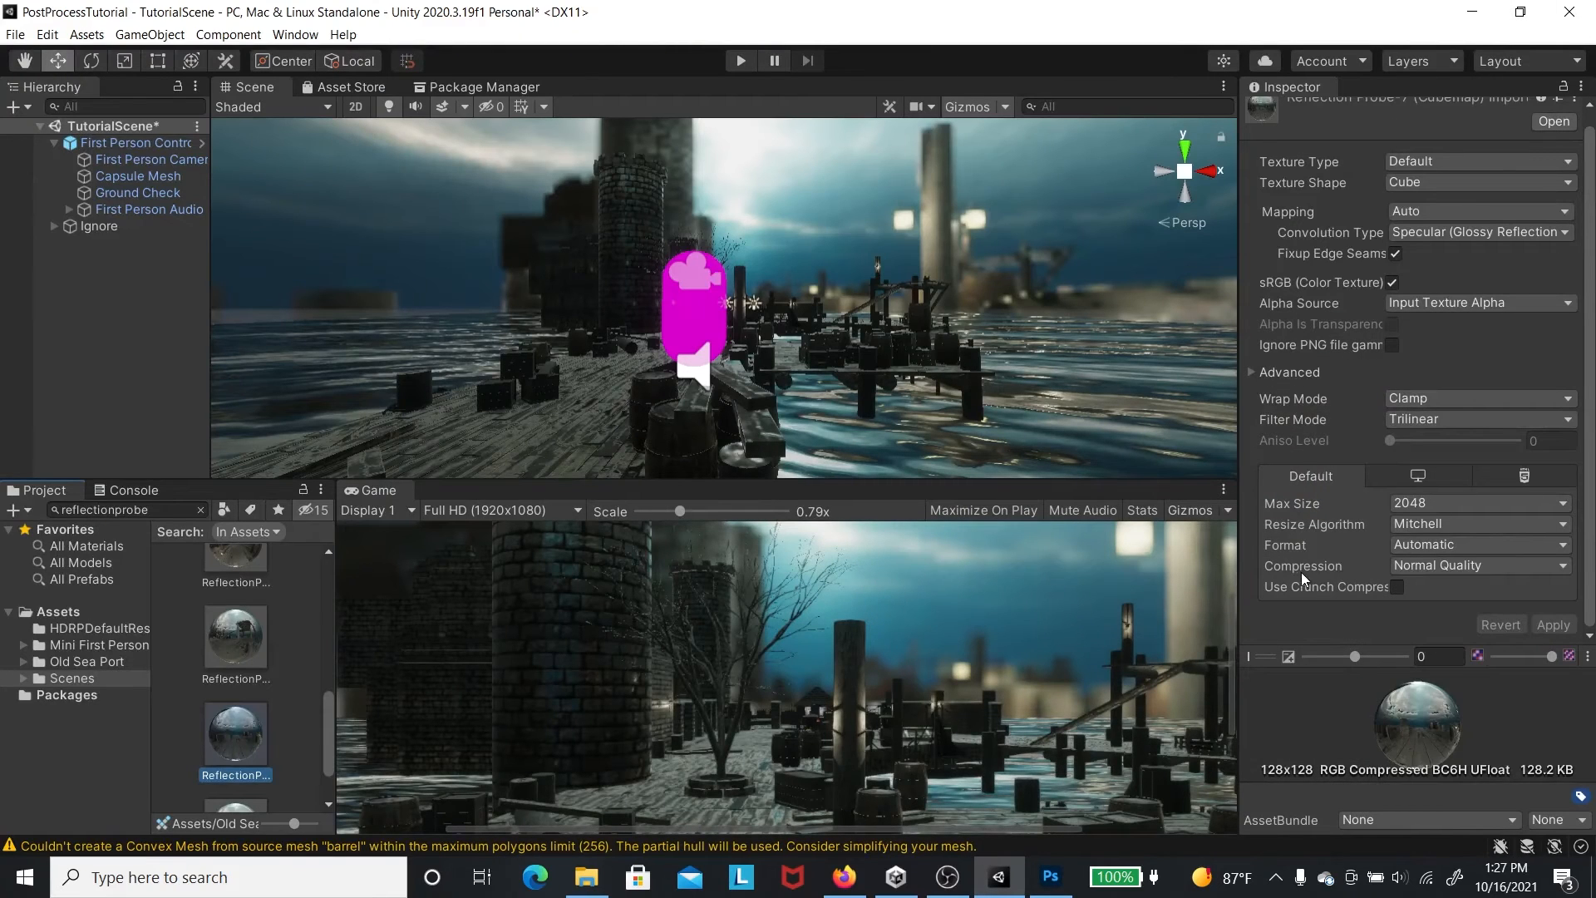
- Disable the HDRI Sky override on the First Person Camera's Volume and remove it
{"action": "left_click", "coordinate": [177, 158]}
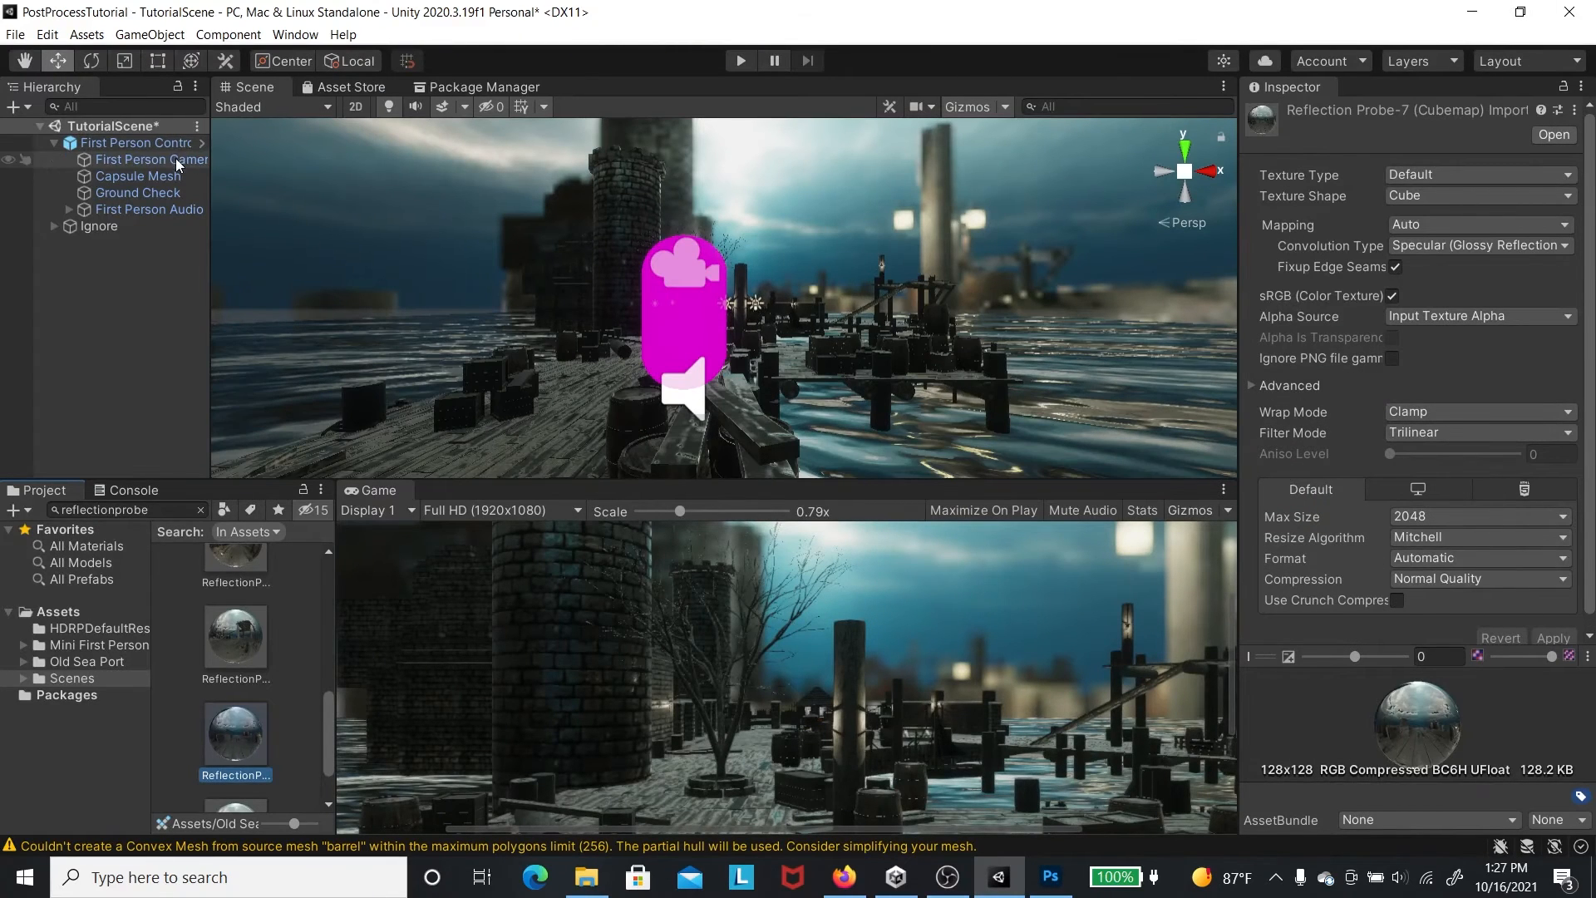
{"action": "scroll", "coordinate": [1436, 557], "scroll_direction": "down", "scroll_amount": 10}
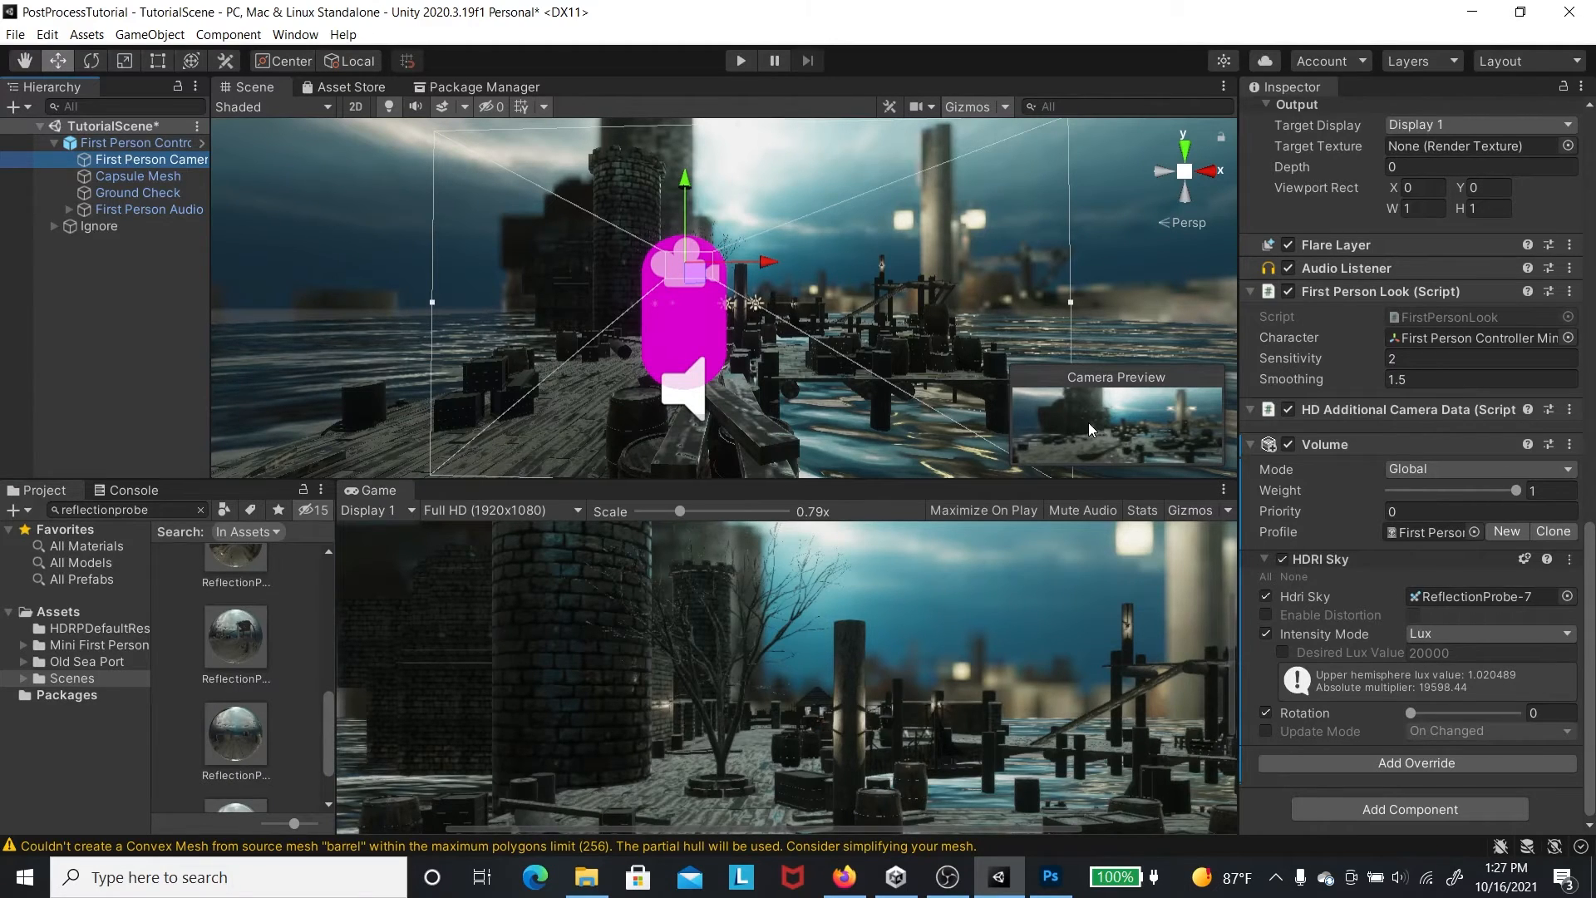
{"action": "left_click", "coordinate": [1282, 559]}
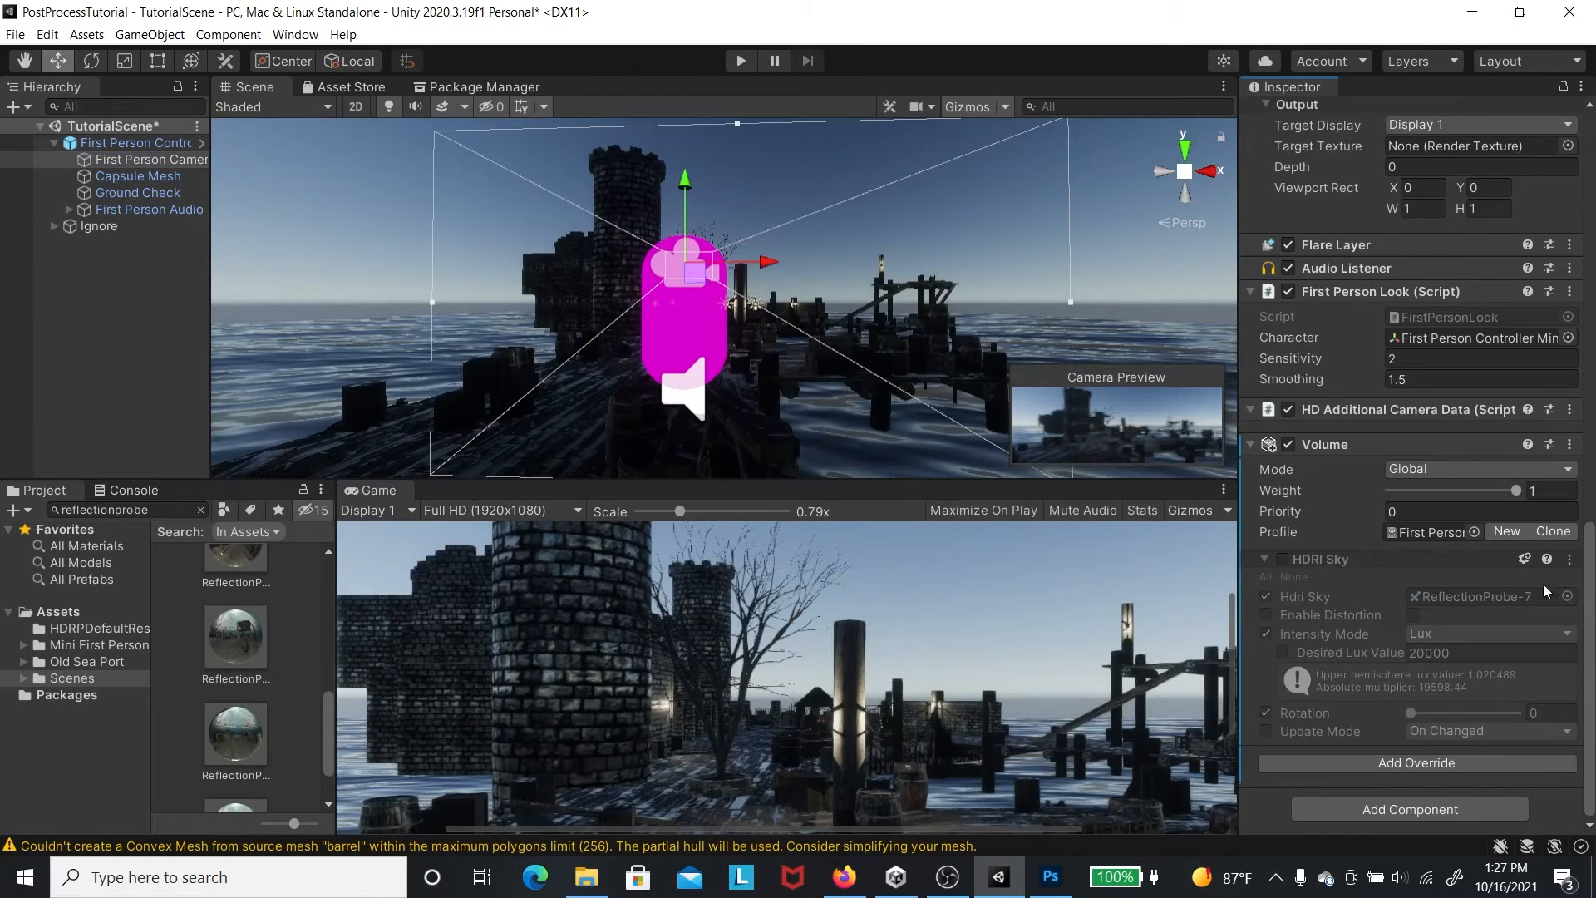
{"action": "left_click", "coordinate": [1570, 561]}
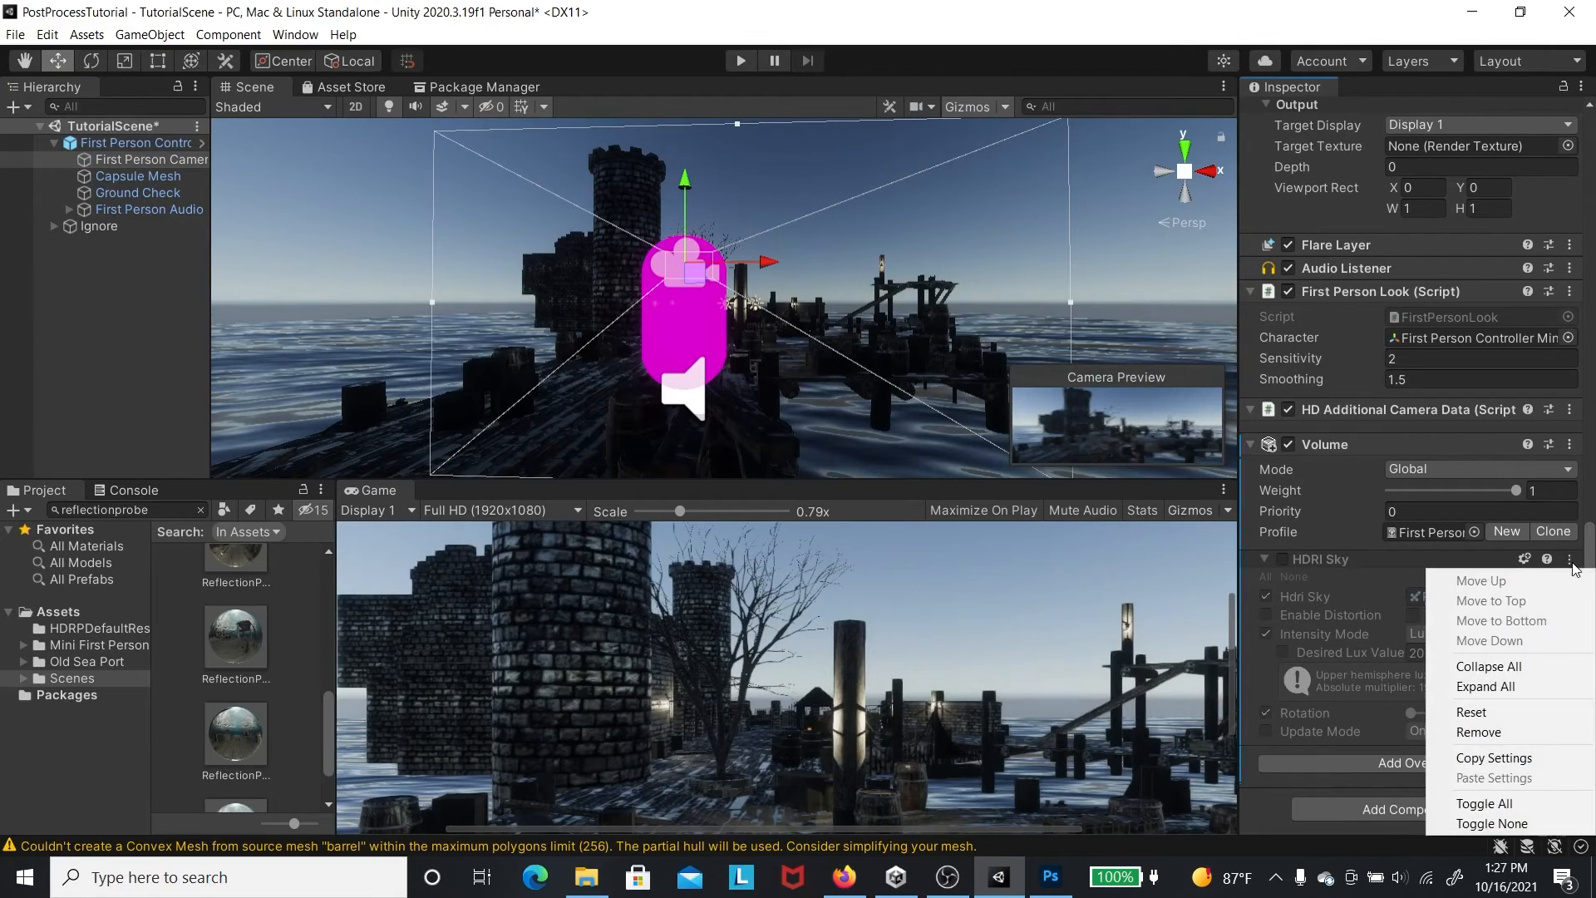
{"action": "left_click", "coordinate": [1479, 732]}
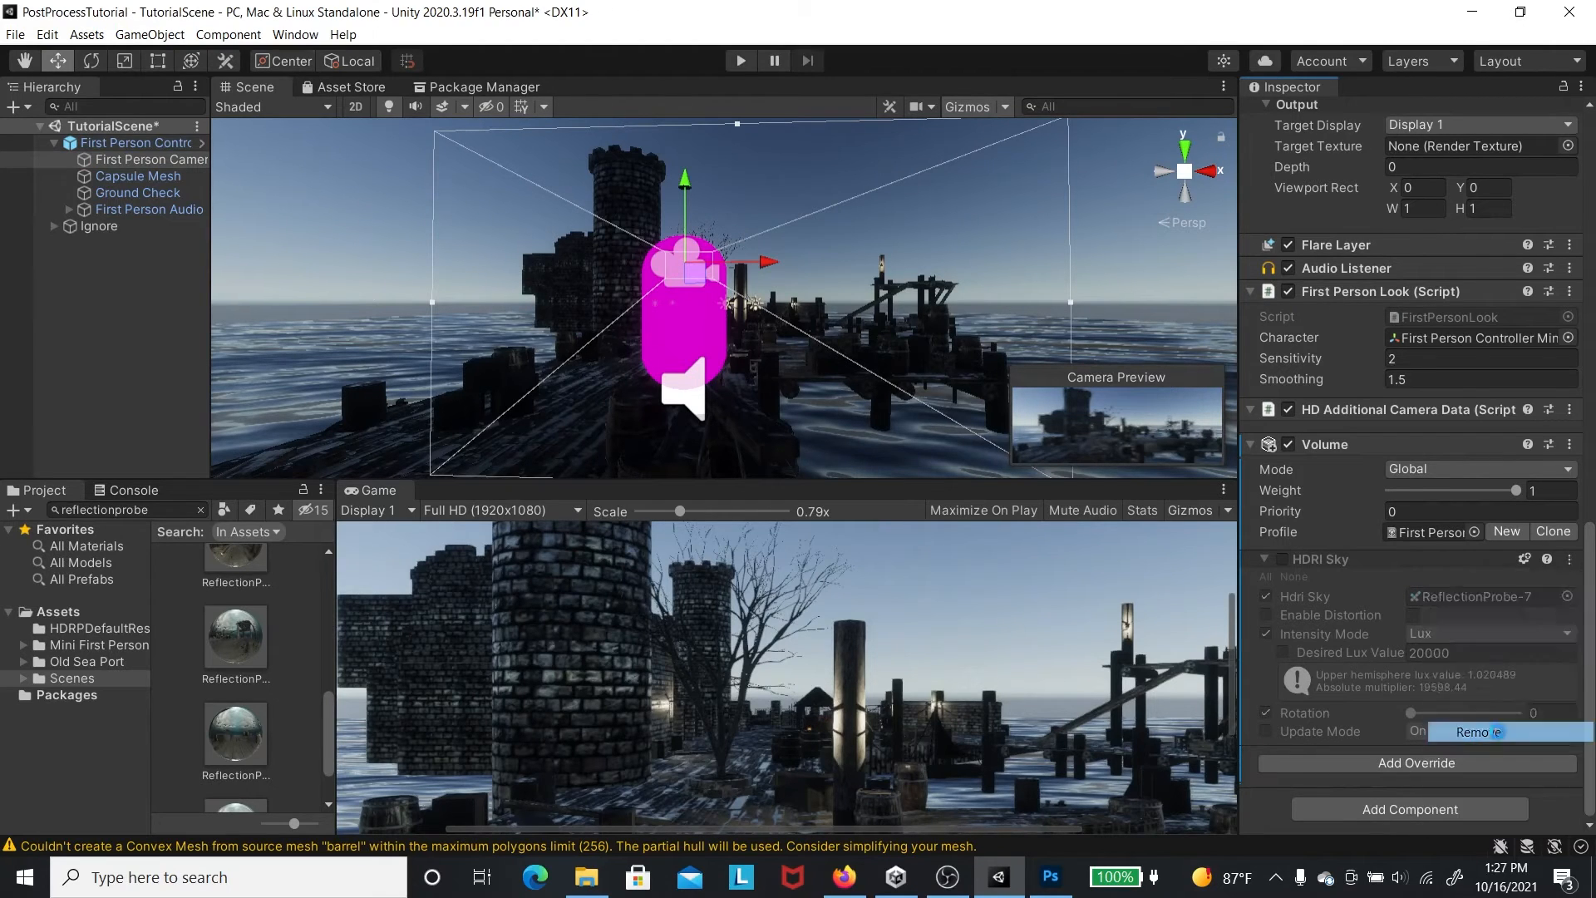
- Add a Visual Environment override to the Volume and enable its Type and Ambient Mode properties
{"action": "left_click", "coordinate": [1404, 762]}
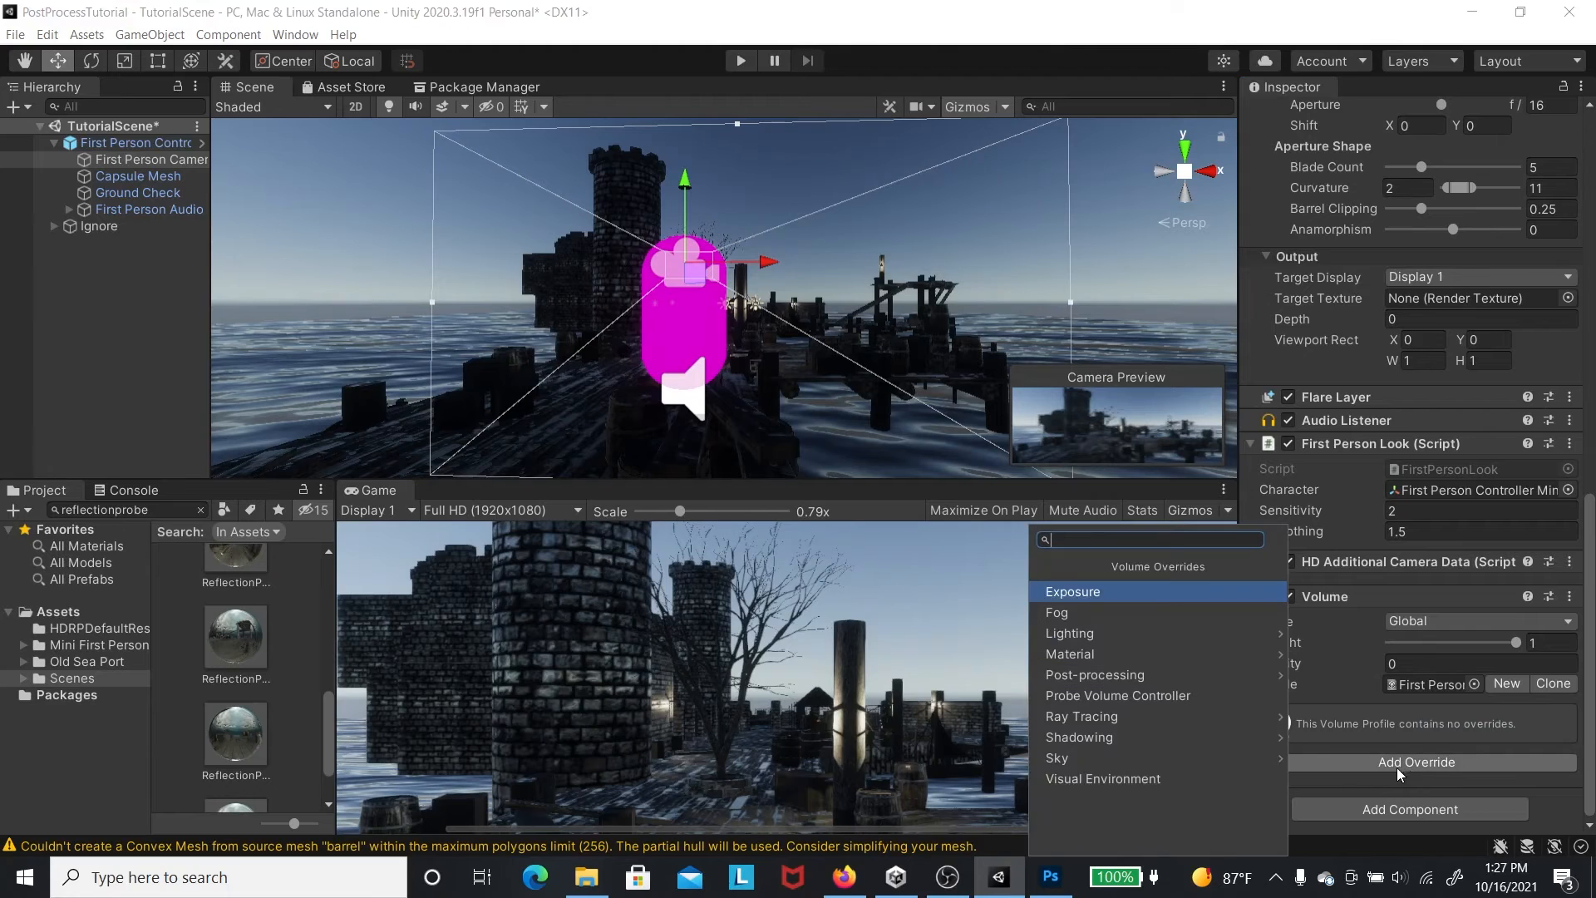
{"action": "left_click", "coordinate": [1102, 780]}
{"action": "scroll", "coordinate": [1438, 648], "scroll_direction": "down", "scroll_amount": 3}
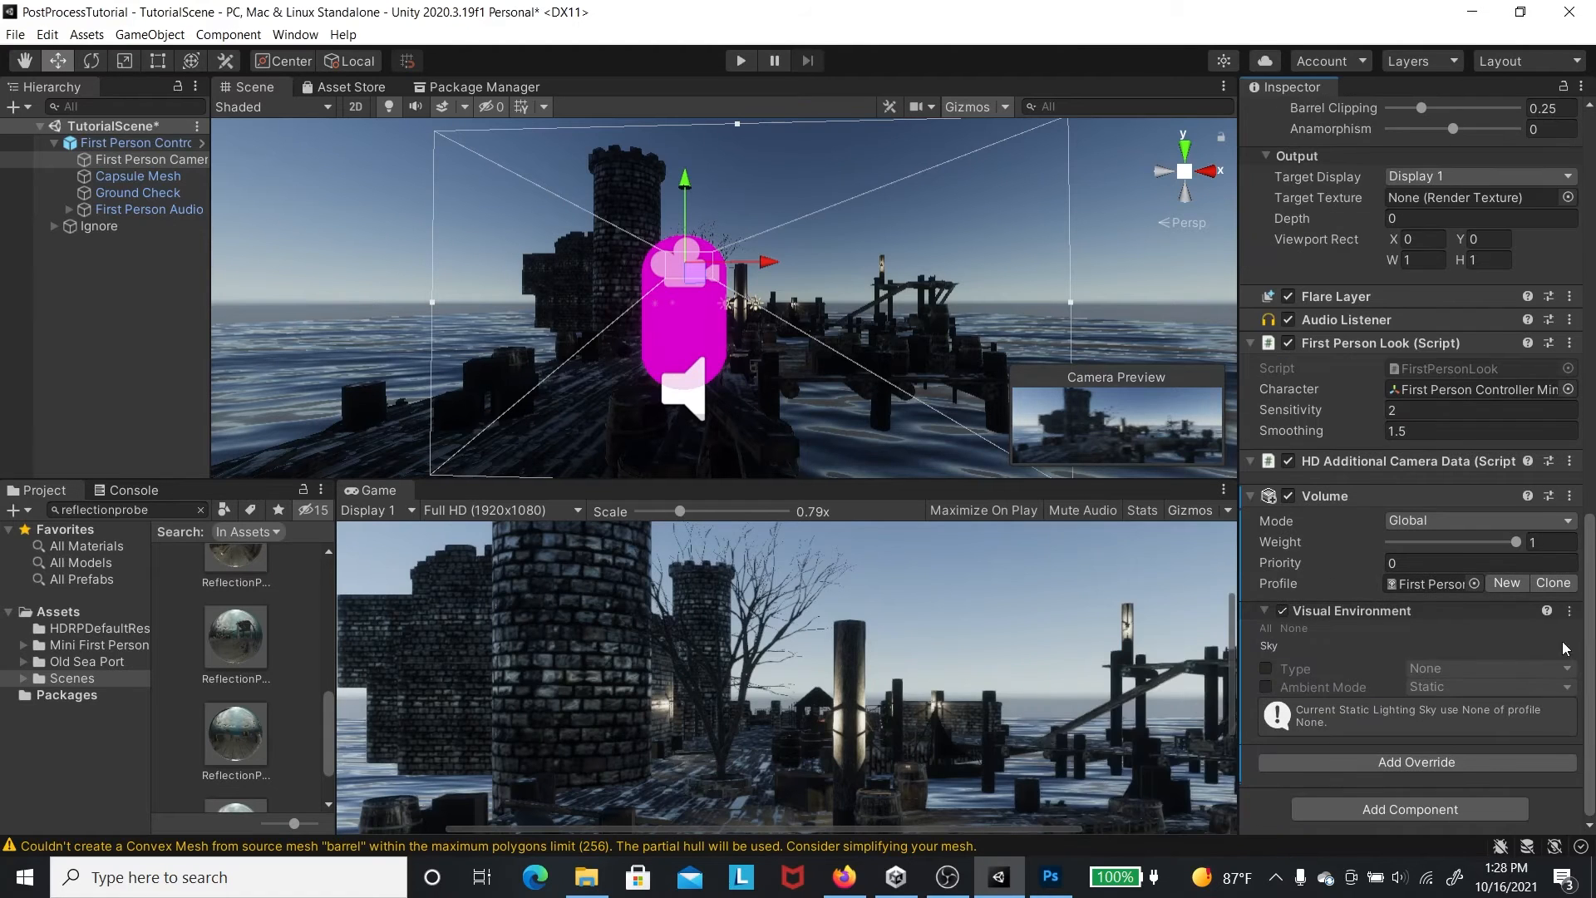
{"action": "left_click", "coordinate": [1265, 668]}
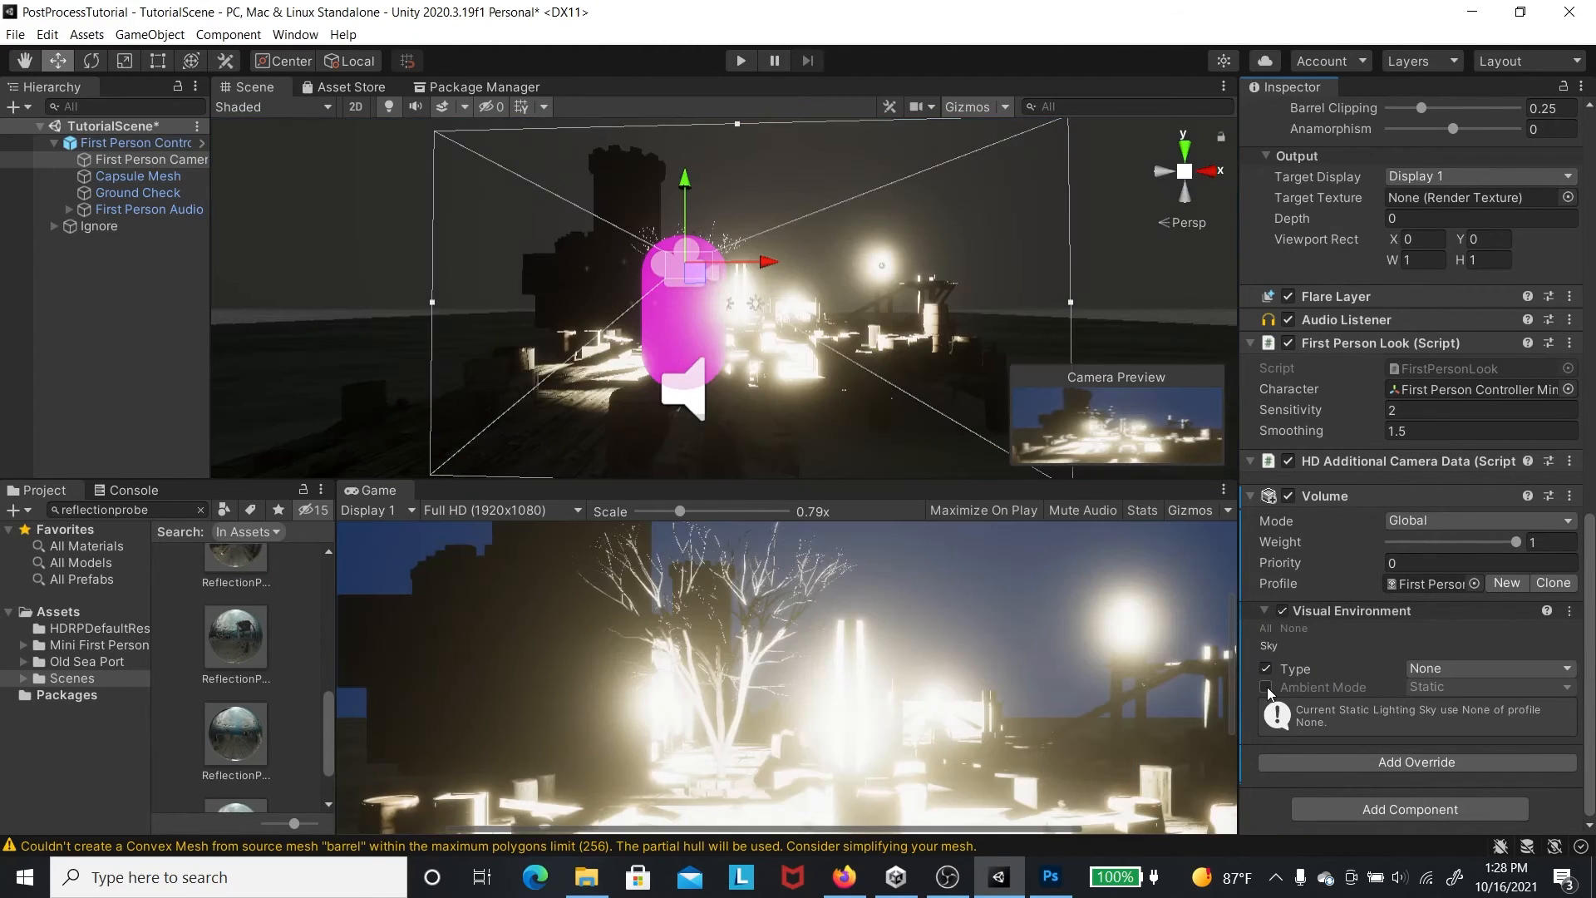
{"action": "left_click", "coordinate": [1265, 687]}
- Set the Visual Environment's sky type to Gradient Sky and keep the ambient mode at Static
{"action": "left_click", "coordinate": [1459, 672]}
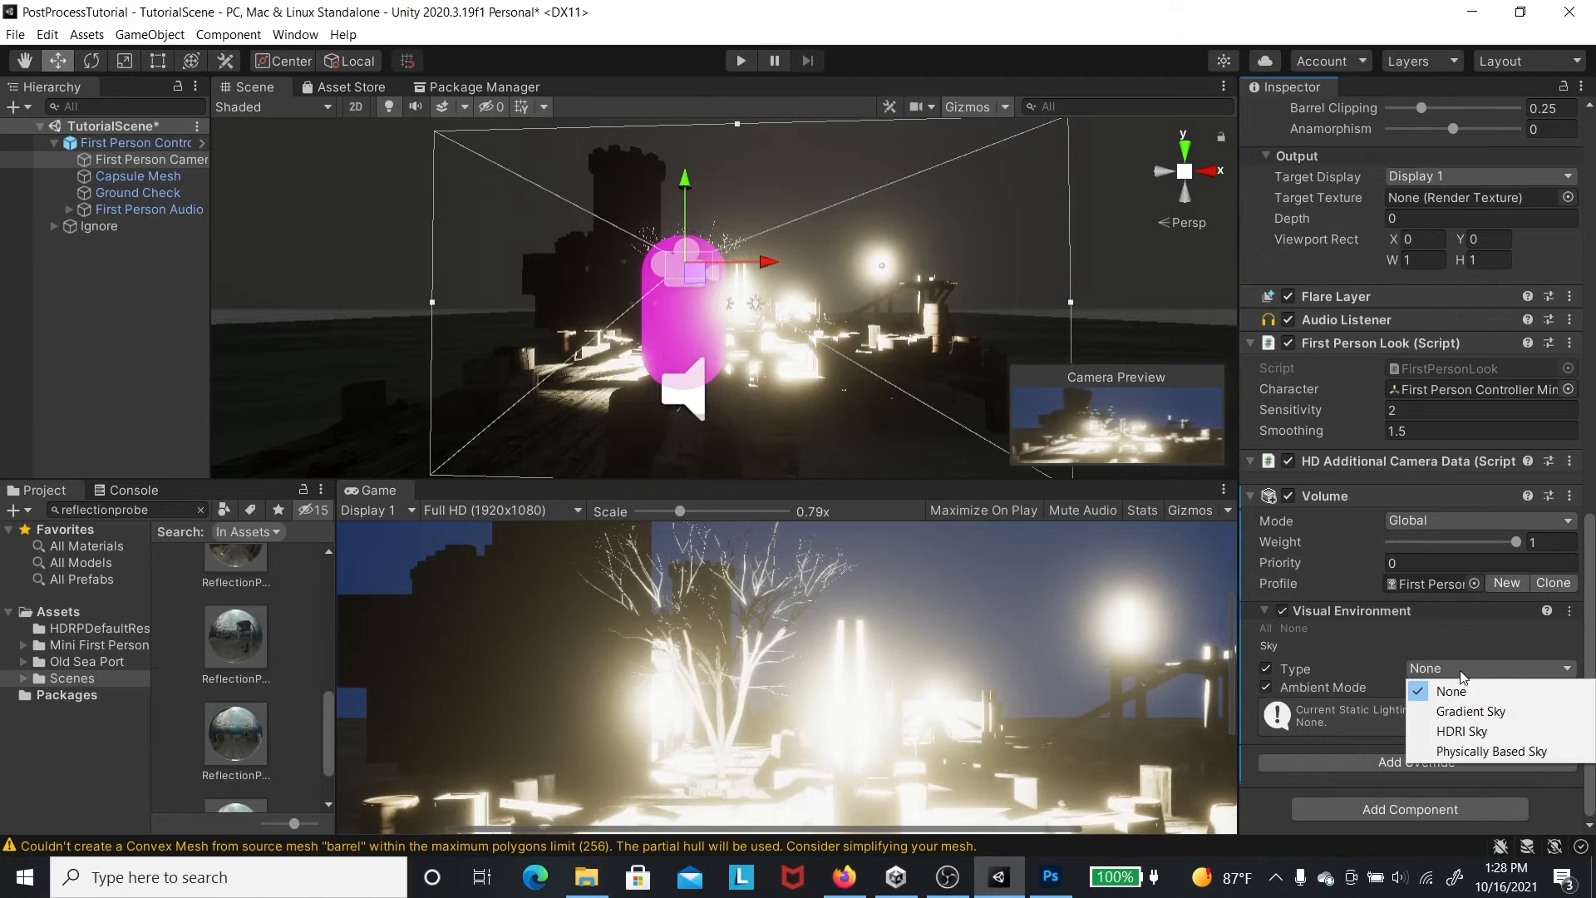
{"action": "left_click", "coordinate": [1461, 713]}
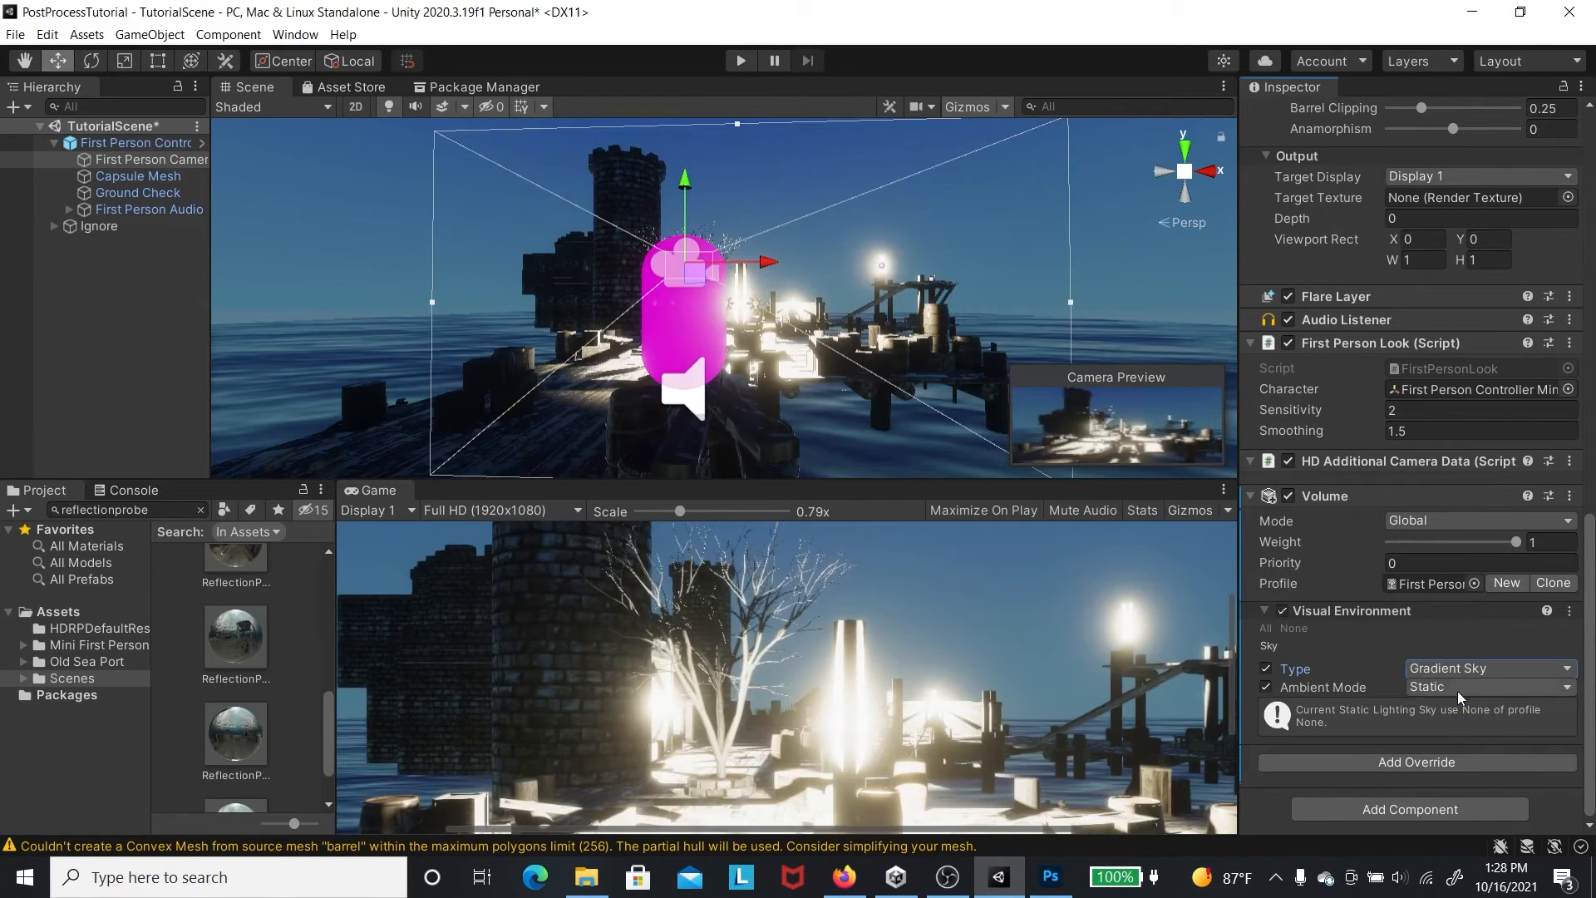
{"action": "left_click", "coordinate": [1458, 691]}
{"action": "left_click", "coordinate": [1454, 688]}
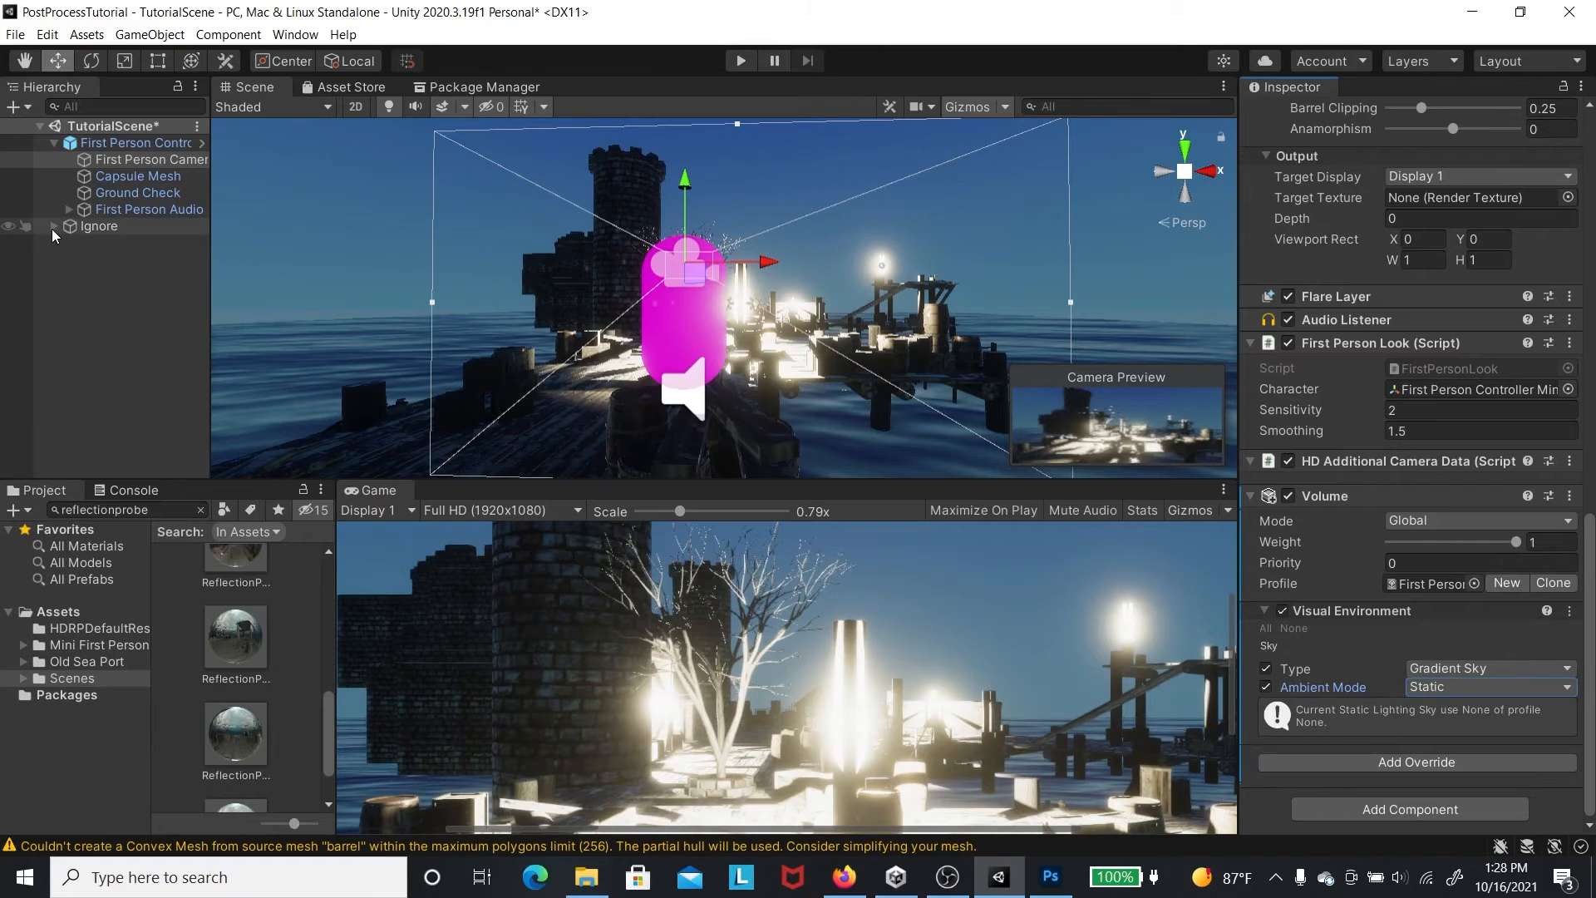
- Filter the hierarchy by "light" and set the intensity of all Pointlight objects to 200 Lumen
{"action": "left_click", "coordinate": [96, 104]}
{"action": "type", "text": "light"}
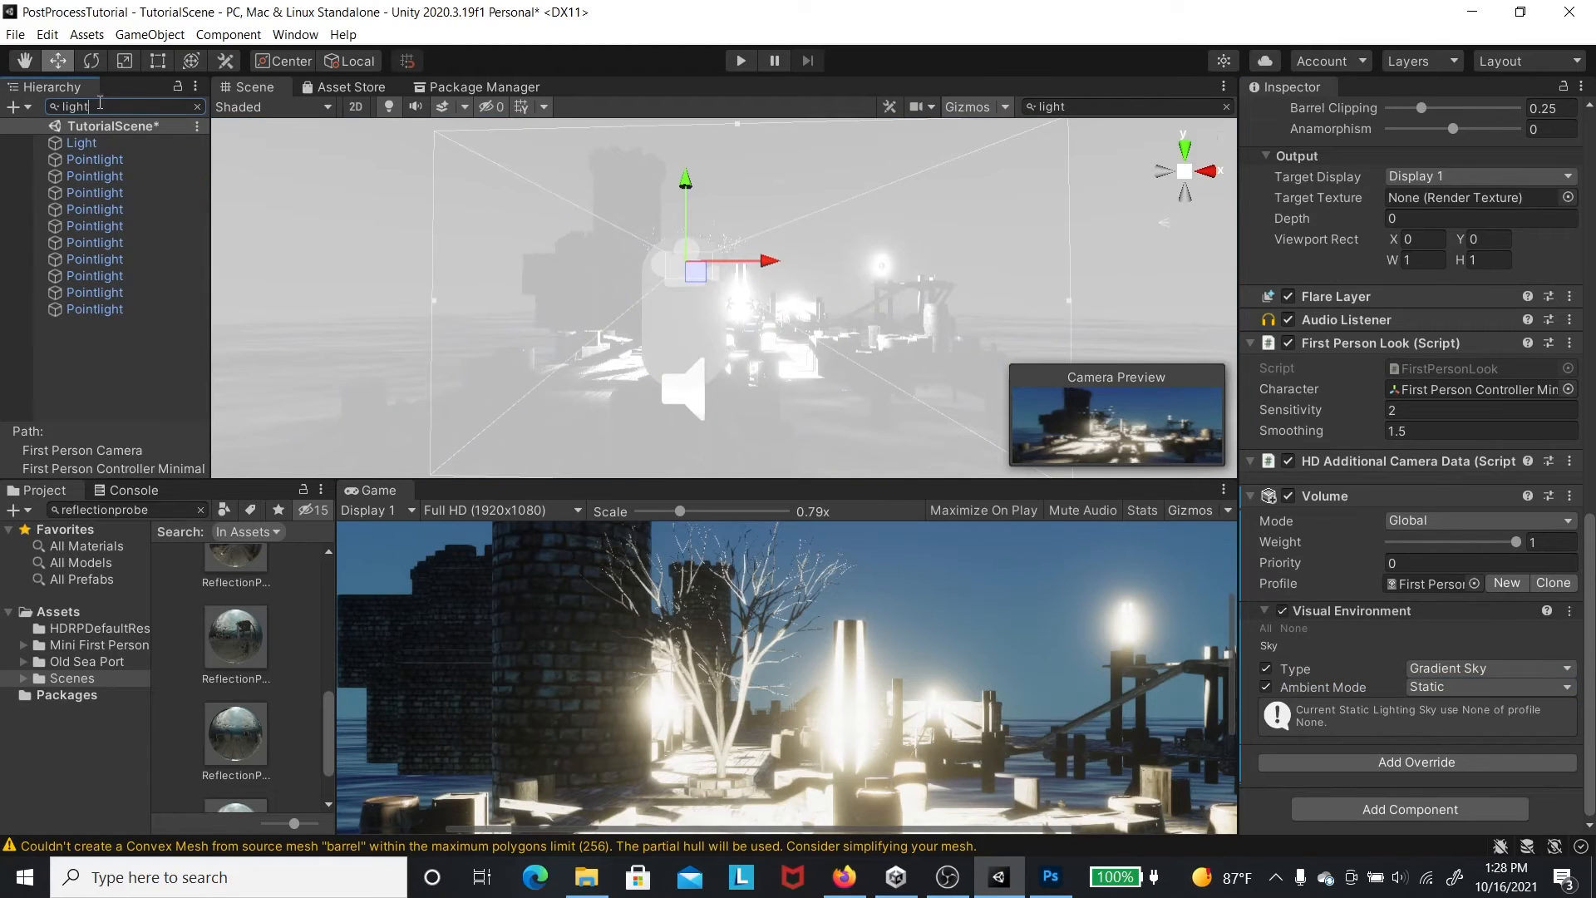
{"action": "left_click", "coordinate": [149, 157]}
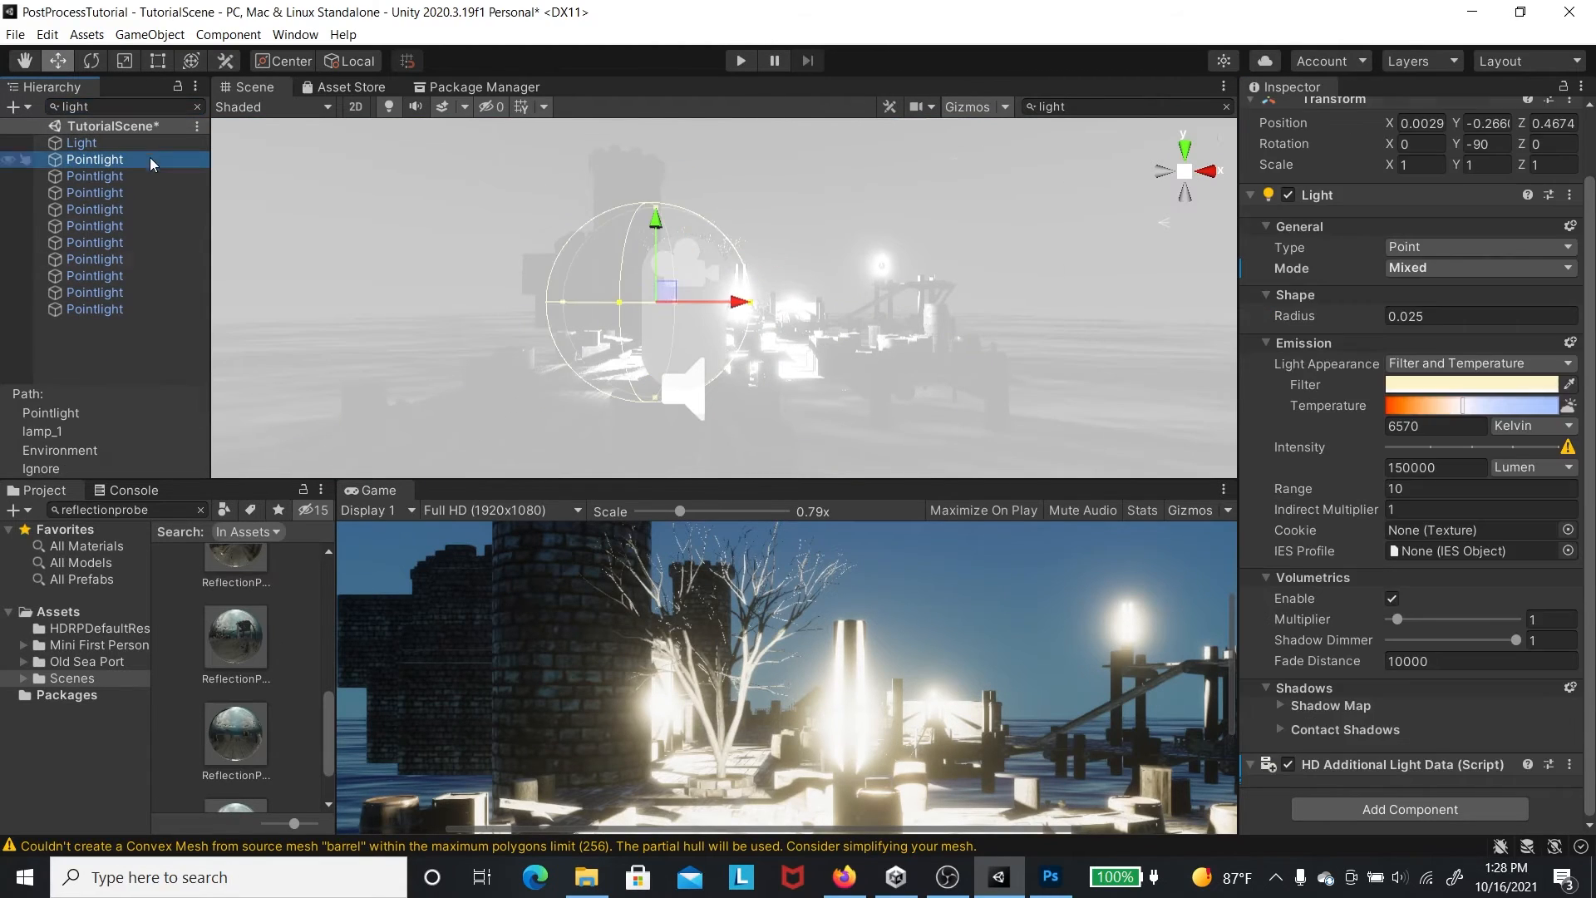
{"action": "left_click", "coordinate": [136, 312], "text": "shift"}
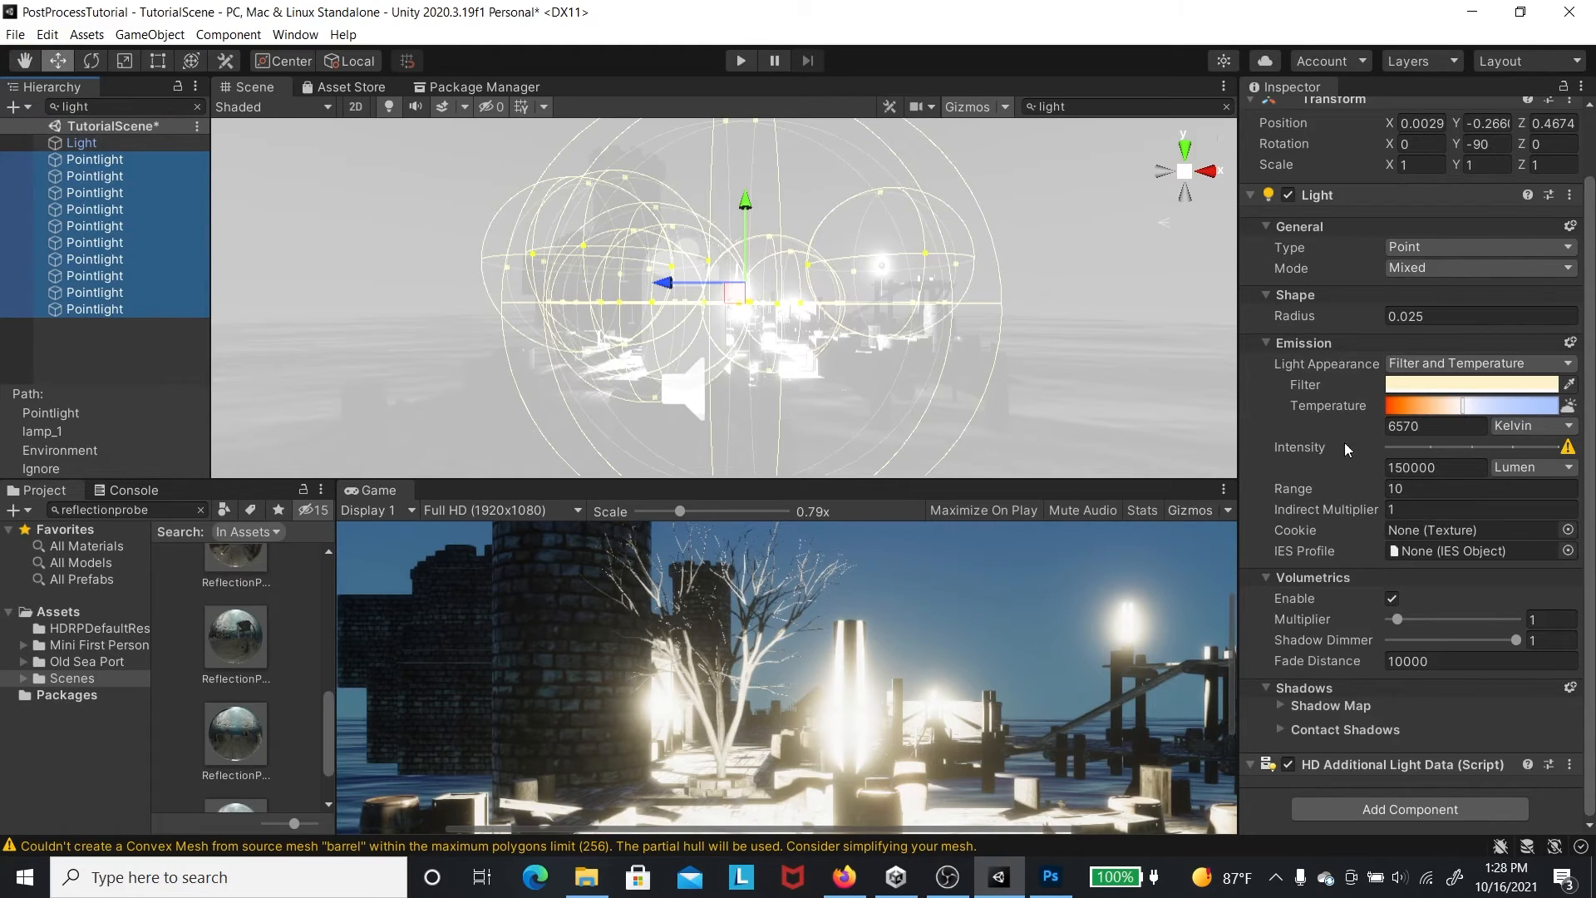
{"action": "left_click", "coordinate": [1426, 467]}
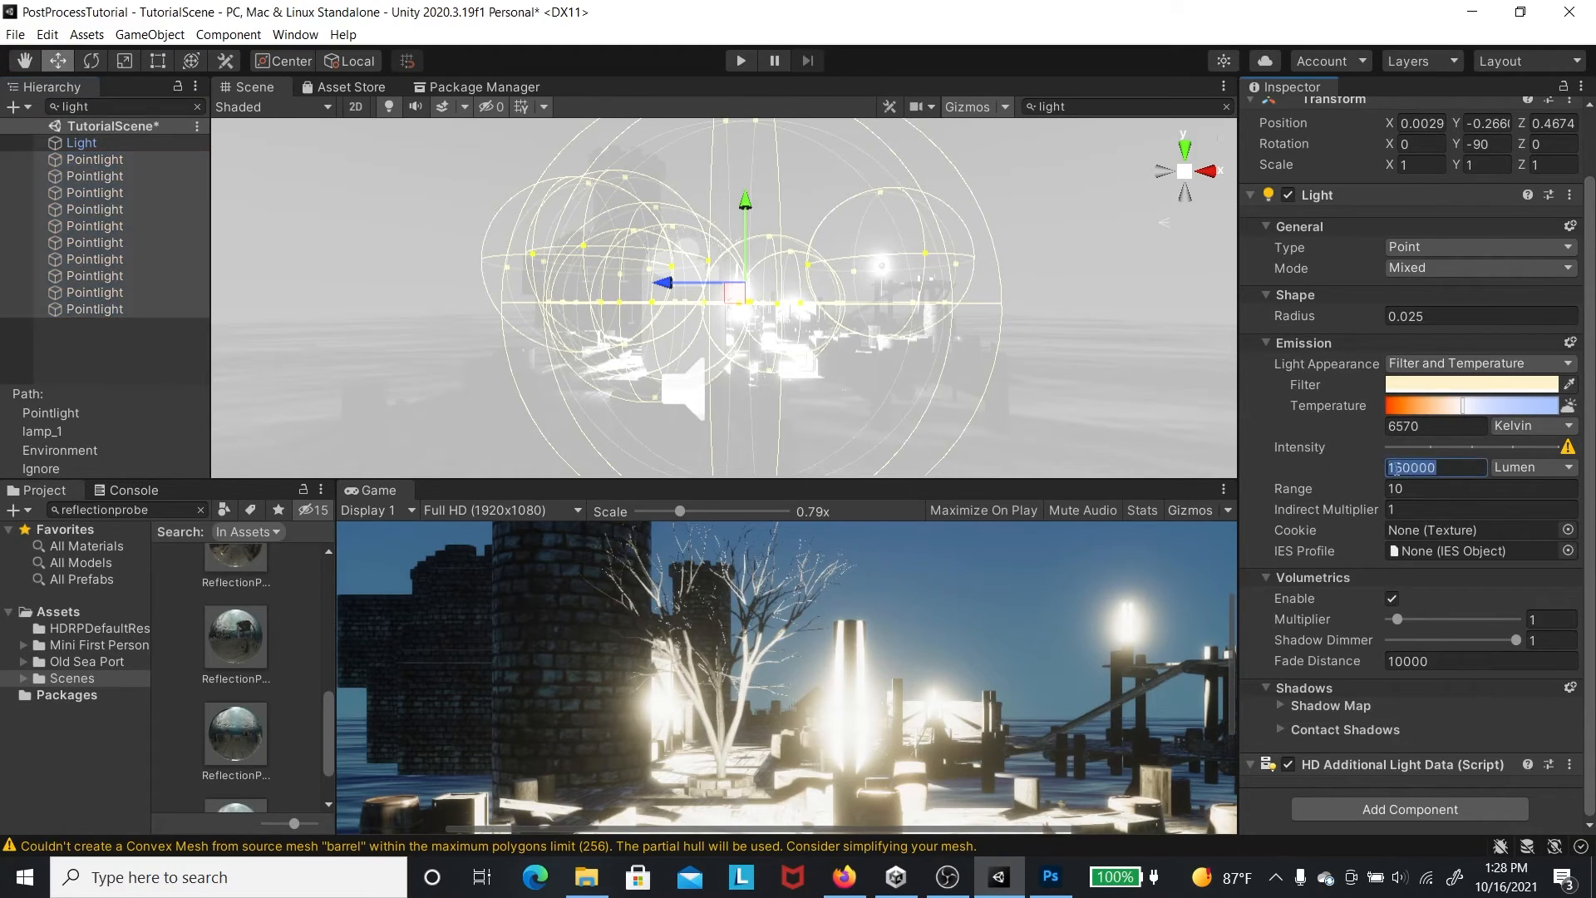
{"action": "left_click_drag", "start_coordinate": [1375, 472], "coordinate": [1265, 462]}
{"action": "double_click", "coordinate": [1414, 462]}
{"action": "type", "text": "200"}
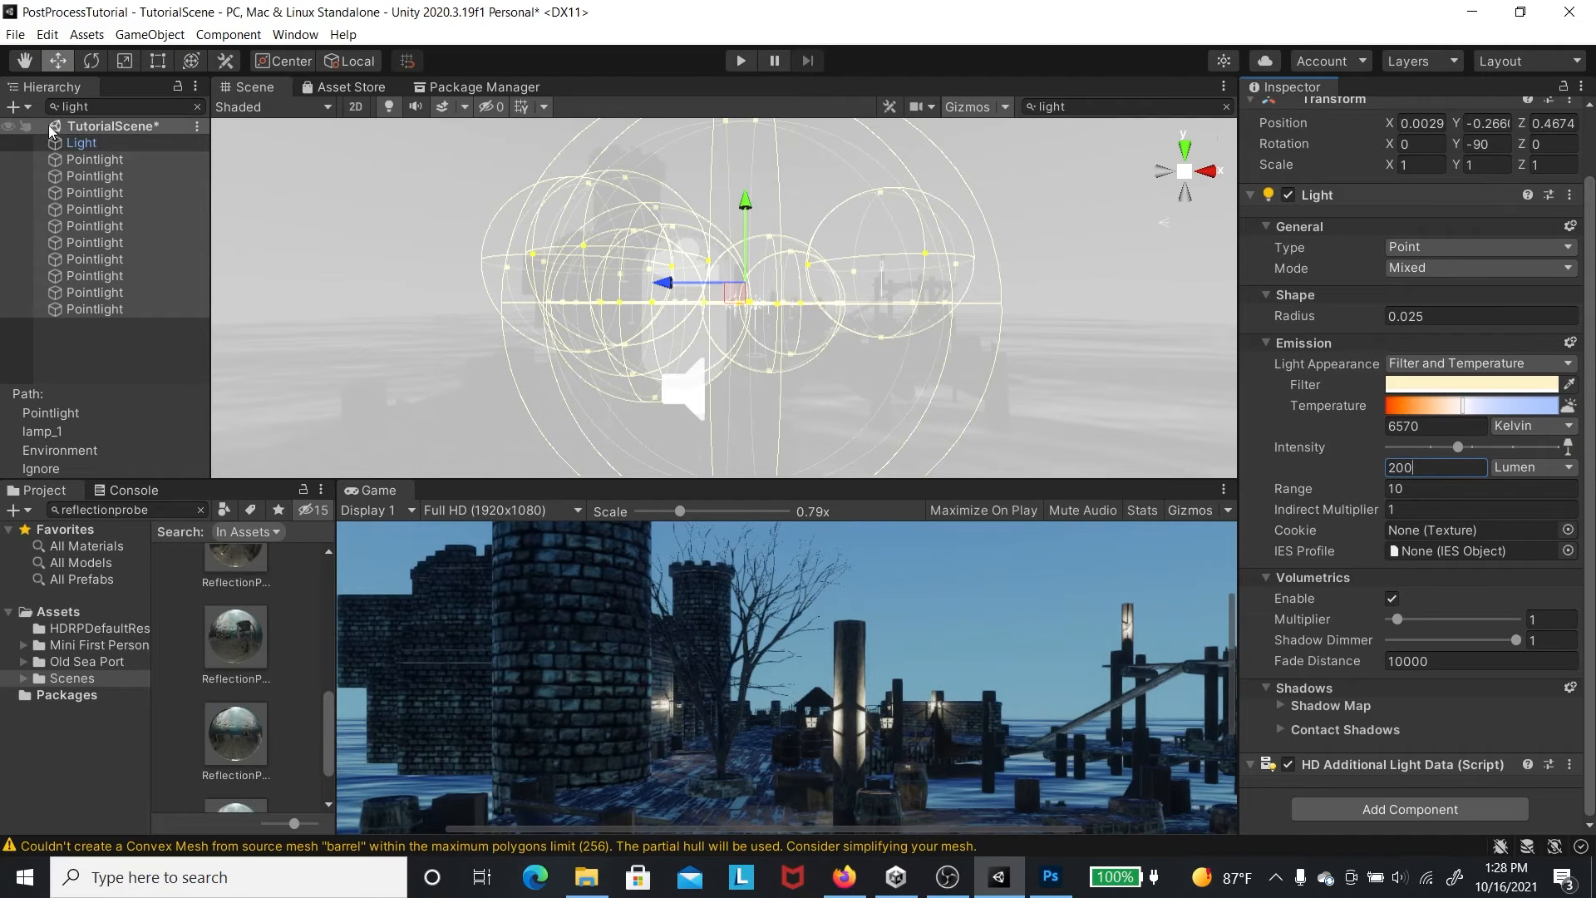
- Clear the hierarchy filter, collapse the Ignore group and return to the First Person Camera's Volume settings
{"action": "left_click", "coordinate": [125, 107]}
{"action": "left_click", "coordinate": [196, 107]}
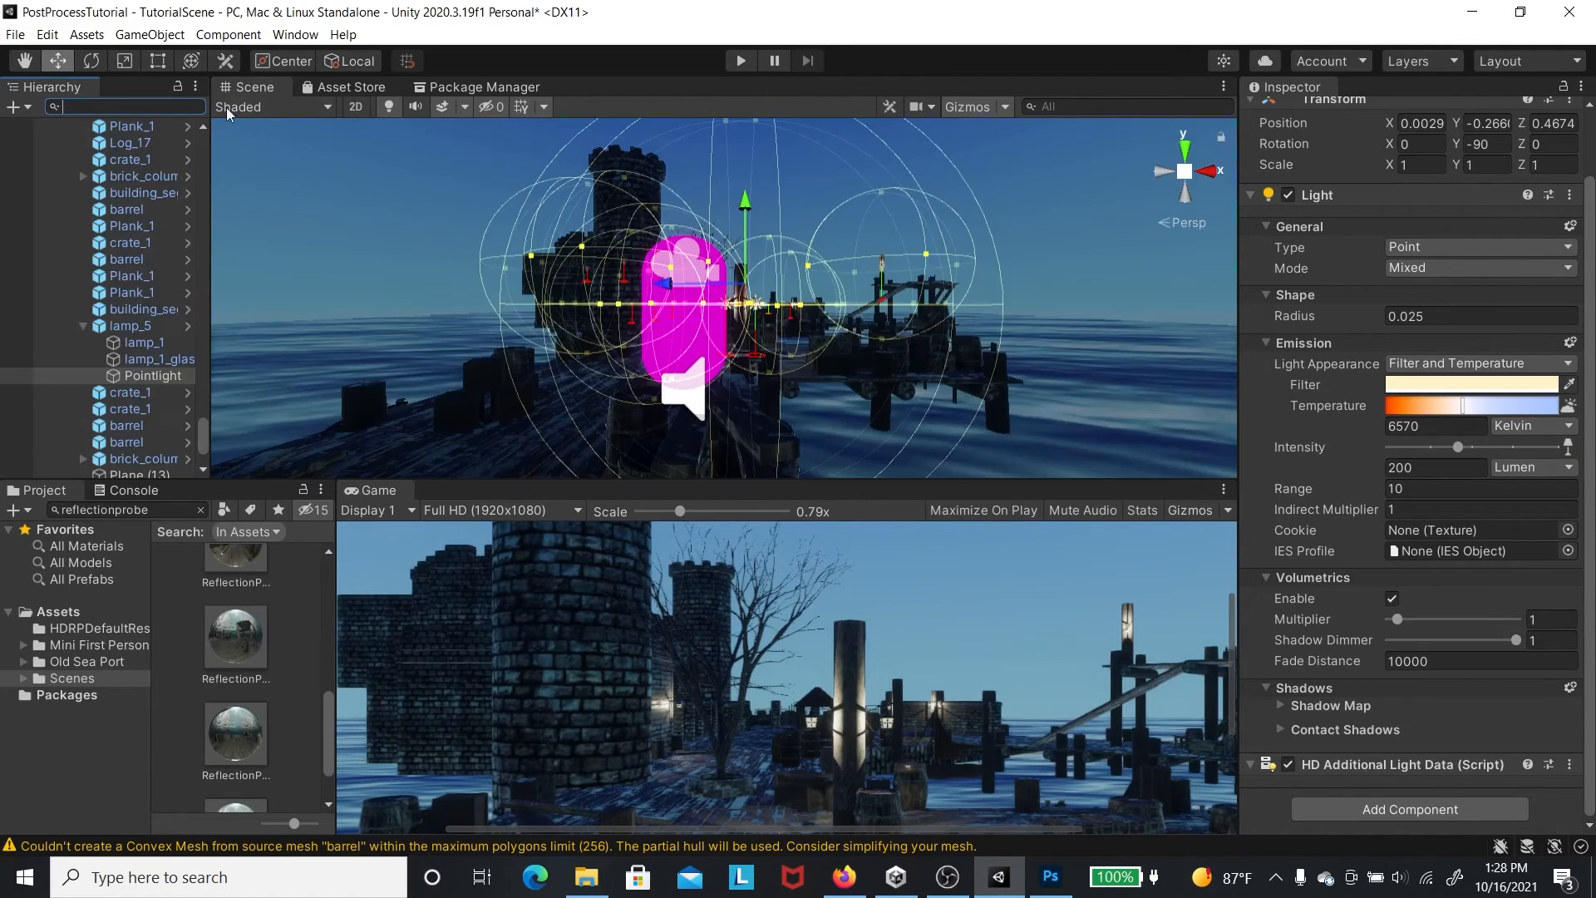
{"action": "left_click", "coordinate": [1034, 336]}
{"action": "left_click", "coordinate": [923, 304]}
{"action": "scroll", "coordinate": [108, 209], "scroll_direction": "up", "scroll_amount": 5}
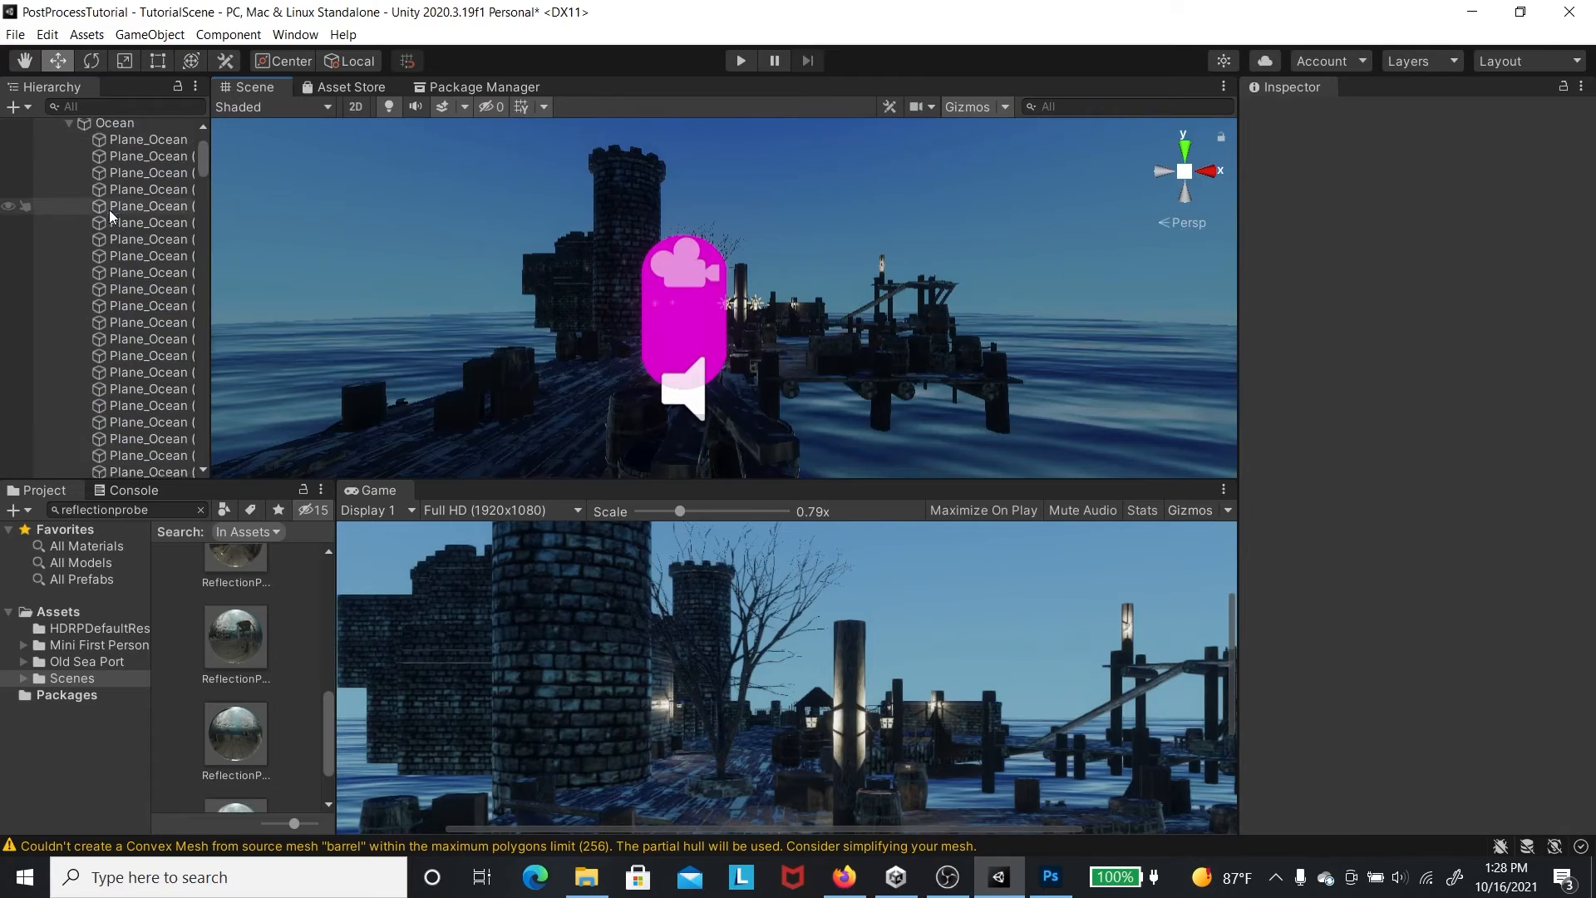
{"action": "left_click", "coordinate": [55, 226]}
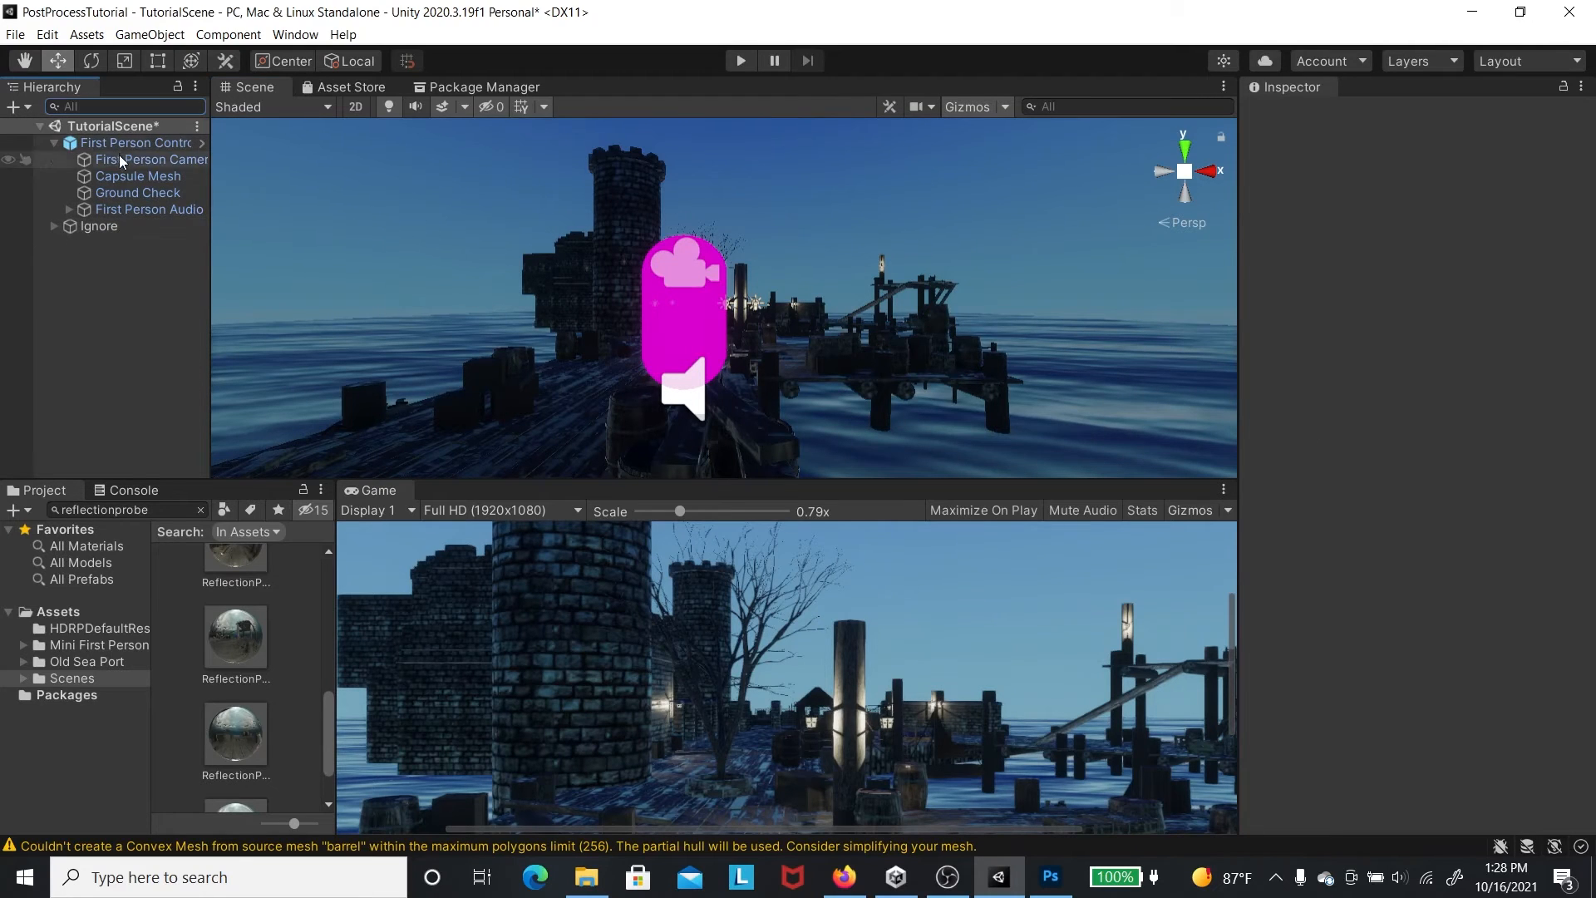
{"action": "left_click", "coordinate": [157, 161]}
{"action": "scroll", "coordinate": [1455, 540], "scroll_direction": "down", "scroll_amount": 10}
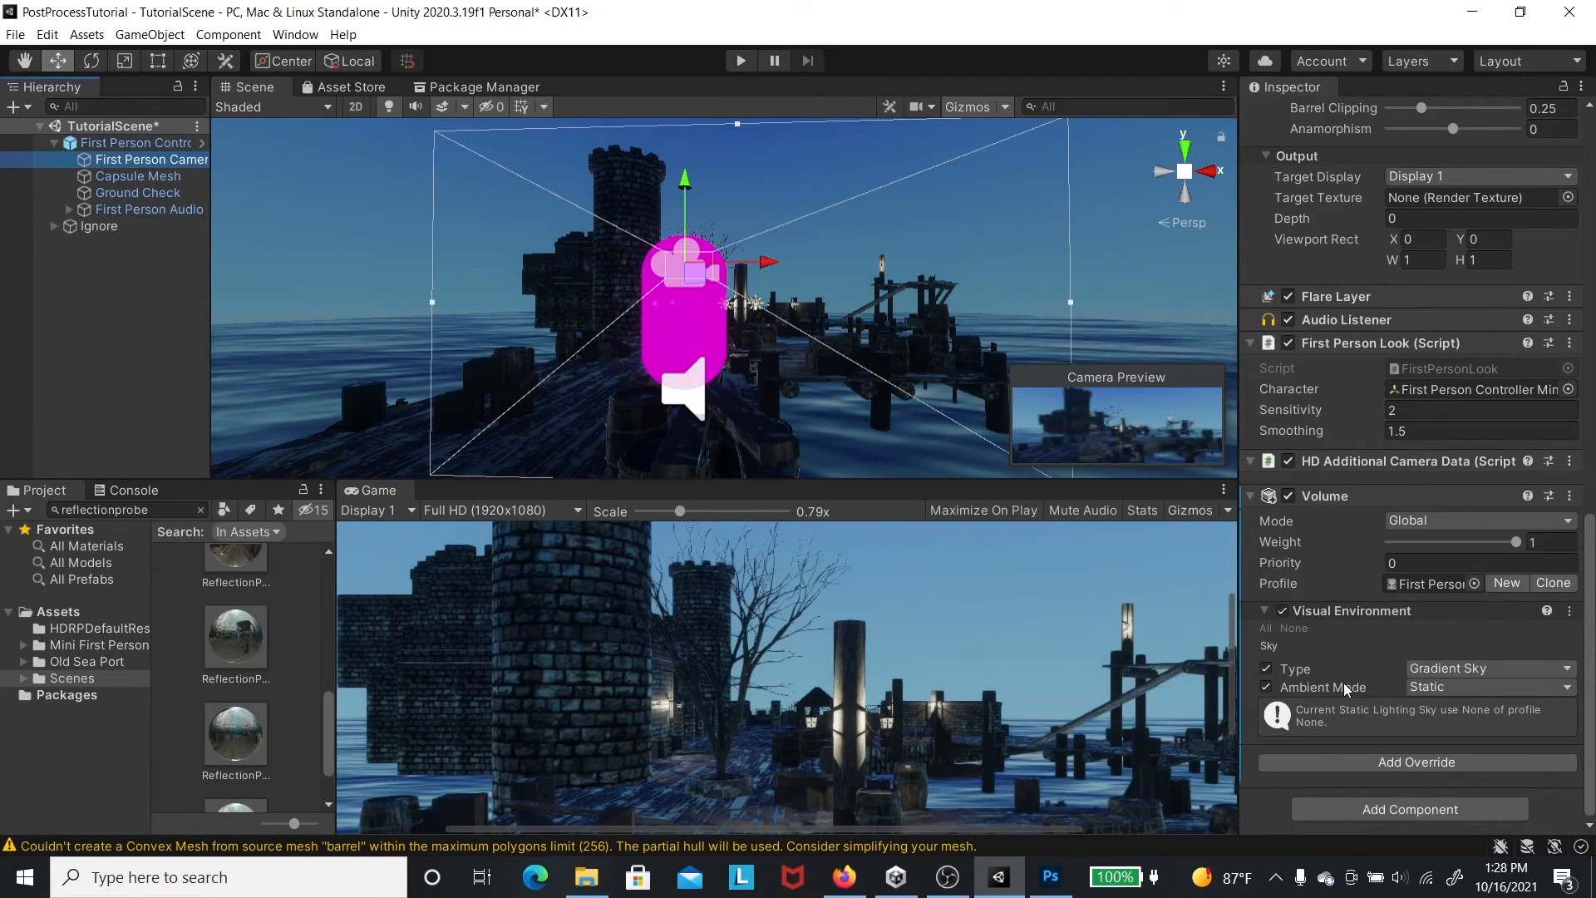
- Review the Visual Environment's sky types and the First Person Camera's Background Type options
{"action": "left_click", "coordinate": [1467, 670]}
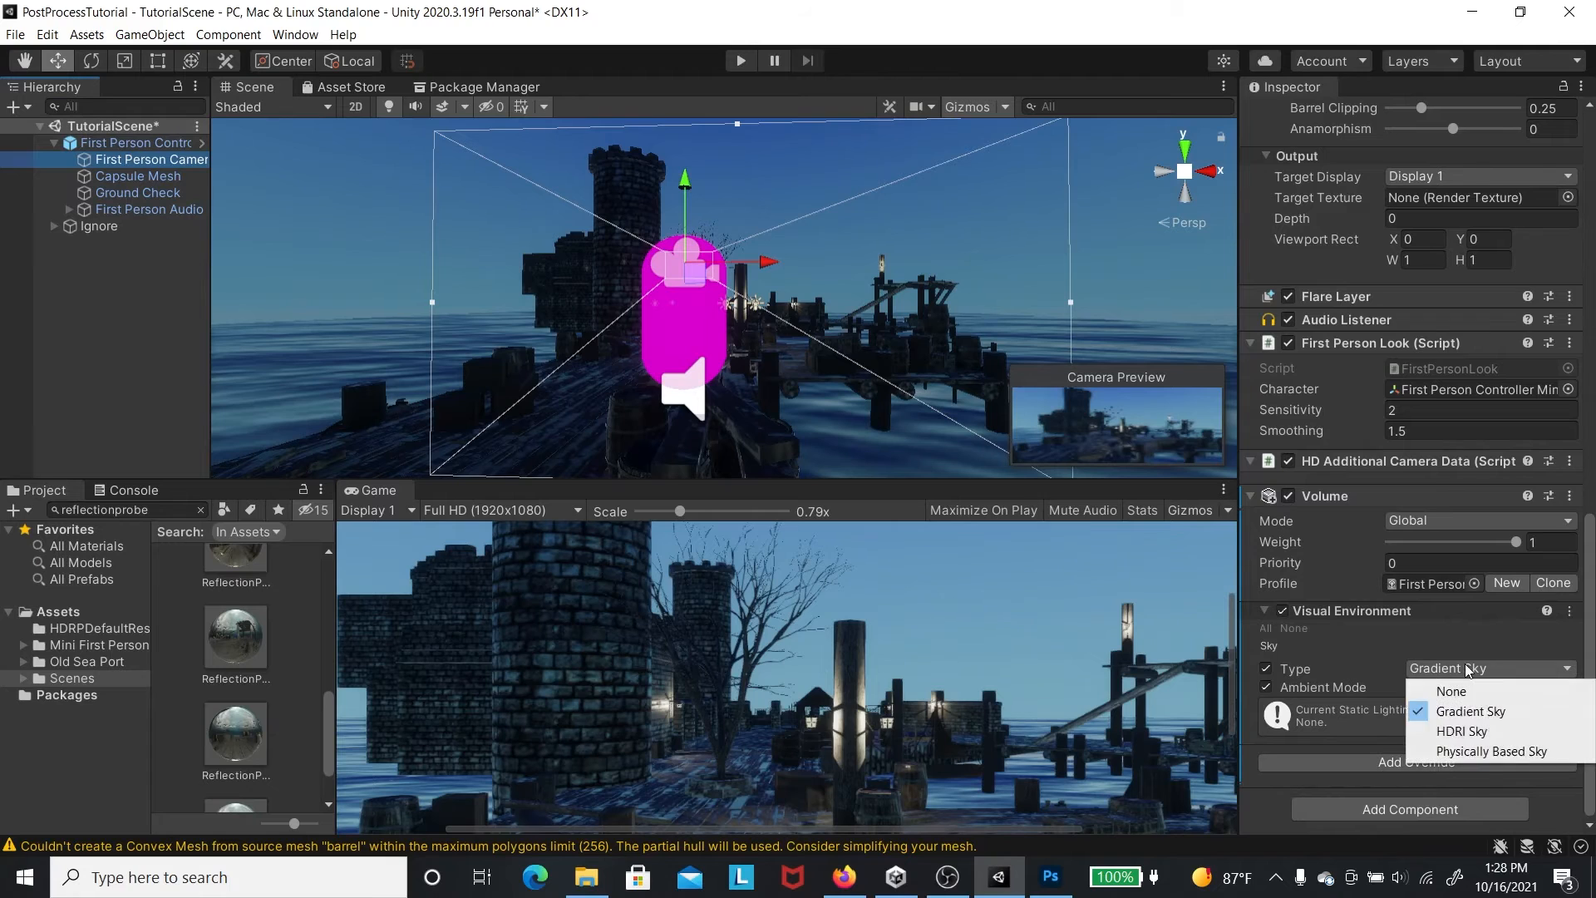
{"action": "left_click", "coordinate": [1464, 665]}
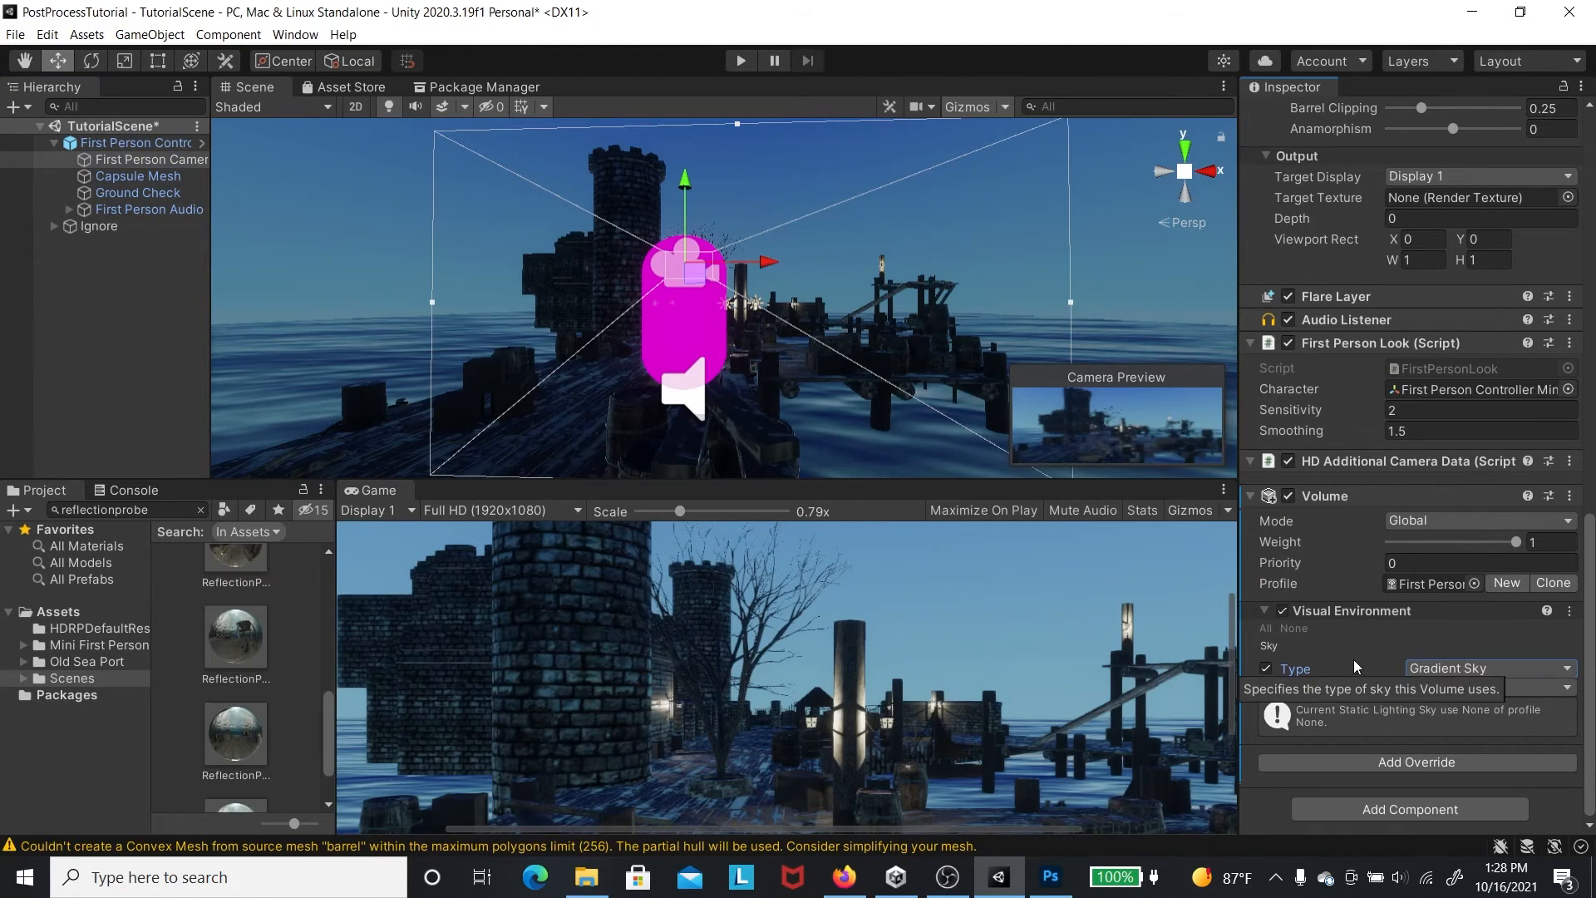
{"action": "scroll", "coordinate": [1409, 559], "scroll_direction": "up", "scroll_amount": 10}
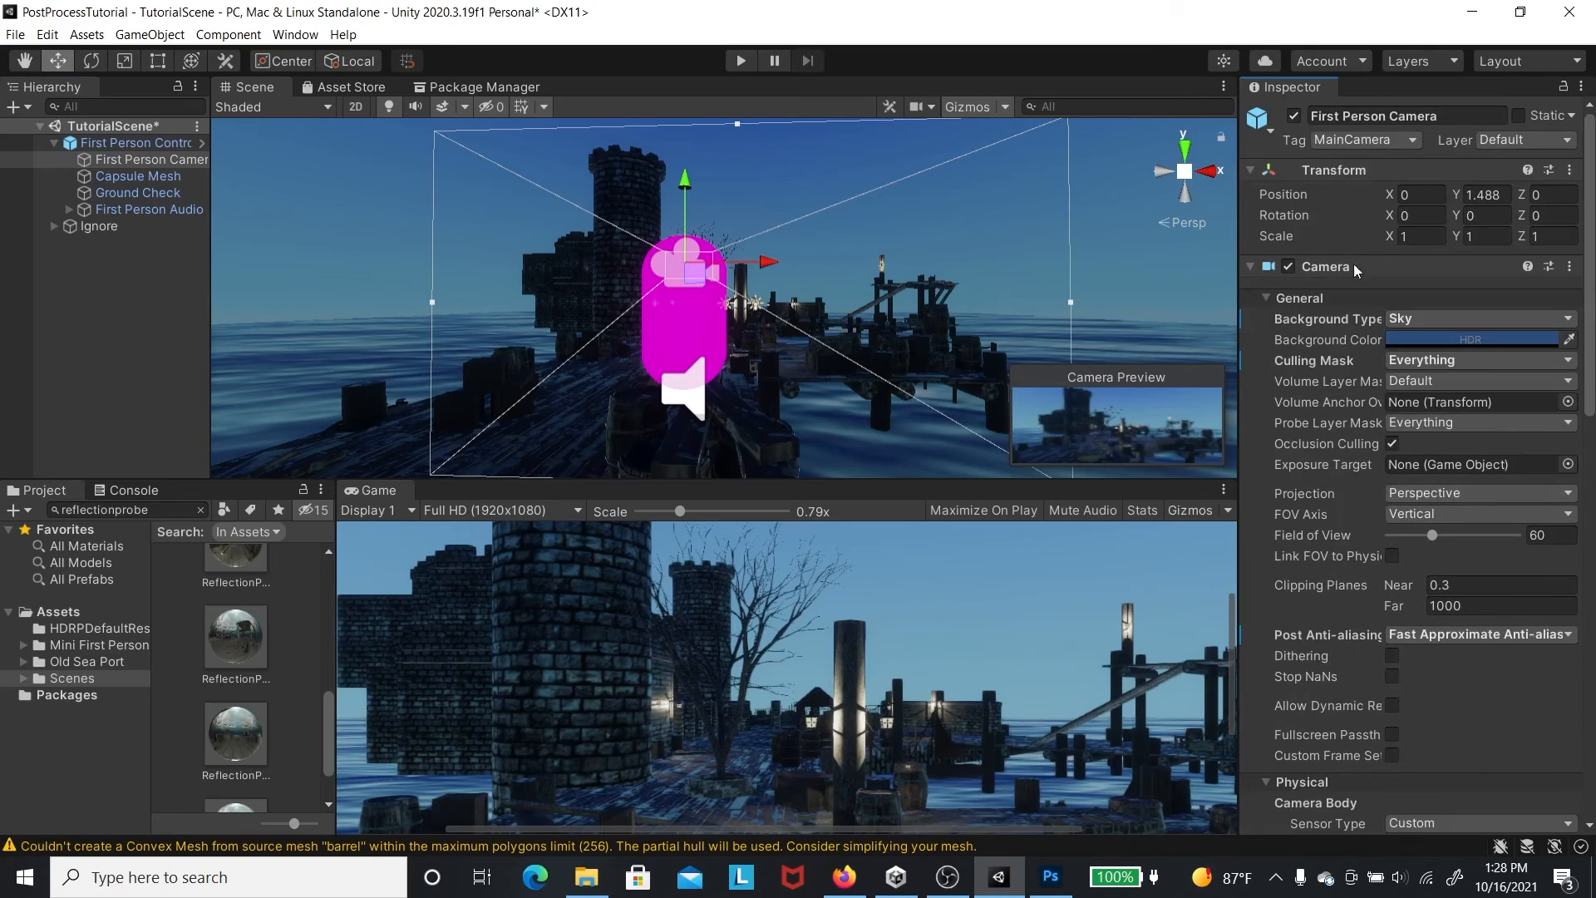
{"action": "left_click", "coordinate": [1392, 319]}
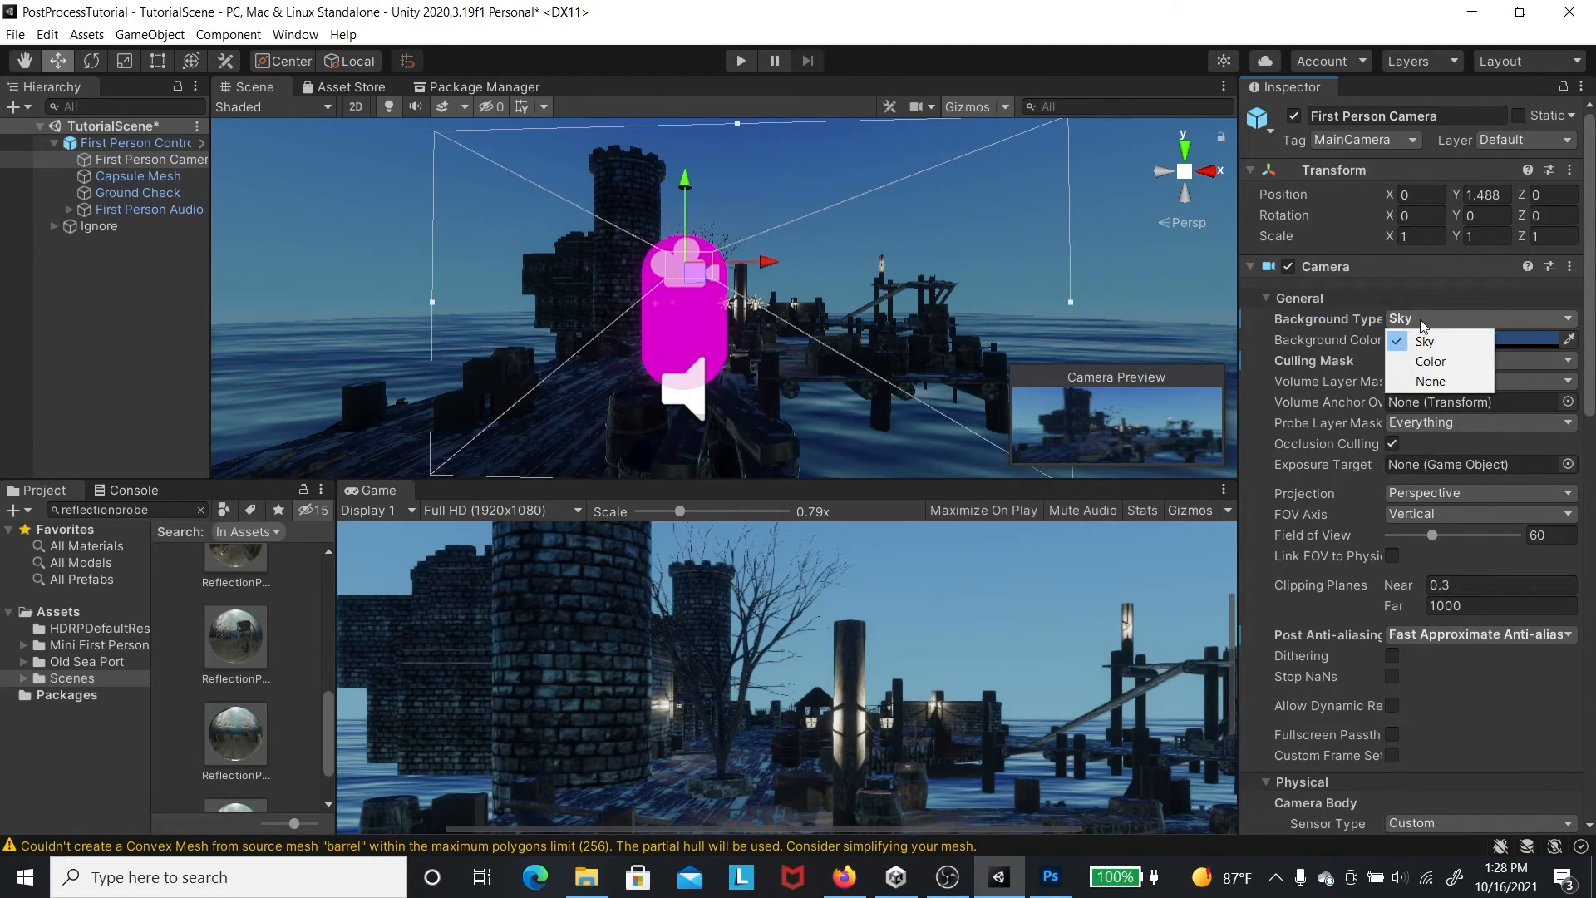
{"action": "left_click", "coordinate": [1421, 293]}
{"action": "left_click", "coordinate": [1421, 292]}
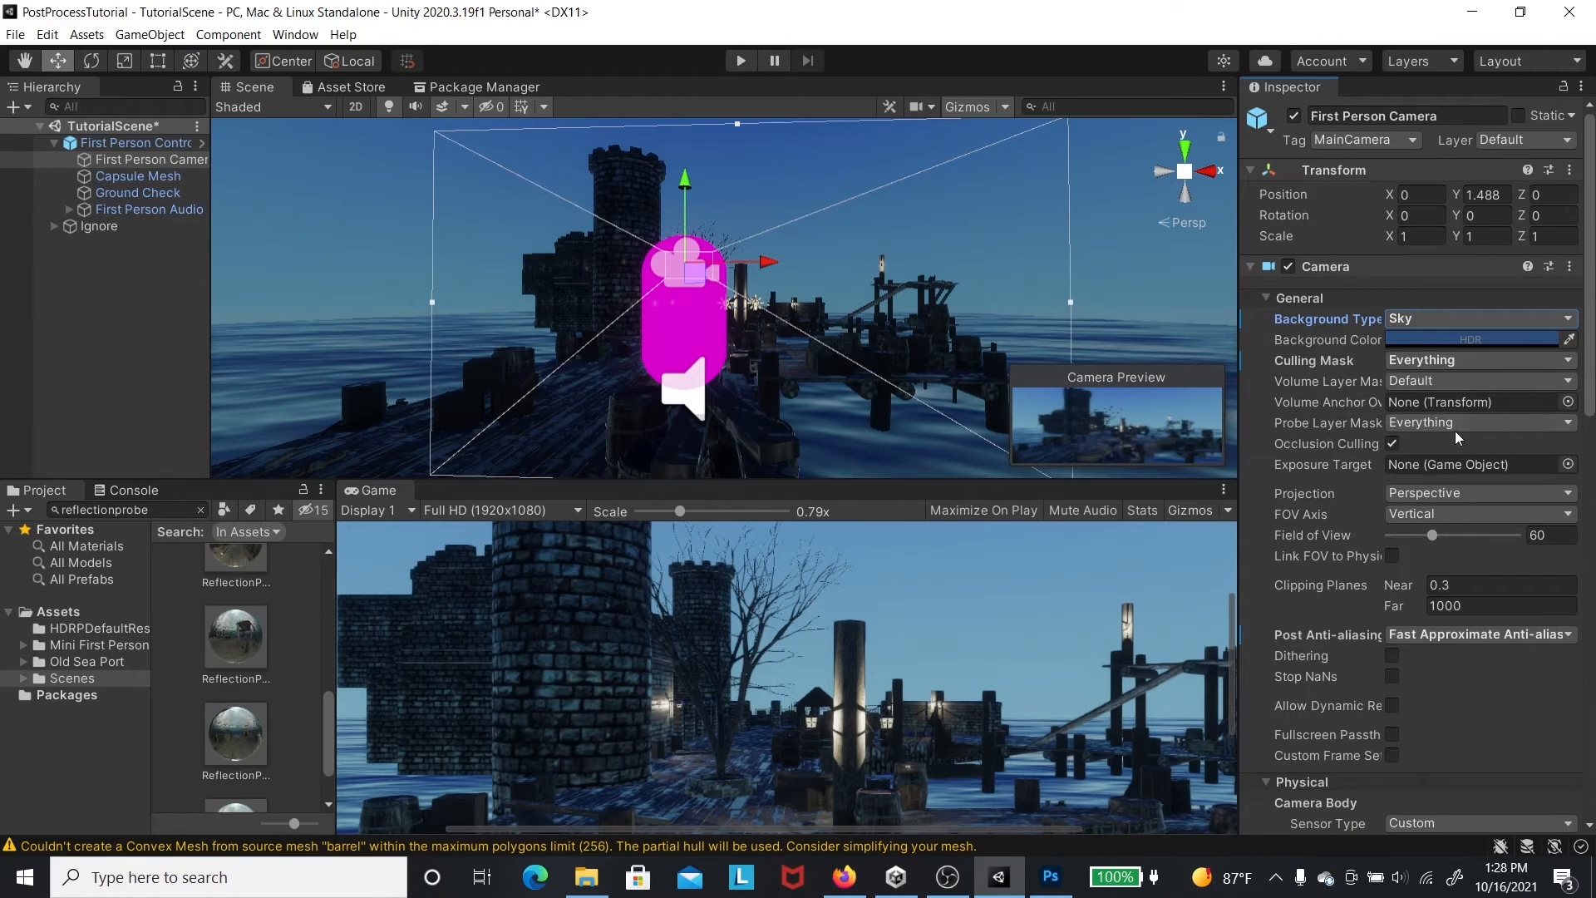
{"action": "scroll", "coordinate": [1461, 449], "scroll_direction": "down", "scroll_amount": 15}
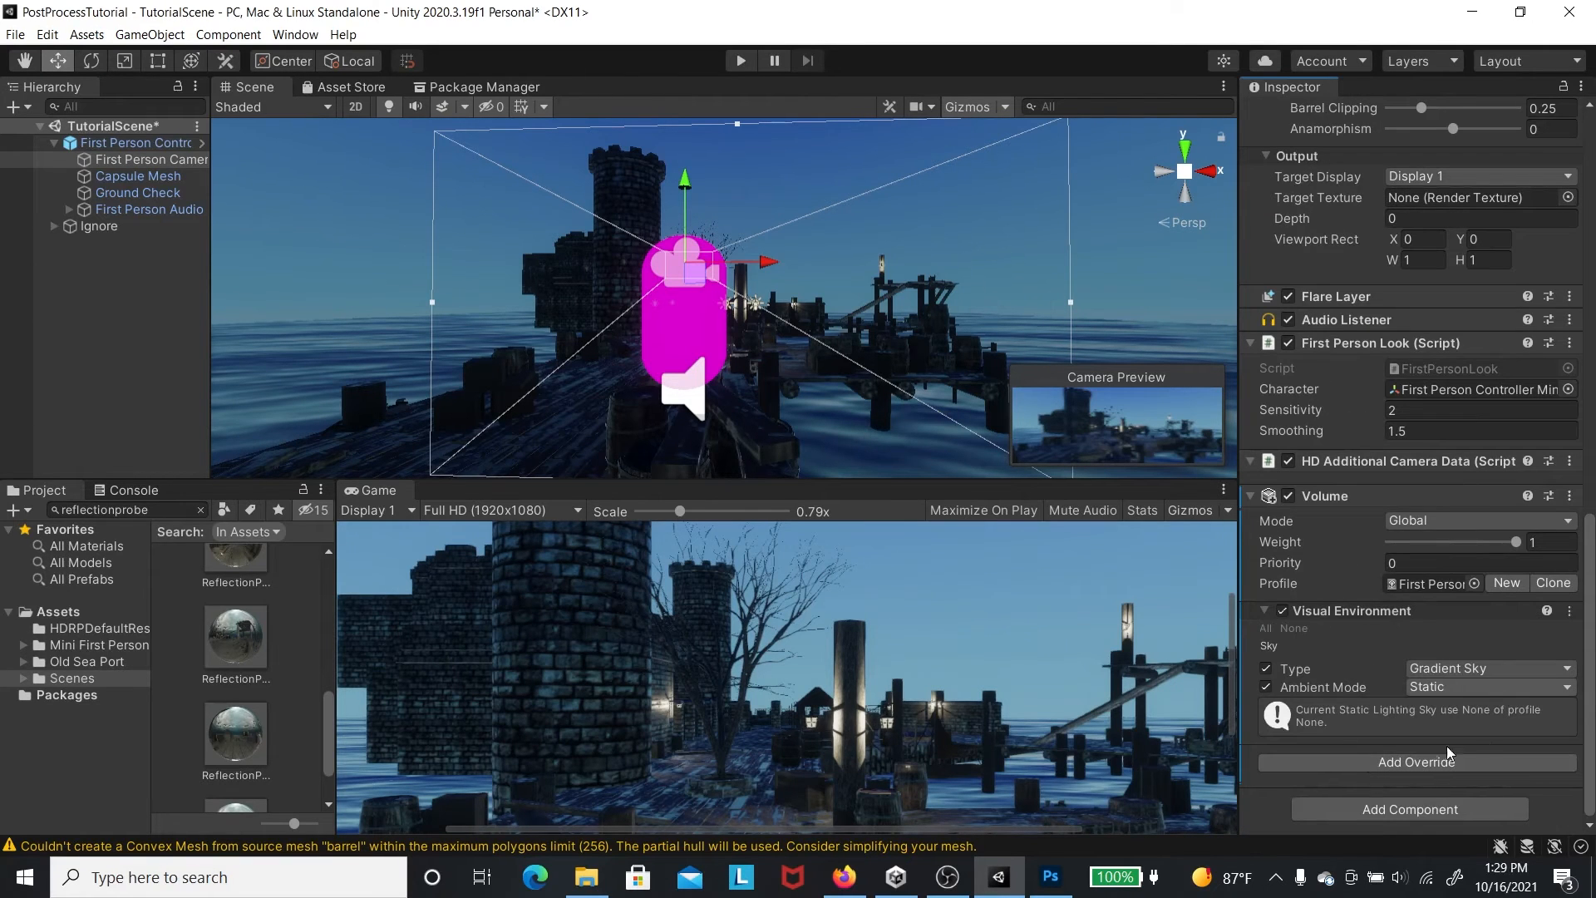
- Add a Gradient Sky override to the camera's Volume and enable its Top, Middle and Bottom colors
{"action": "scroll", "coordinate": [1384, 551], "scroll_direction": "up", "scroll_amount": 15}
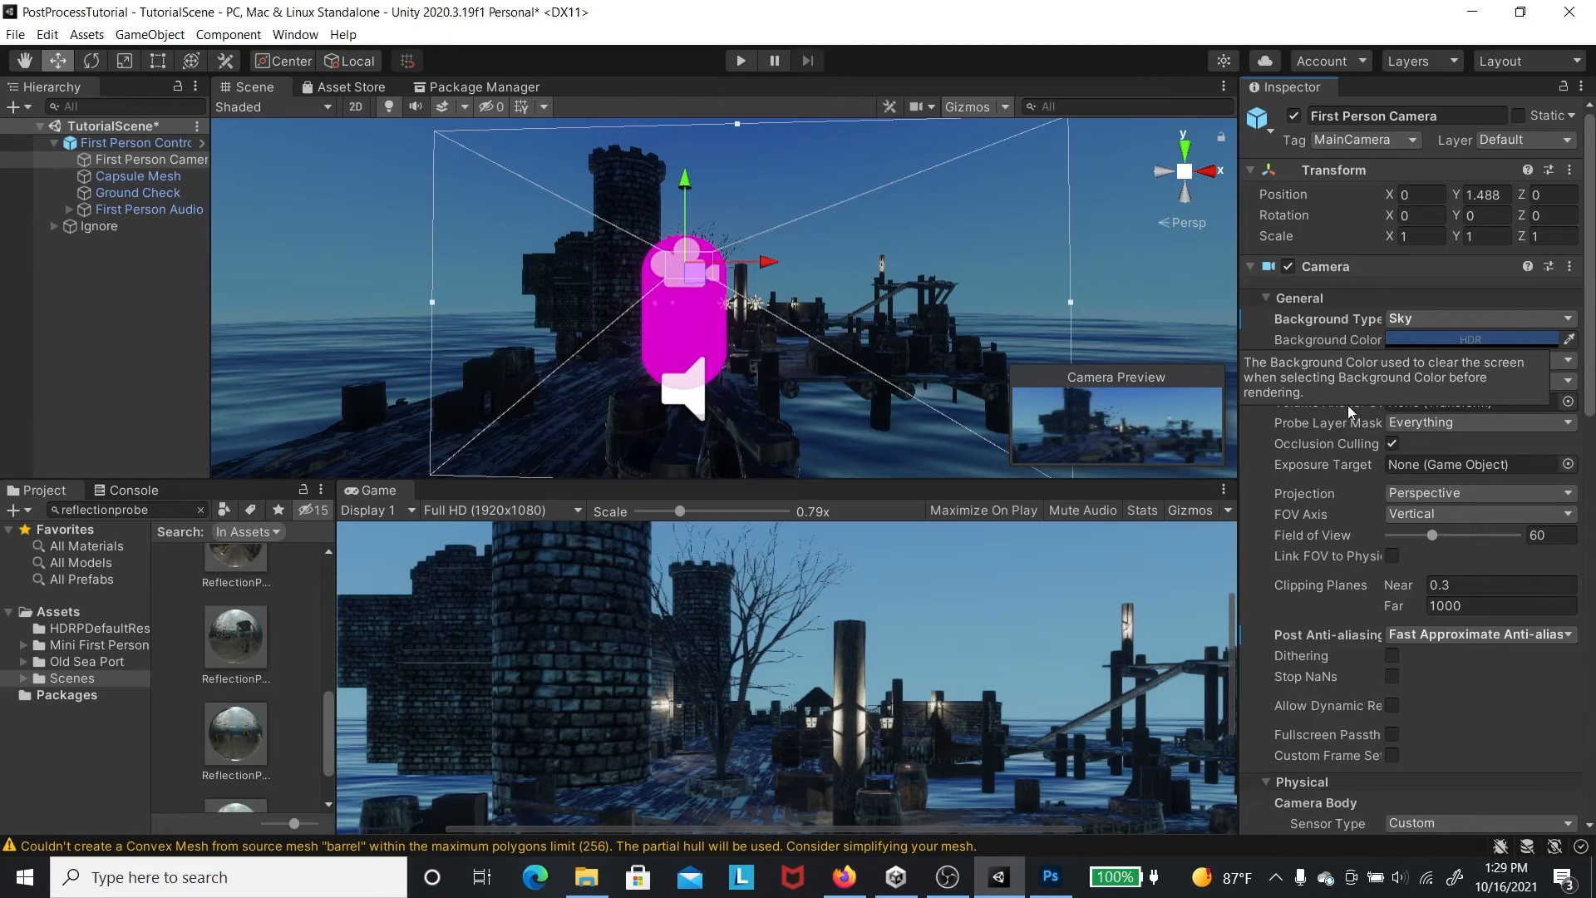
{"action": "scroll", "coordinate": [1417, 465], "scroll_direction": "down", "scroll_amount": 15}
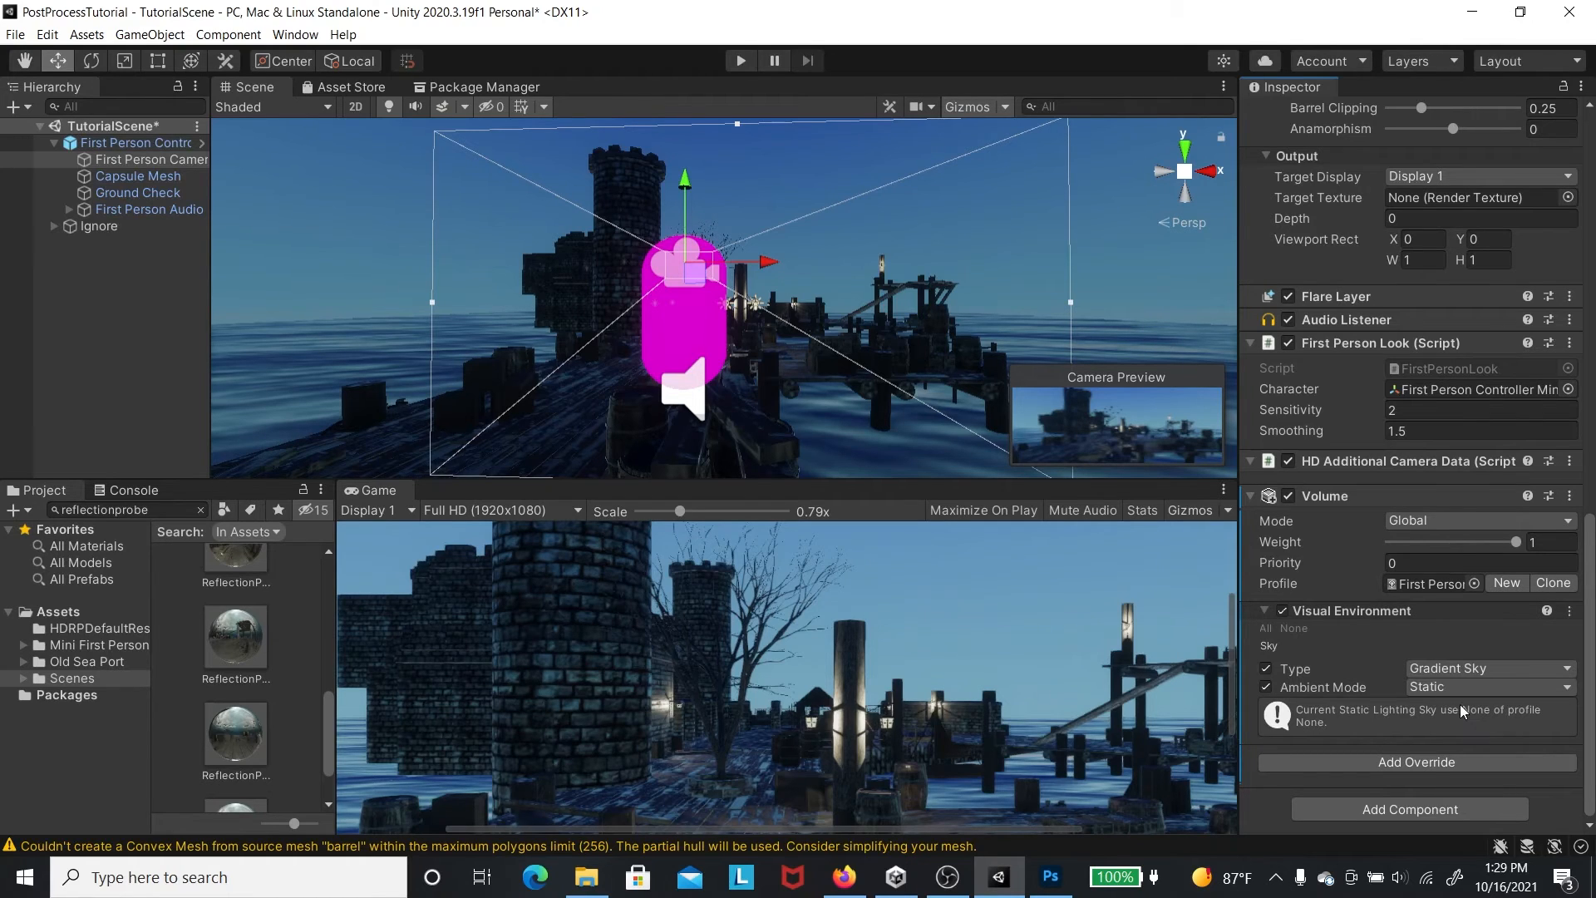
{"action": "left_click", "coordinate": [1423, 765]}
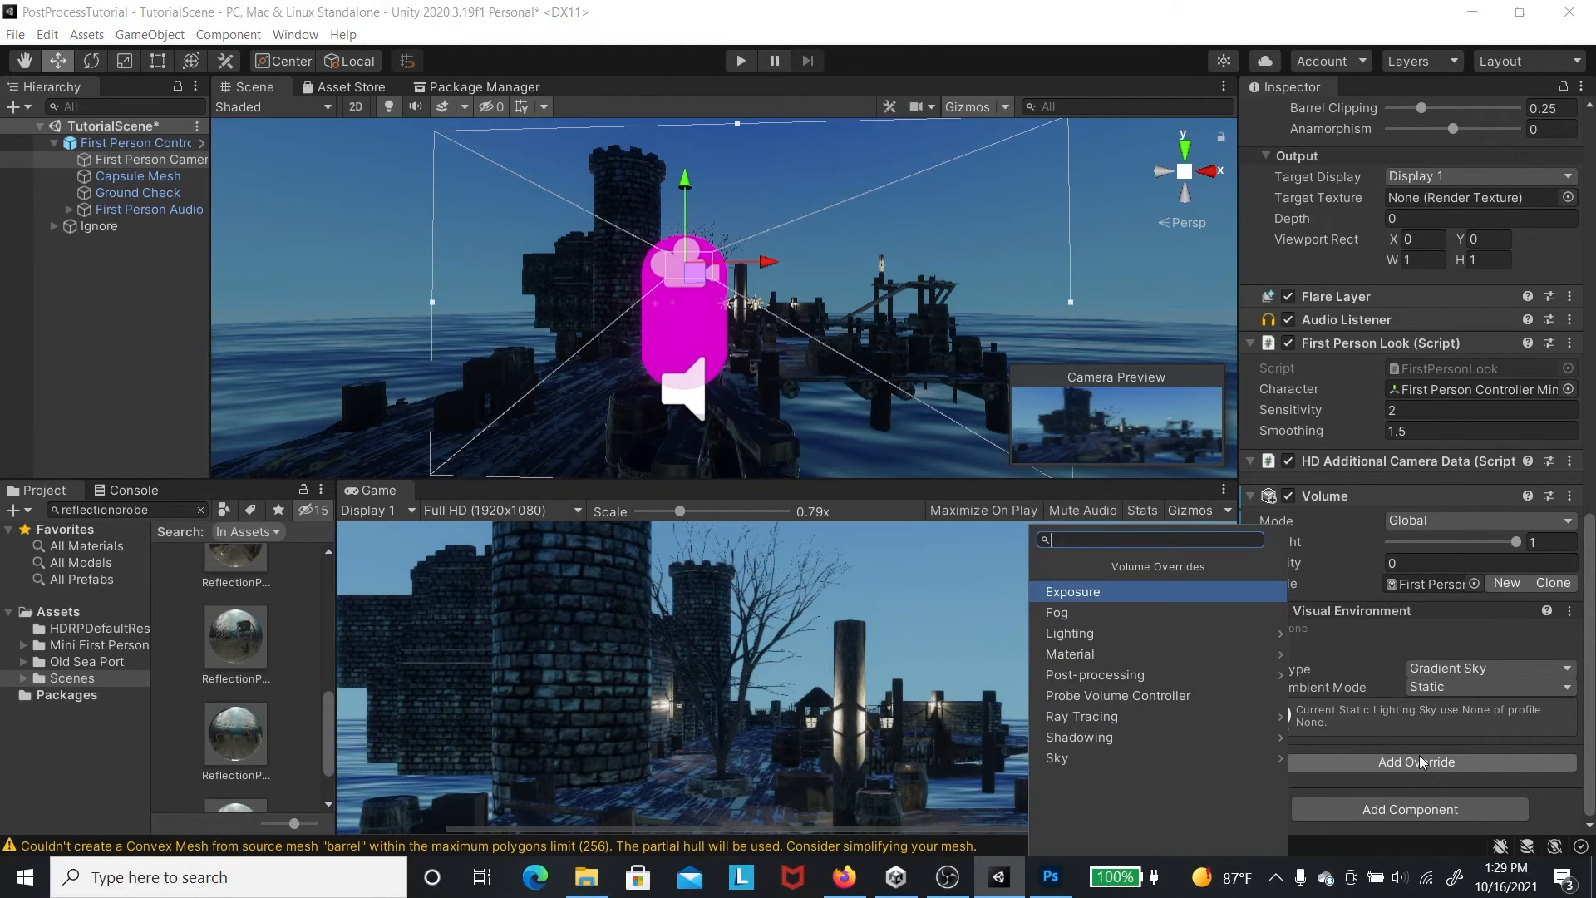
{"action": "left_click", "coordinate": [1214, 759]}
{"action": "left_click", "coordinate": [1104, 599]}
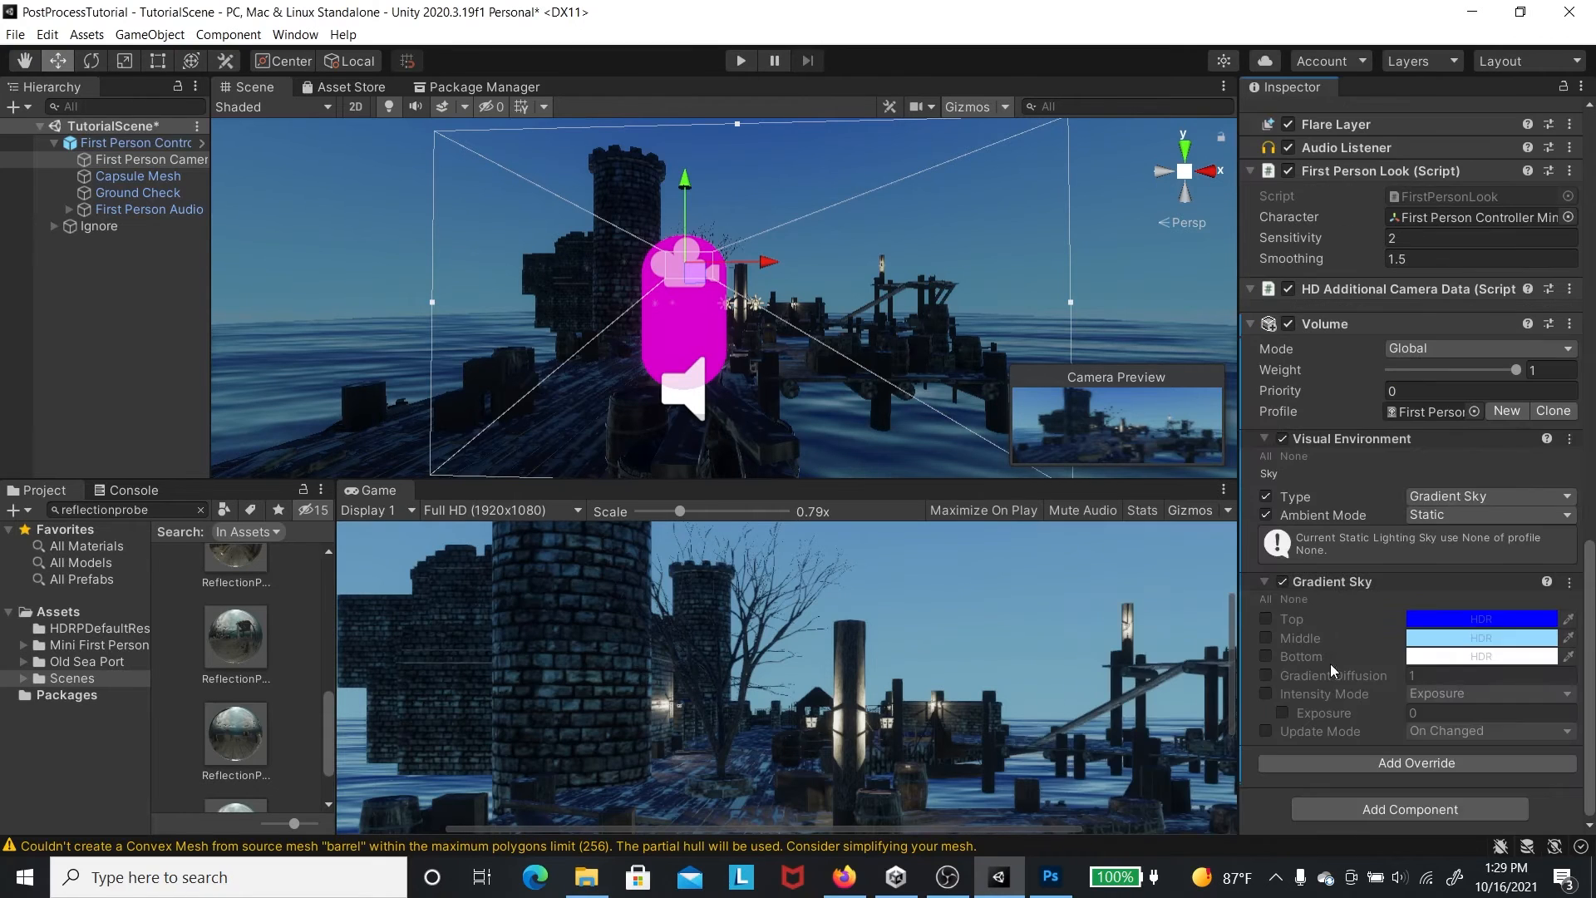
{"action": "left_click", "coordinate": [1267, 620]}
{"action": "left_click", "coordinate": [1264, 640]}
{"action": "left_click", "coordinate": [1264, 656]}
- Set the Gradient Sky's Top color to magenta (RGB 255, 0, 254)
{"action": "left_click", "coordinate": [1424, 624]}
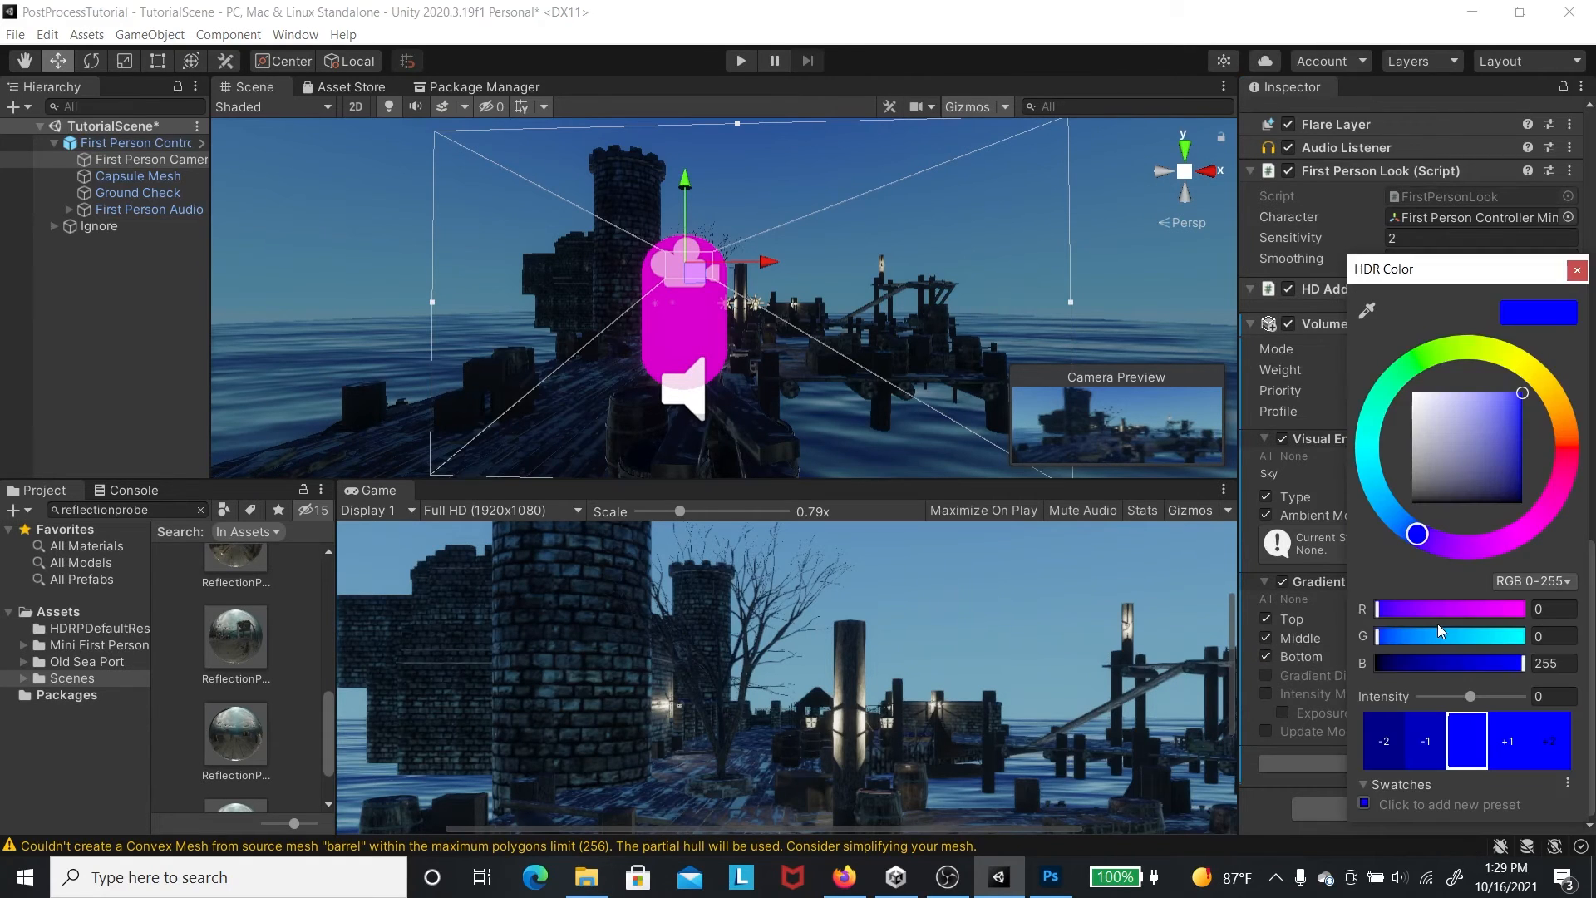
{"action": "left_click", "coordinate": [1534, 523]}
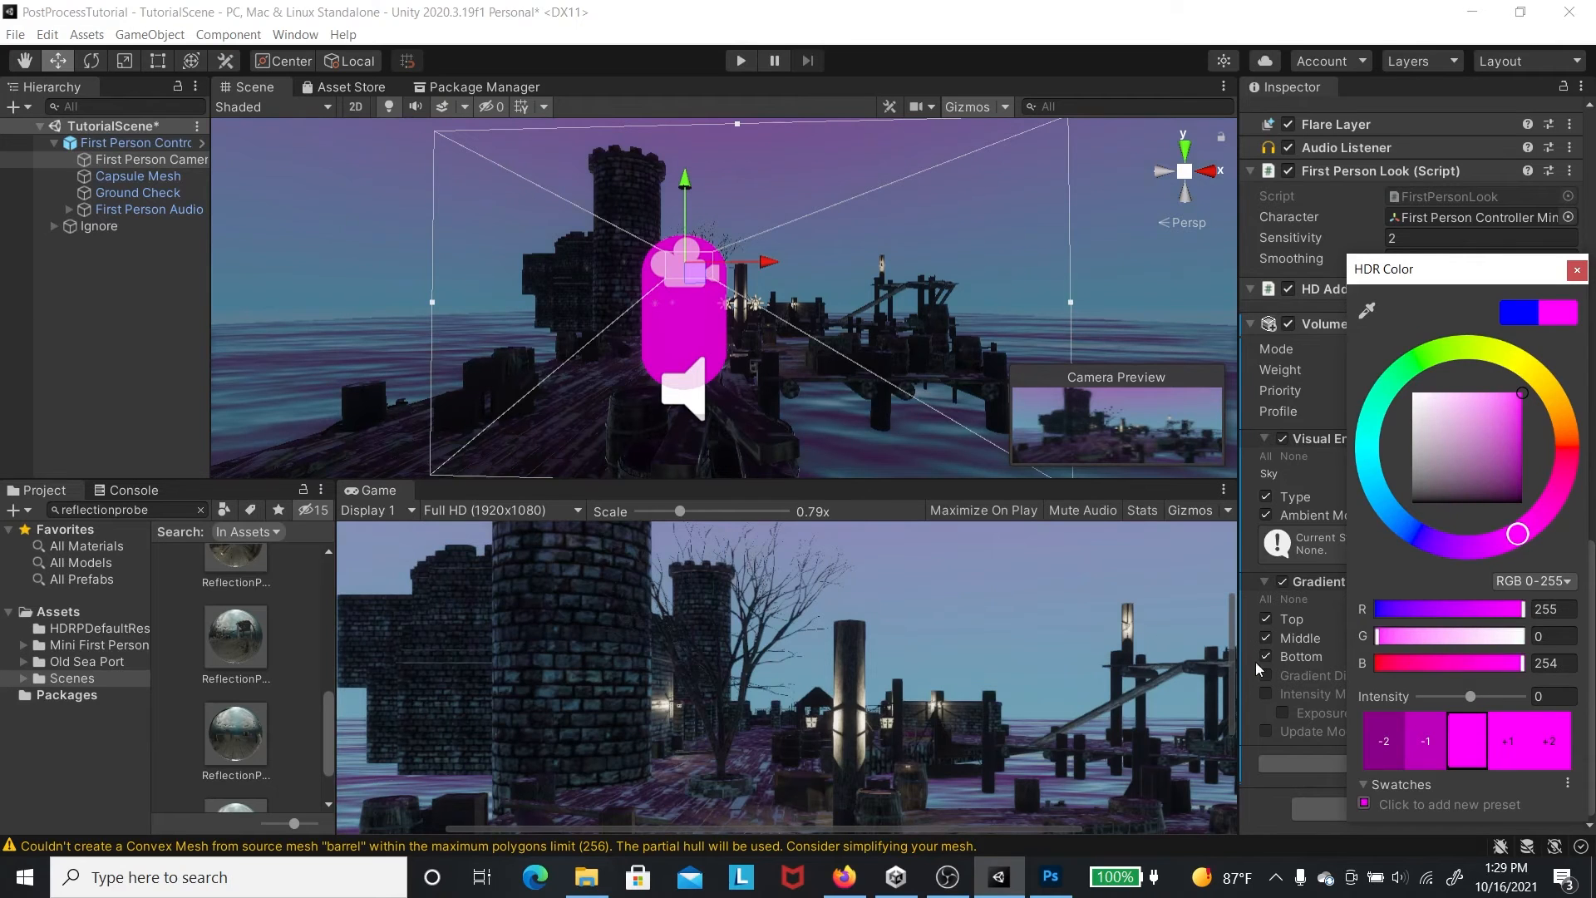
{"action": "left_click", "coordinate": [1240, 712]}
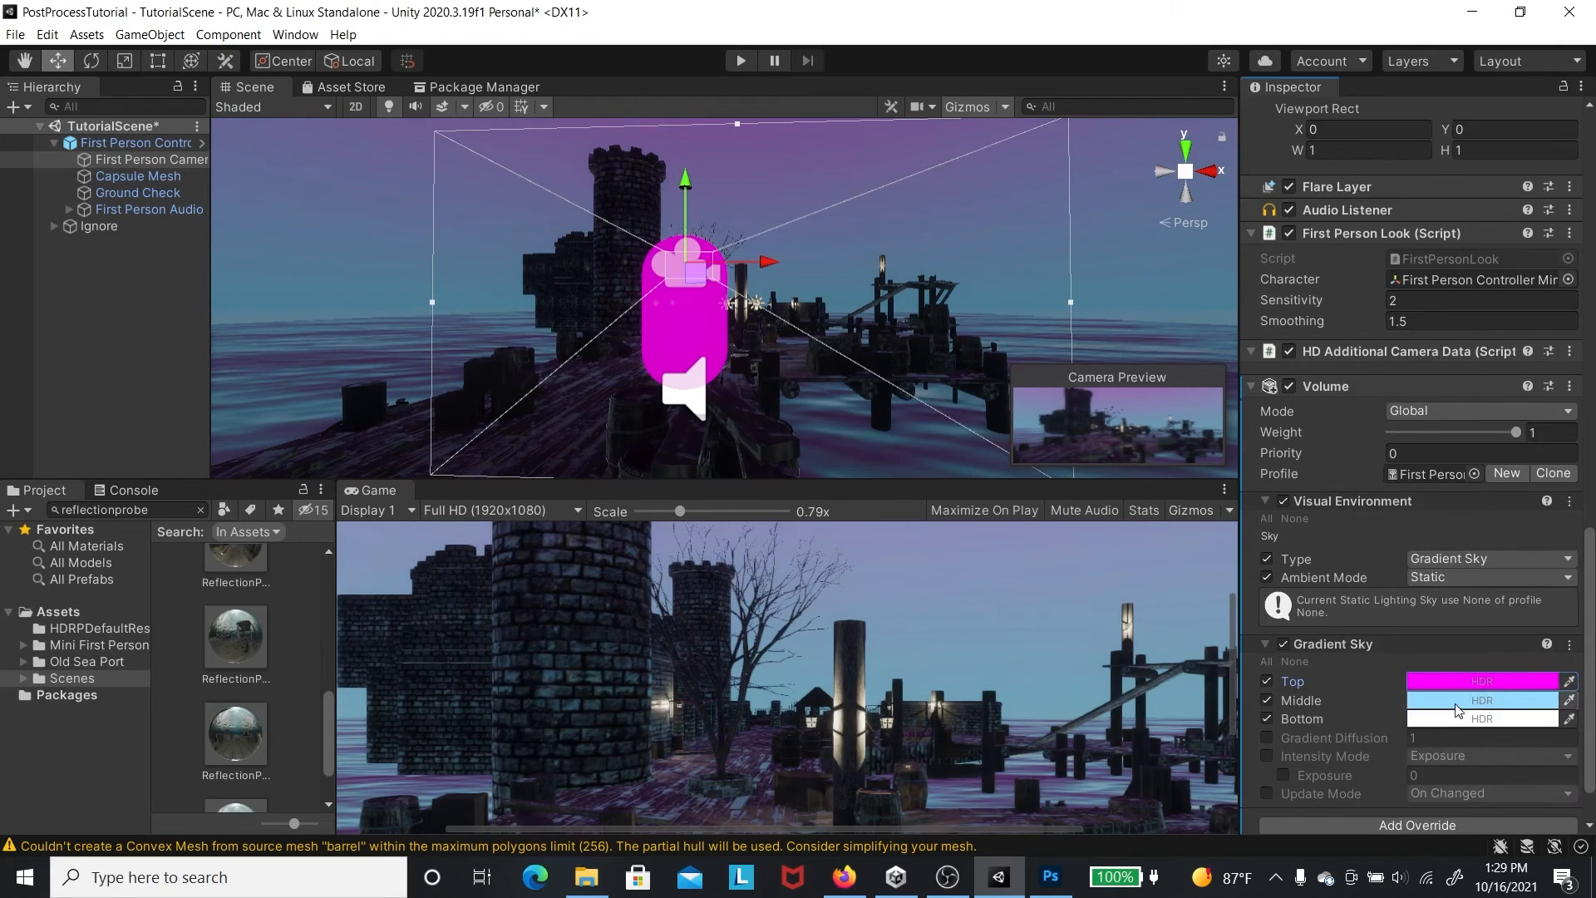
- Set the Gradient Sky's Middle color to light green (RGB 88, 191, 48)
{"action": "left_click", "coordinate": [1455, 703]}
{"action": "left_click", "coordinate": [1523, 569]}
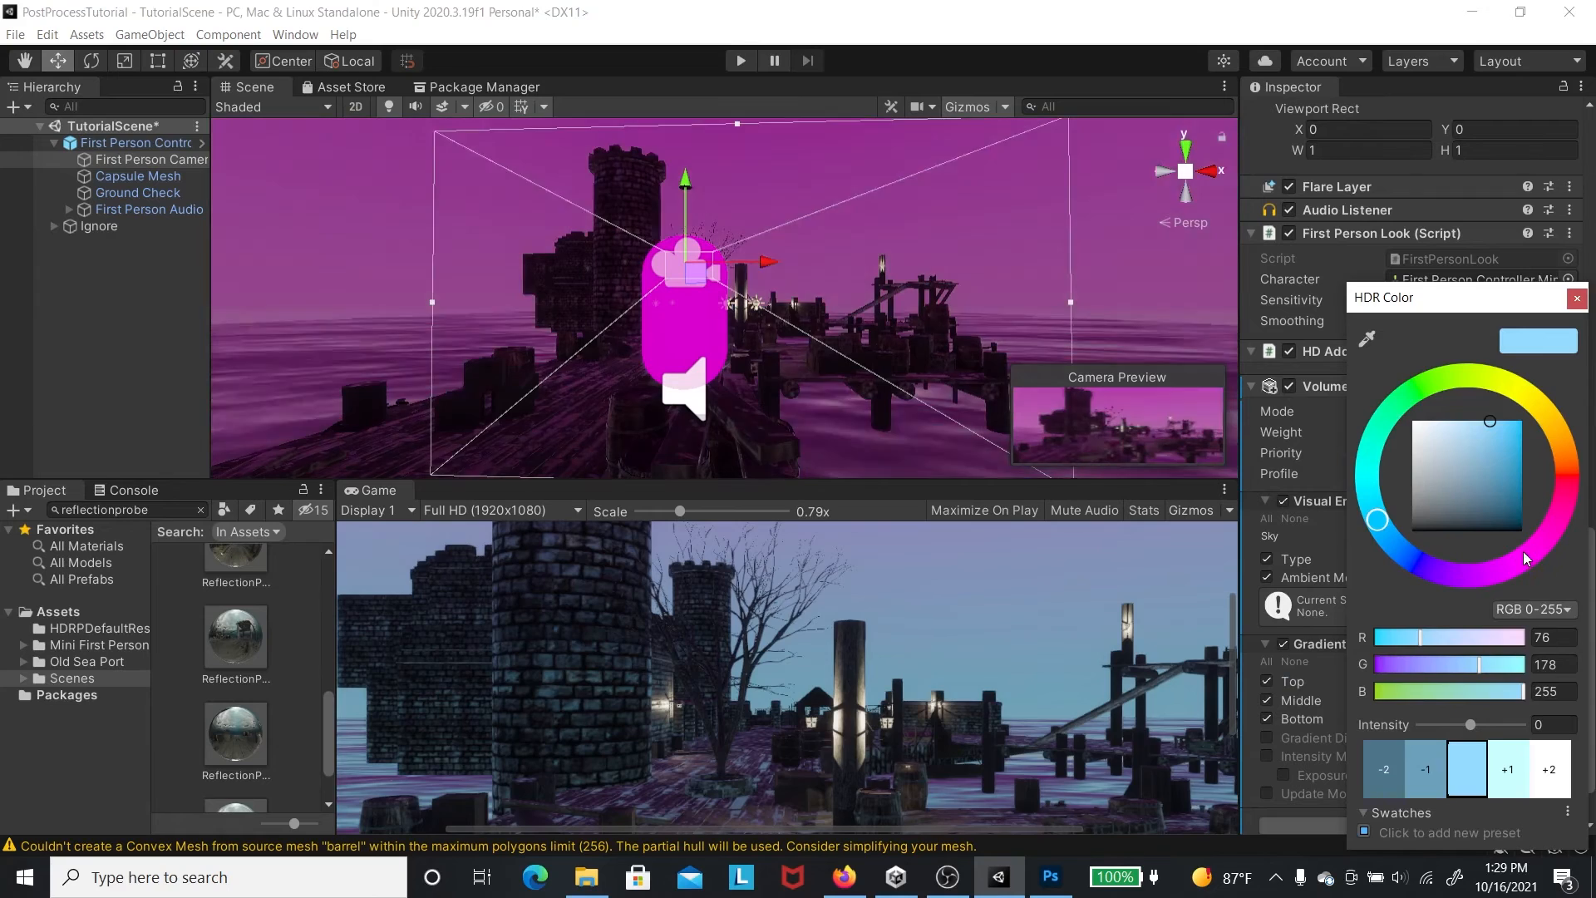
{"action": "left_click_drag", "start_coordinate": [1461, 440], "coordinate": [1424, 436]}
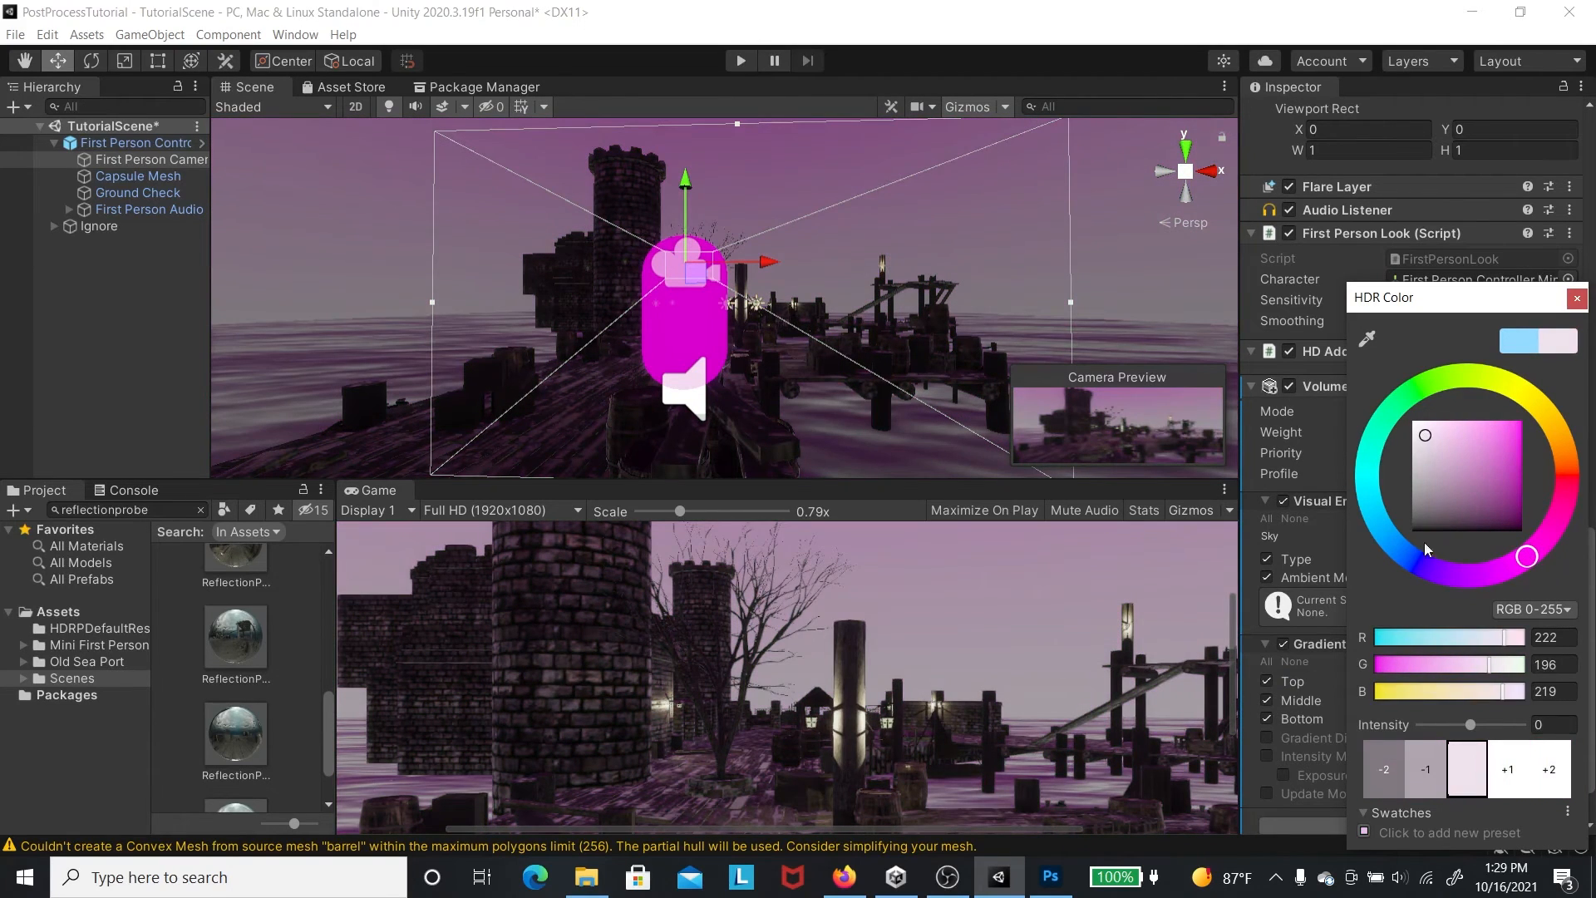
{"action": "left_click_drag", "start_coordinate": [1423, 542], "coordinate": [1443, 378]}
{"action": "mouse_move", "coordinate": [1471, 465]}
{"action": "left_mouse_down"}
{"action": "mouse_move", "coordinate": [1510, 448]}
{"action": "mouse_move", "coordinate": [1494, 449]}
{"action": "left_mouse_up"}
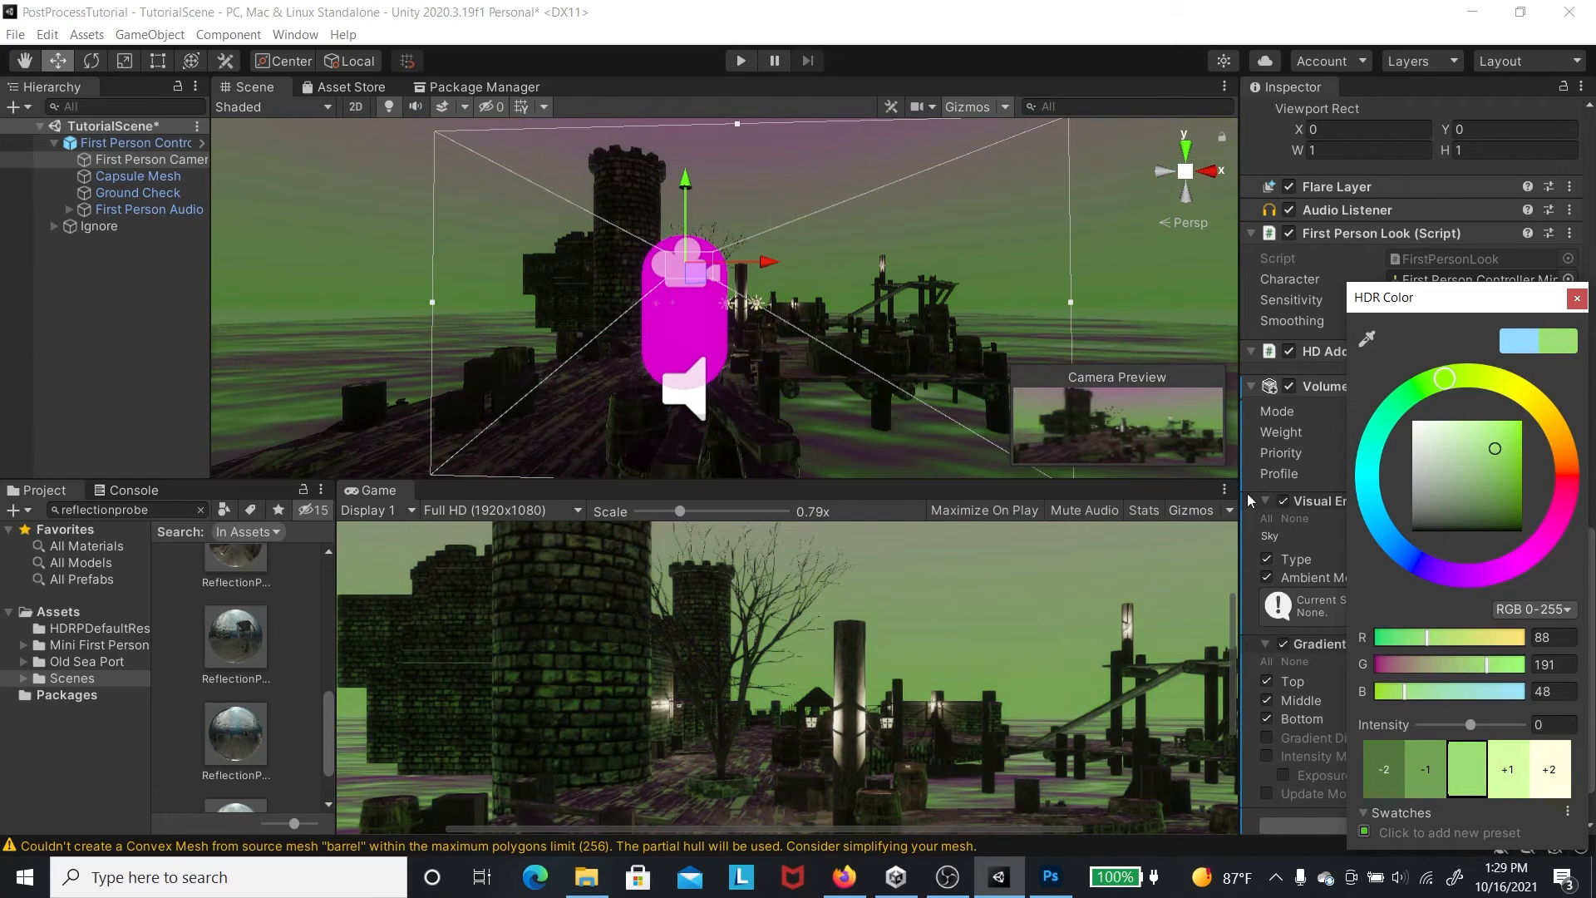
{"action": "left_click", "coordinate": [1247, 492]}
{"action": "scroll", "coordinate": [1529, 652], "scroll_direction": "down", "scroll_amount": 2}
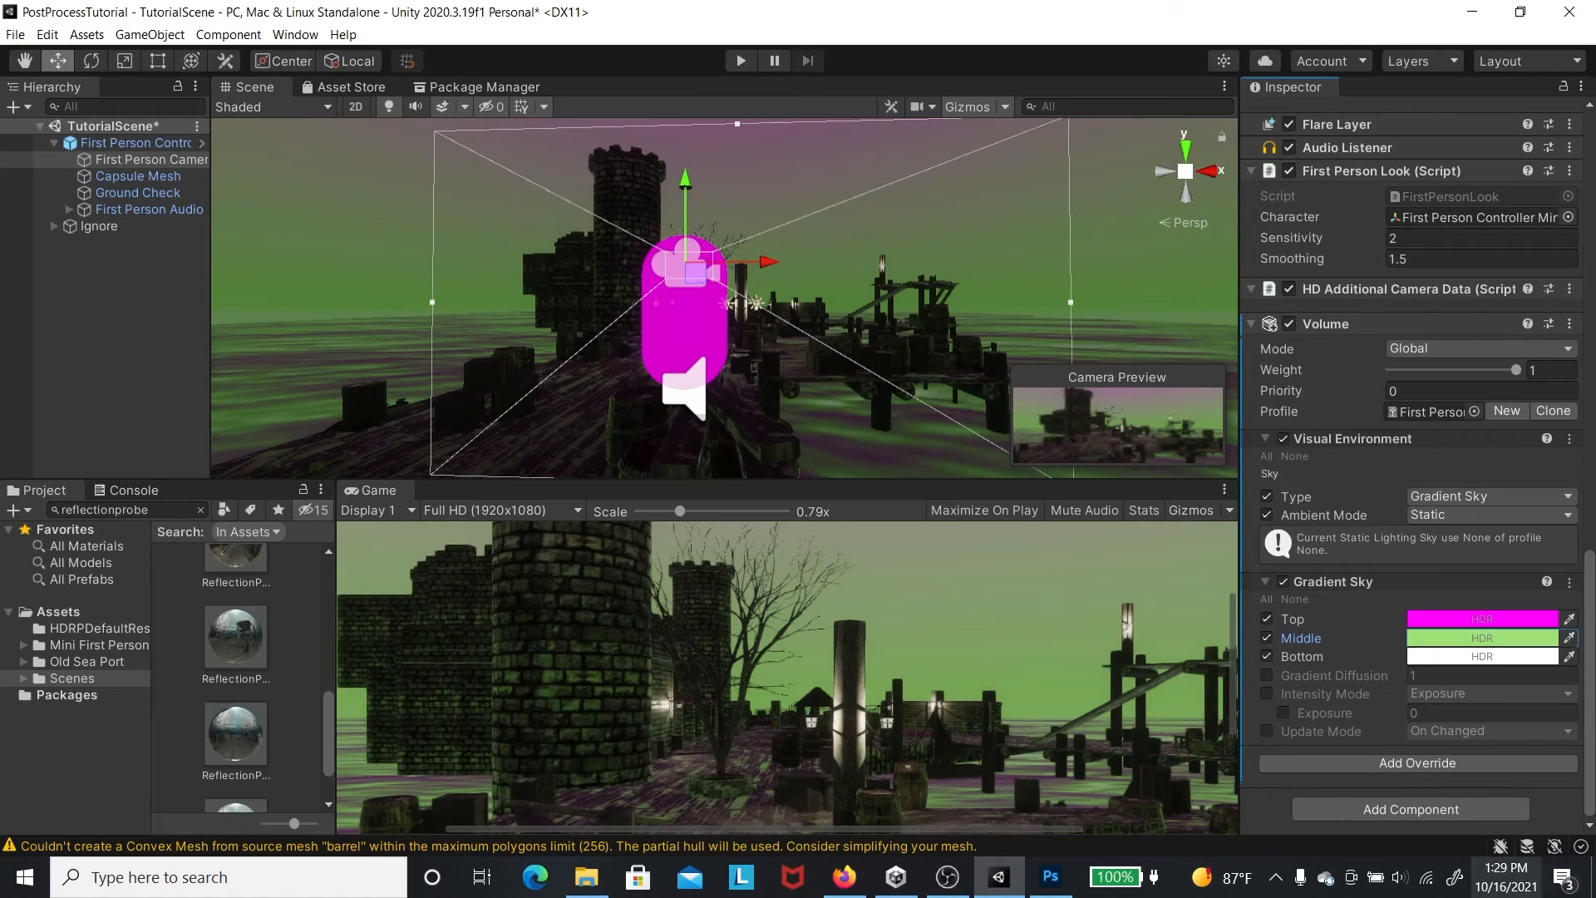
- Add a Screen Space Reflection lighting override to the camera's Volume
{"action": "left_click", "coordinate": [1478, 761]}
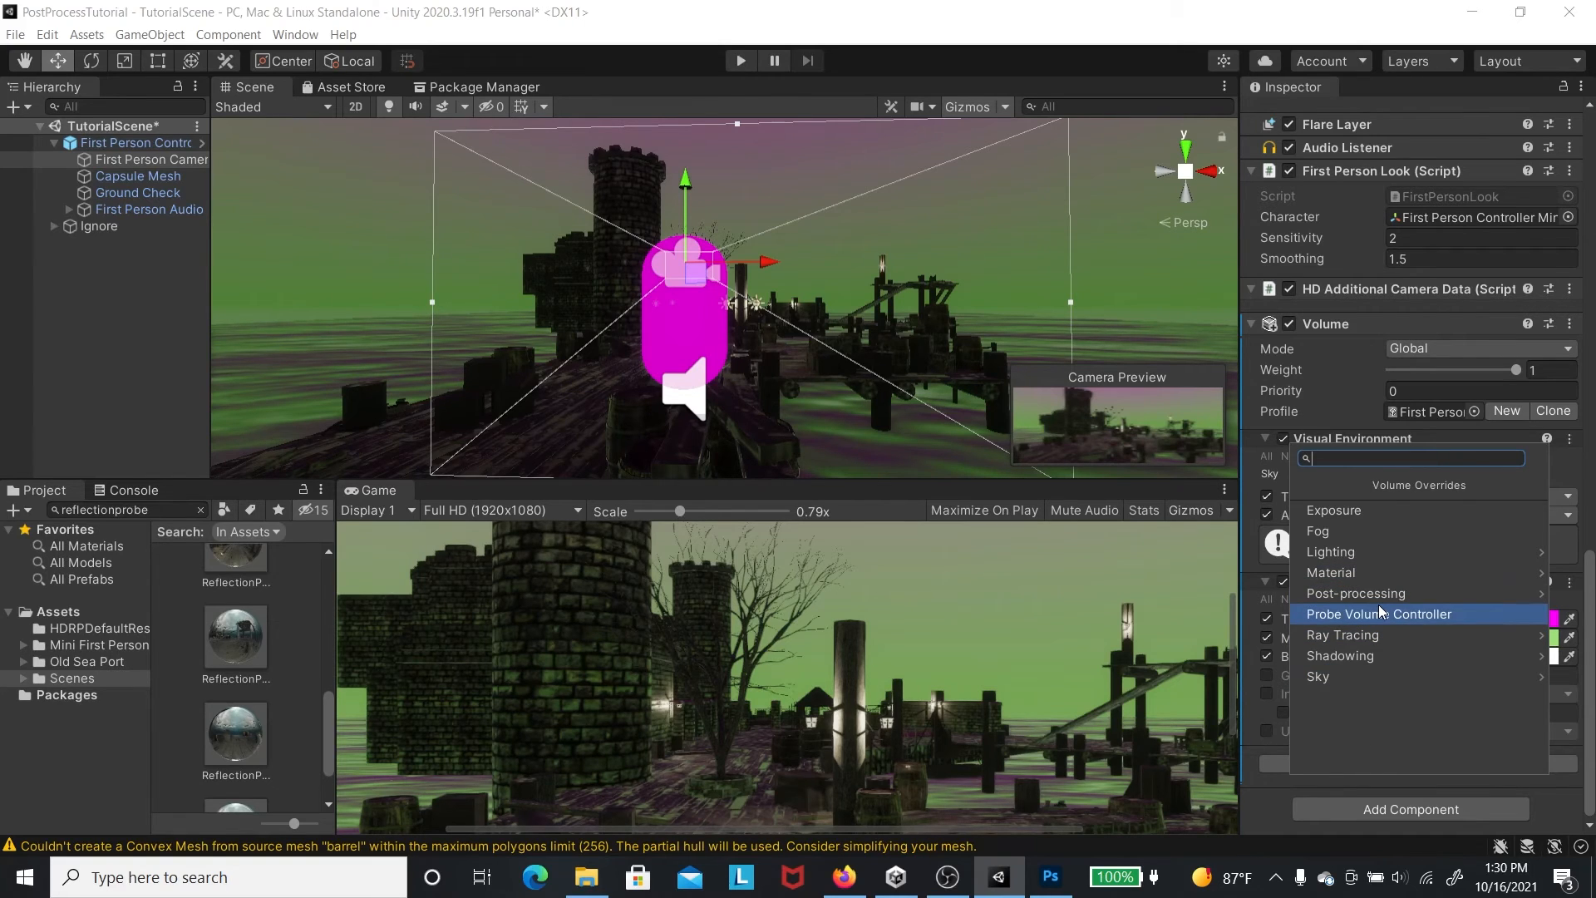
{"action": "left_click", "coordinate": [1375, 552]}
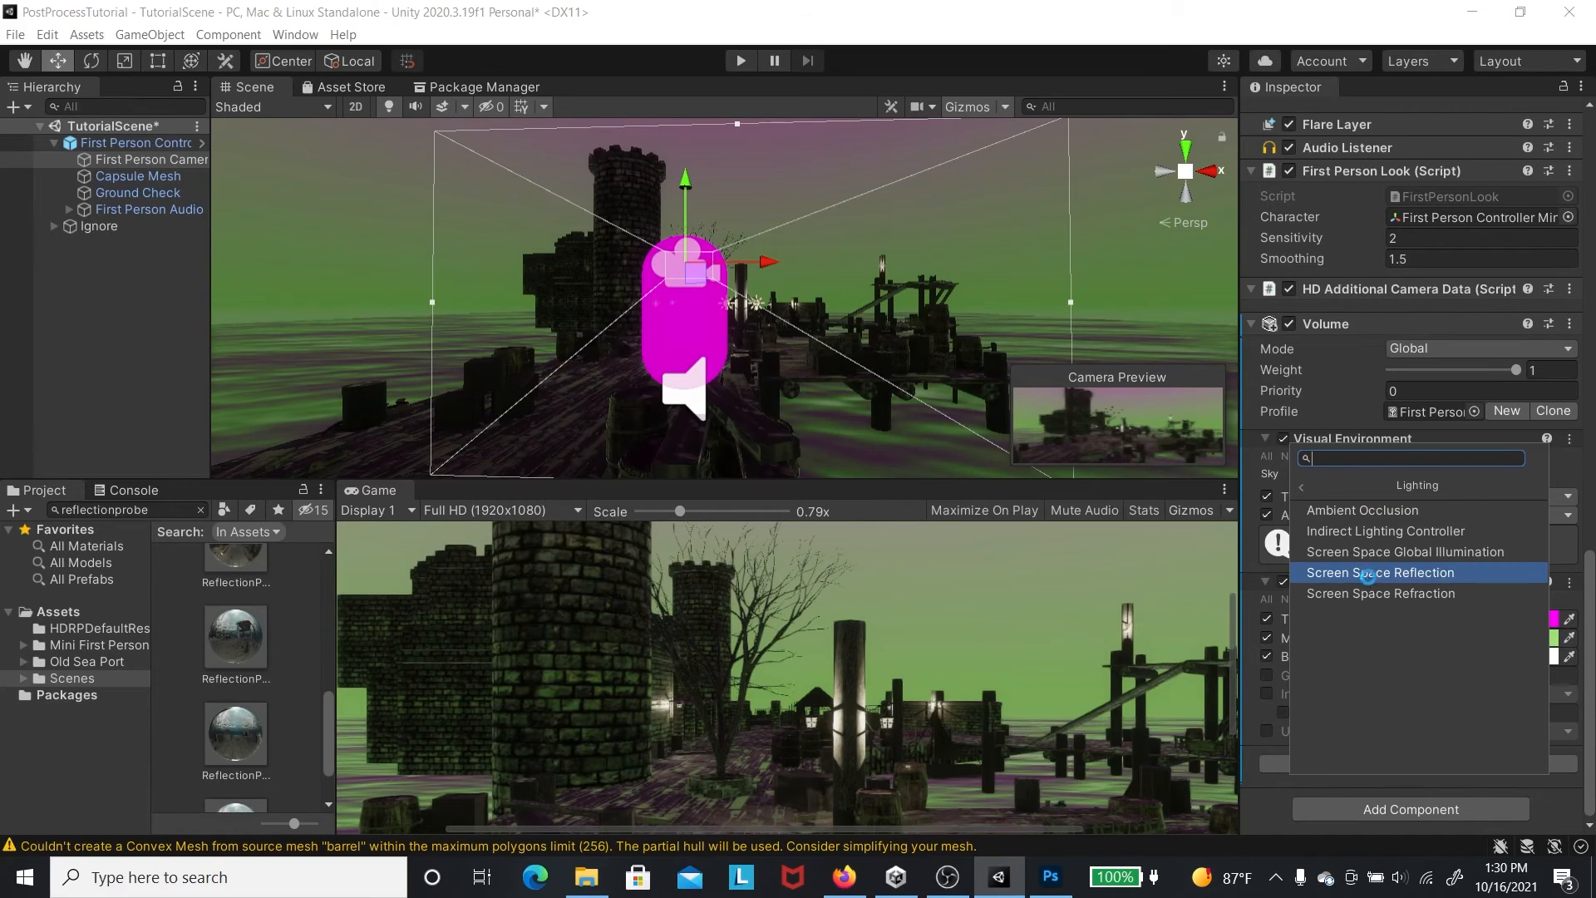
{"action": "left_click", "coordinate": [1368, 574]}
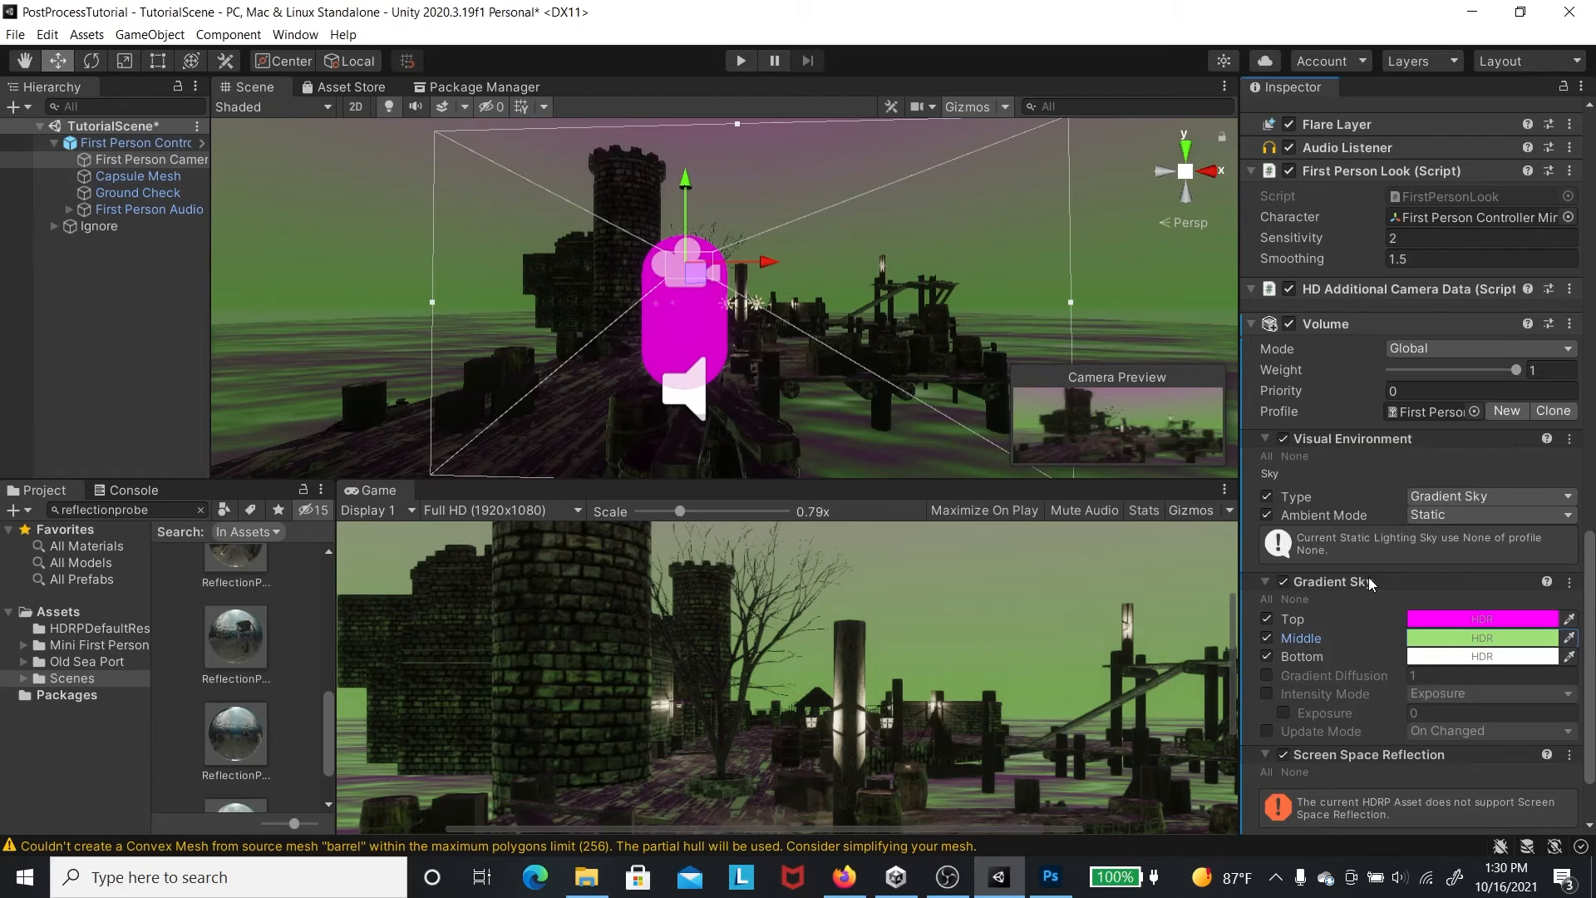
{"action": "scroll", "coordinate": [1413, 715], "scroll_direction": "down", "scroll_amount": 2}
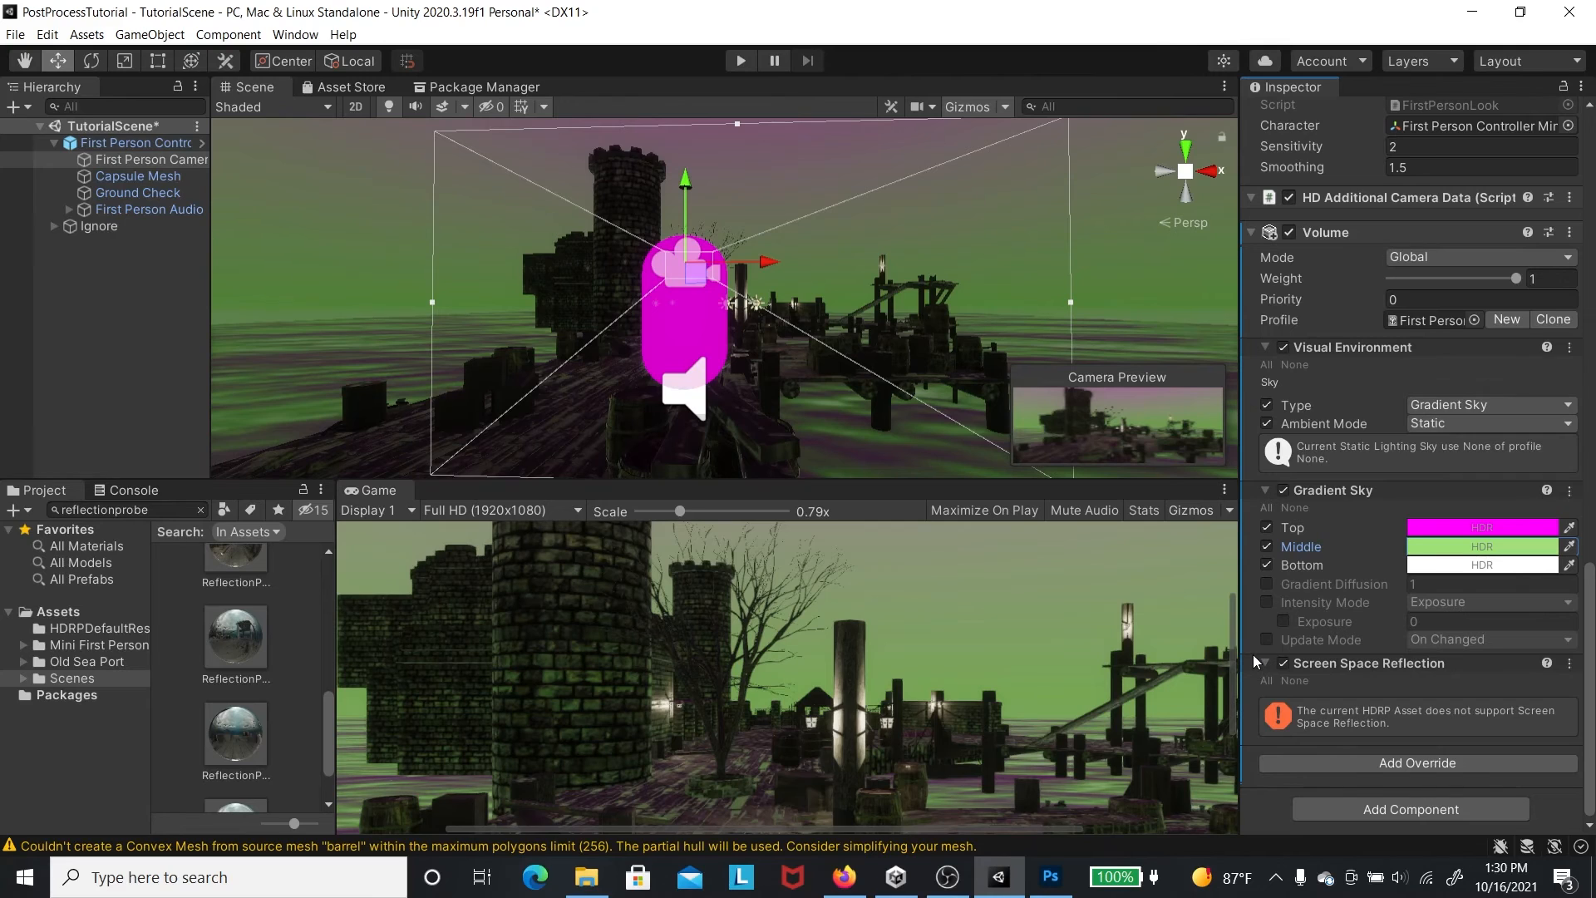
{"action": "scroll", "coordinate": [1254, 650], "scroll_direction": "up", "scroll_amount": 1}
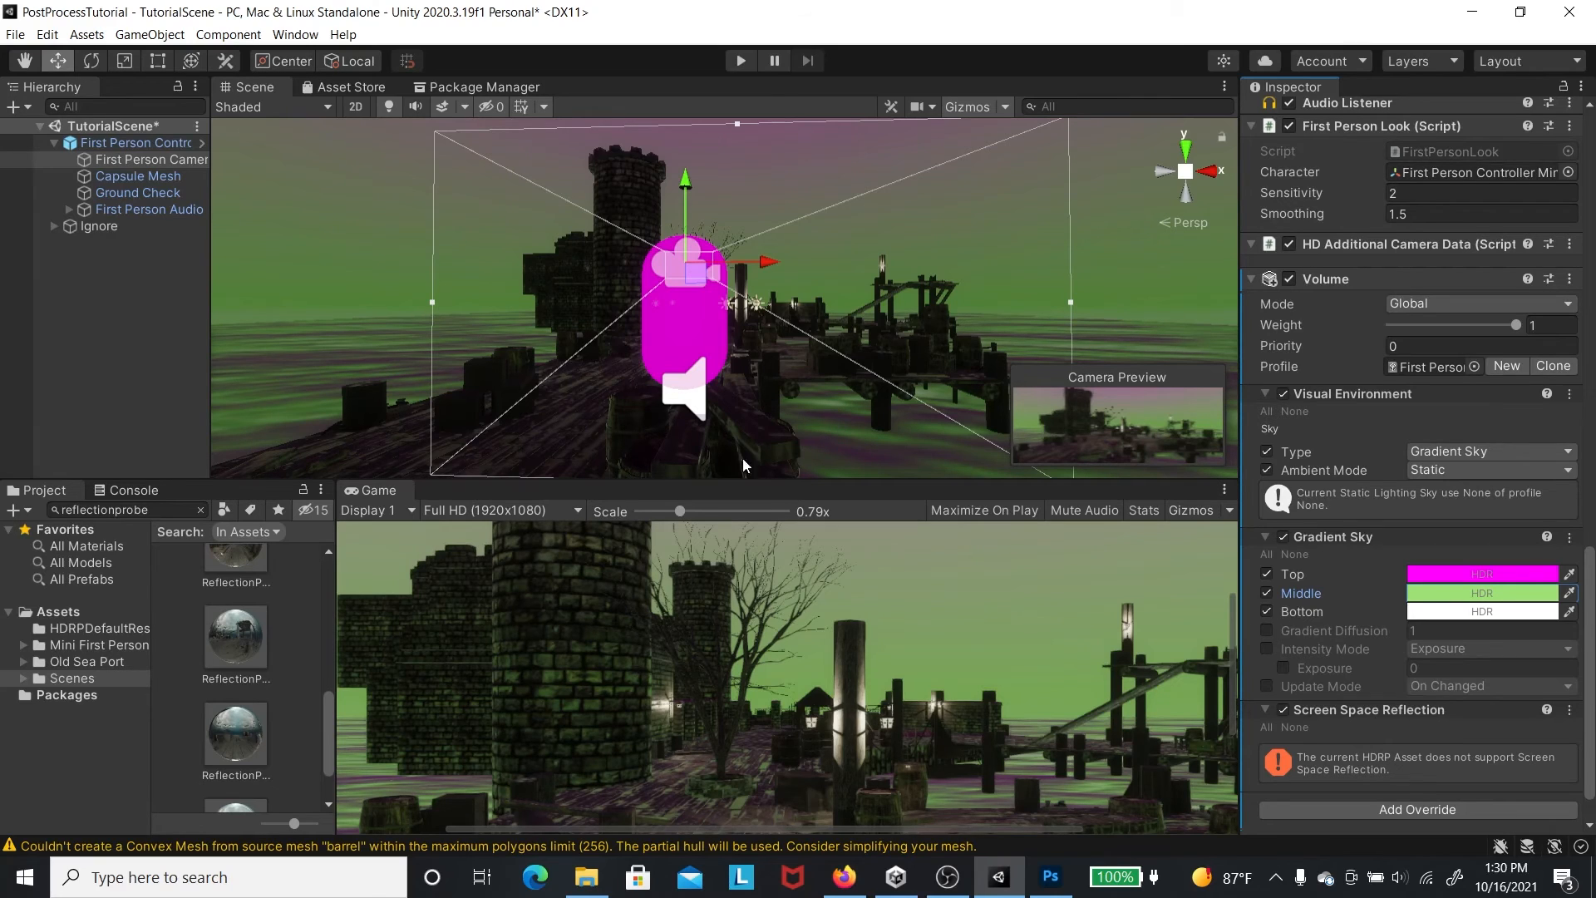
- Enable Screen Space Reflection for the HDRenderPipelineAsset in the project's HDRP quality settings and close the settings
{"action": "left_click", "coordinate": [45, 35]}
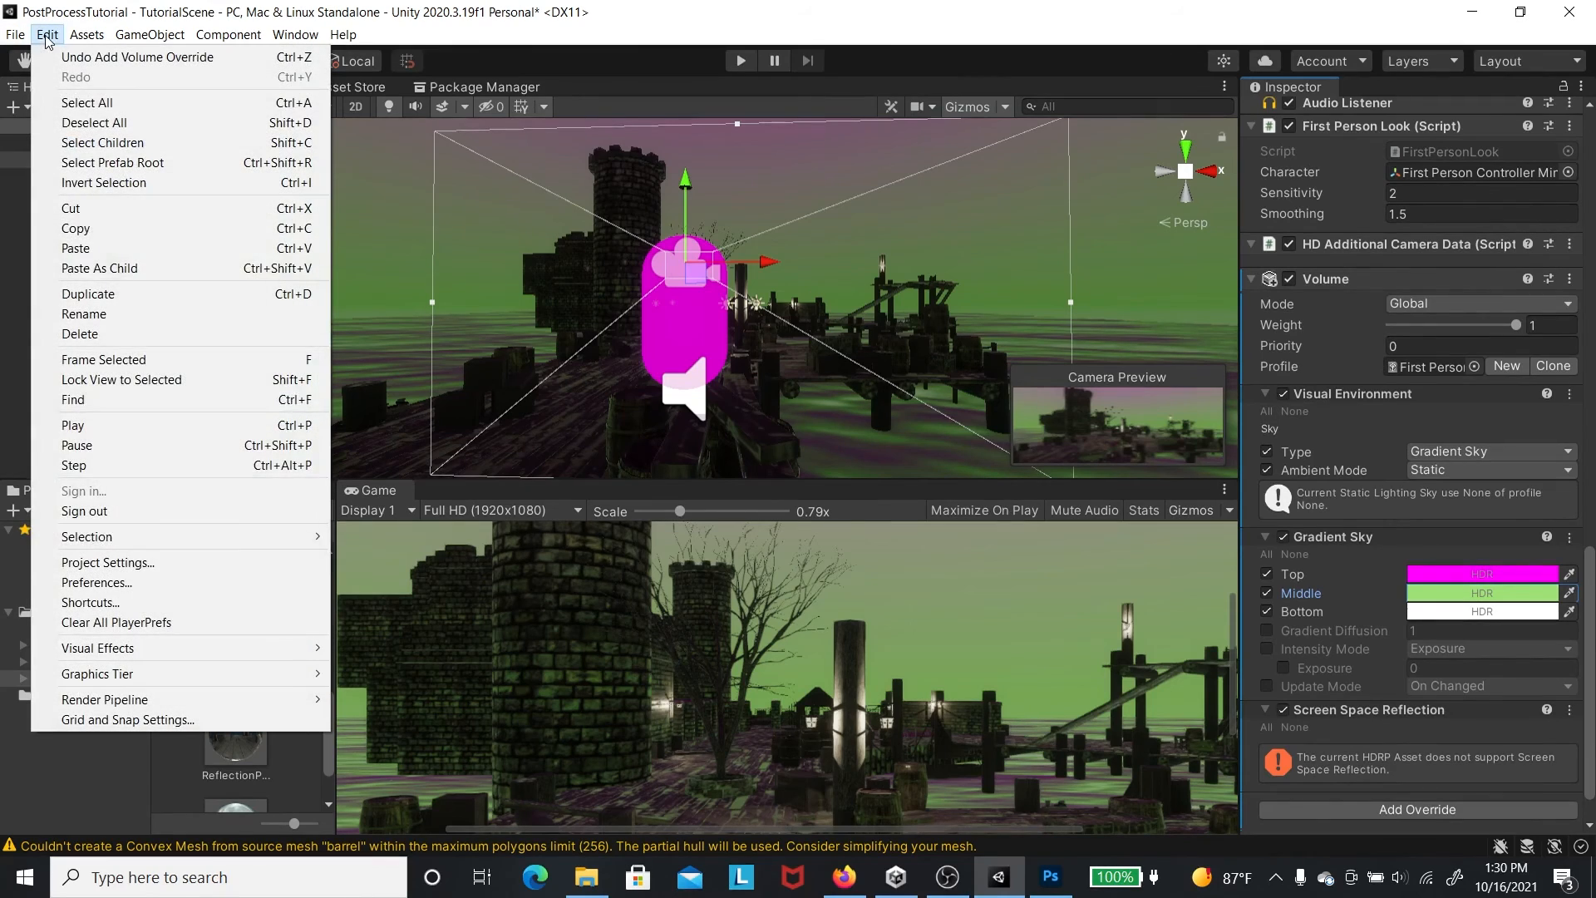
{"action": "left_click", "coordinate": [117, 566]}
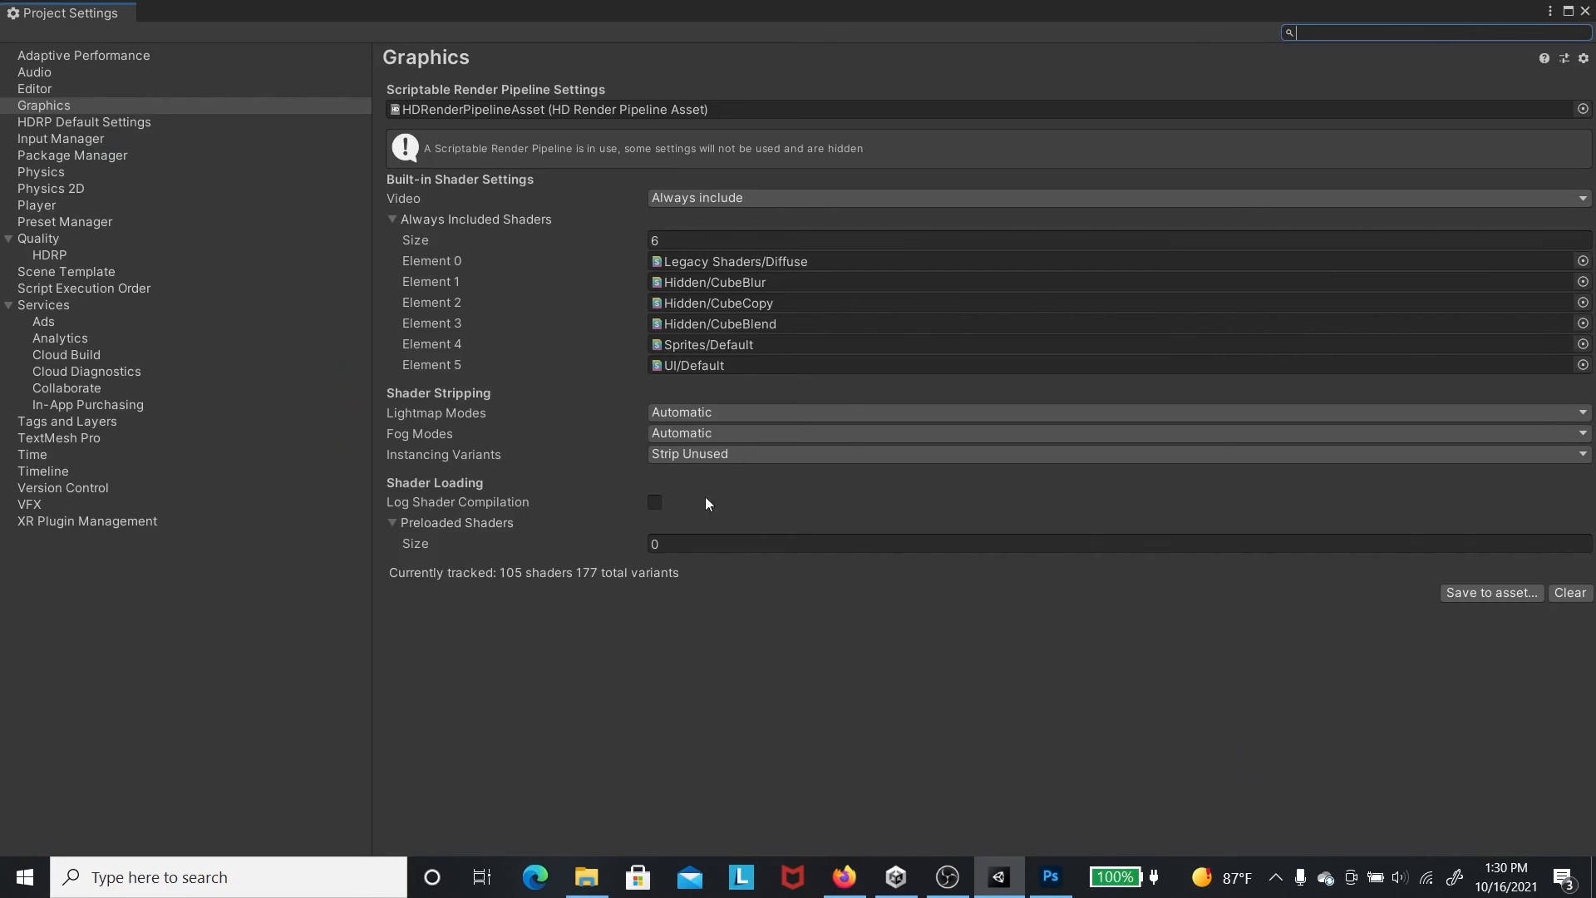
{"action": "left_click", "coordinate": [50, 240]}
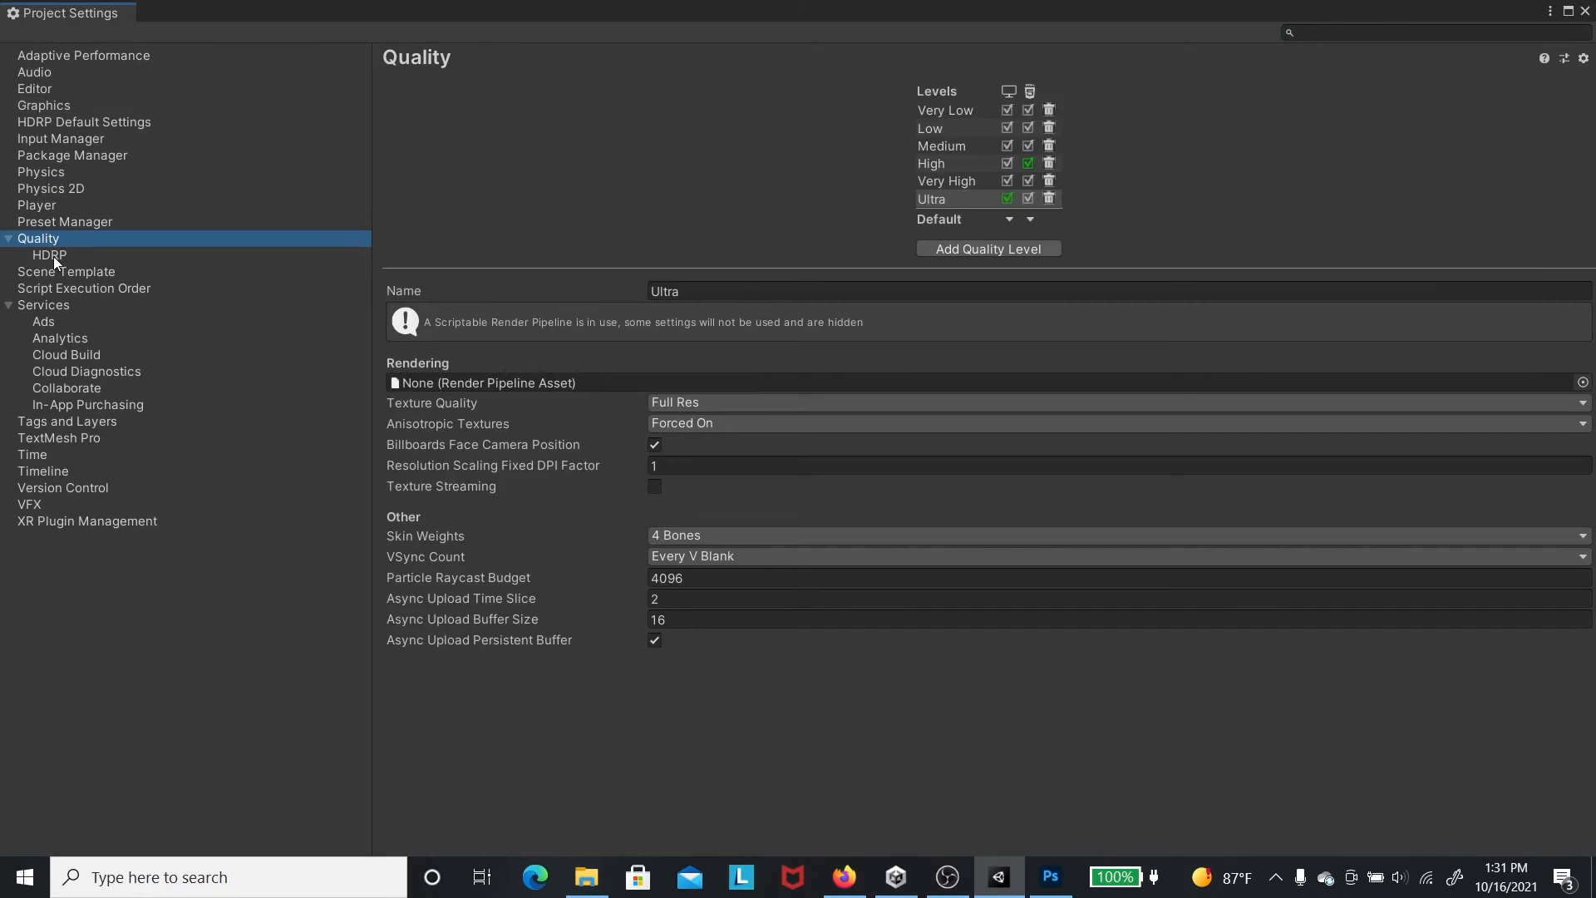
{"action": "left_click", "coordinate": [53, 256]}
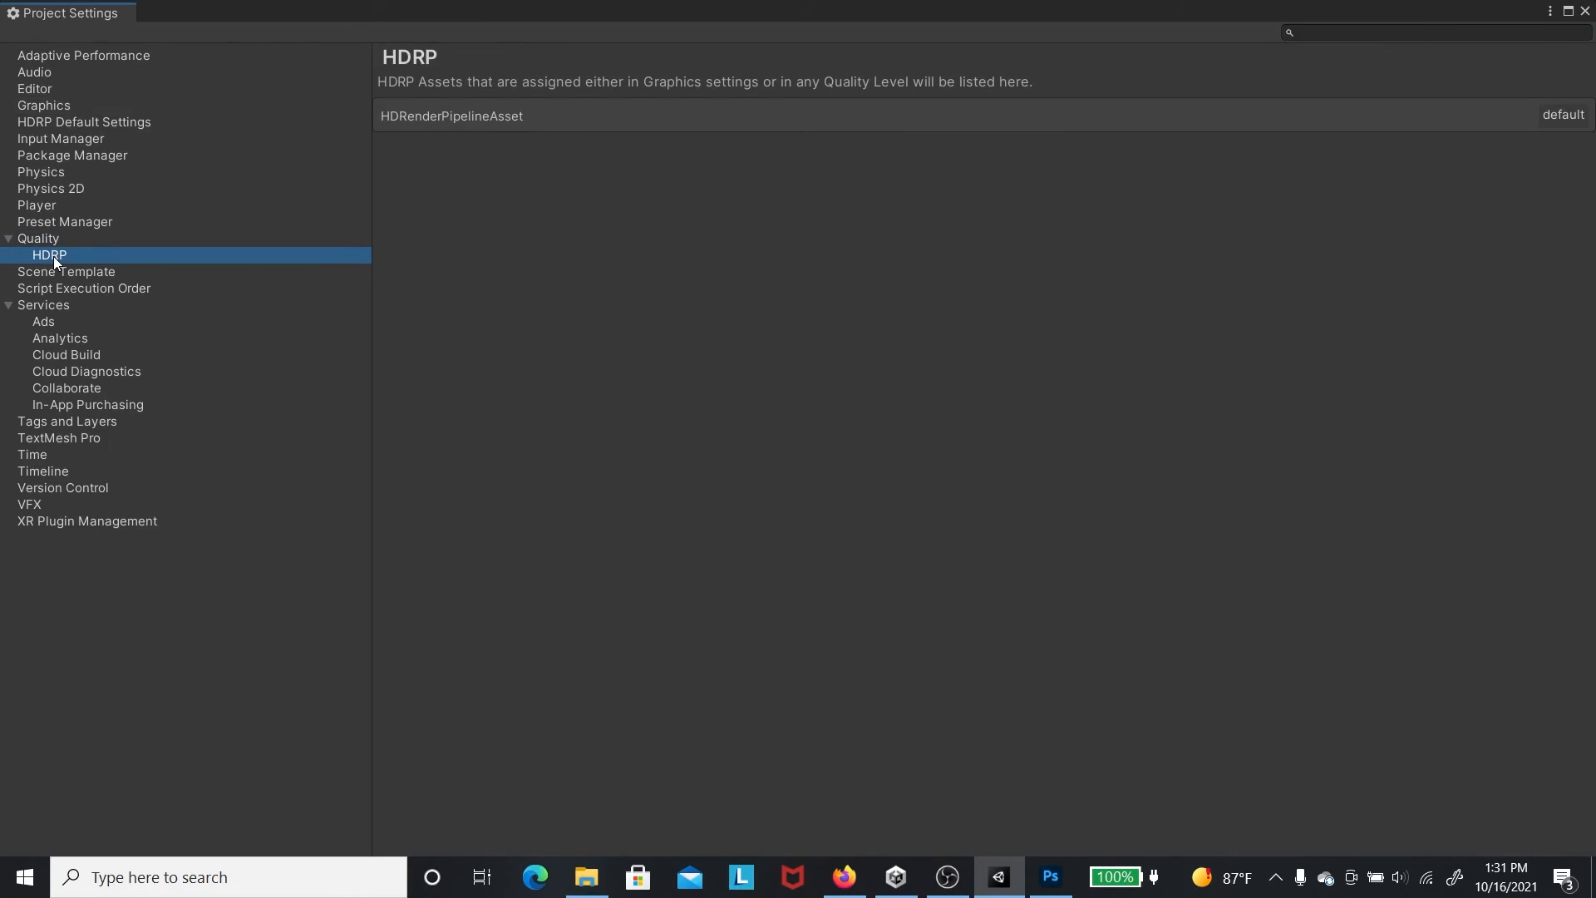
{"action": "left_click", "coordinate": [645, 122]}
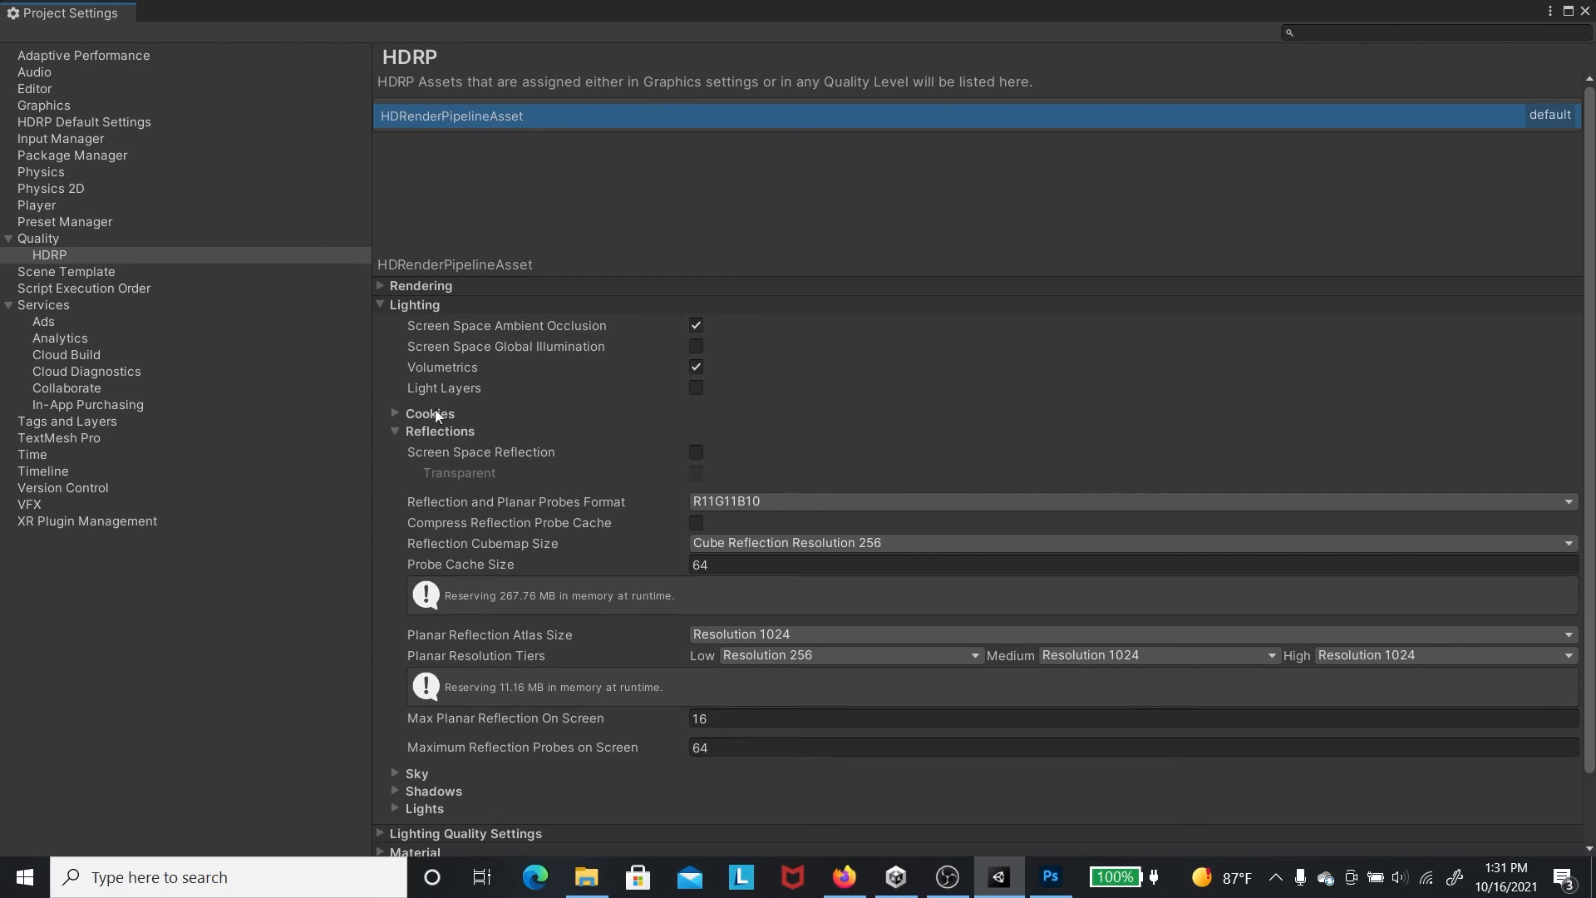
{"action": "left_click", "coordinate": [696, 452]}
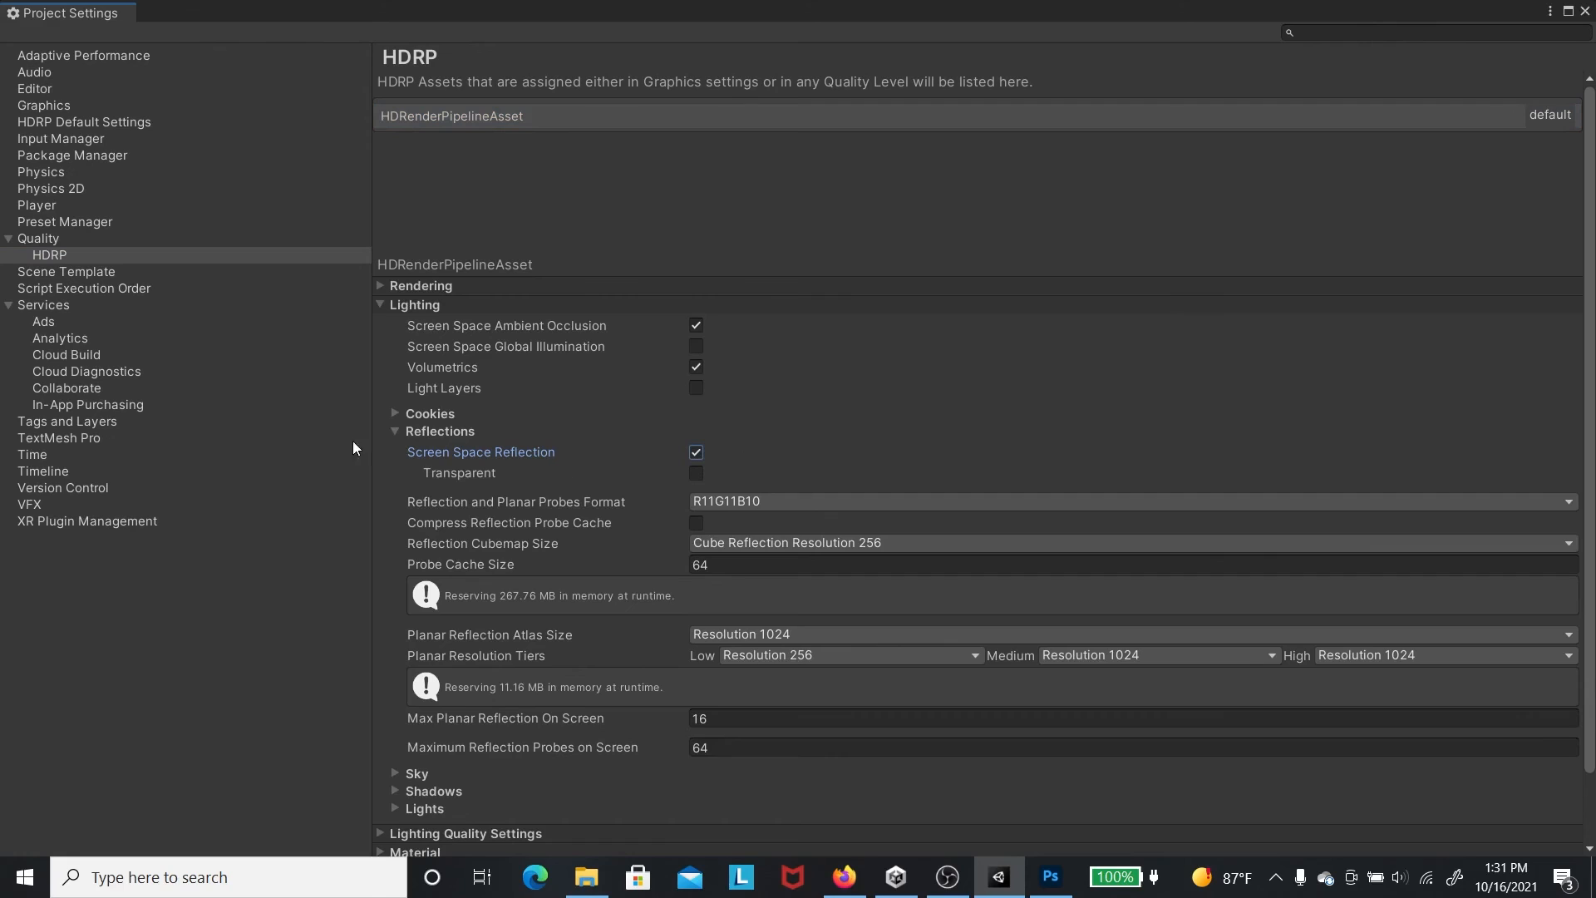
{"action": "left_click", "coordinate": [384, 286]}
{"action": "left_click", "coordinate": [383, 286]}
{"action": "left_click", "coordinate": [1584, 10]}
- Turn on the Enable property of the Screen Space Reflection override and set its Object Thickness to 1
{"action": "scroll", "coordinate": [1440, 731], "scroll_direction": "down", "scroll_amount": 5}
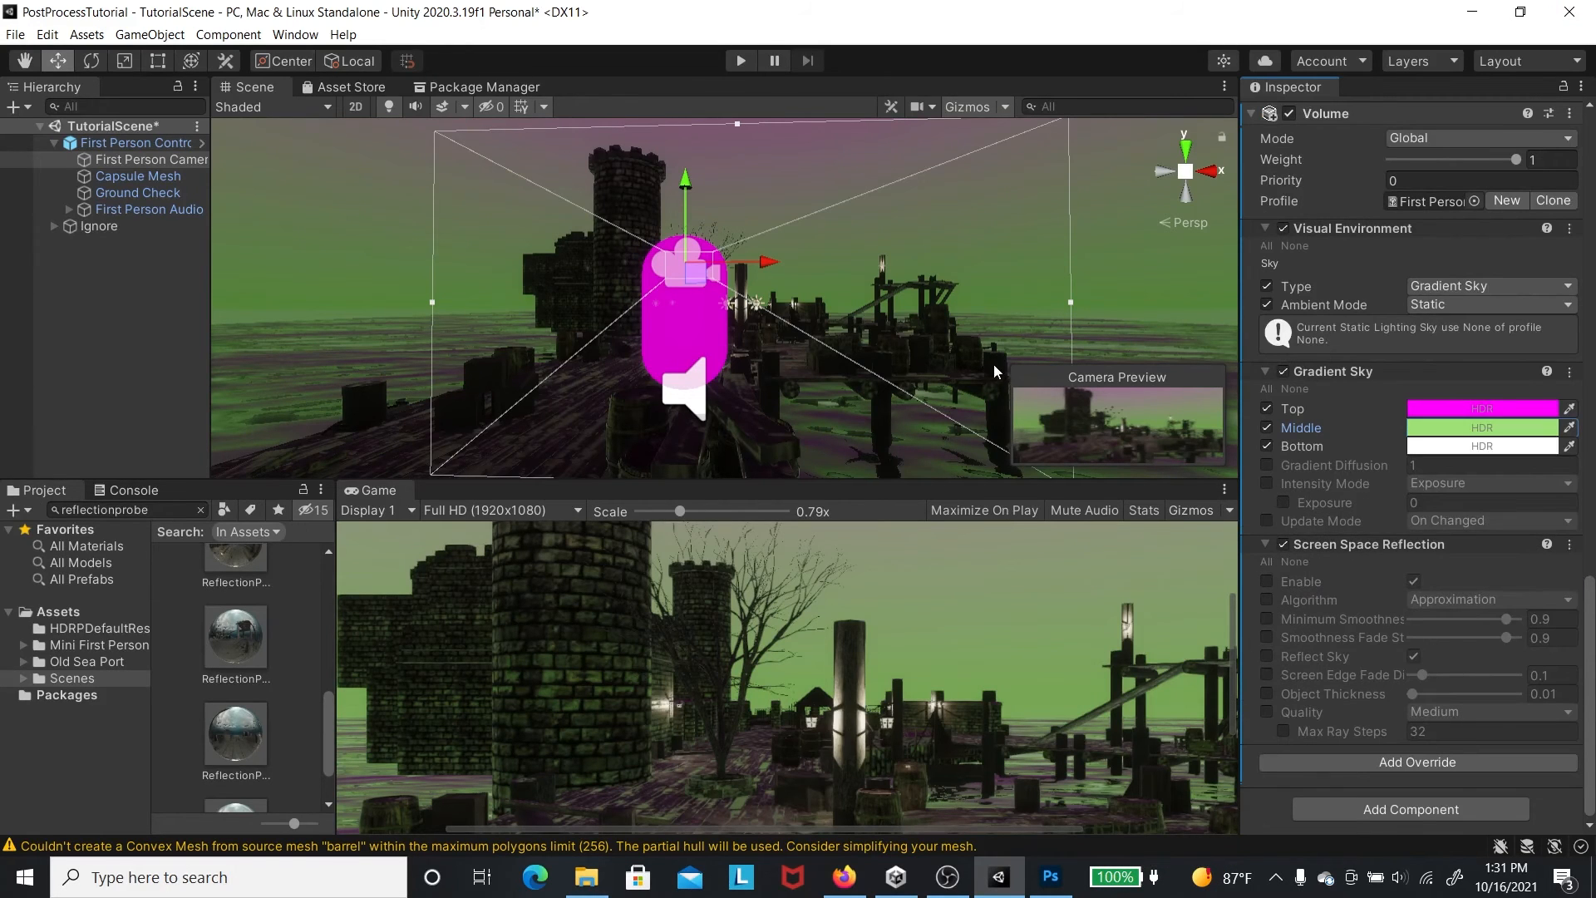
{"action": "right_click_drag", "start_coordinate": [837, 359], "coordinate": [920, 603]}
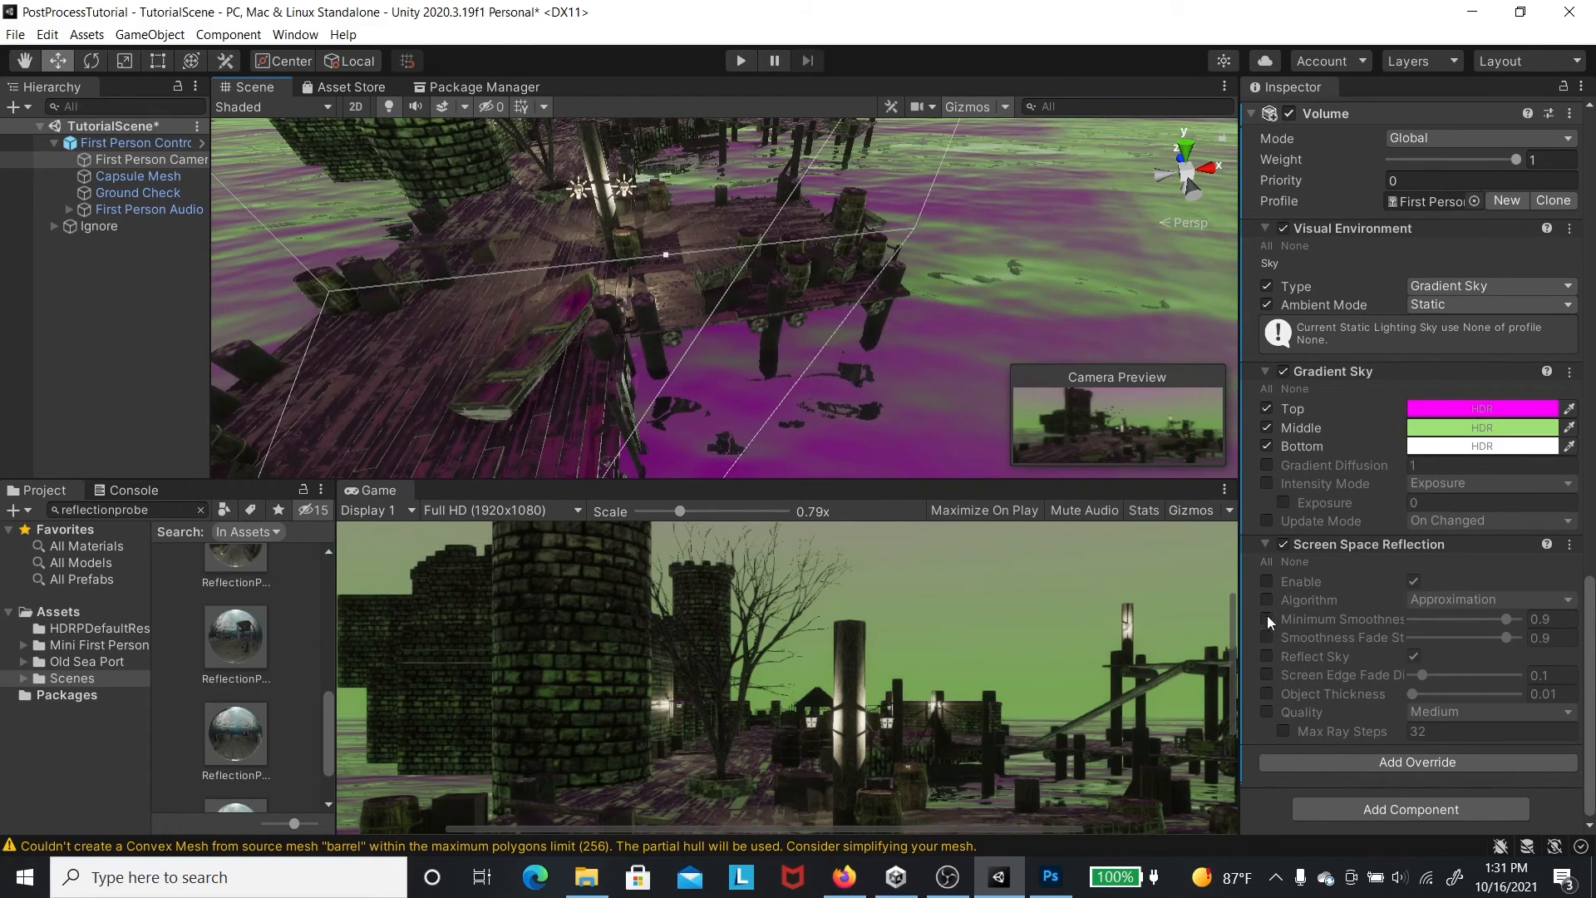
{"action": "left_click", "coordinate": [1266, 582]}
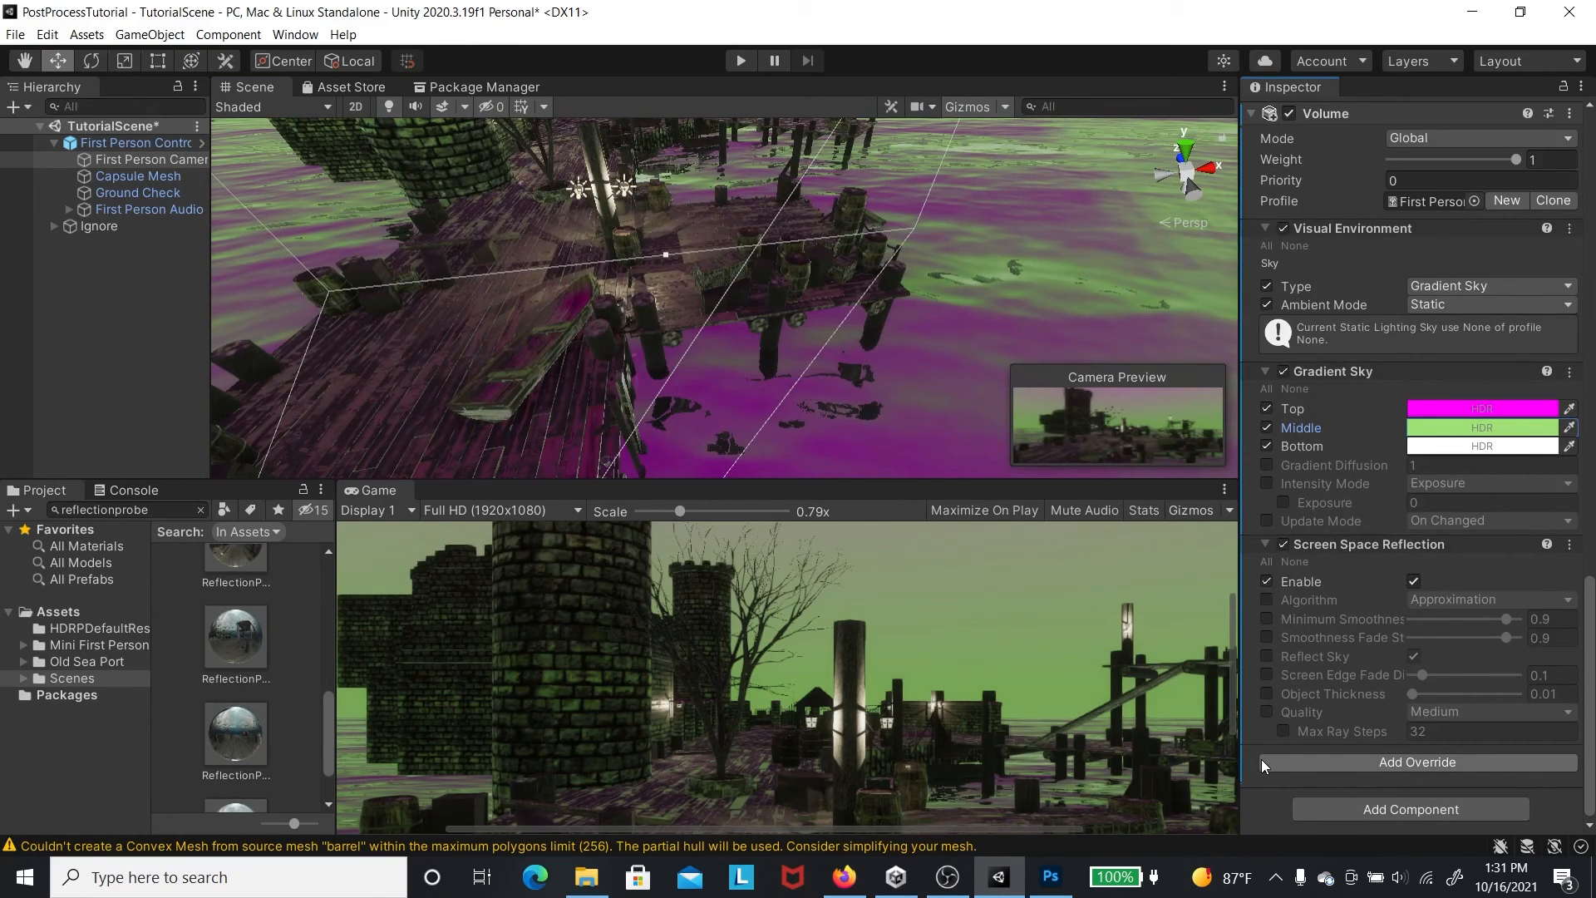
{"action": "left_click", "coordinate": [1267, 693]}
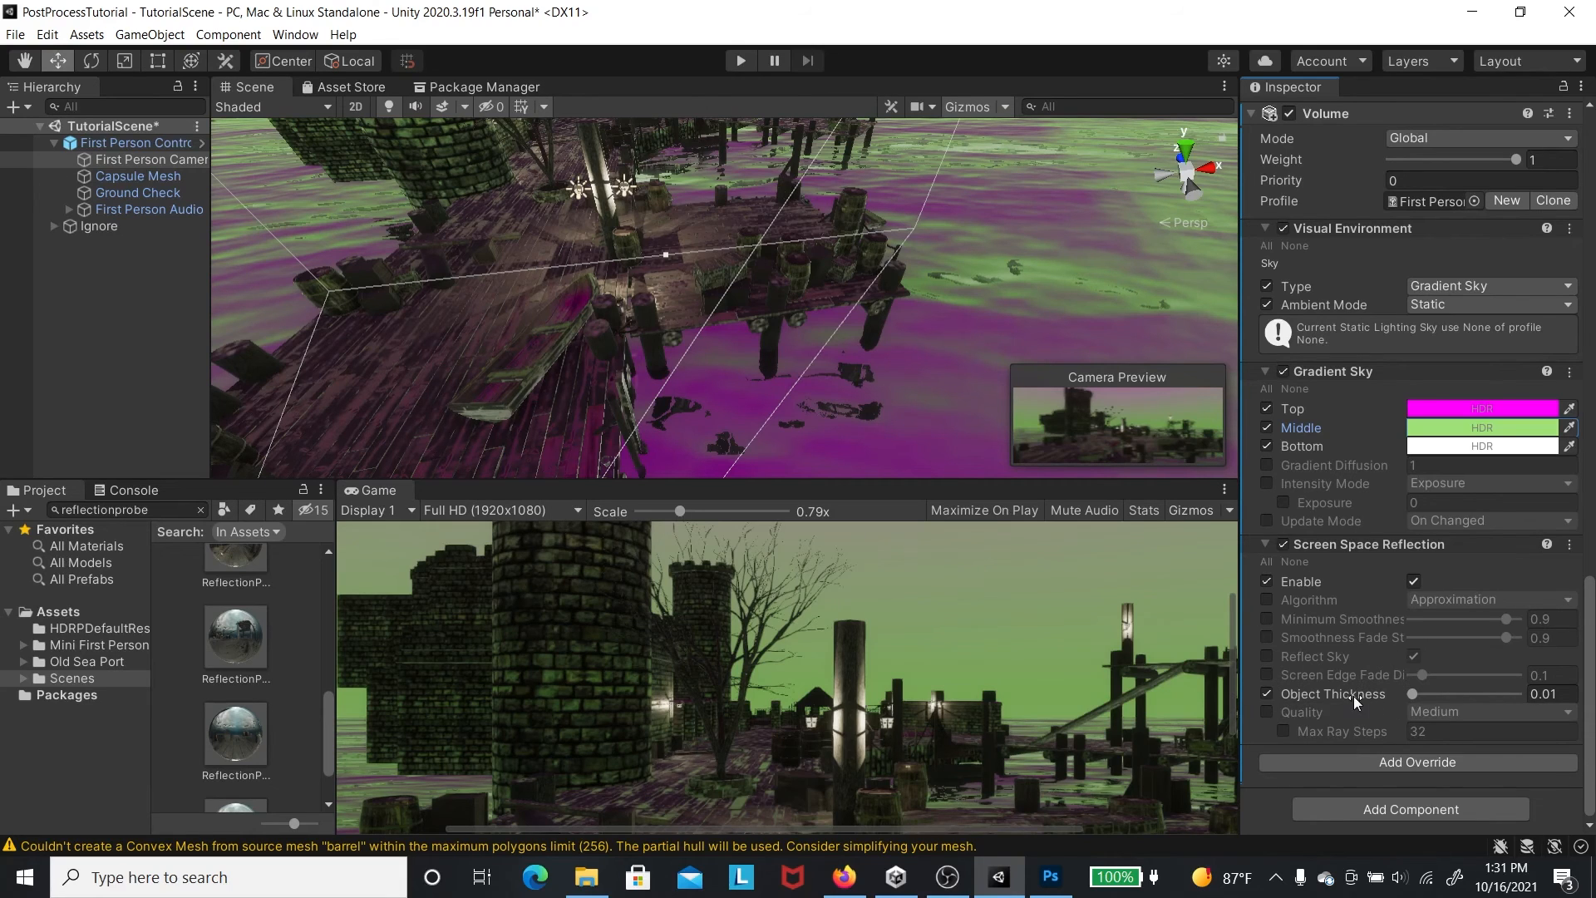
{"action": "mouse_move", "coordinate": [1351, 696]}
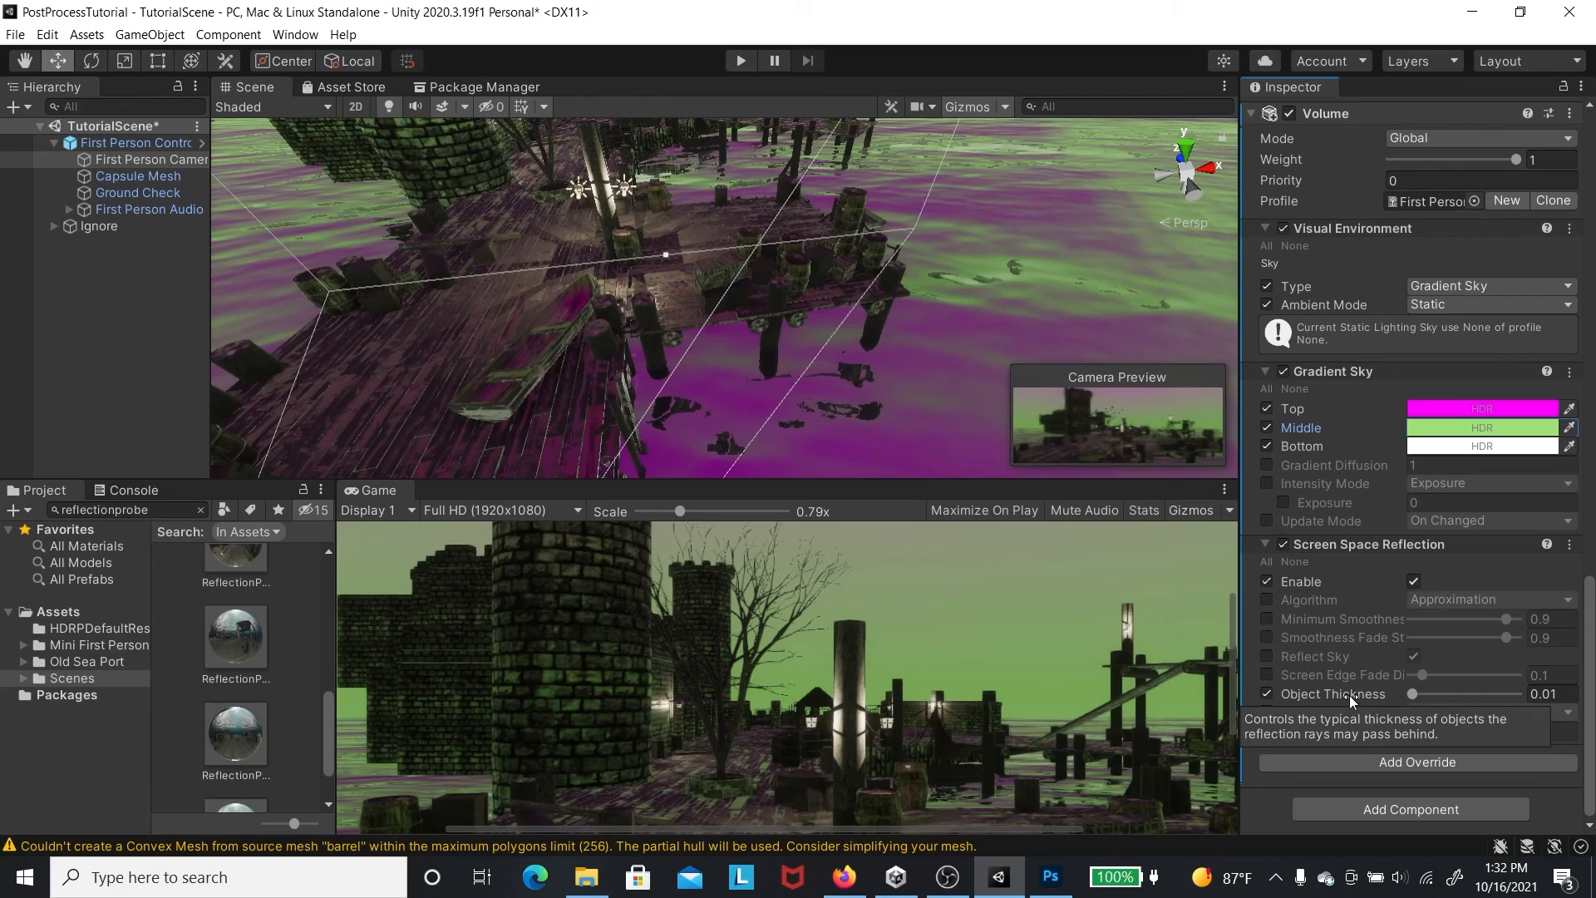
{"action": "left_click_drag", "start_coordinate": [1349, 695], "coordinate": [330, 696]}
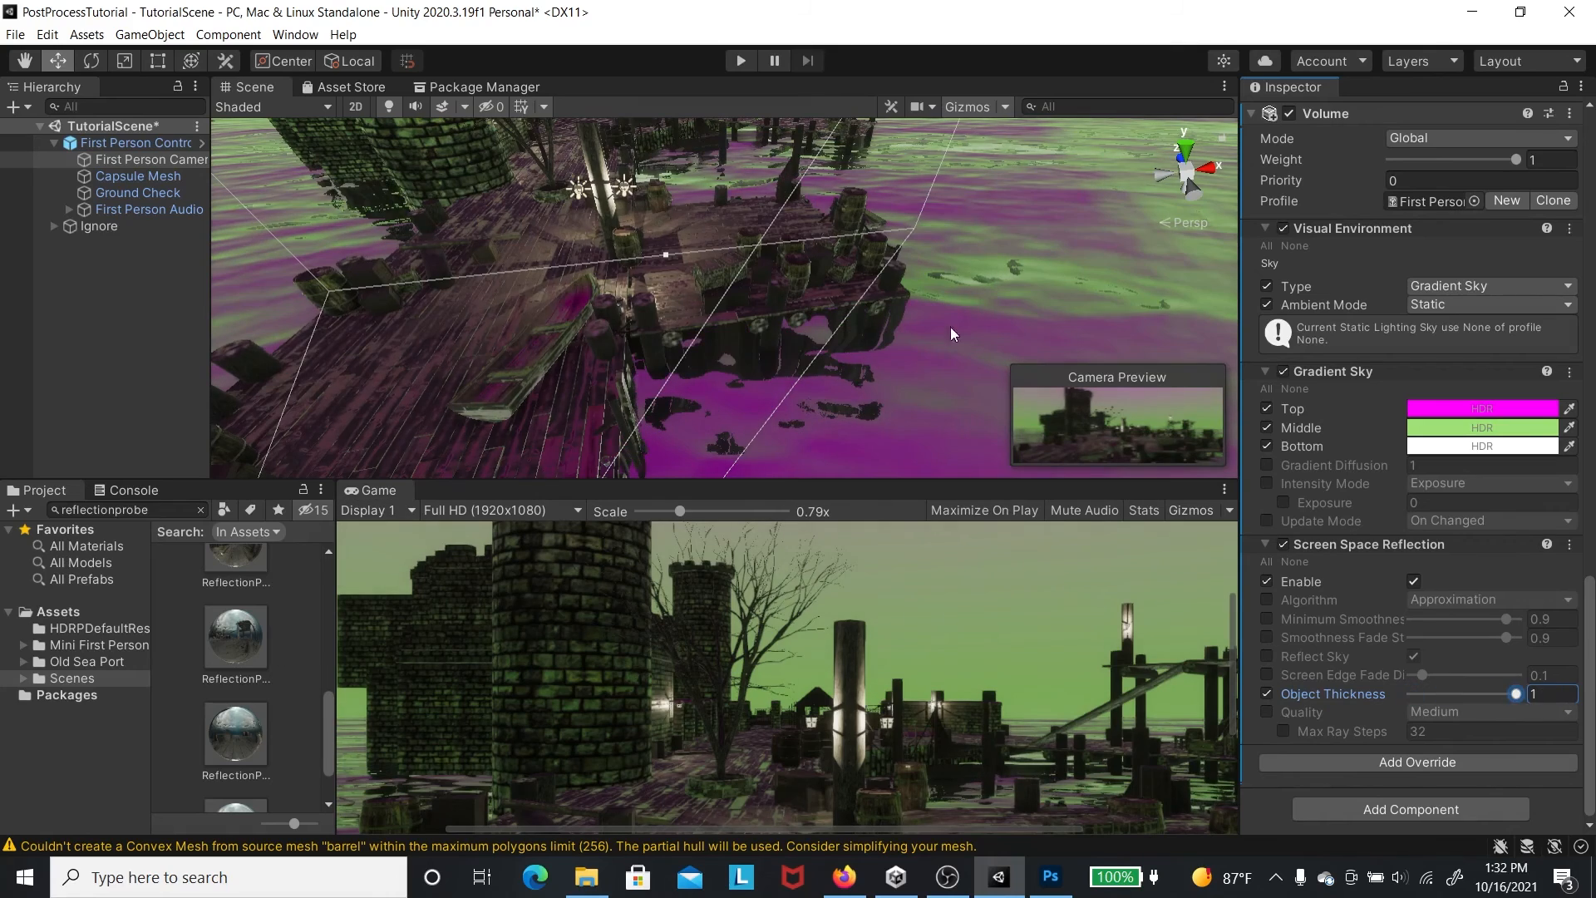
{"action": "right_click_drag", "start_coordinate": [956, 336], "coordinate": [825, 275]}
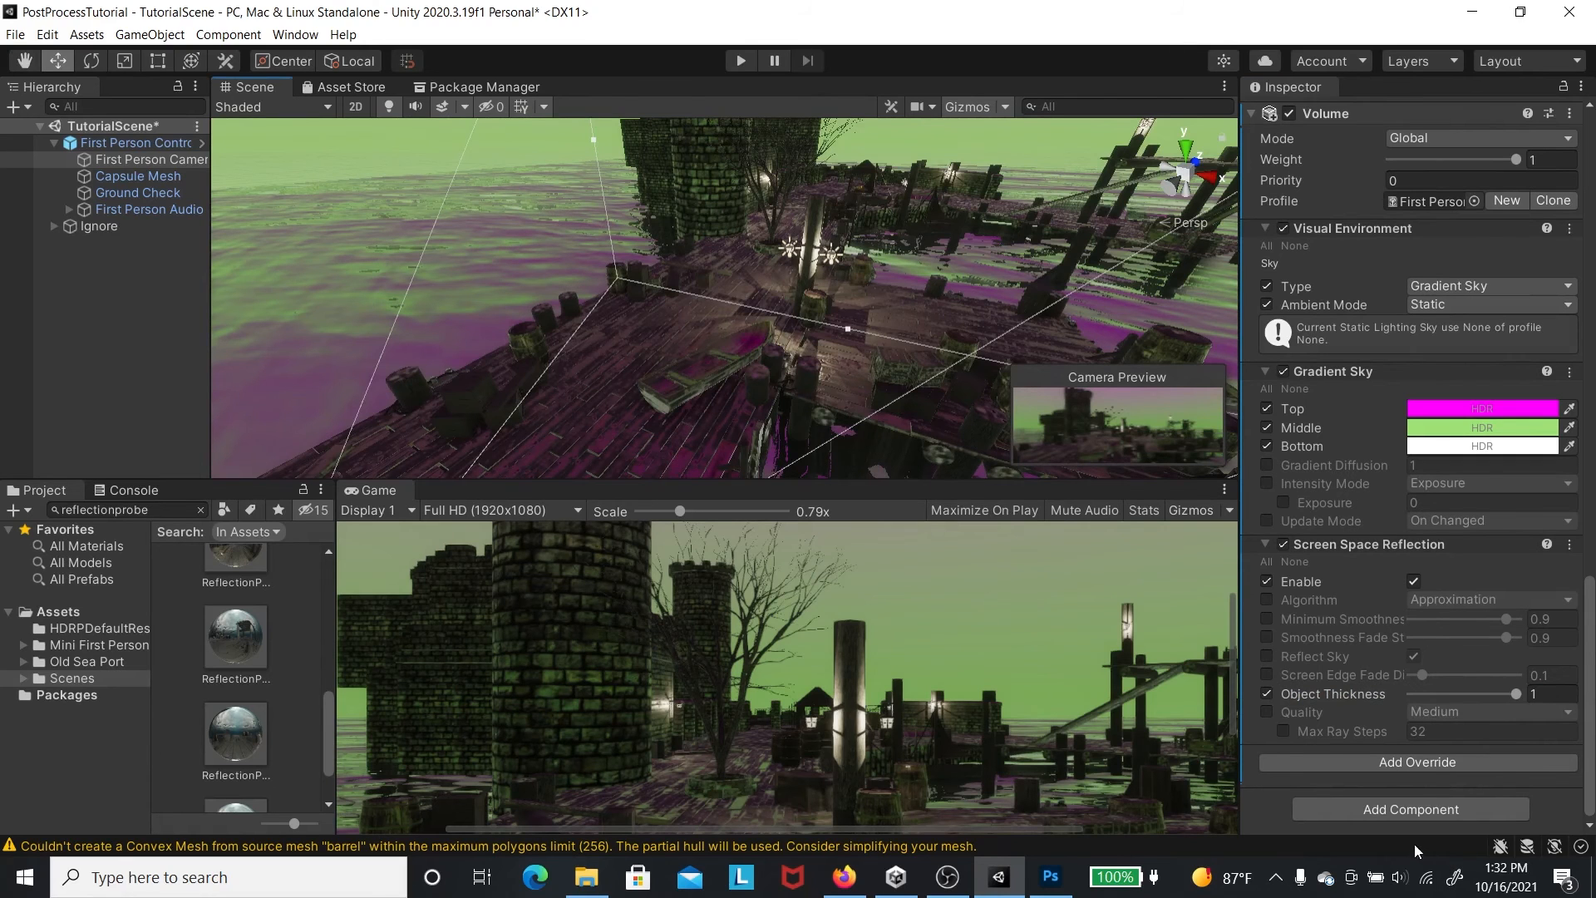
{"action": "scroll", "coordinate": [1498, 775], "scroll_direction": "up", "scroll_amount": 1}
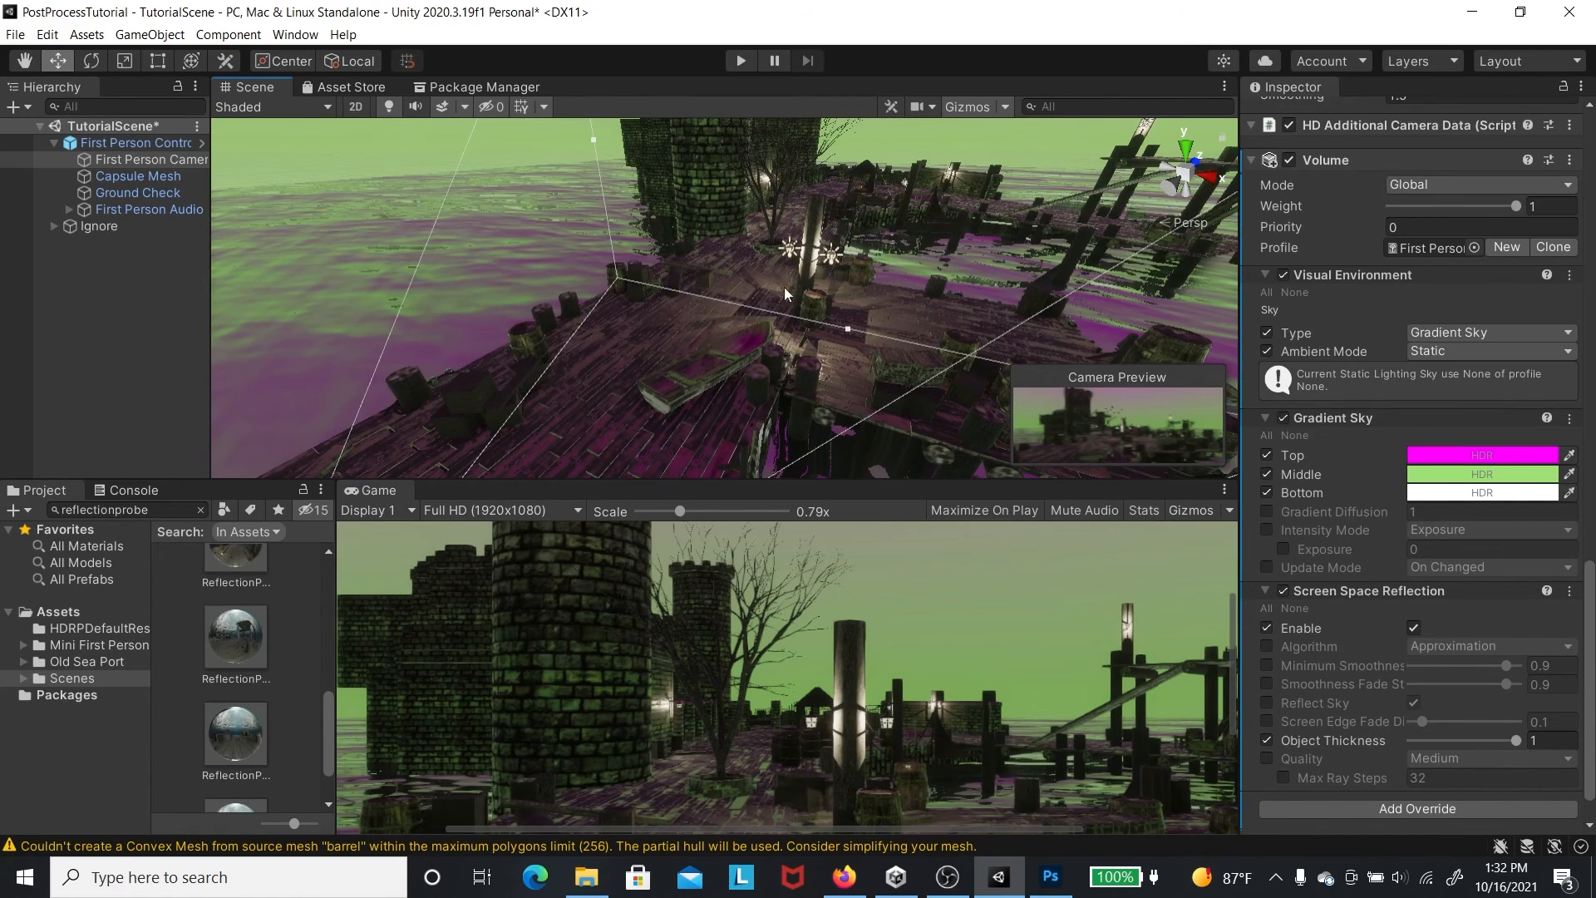
{"action": "right_click_drag", "start_coordinate": [785, 287], "coordinate": [666, 158]}
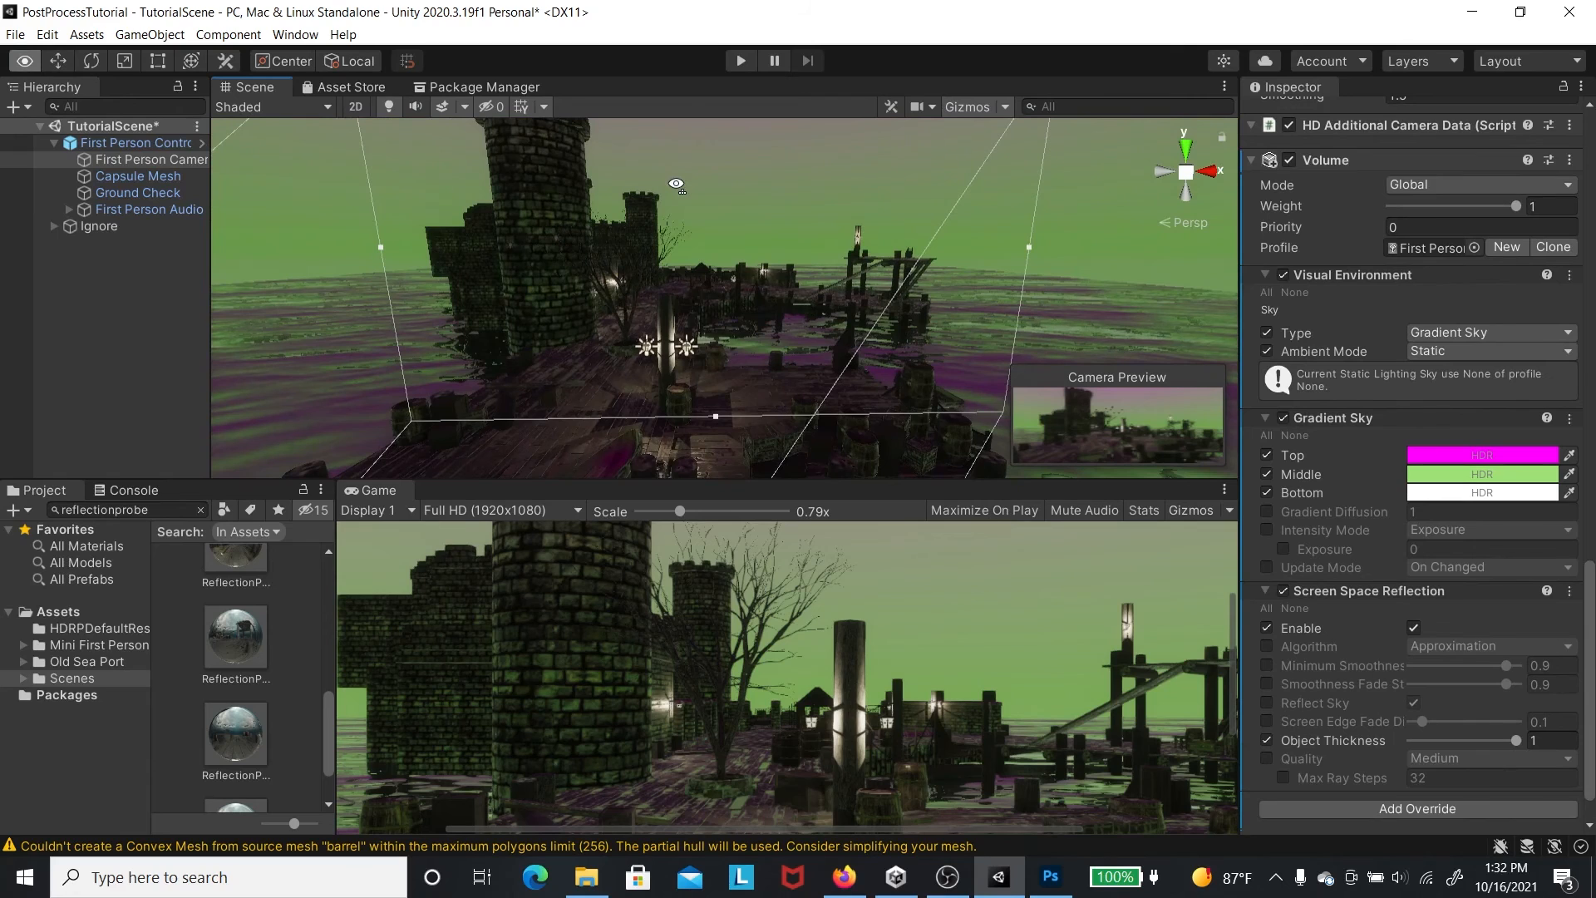
{"action": "right_click_drag", "start_coordinate": [675, 184], "coordinate": [675, 204]}
- Add a Fog override to the camera's Volume and enable the fog
{"action": "scroll", "coordinate": [1480, 678], "scroll_direction": "down", "scroll_amount": 1}
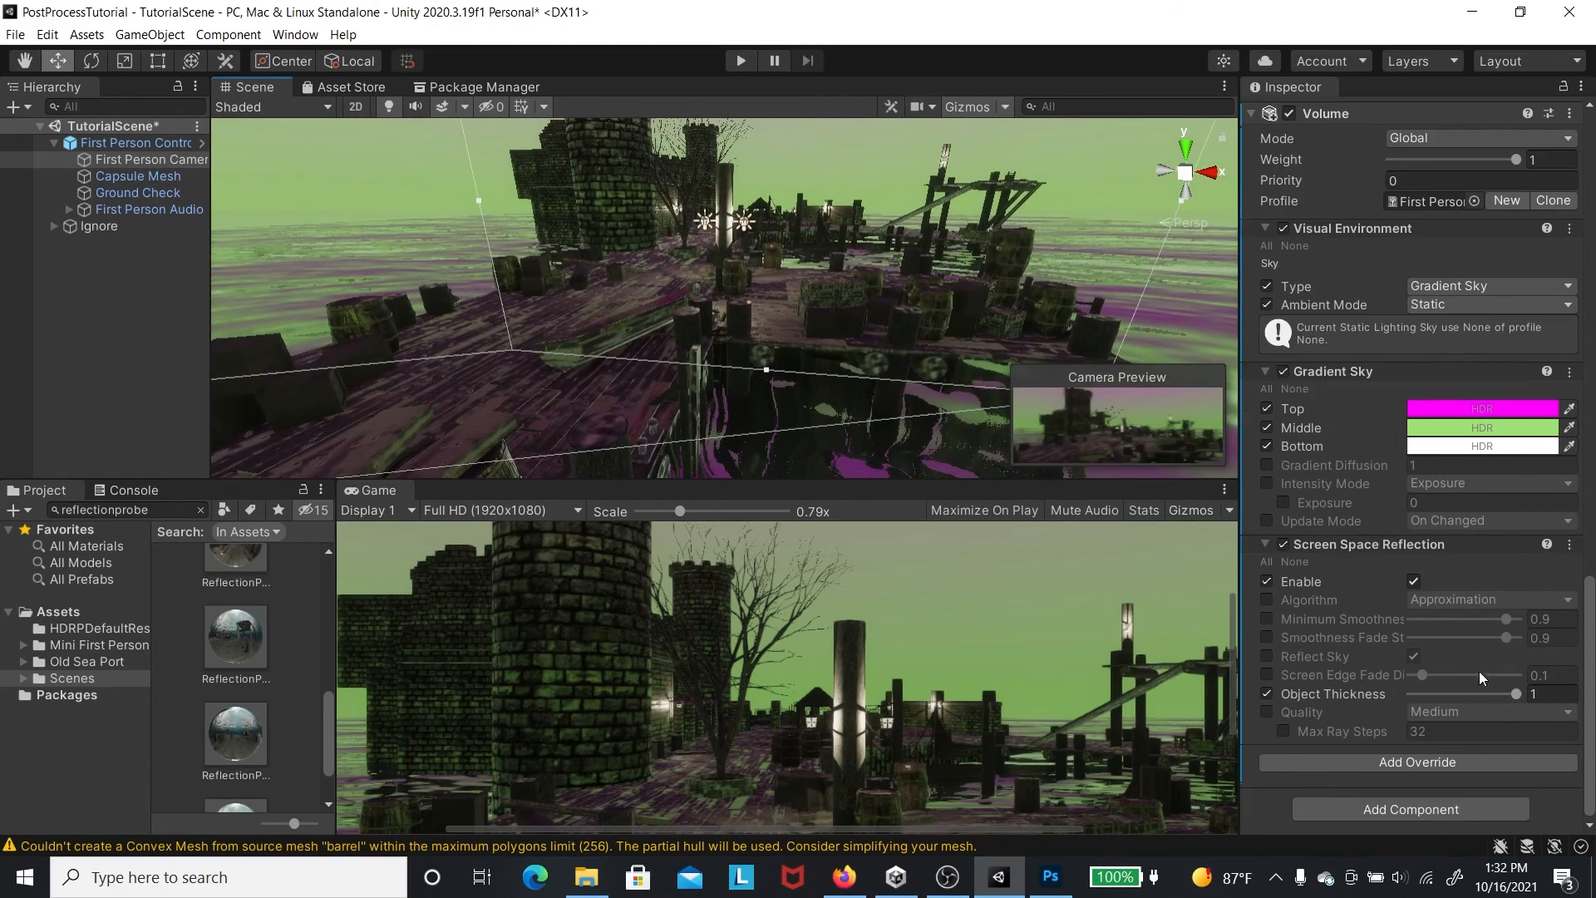
{"action": "left_click", "coordinate": [1312, 763]}
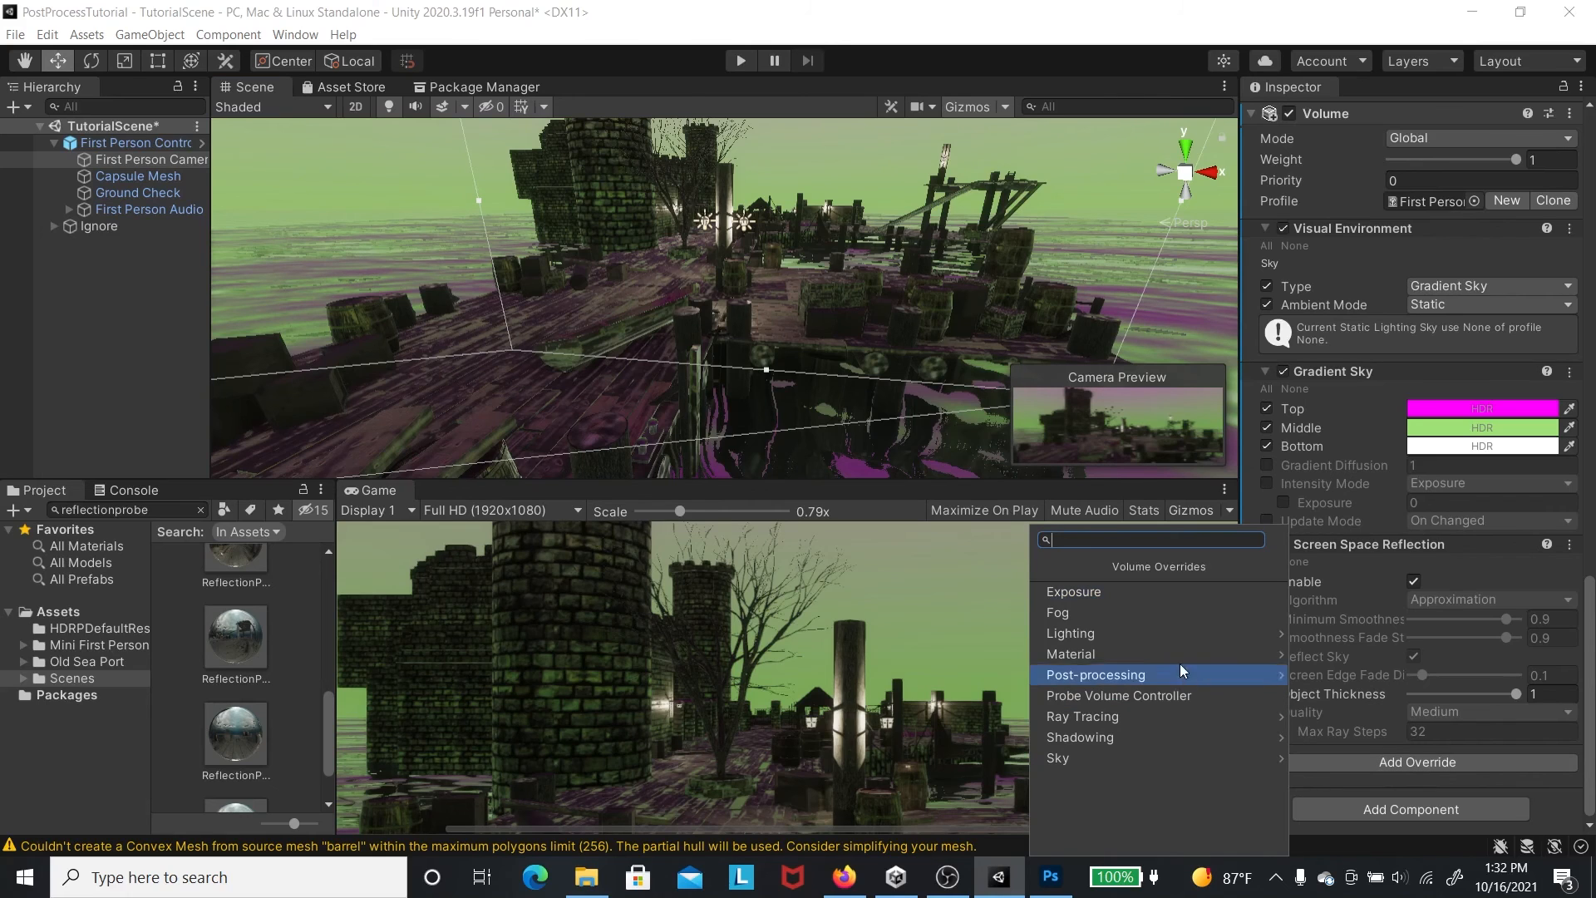
{"action": "left_click", "coordinate": [1163, 616]}
{"action": "scroll", "coordinate": [1286, 525], "scroll_direction": "down", "scroll_amount": 3}
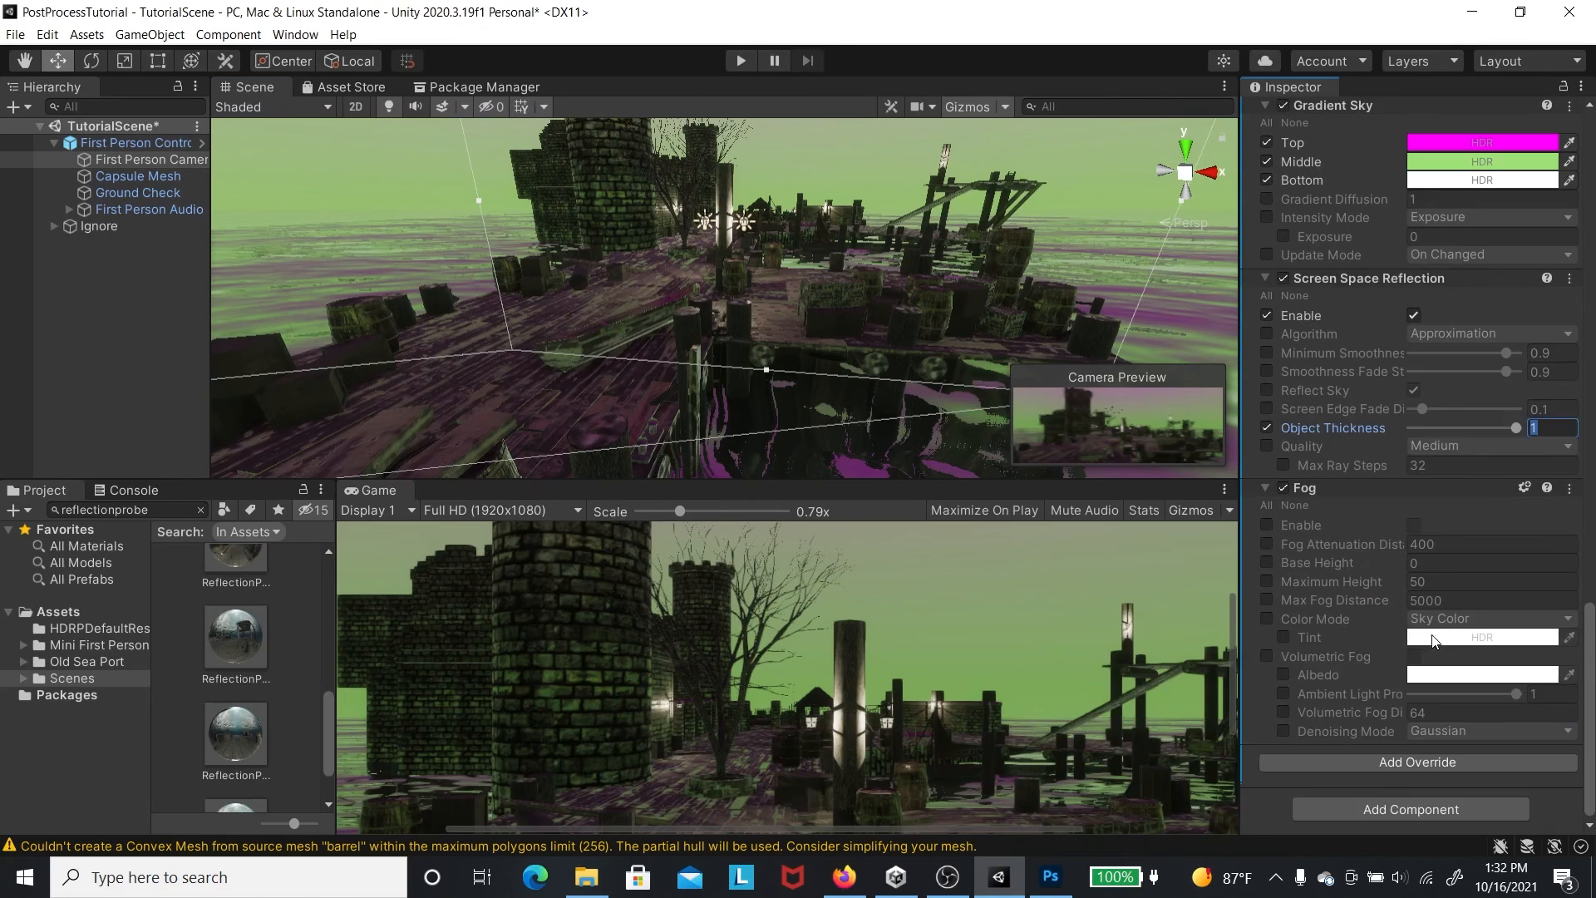
{"action": "left_click", "coordinate": [1412, 525]}
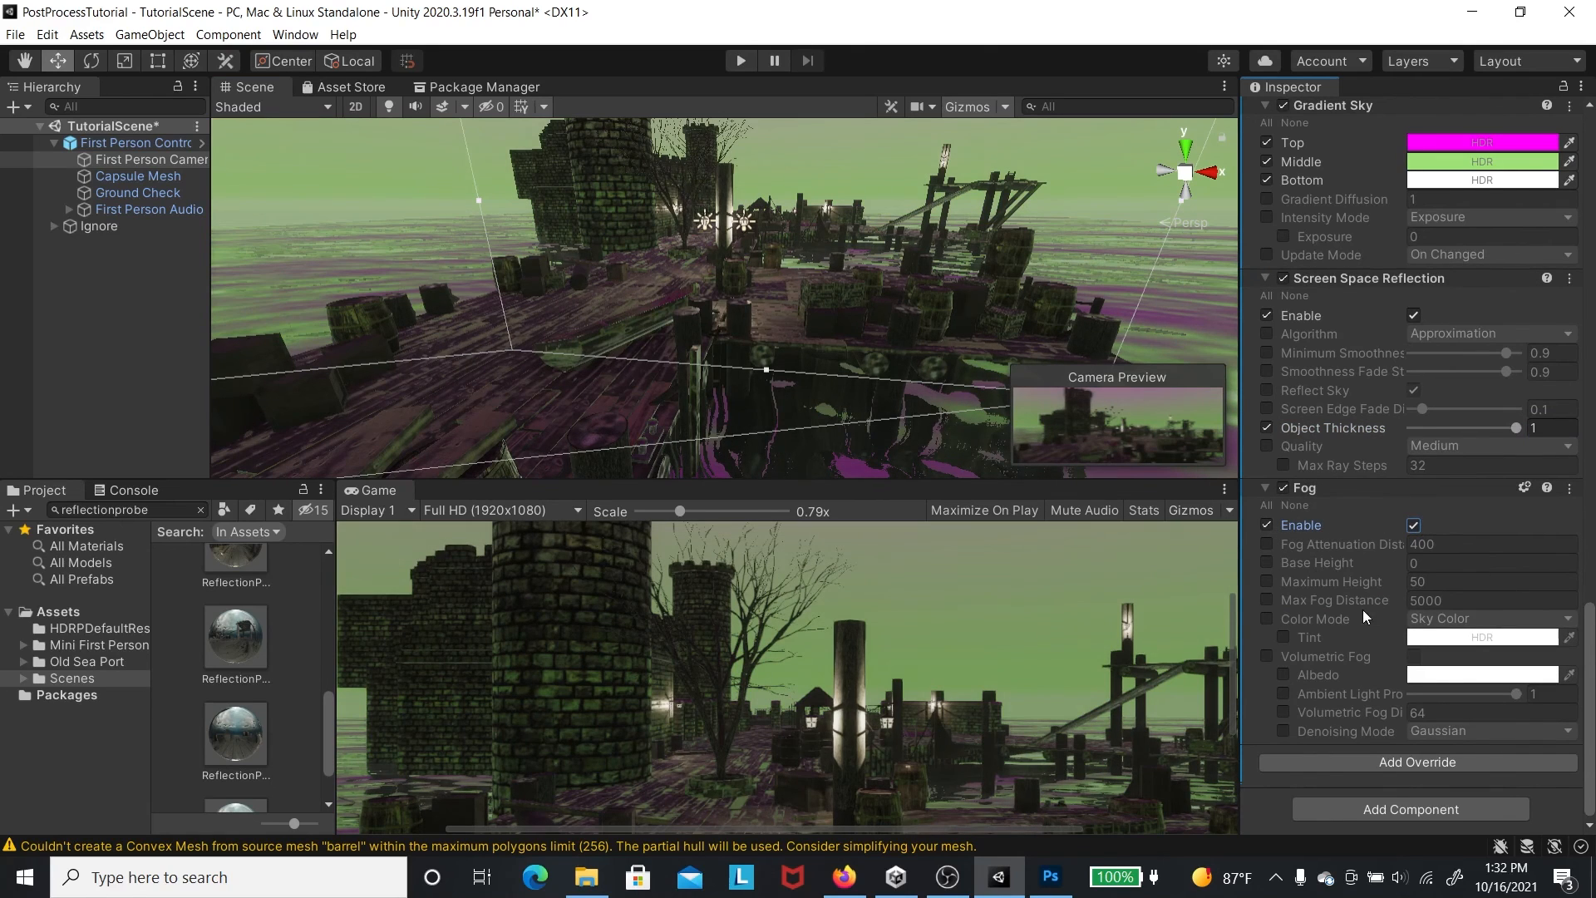
- Activate the Fog override's Fog Attenuation Distance, Base Height, Maximum Height, Max Fog Distance and Color Mode properties
{"action": "left_click", "coordinate": [1266, 543]}
{"action": "left_click", "coordinate": [1265, 563]}
{"action": "left_click", "coordinate": [1266, 581]}
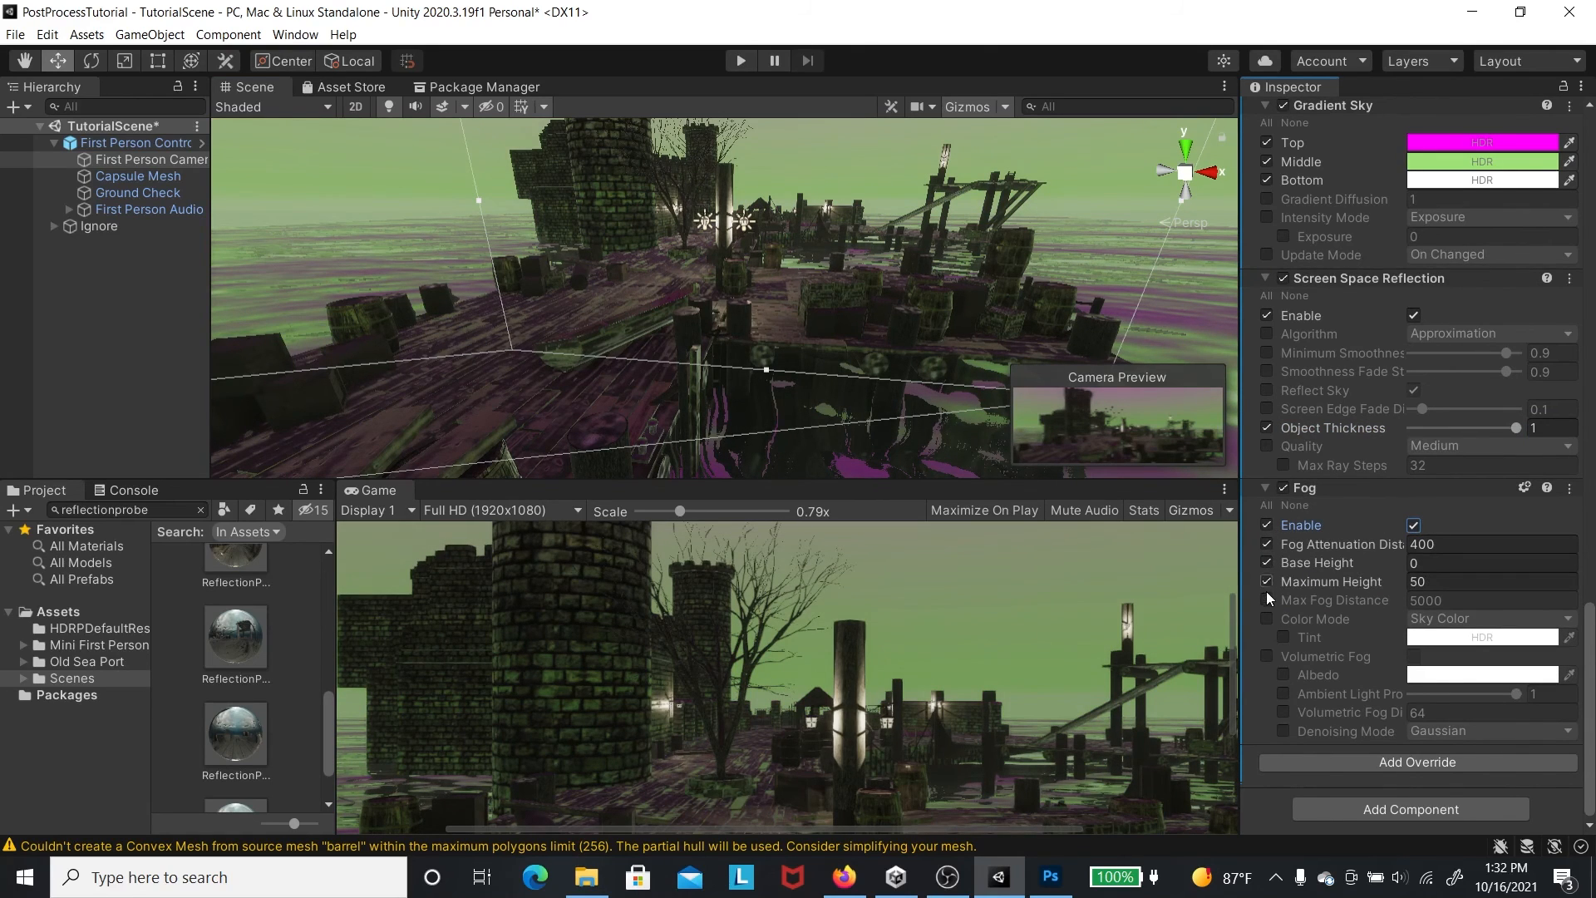
{"action": "left_click", "coordinate": [1266, 600]}
{"action": "left_click", "coordinate": [1266, 619]}
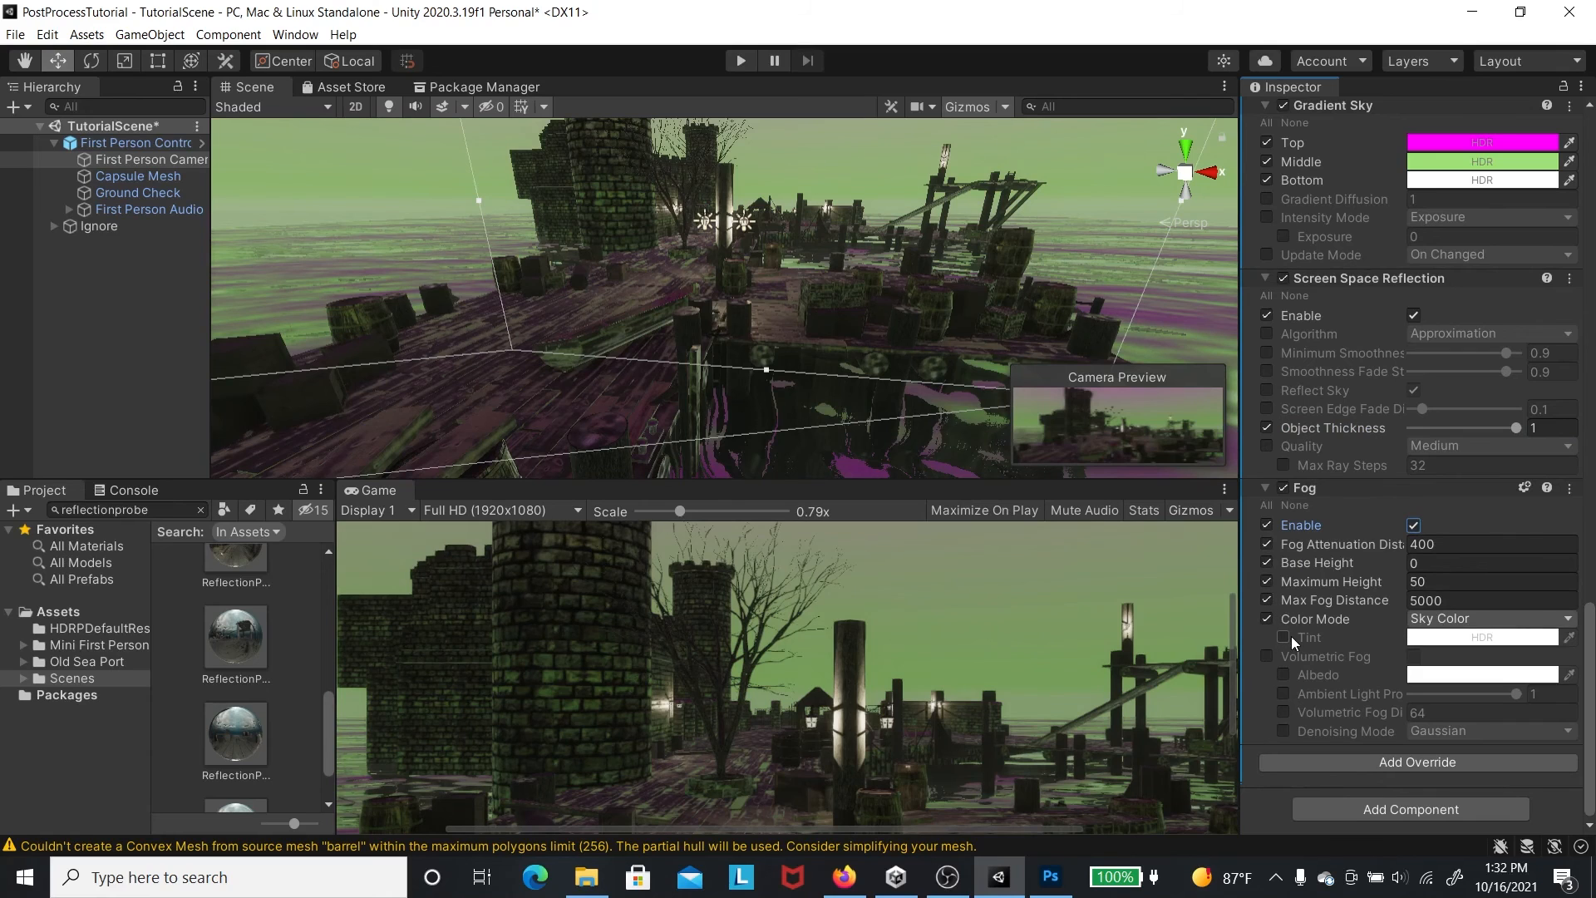
- Activate the fog's Tint property and set its color to pure red (255, 0, 0)
{"action": "left_click", "coordinate": [1283, 636]}
{"action": "left_click", "coordinate": [1531, 642]}
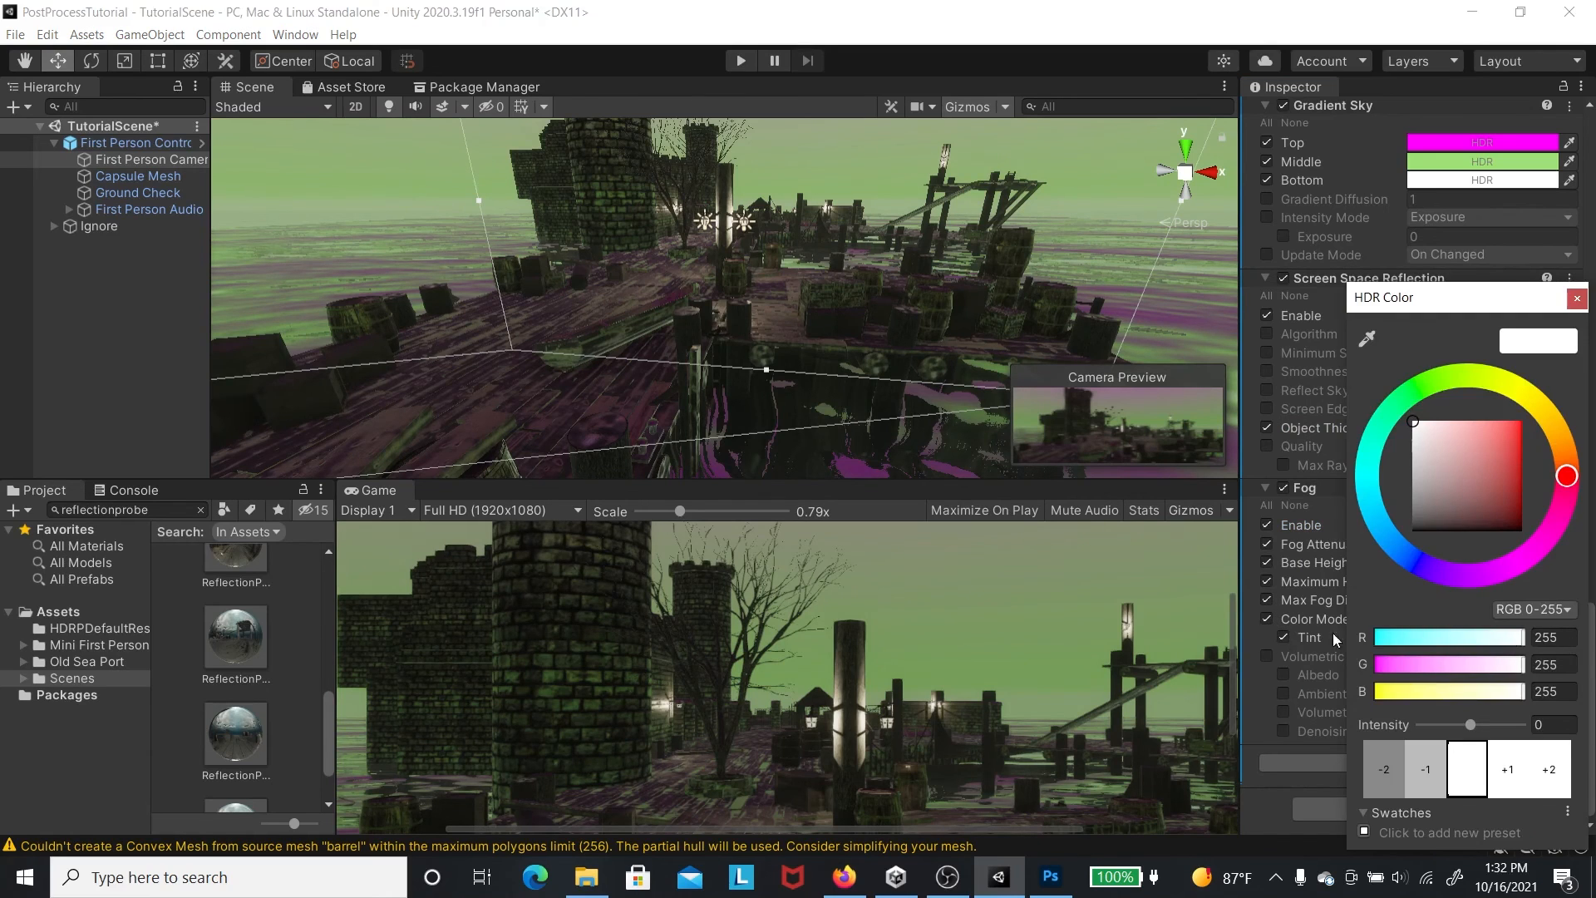
{"action": "left_click_drag", "start_coordinate": [1472, 471], "coordinate": [1521, 421]}
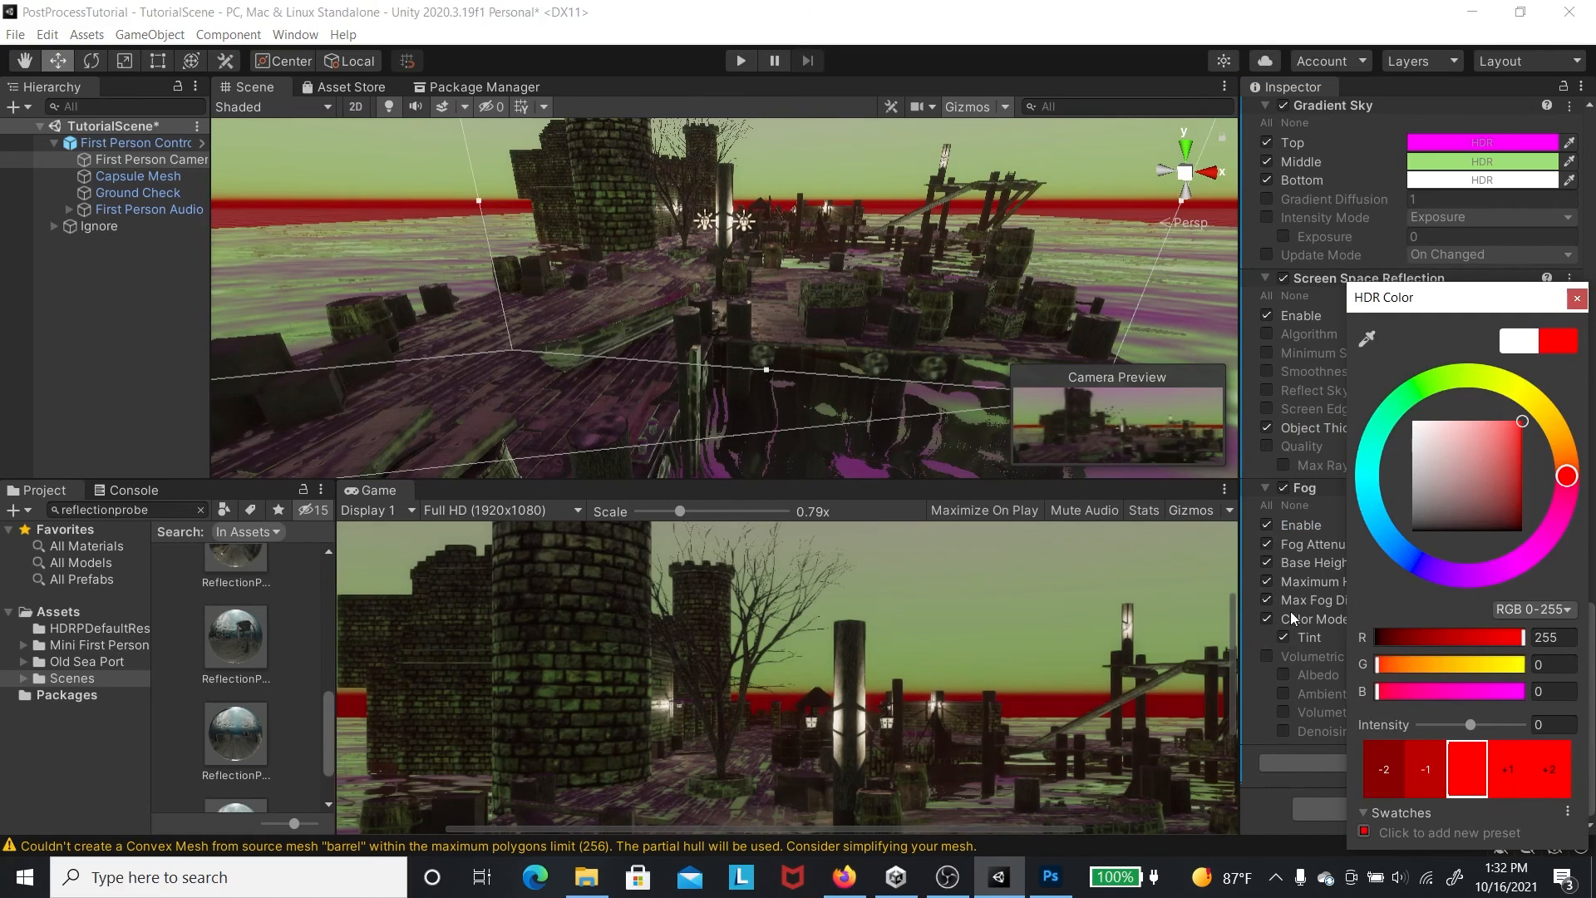
{"action": "left_click", "coordinate": [1250, 600]}
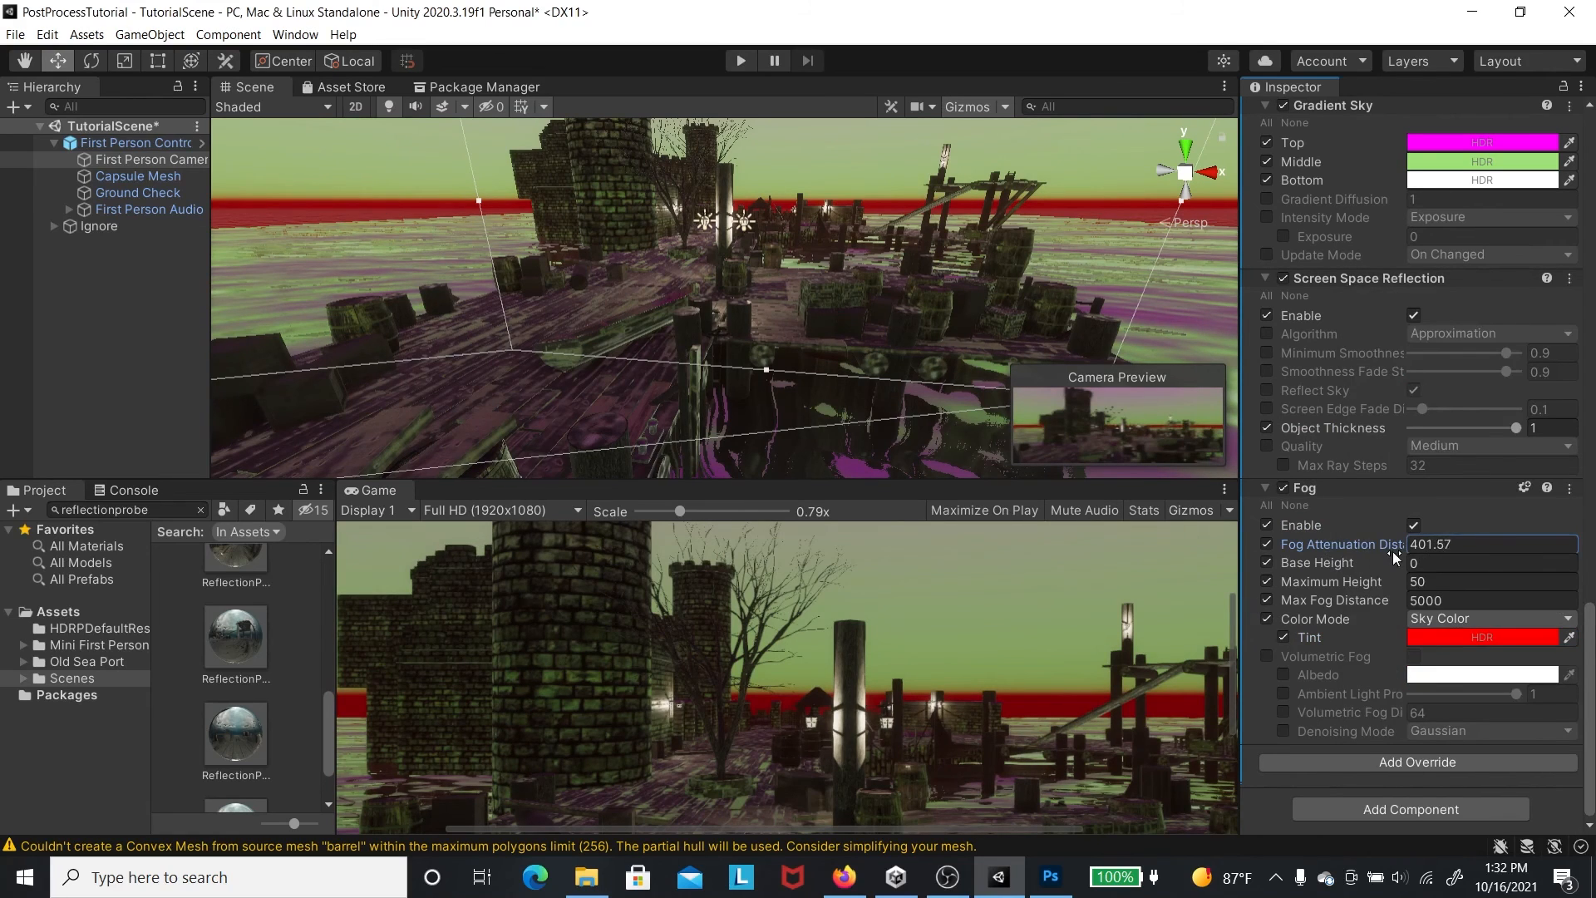
- Set the fog's Attenuation Distance to 397.88, Base Height to 65.96, Maximum Height to 76 and Max Fog Distance to 1000
{"action": "left_click_drag", "start_coordinate": [1393, 552], "coordinate": [1450, 558]}
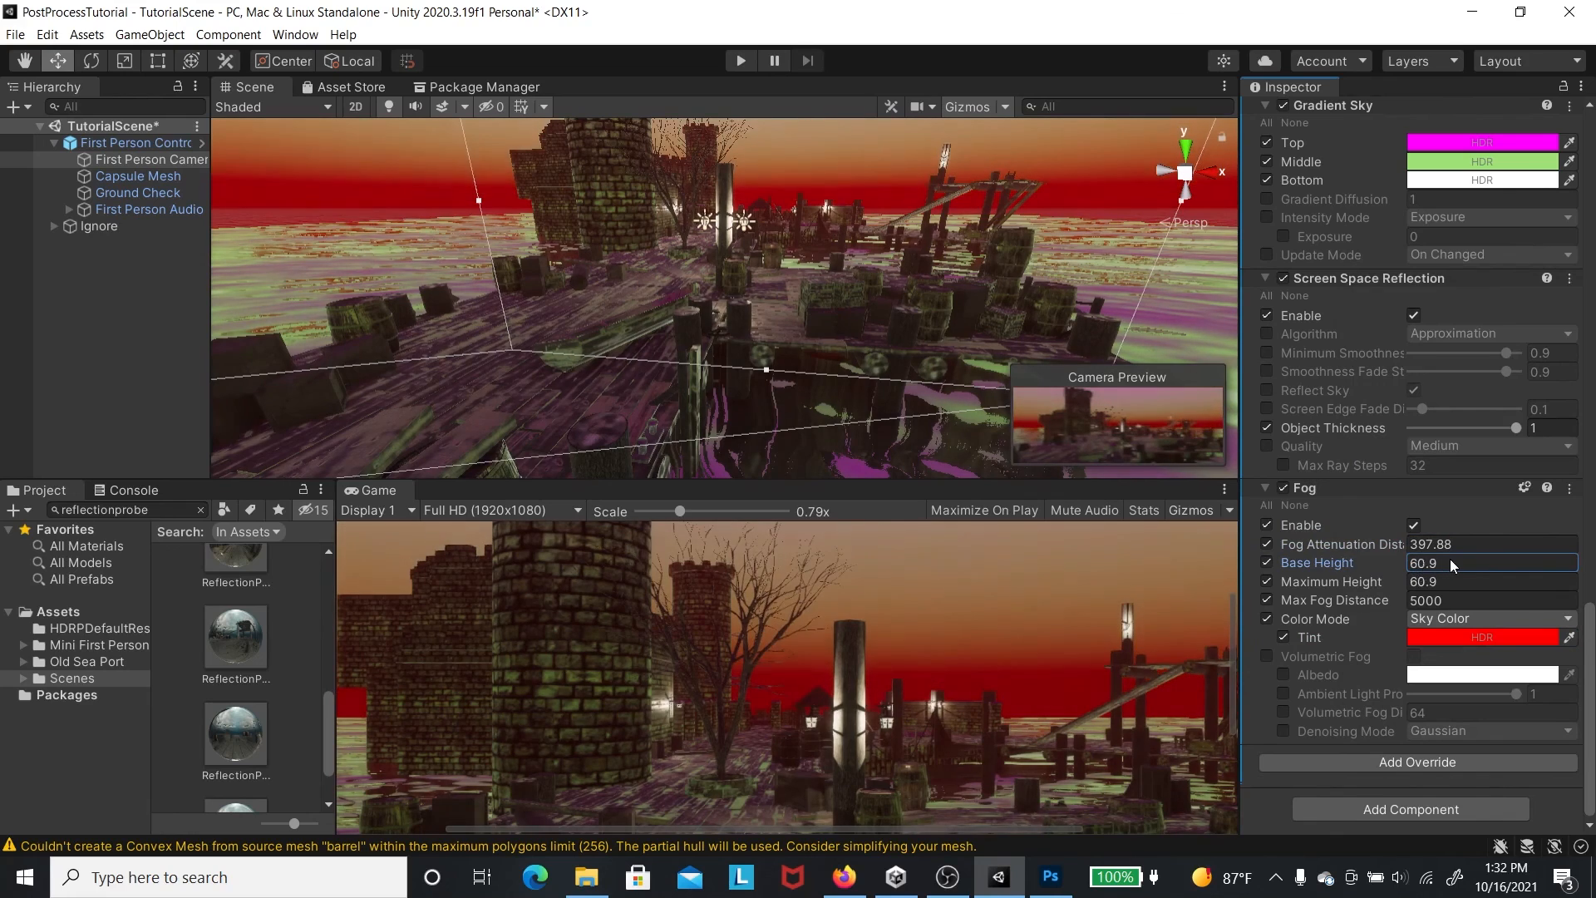
{"action": "mouse_move", "coordinate": [1356, 575]}
{"action": "left_mouse_down"}
{"action": "mouse_move", "coordinate": [1289, 567]}
{"action": "mouse_move", "coordinate": [1361, 586]}
{"action": "left_mouse_up"}
{"action": "left_click", "coordinate": [1323, 599]}
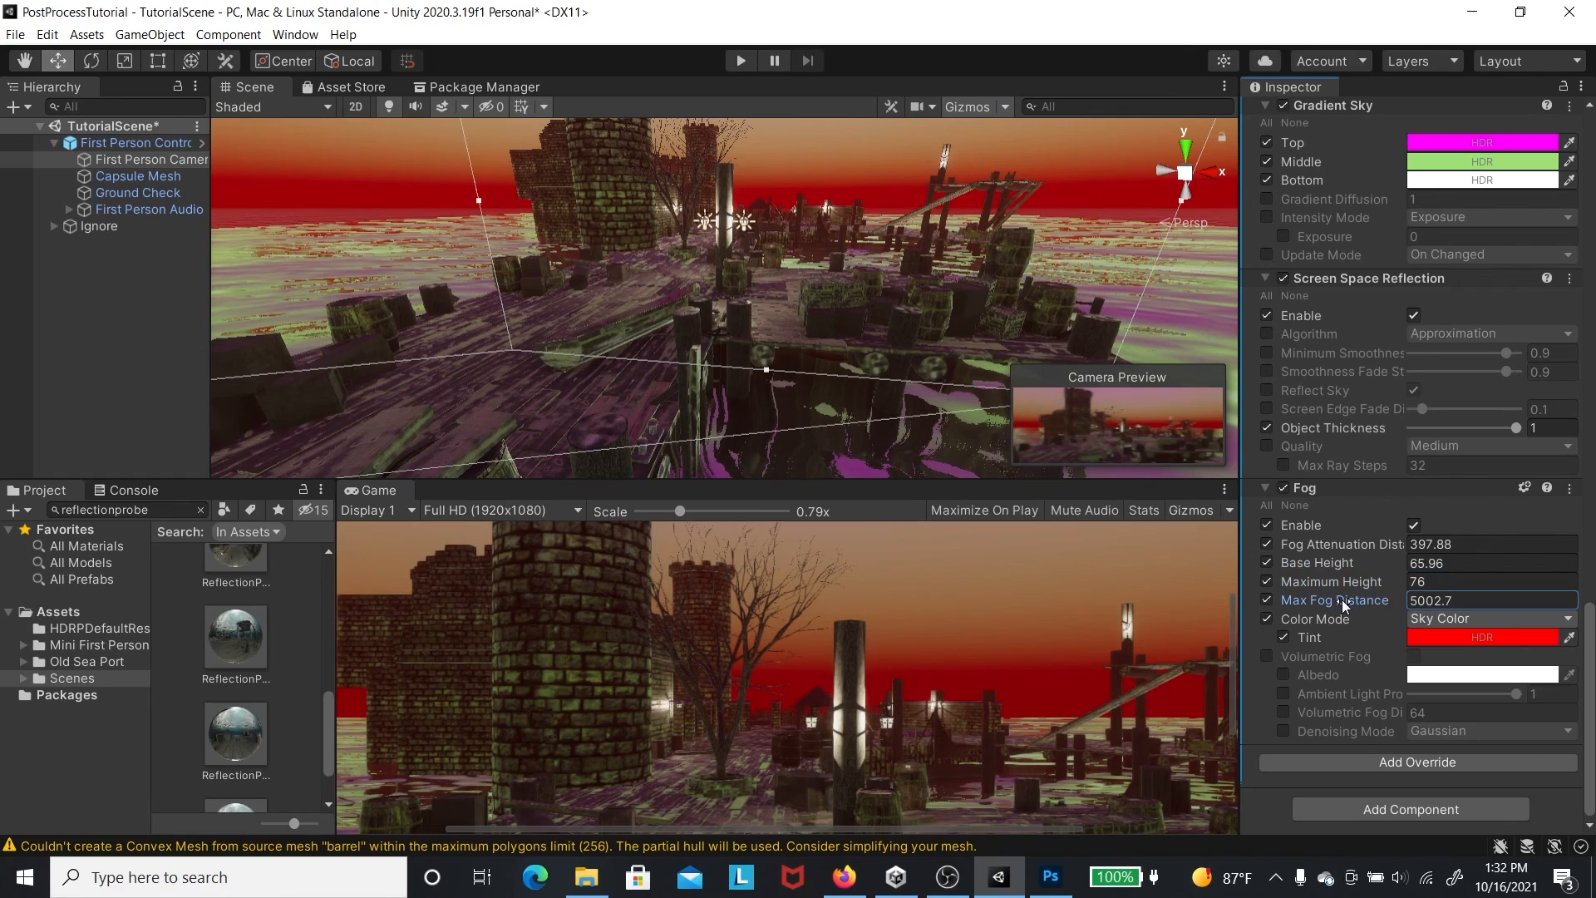
{"action": "left_click", "coordinate": [1426, 600]}
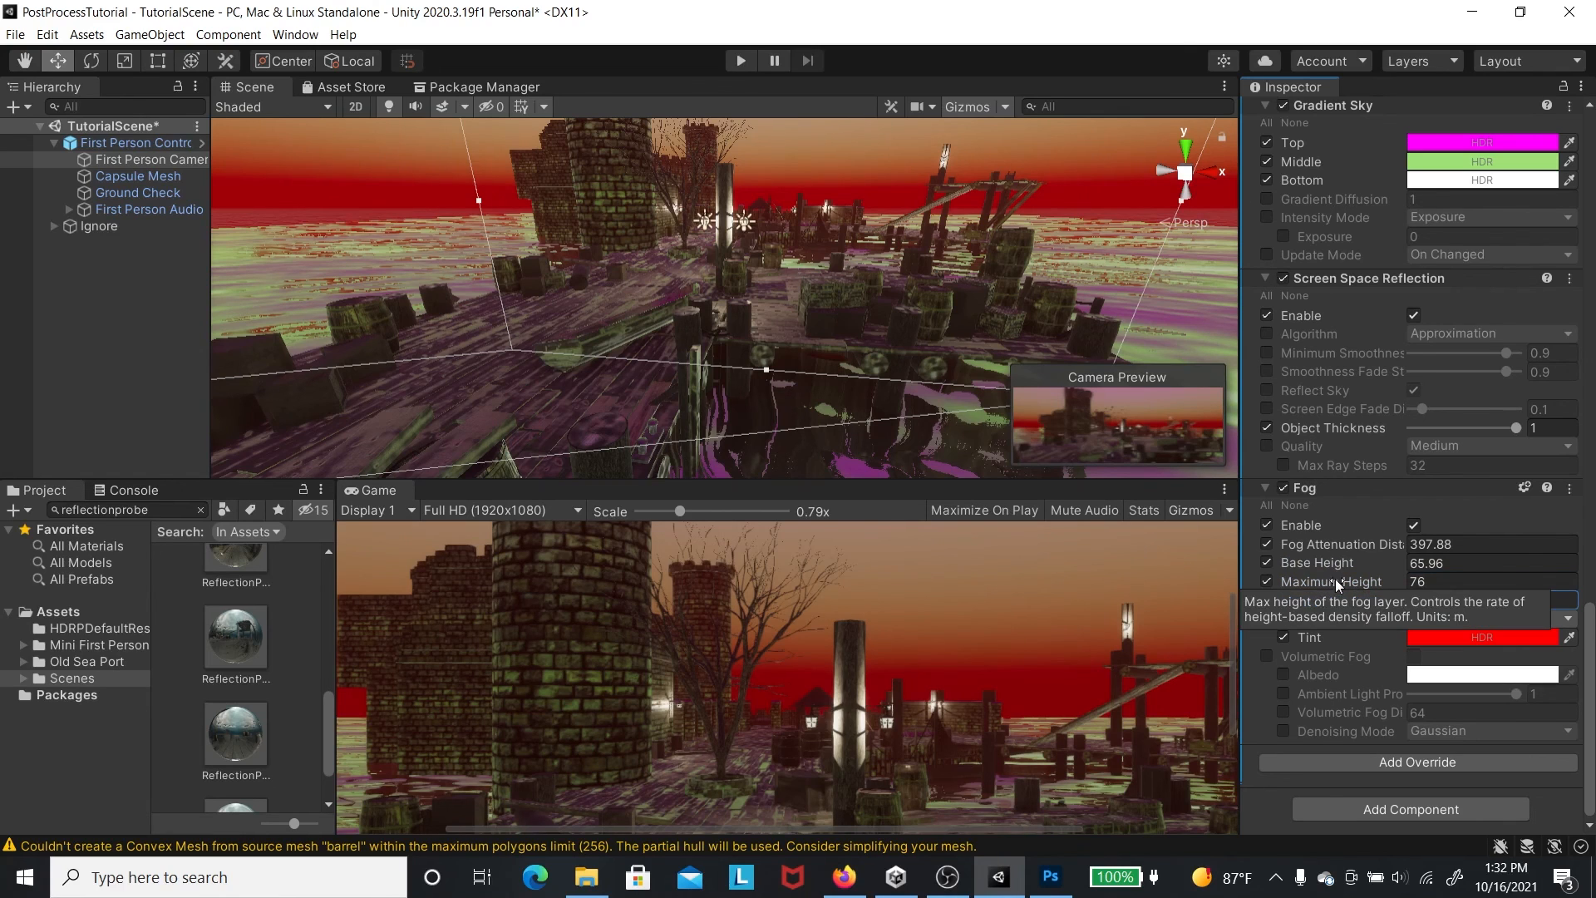
{"action": "type", "text": "5"}
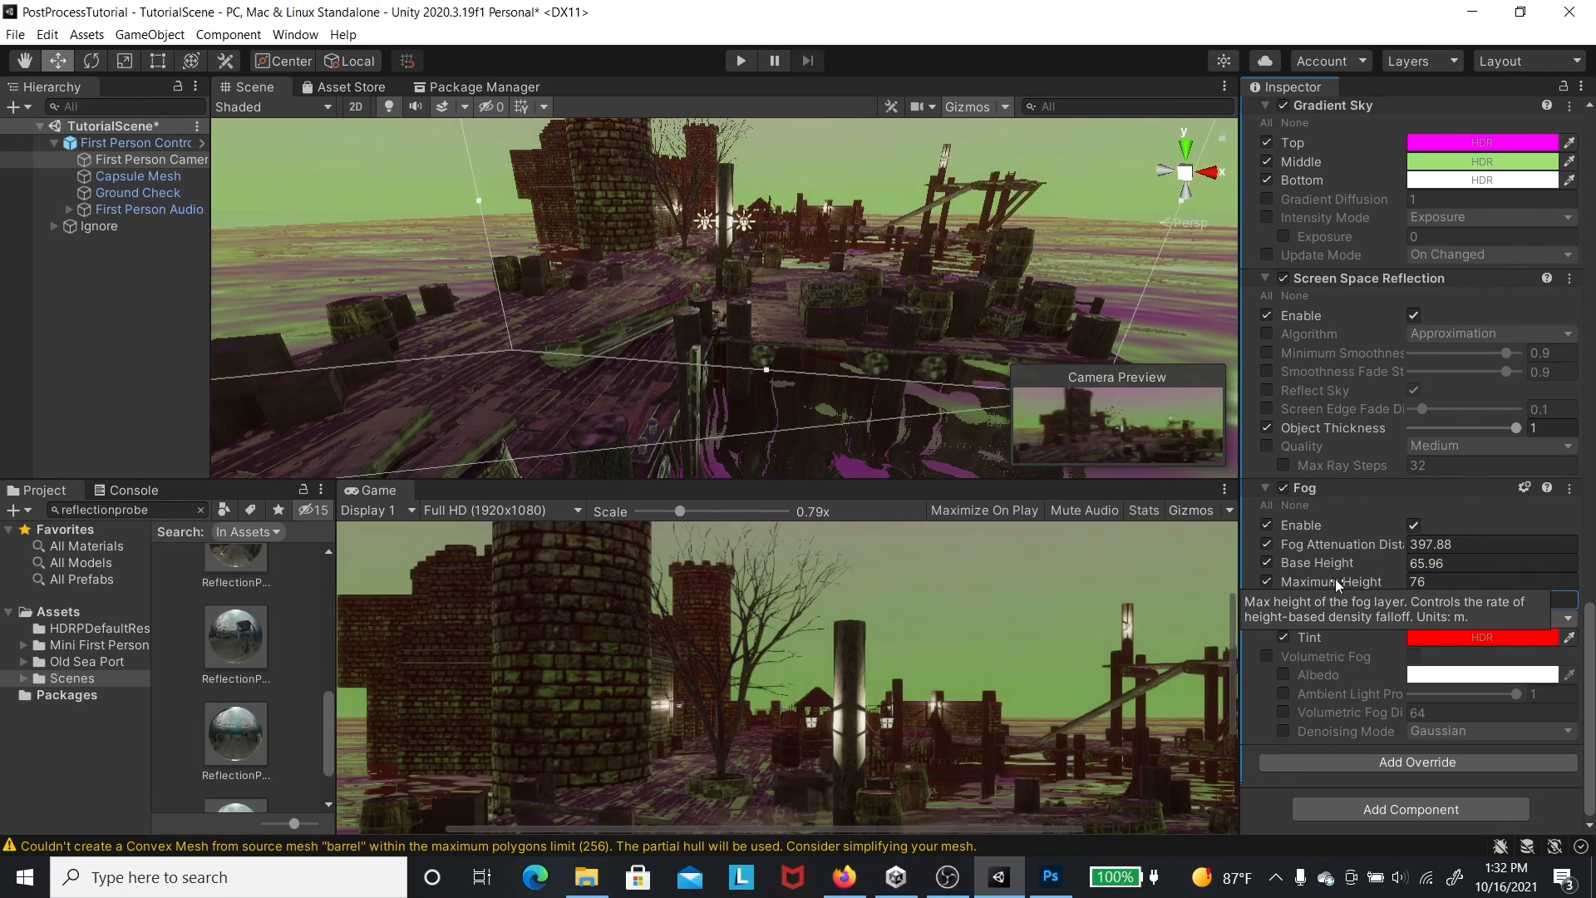
{"action": "type", "text": "000"}
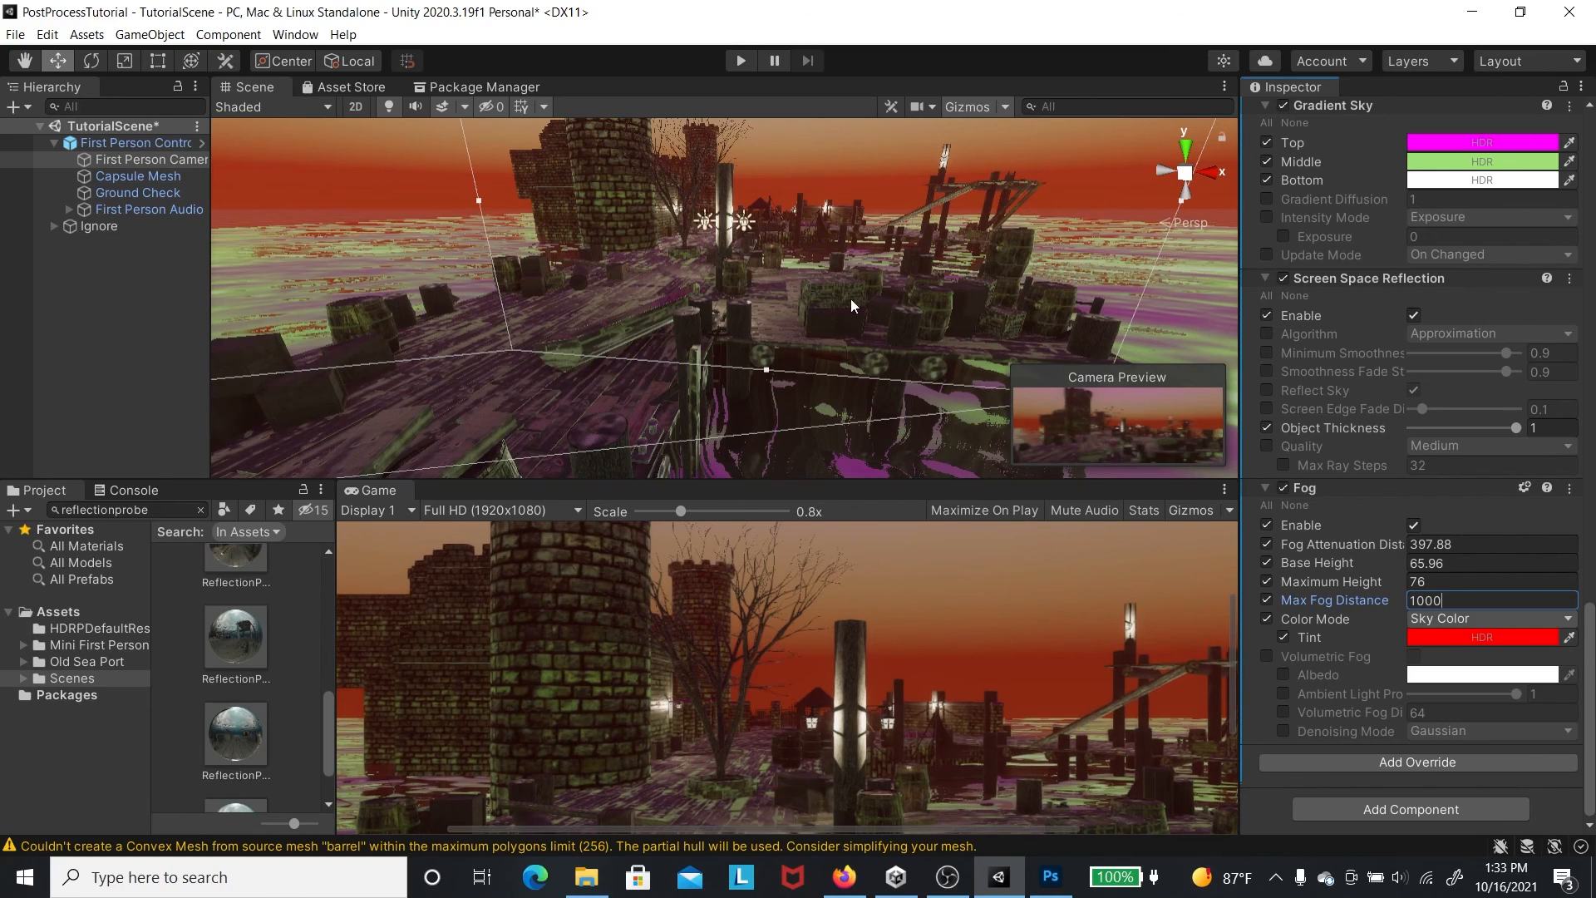
- Compare the scene with and without post-processing by switching the camera's Volume component off and back on
{"action": "left_click_drag", "start_coordinate": [856, 307], "coordinate": [620, 338], "text": "alt"}
{"action": "scroll", "coordinate": [1353, 482], "scroll_direction": "up", "scroll_amount": 8}
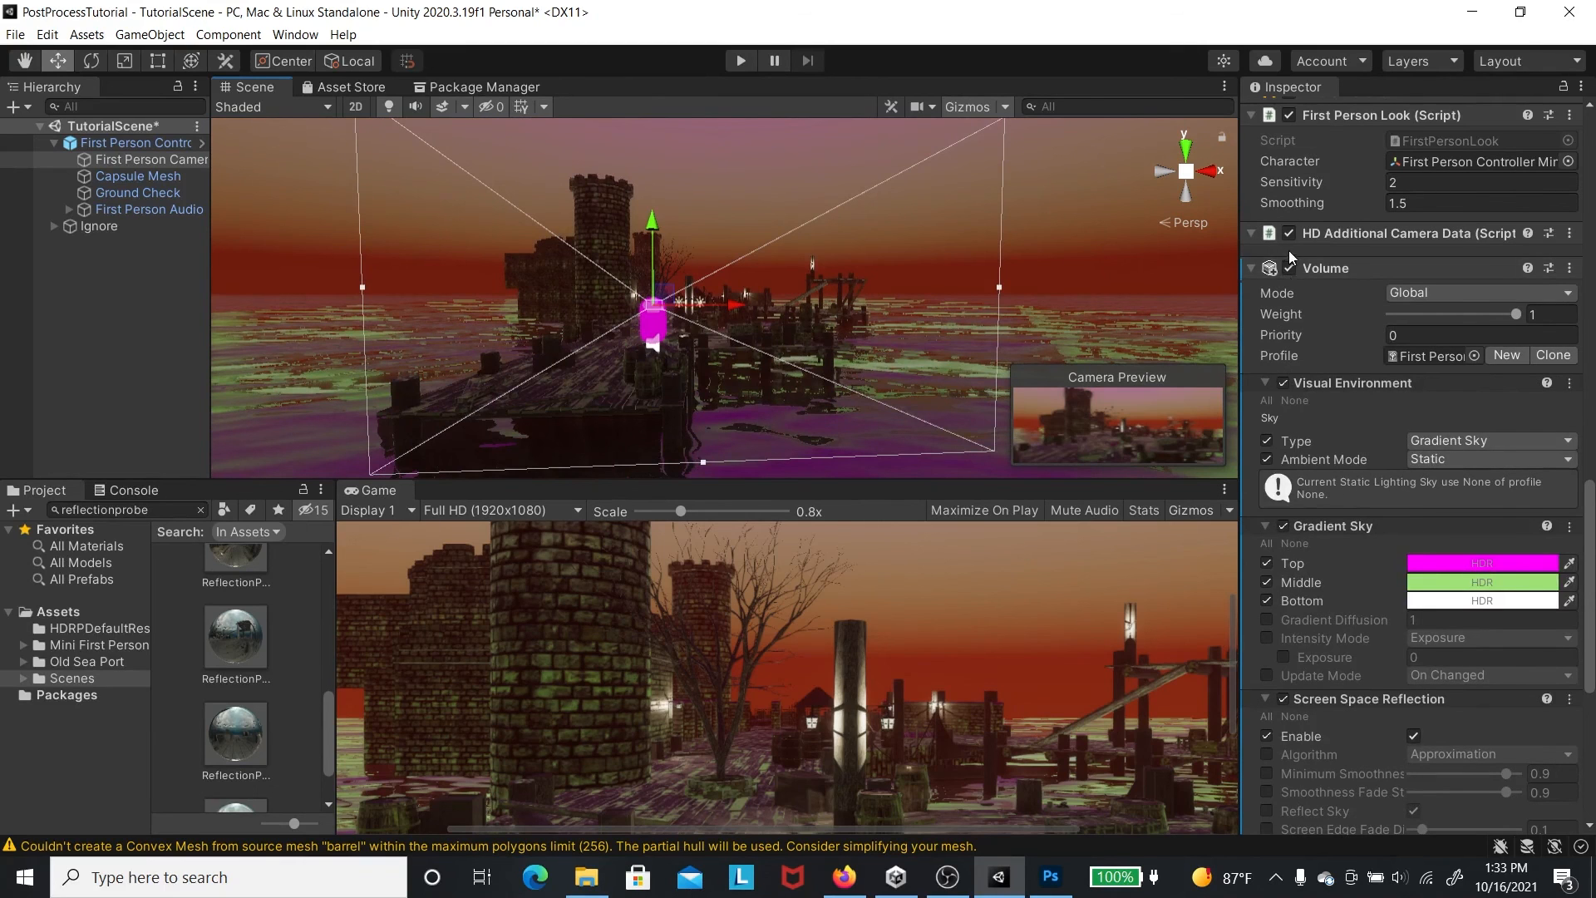
{"action": "left_click", "coordinate": [1290, 267]}
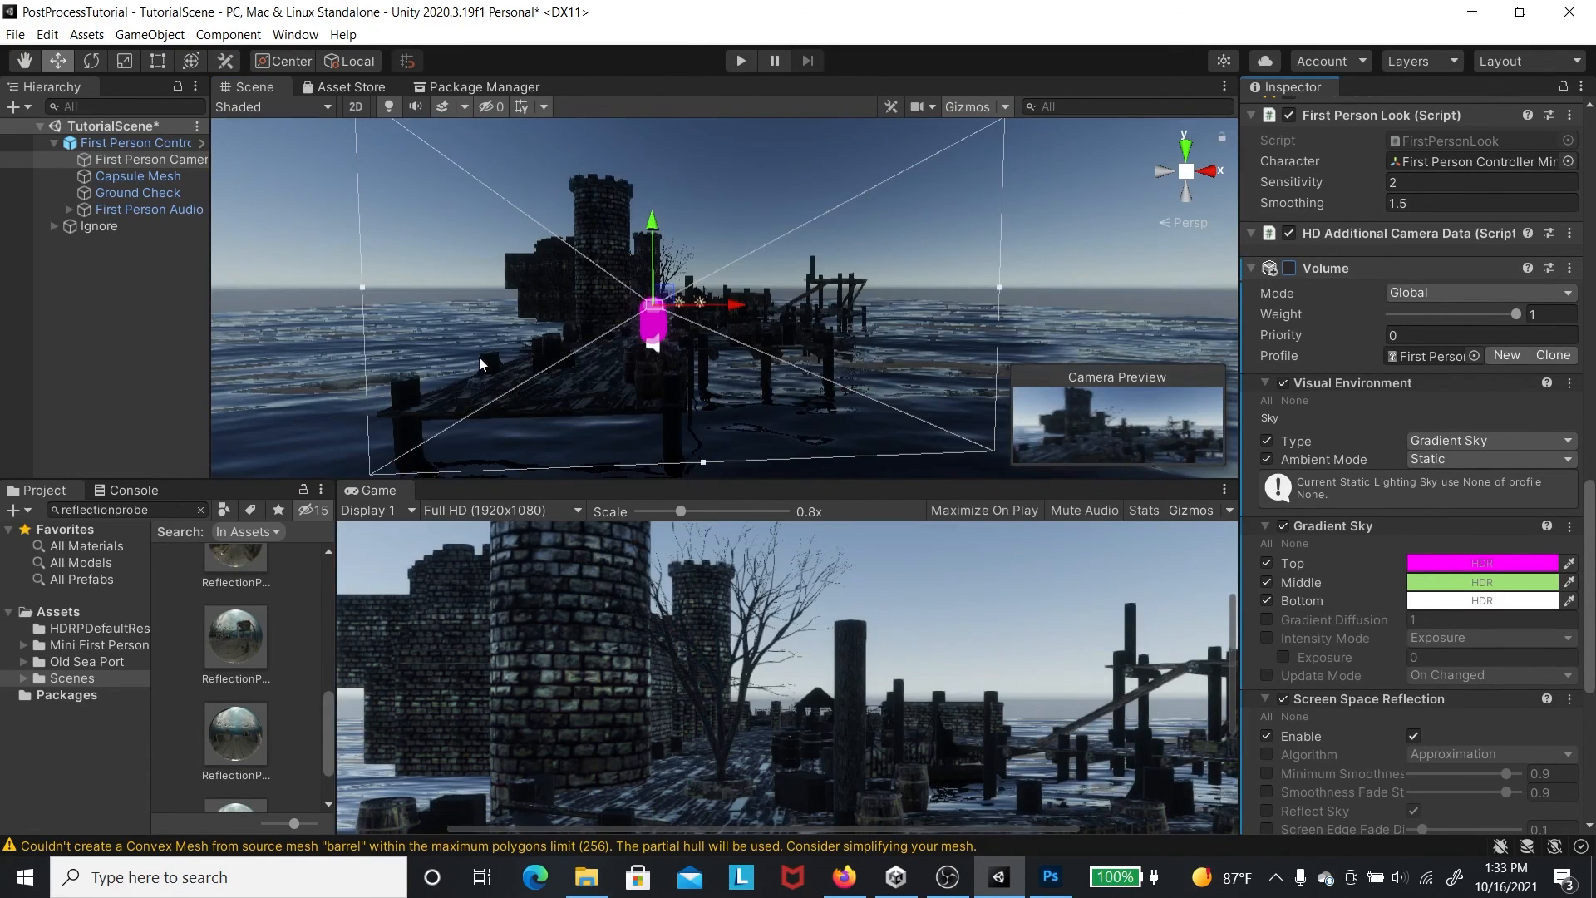
{"action": "left_click", "coordinate": [1290, 267]}
- Add a Film Grain post-processing override to the camera's Volume
{"action": "scroll", "coordinate": [1349, 454], "scroll_direction": "down", "scroll_amount": 5}
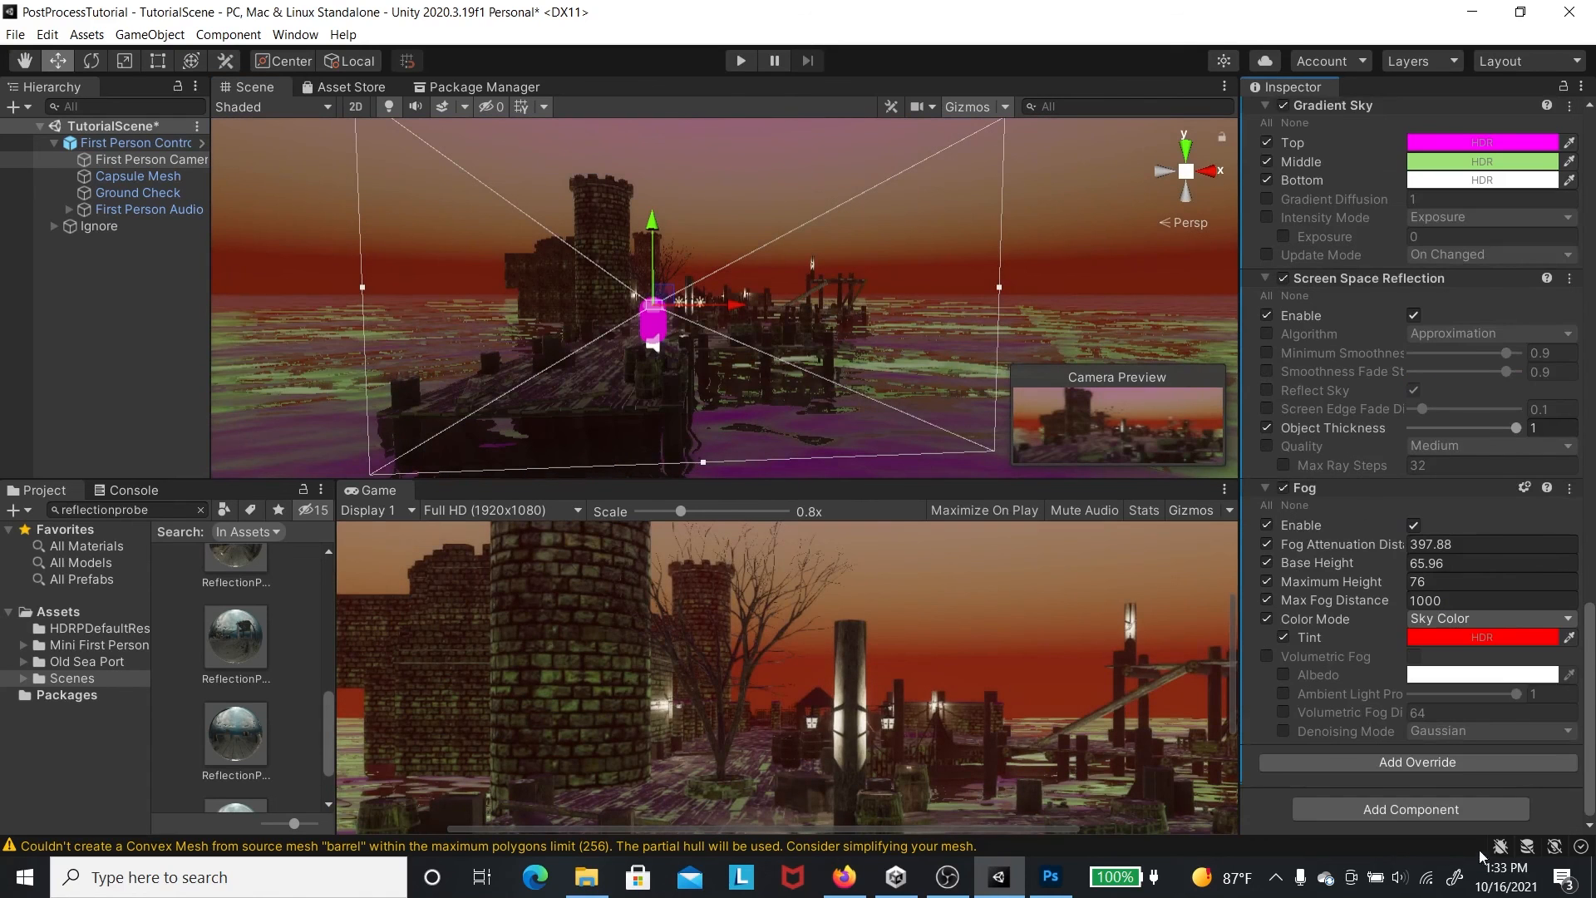
{"action": "left_click", "coordinate": [1454, 762]}
{"action": "left_click", "coordinate": [1185, 655]}
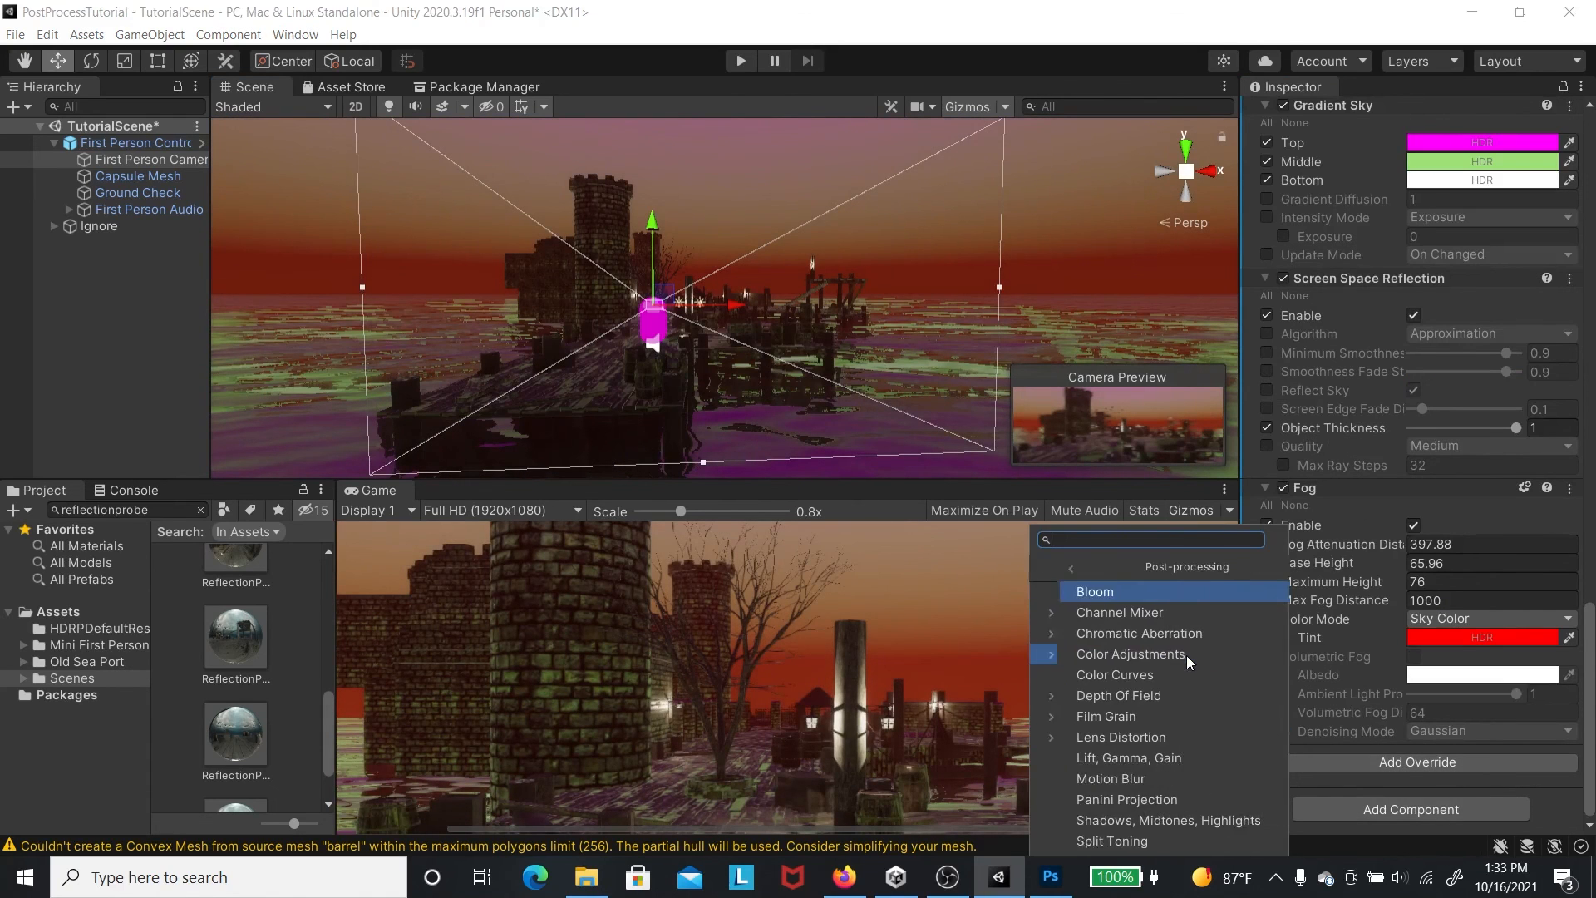
{"action": "scroll", "coordinate": [1114, 783], "scroll_direction": "down", "scroll_amount": 3}
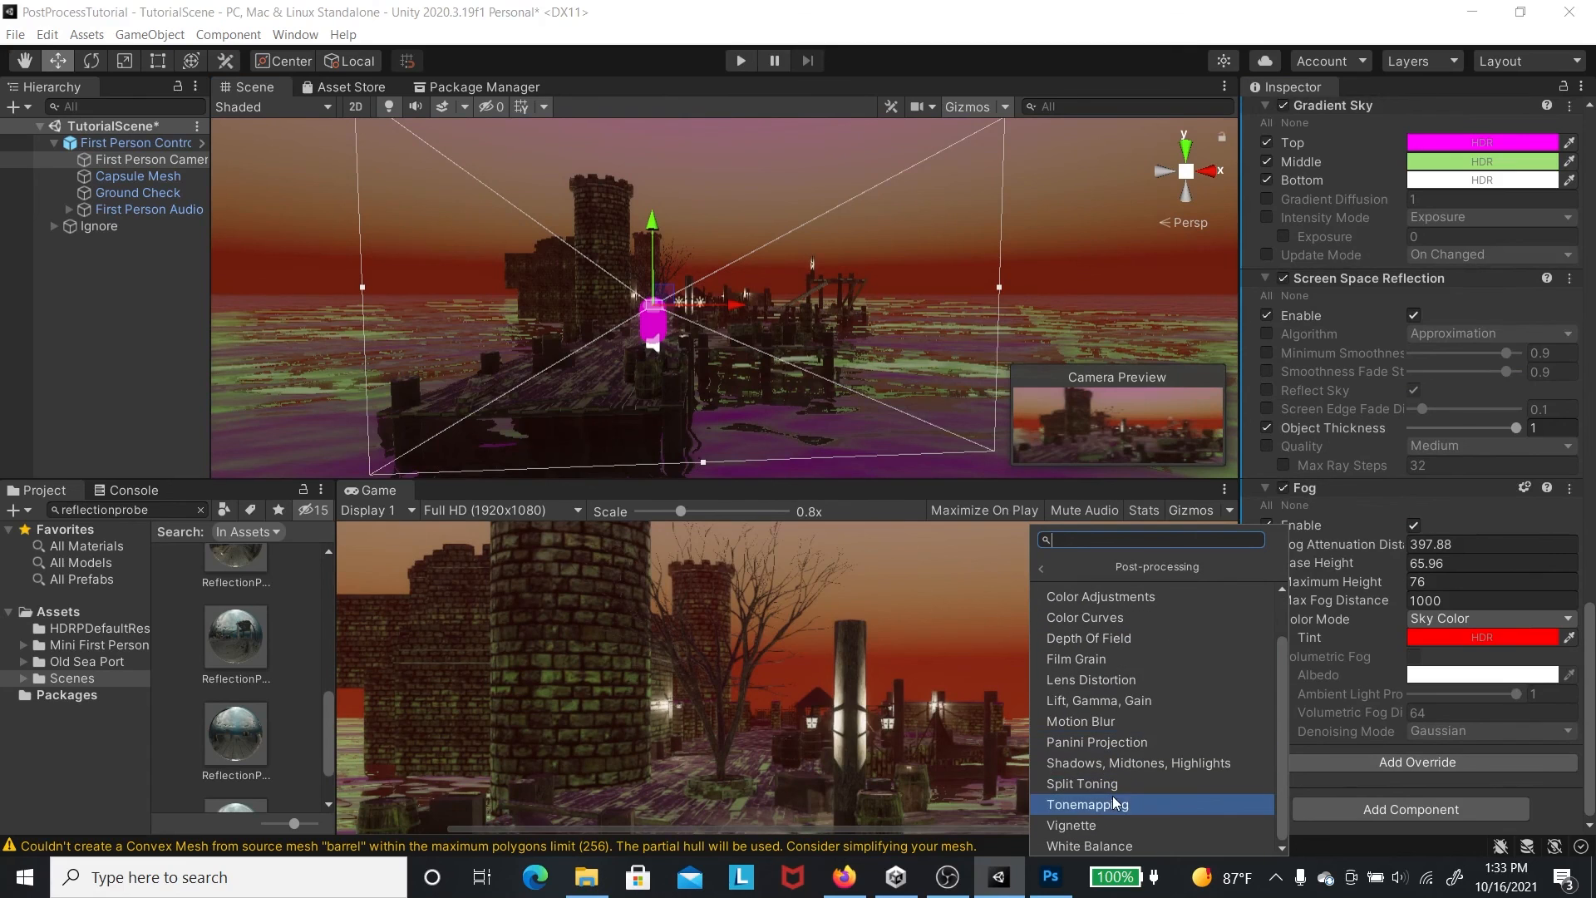
{"action": "left_click", "coordinate": [1162, 661]}
- Activate the Film Grain override's Type, Intensity and Response properties and set Intensity to 1
{"action": "scroll", "coordinate": [1369, 751], "scroll_direction": "down", "scroll_amount": 2}
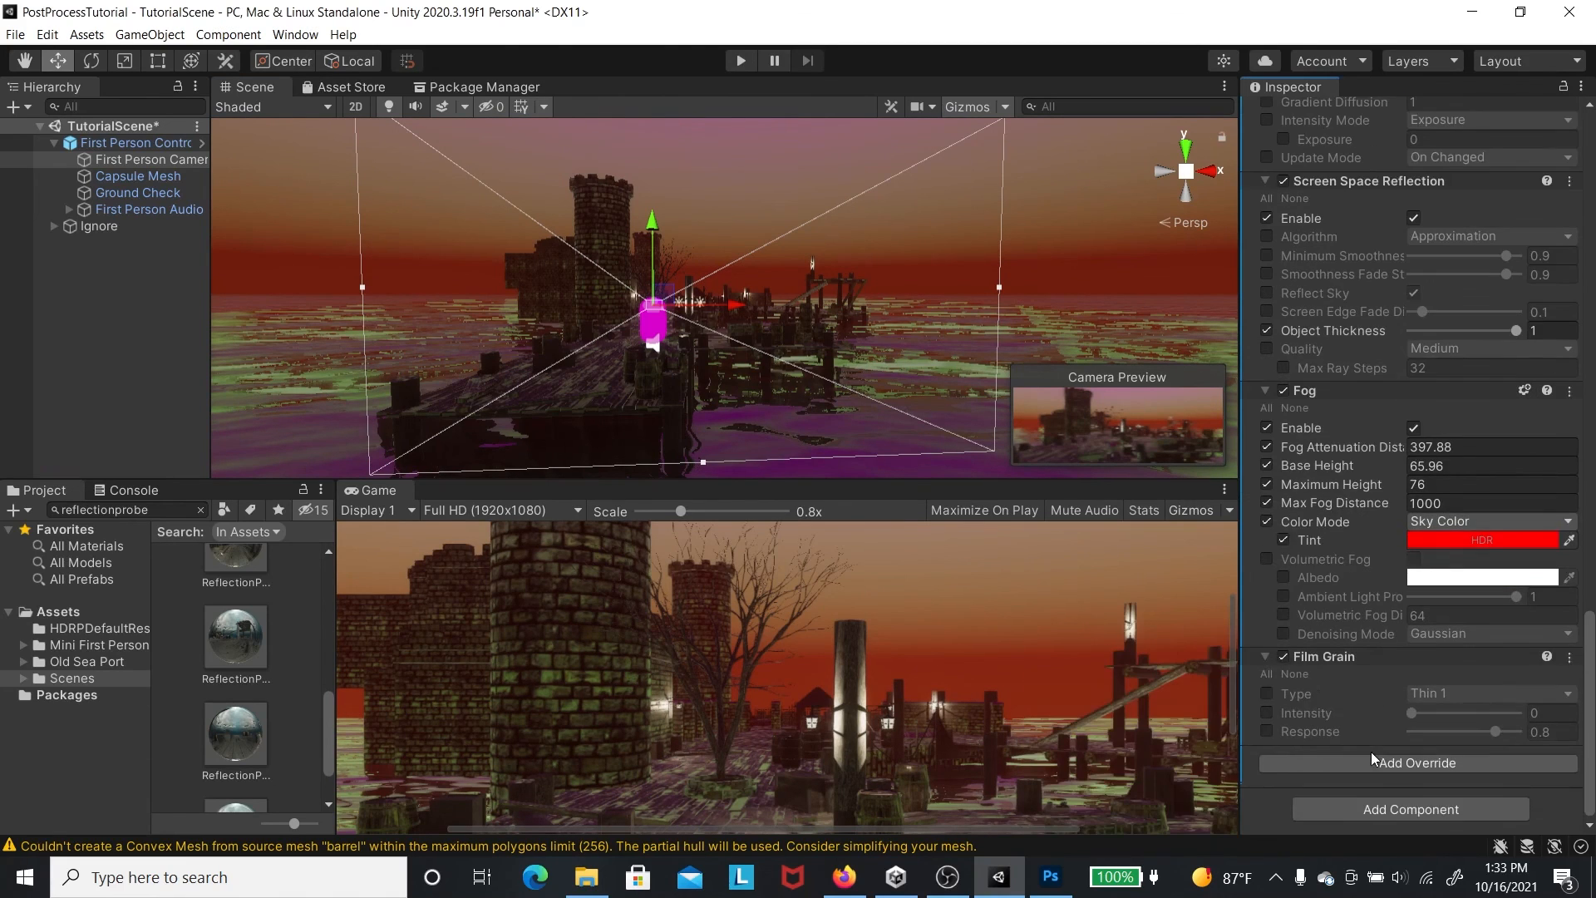
{"action": "left_click", "coordinate": [1266, 694]}
{"action": "left_click", "coordinate": [1266, 713]}
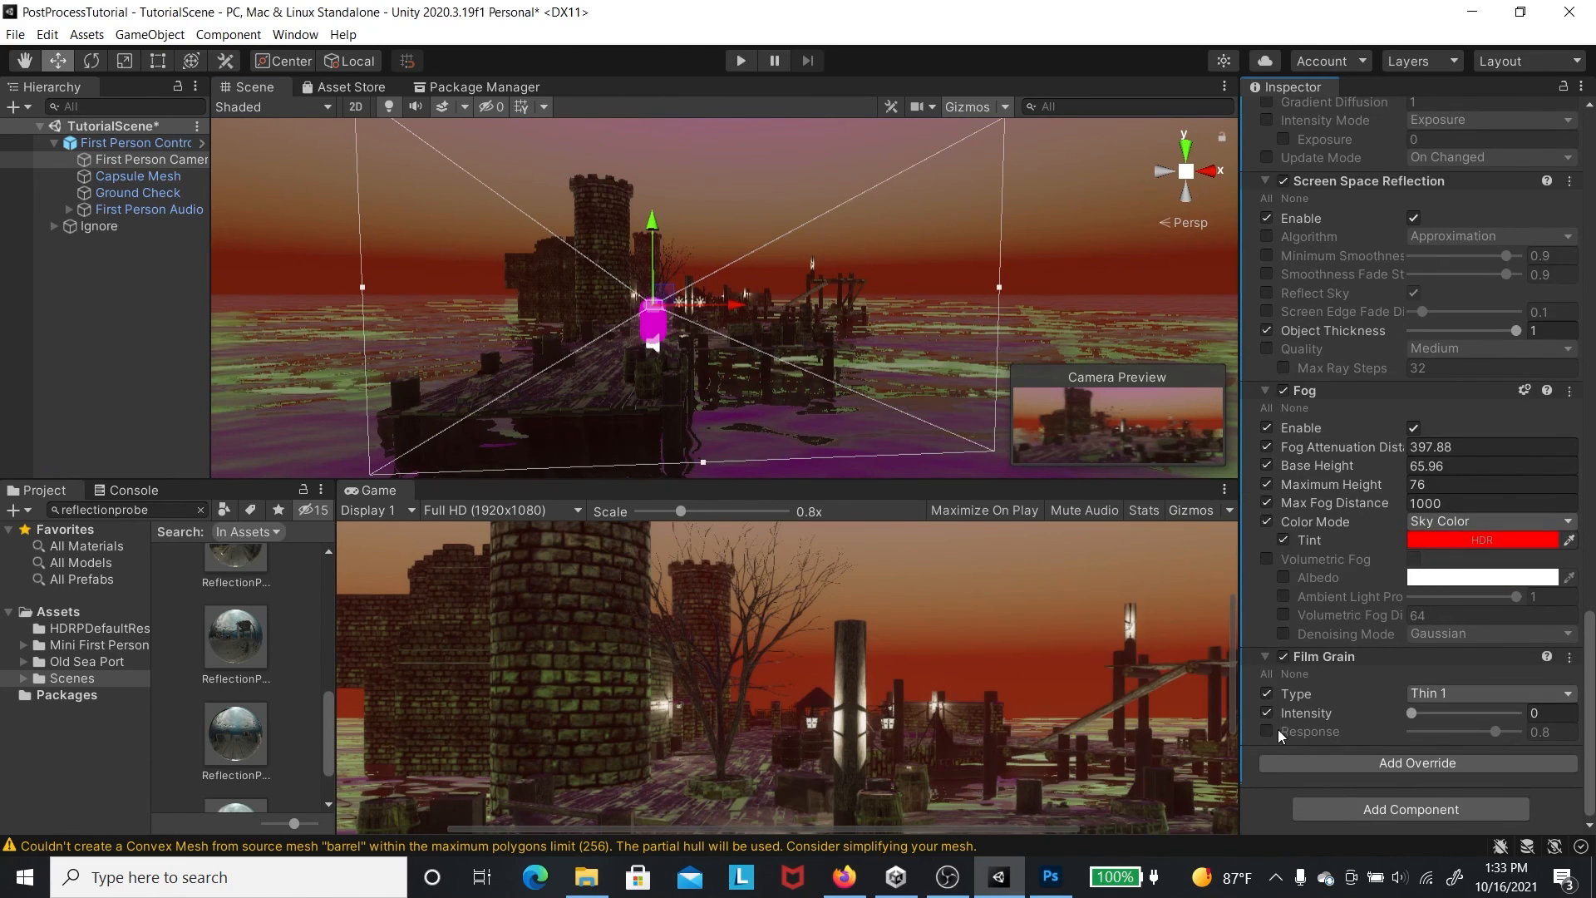
{"action": "left_click", "coordinate": [1266, 731]}
{"action": "left_click_drag", "start_coordinate": [1440, 720], "coordinate": [1516, 713]}
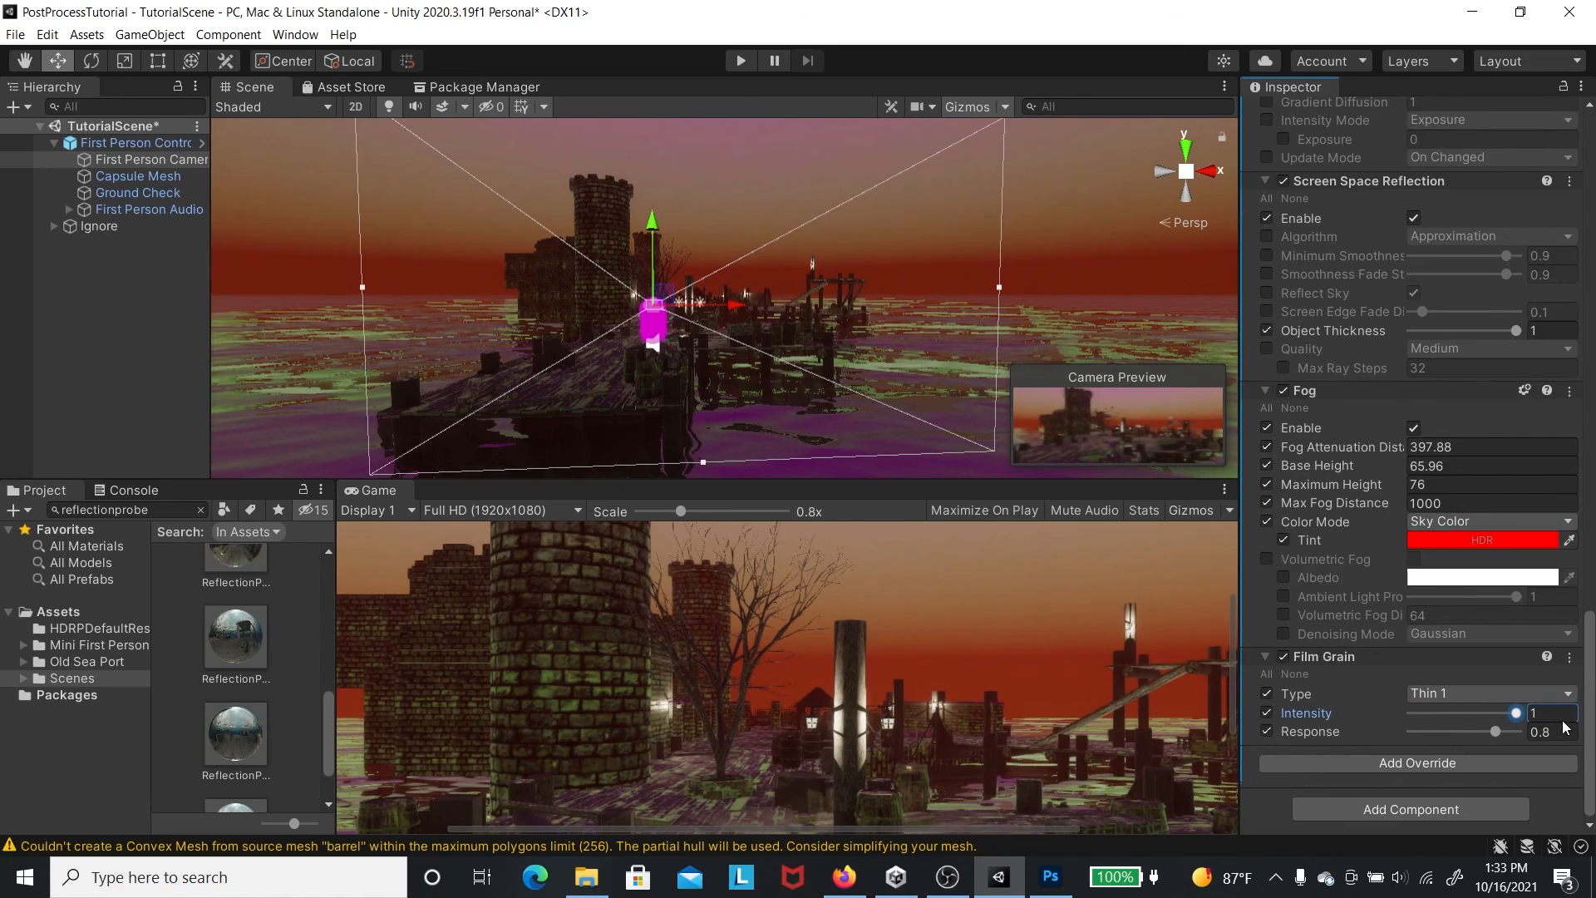